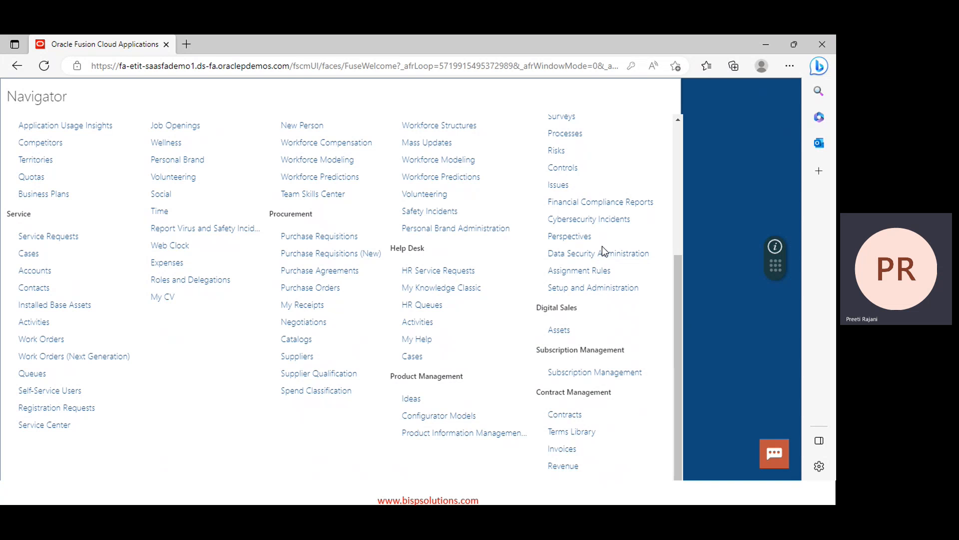
# Close the Navigator and open the Security Console from the springboard's Tools group
pyautogui.click(757, 117)
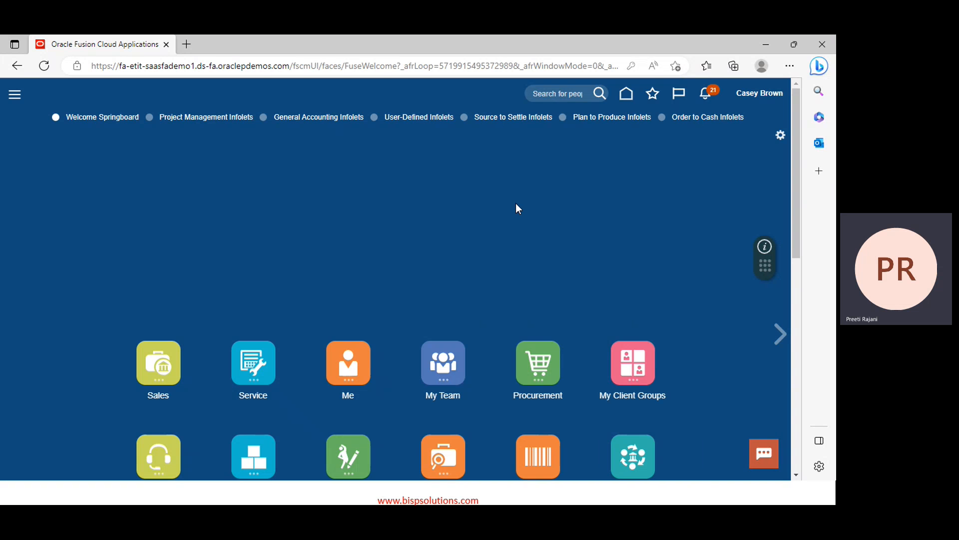
pyautogui.scroll(-8, 517, 206)
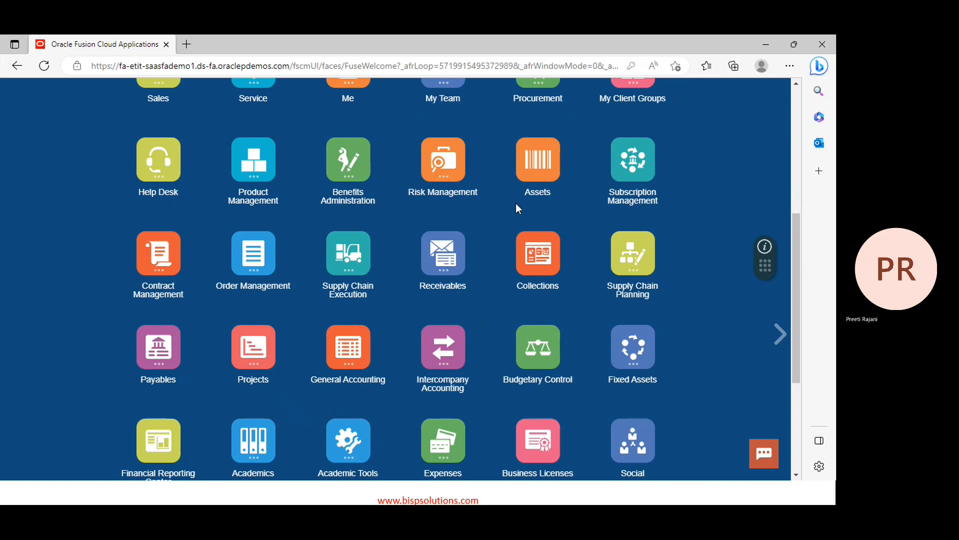
pyautogui.scroll(-2, 515, 203)
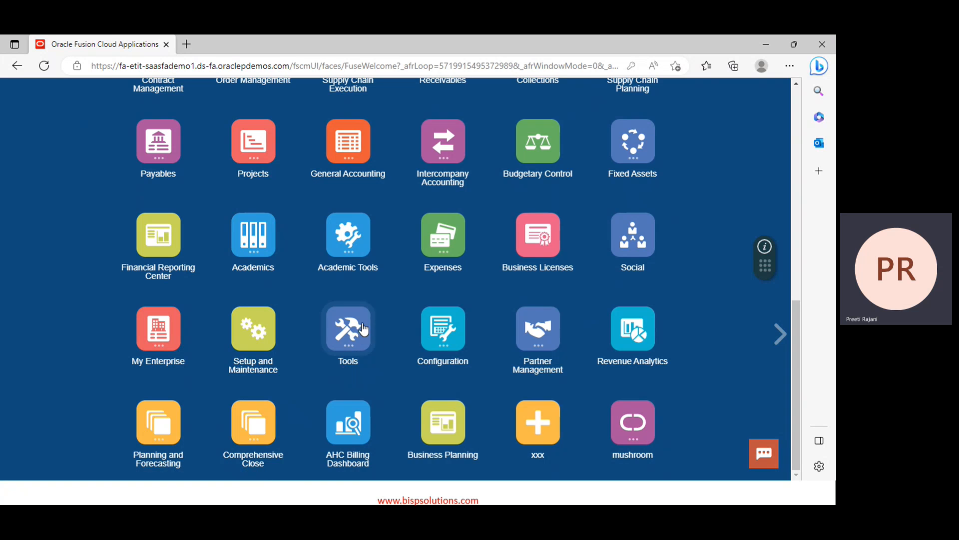
pyautogui.click(358, 330)
pyautogui.scroll(-1, 58, 332)
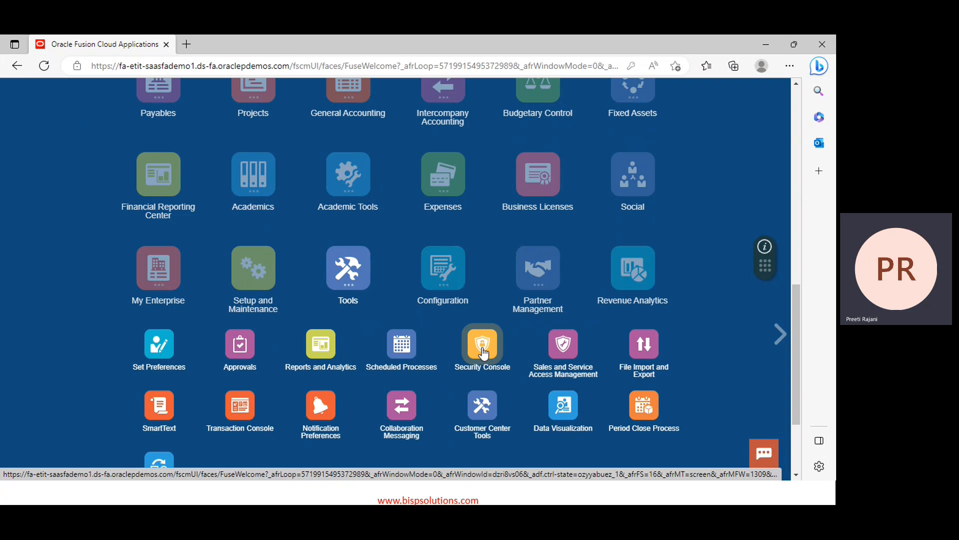
pyautogui.click(483, 352)
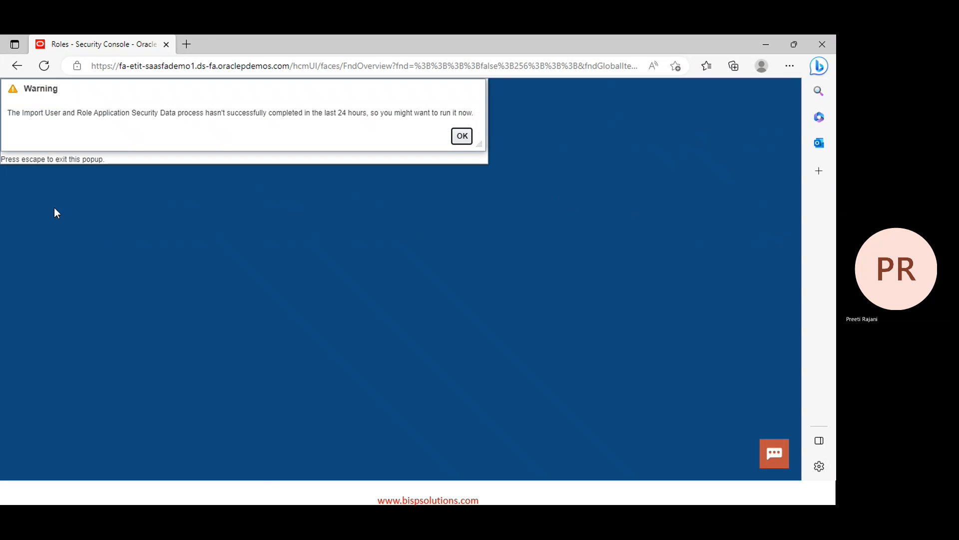
# Dismiss the security data import warning and switch to the Users tab
pyautogui.click(456, 142)
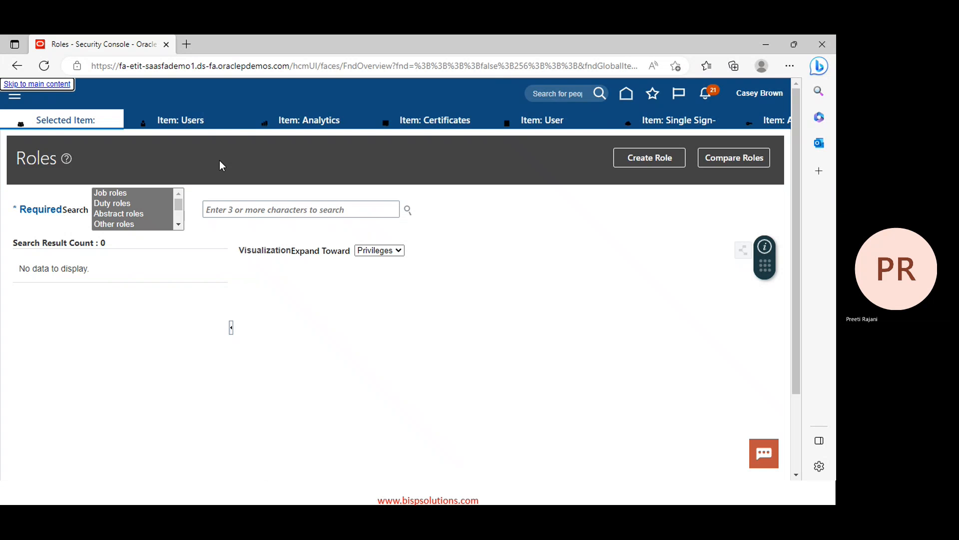
pyautogui.click(212, 125)
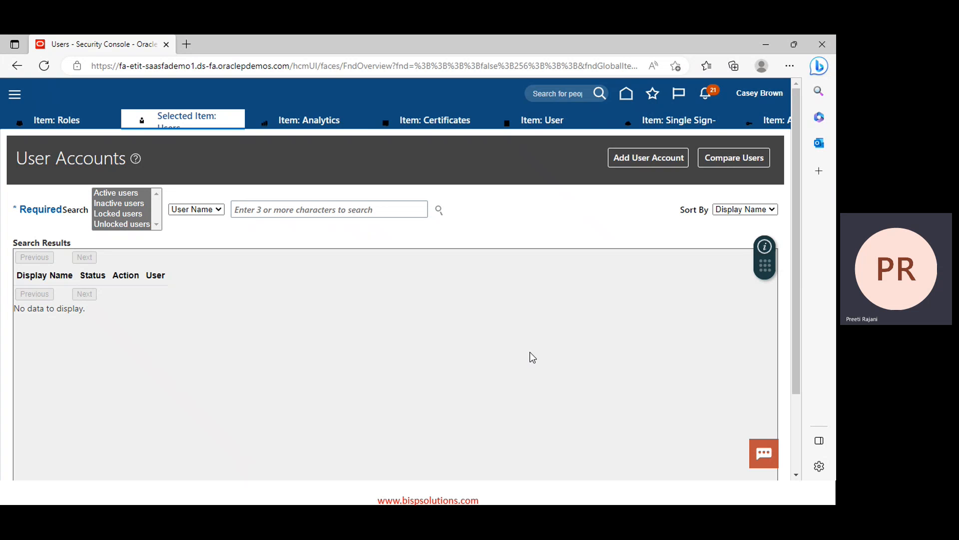
# Go to Setup and Maintenance and select the Project Financial Management offering
pyautogui.click(752, 98)
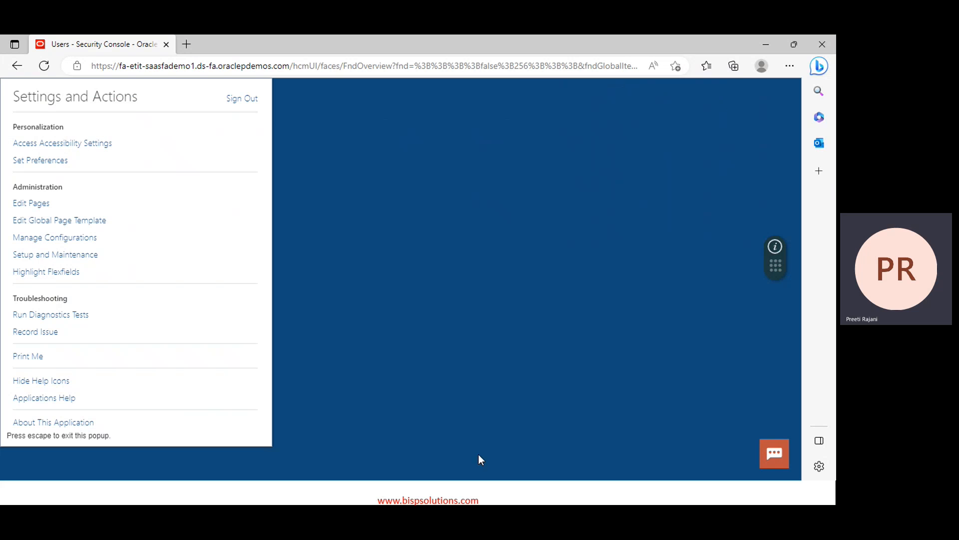
pyautogui.click(61, 255)
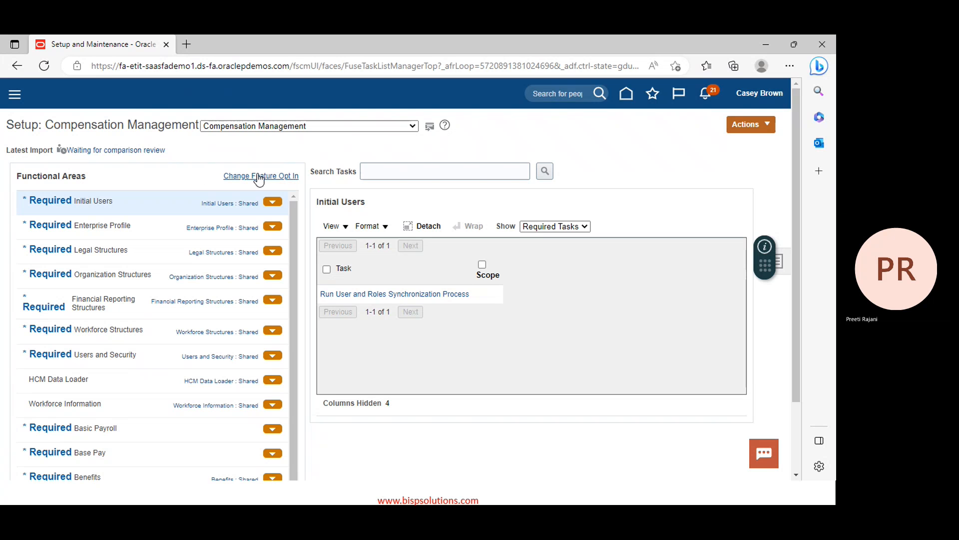
pyautogui.scroll(-2, 84, 367)
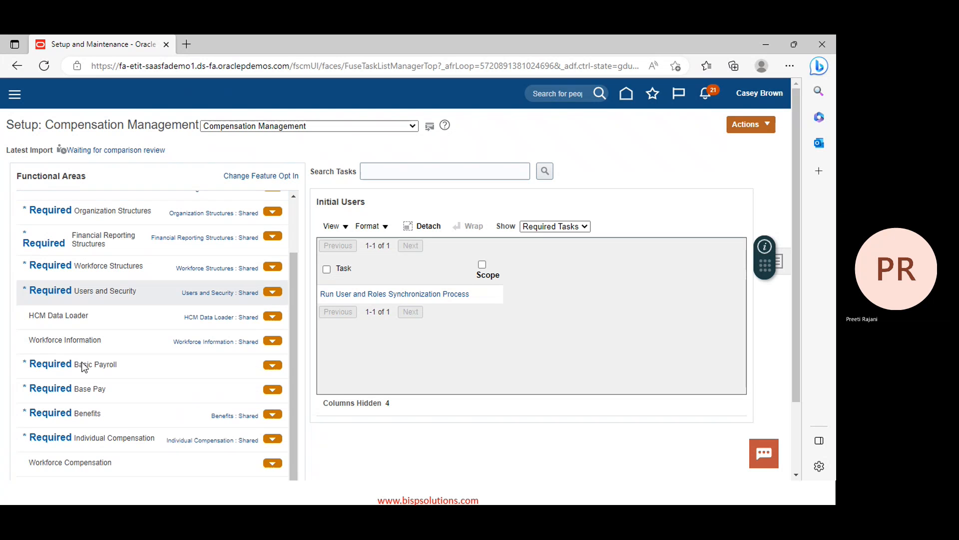
pyautogui.scroll(2, 84, 367)
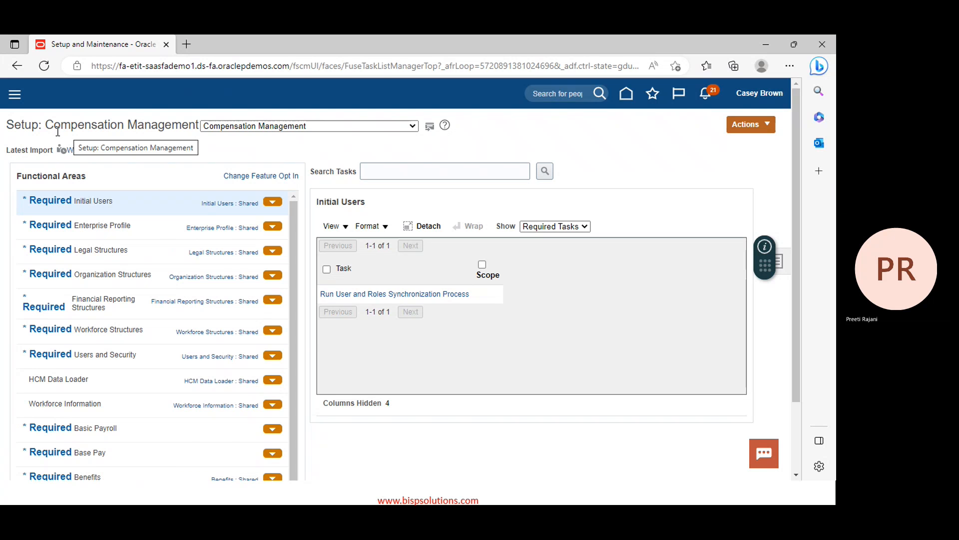
pyautogui.click(411, 126)
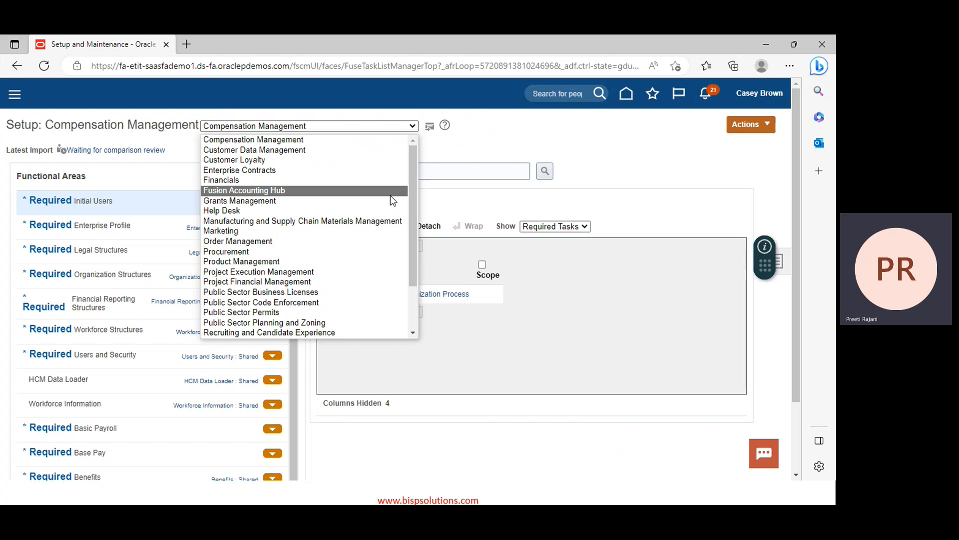
pyautogui.click(256, 281)
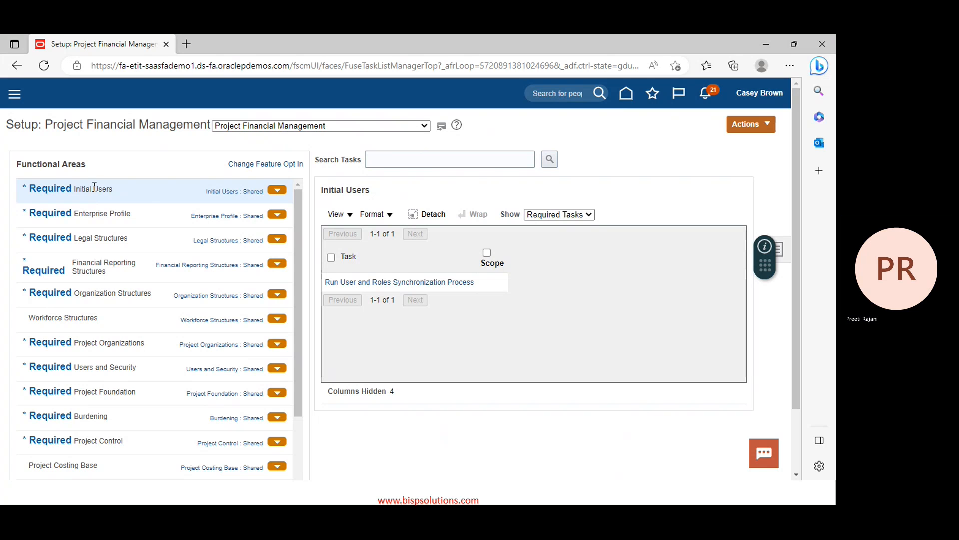
# Show All Tasks, launch Create Implementation Users and start a new user account
pyautogui.click(561, 215)
pyautogui.click(548, 227)
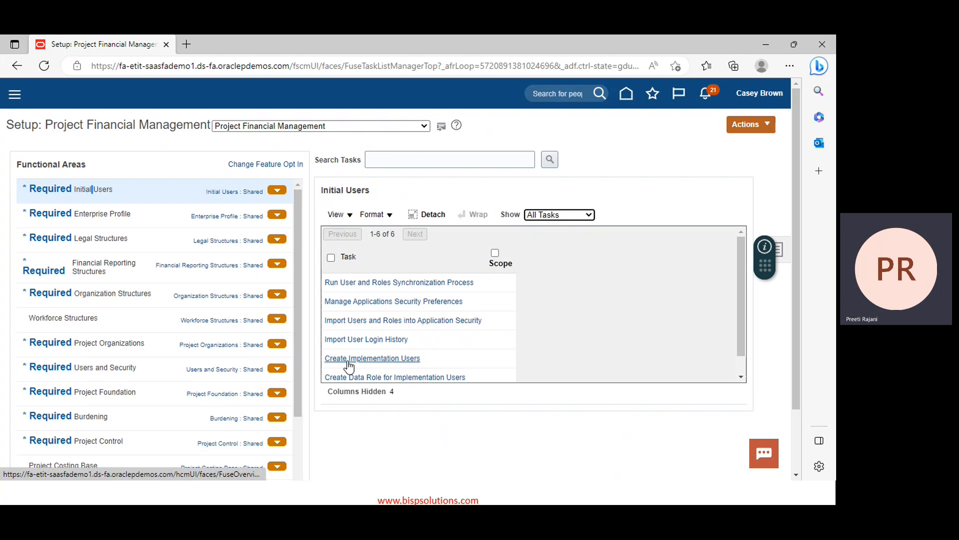
pyautogui.click(384, 358)
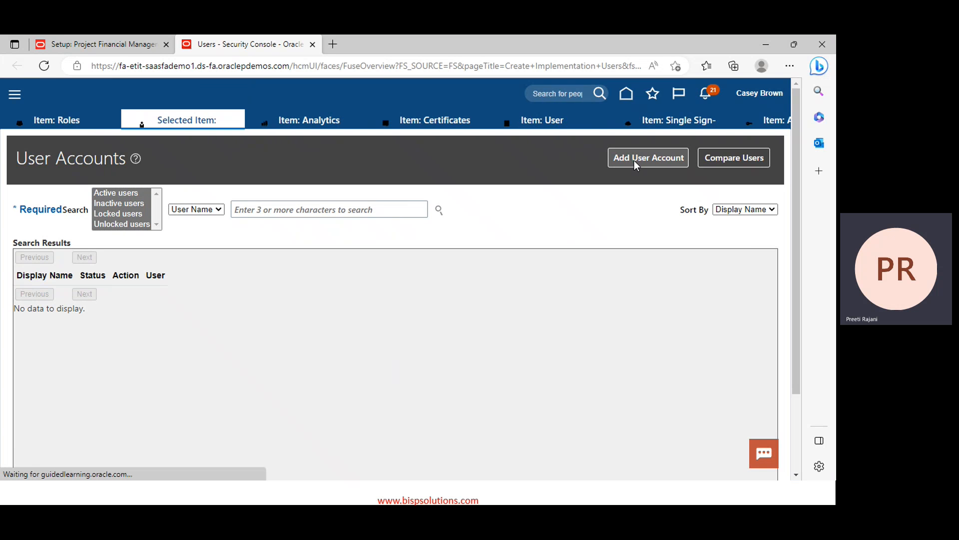
pyautogui.click(663, 158)
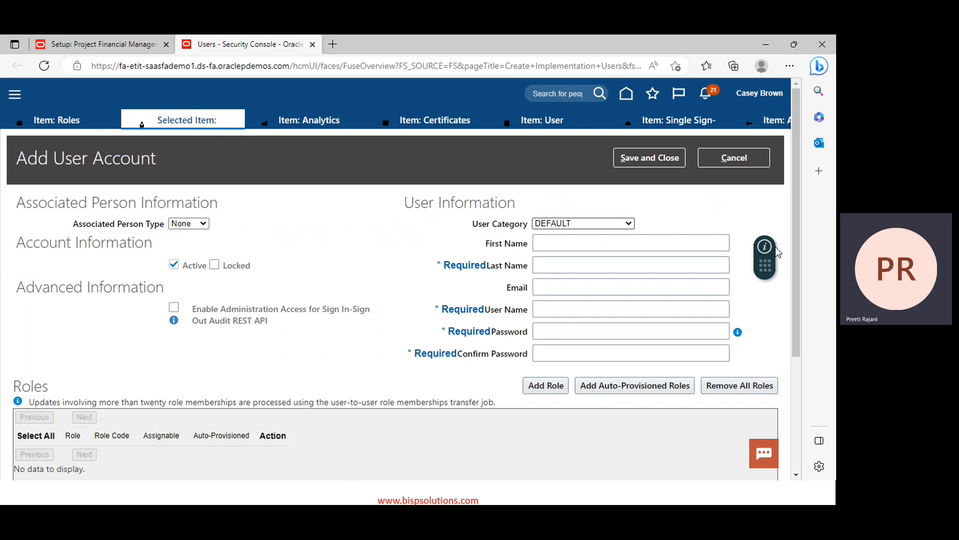
# Enter the new user's first name, last name, e-mail address and user name
pyautogui.click(618, 245)
pyautogui.click(618, 244)
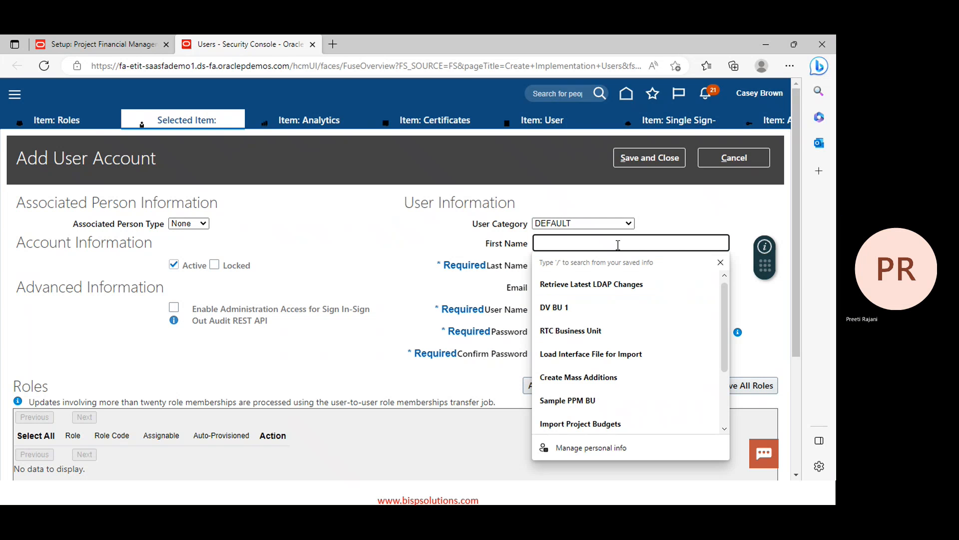
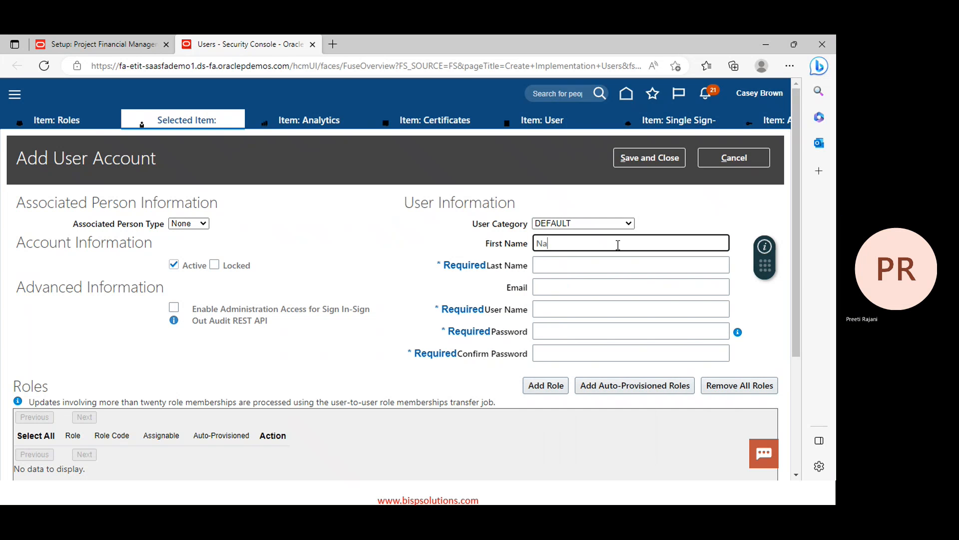
pyautogui.click(561, 264)
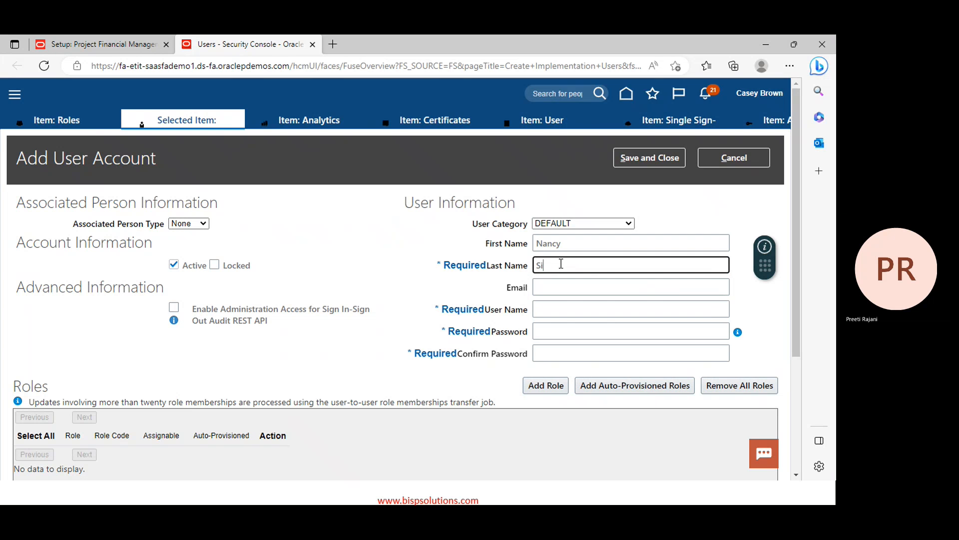
pyautogui.click(559, 287)
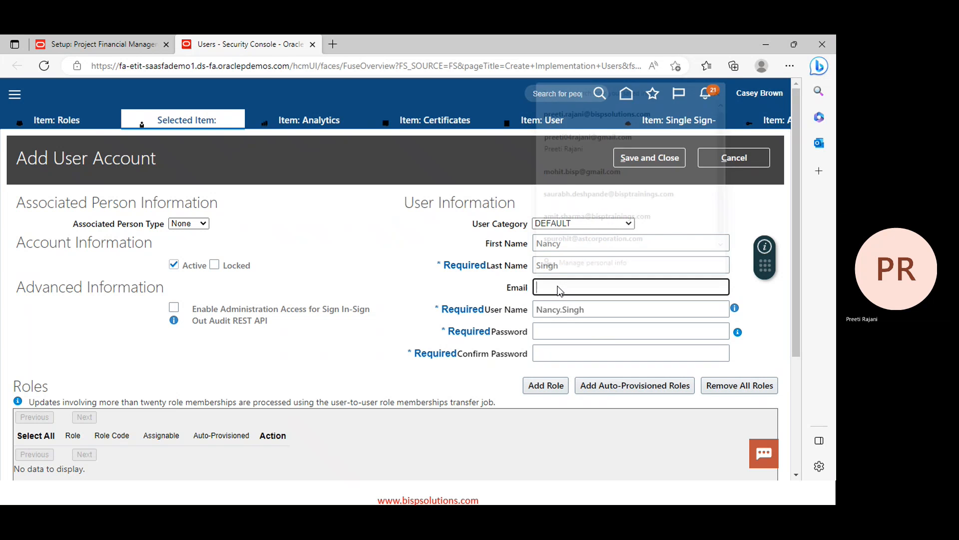
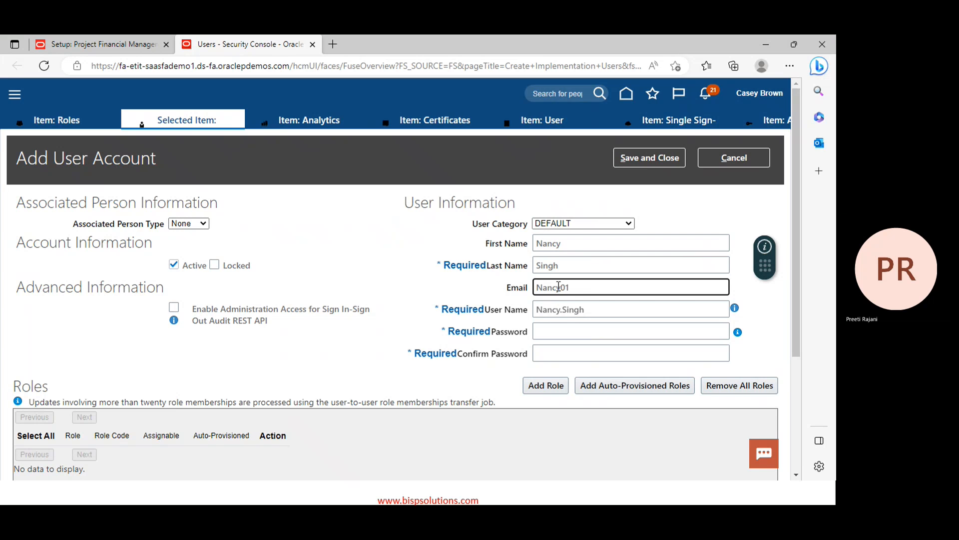
pyautogui.press('Tab')
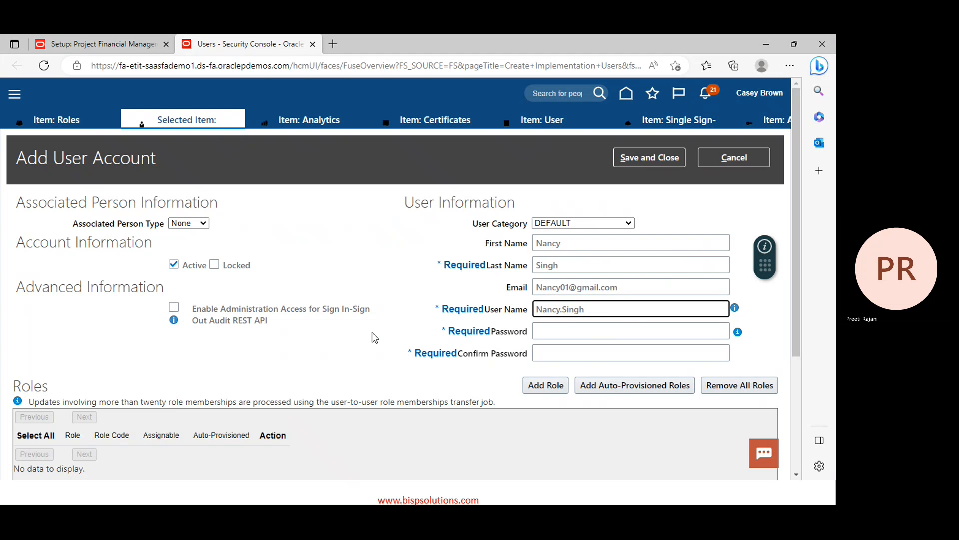
pyautogui.write('Singh')
pyautogui.press('Delete')
pyautogui.press('Delete')
pyautogui.press('Delete')
pyautogui.press('Delete')
pyautogui.press('Delete')
pyautogui.press('Delete')
pyautogui.press('Delete')
pyautogui.press('Delete')
pyautogui.press('Delete')
pyautogui.press('Delete')
pyautogui.press('Delete')
pyautogui.write('04')
# Enter the account password and confirm it
pyautogui.click(584, 330)
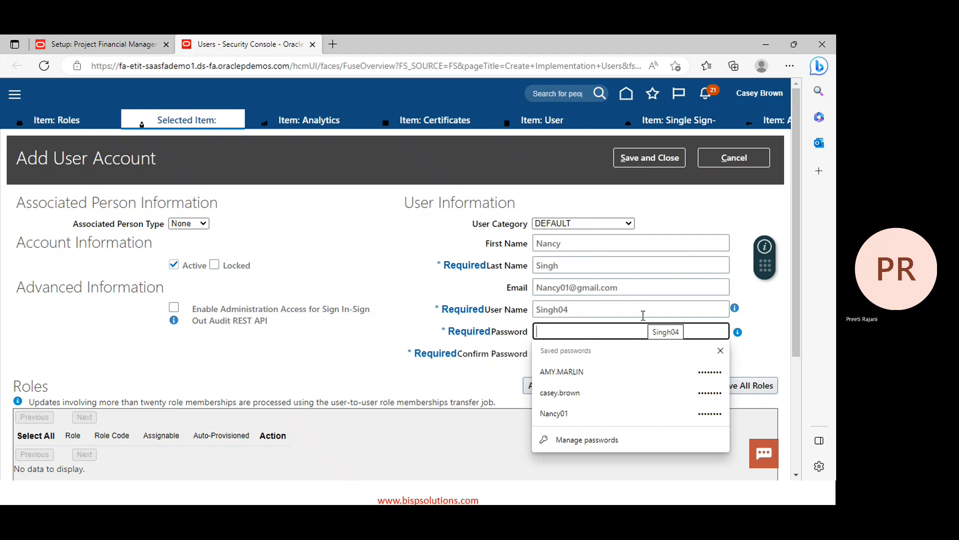
pyautogui.write('••••••••')
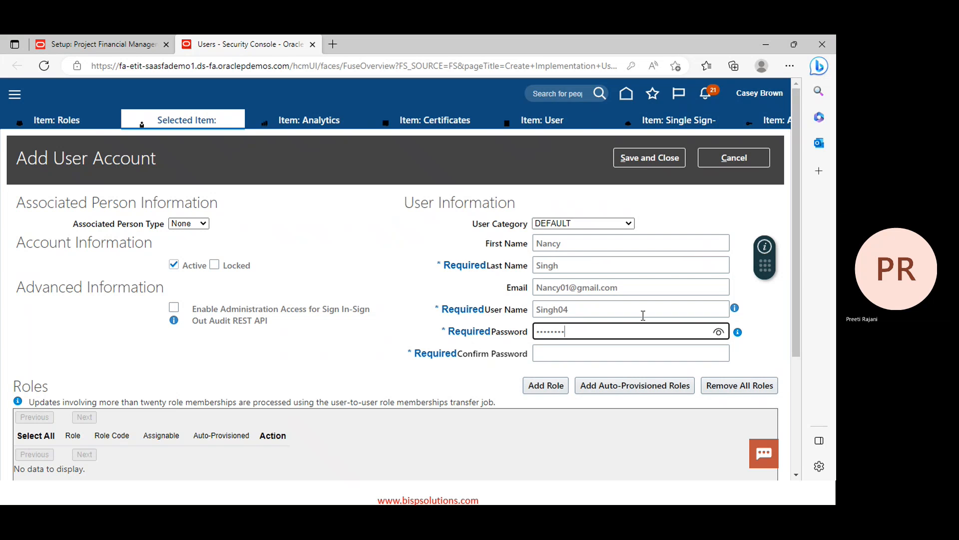
pyautogui.write('•')
pyautogui.click(549, 352)
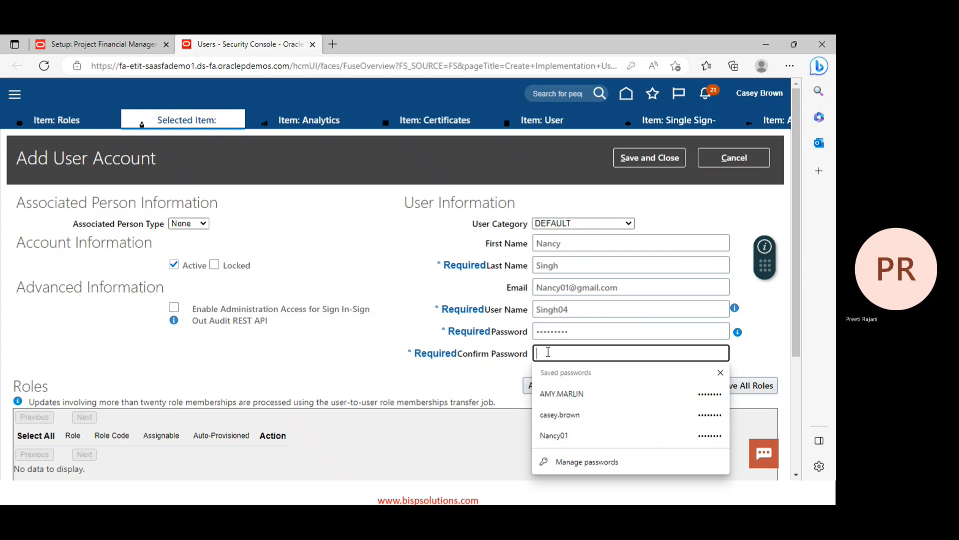
pyautogui.write('•••')
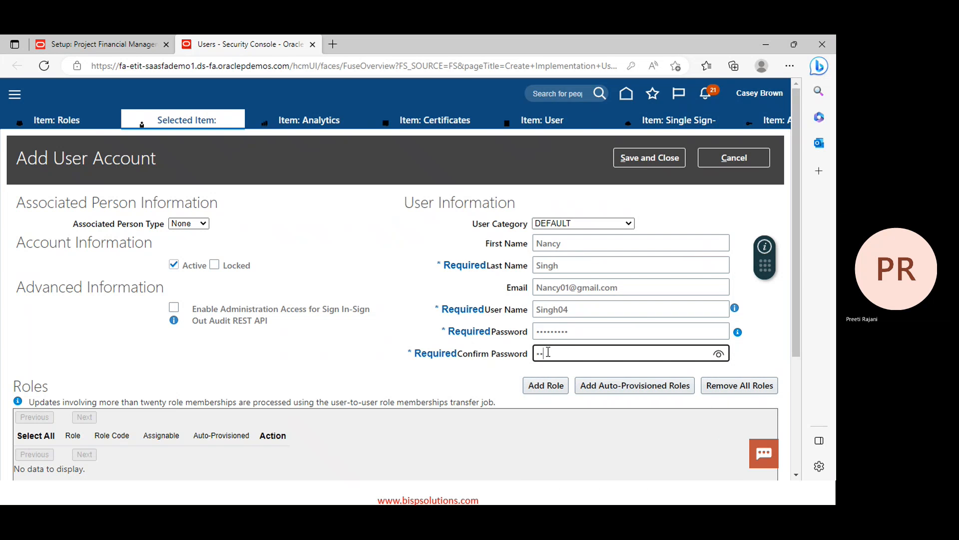
pyautogui.write('••••••')
pyautogui.scroll(-1, 752, 98)
# Save the new account and search User Accounts for it by user name
pyautogui.click(647, 99)
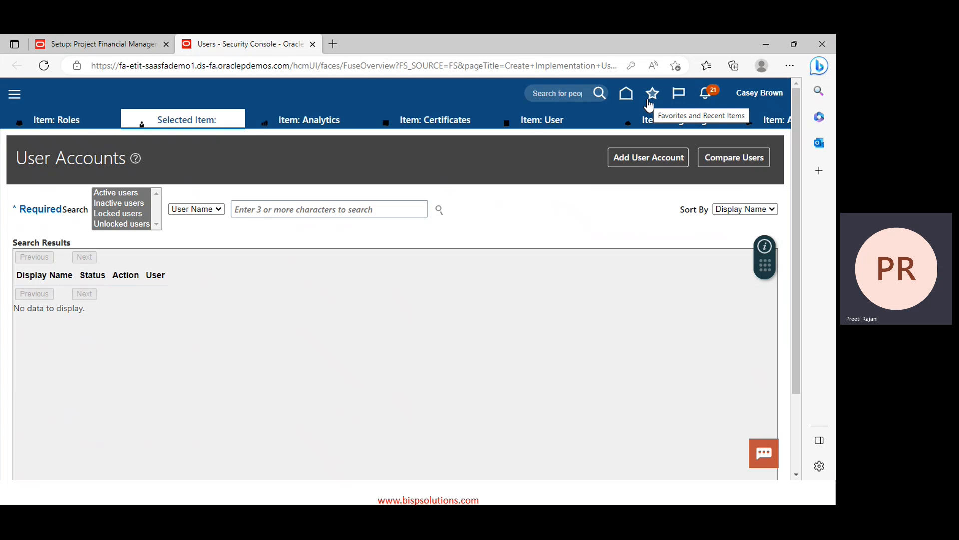
pyautogui.click(340, 210)
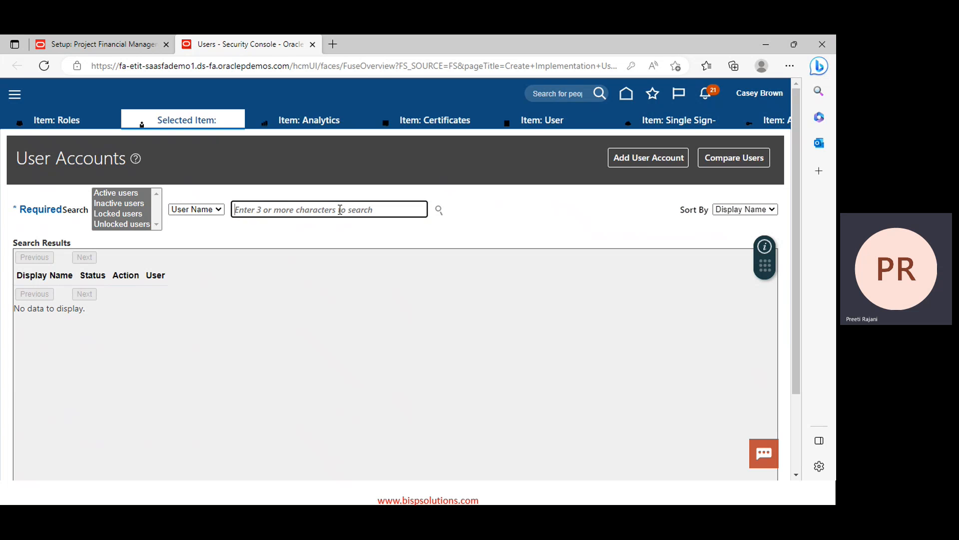
pyautogui.write('singh04')
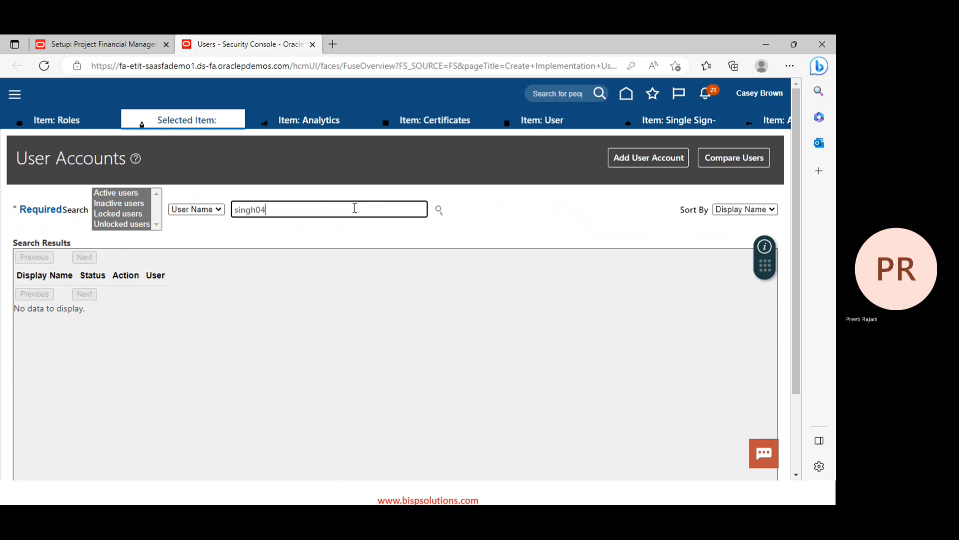
pyautogui.press('Return')
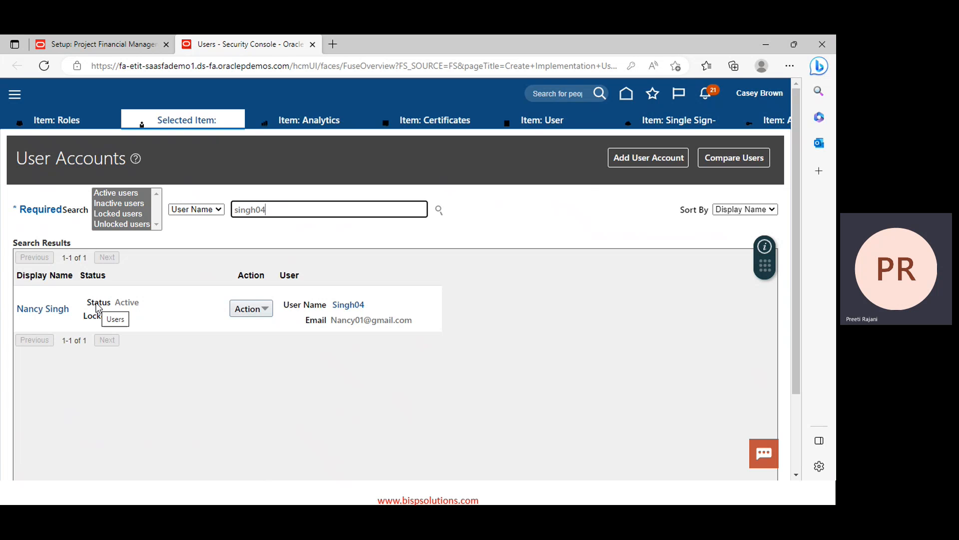
# Open the new user's account details, then bring up the Day 1 PPM PowerPoint deck
pyautogui.click(34, 310)
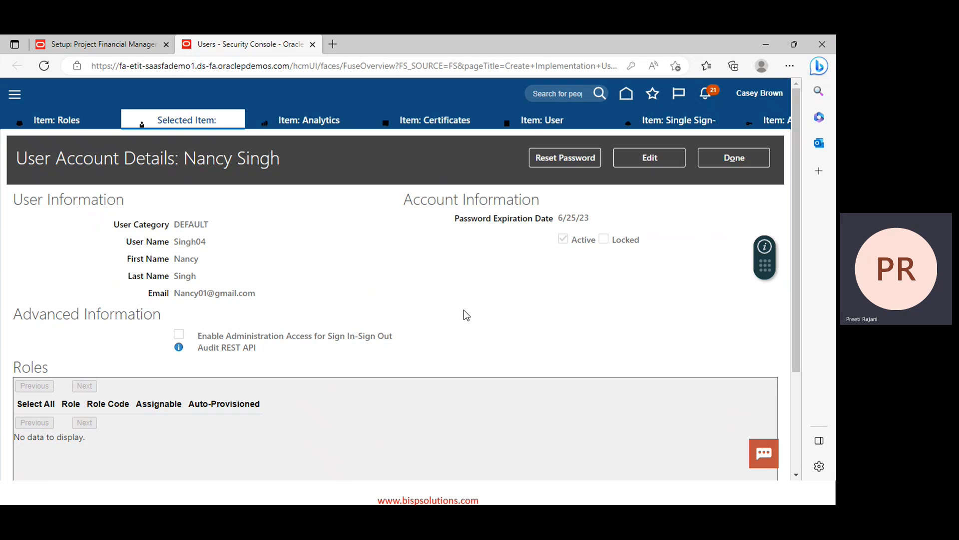
pyautogui.hotkey('alt', 'Tab')
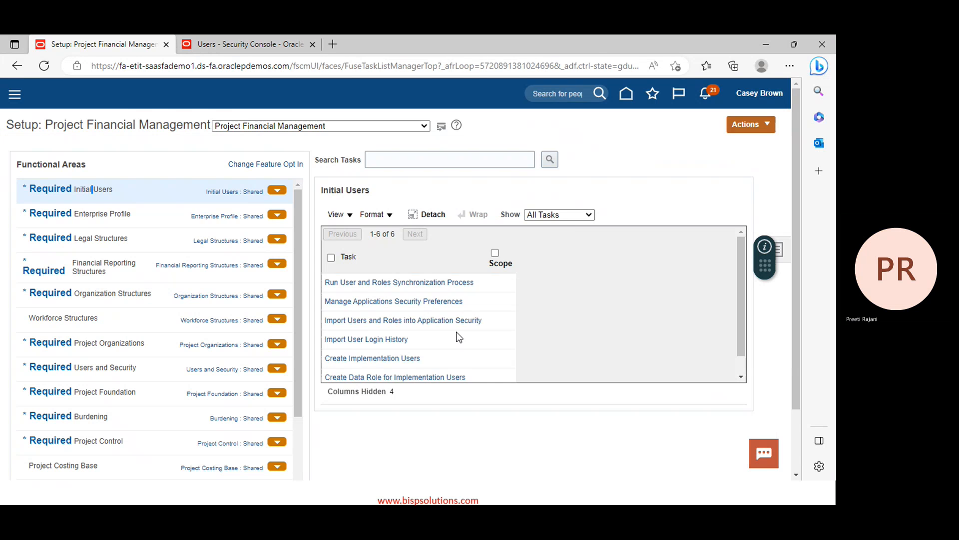
pyautogui.hotkey('alt', 'Tab')
pyautogui.hotkey('alt', 'Tab')
pyautogui.hotkey('alt', 'Tab')
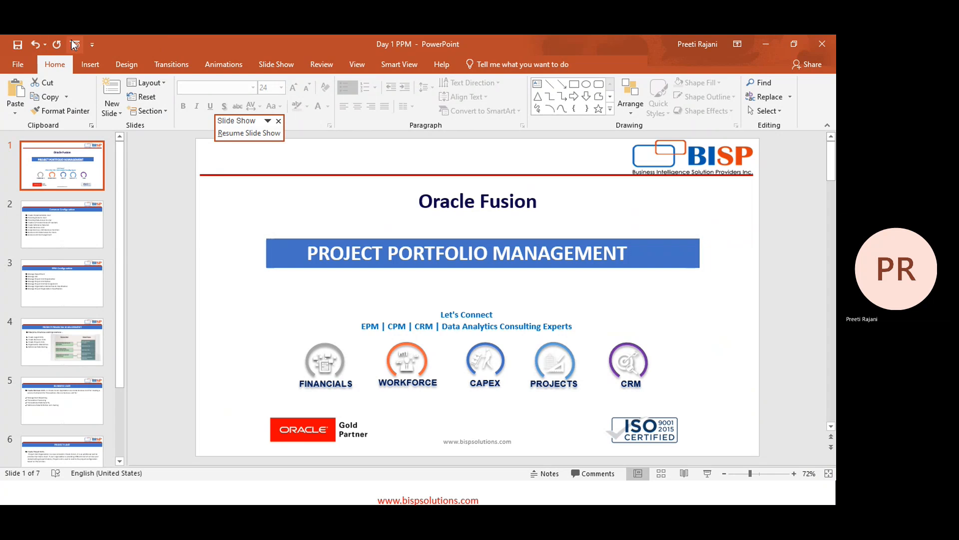
# Present the deck to the Roles in Project Portfolio Management slide, then return to the browser
pyautogui.click(73, 44)
pyautogui.press('Down')
pyautogui.press('Down')
pyautogui.press('Down')
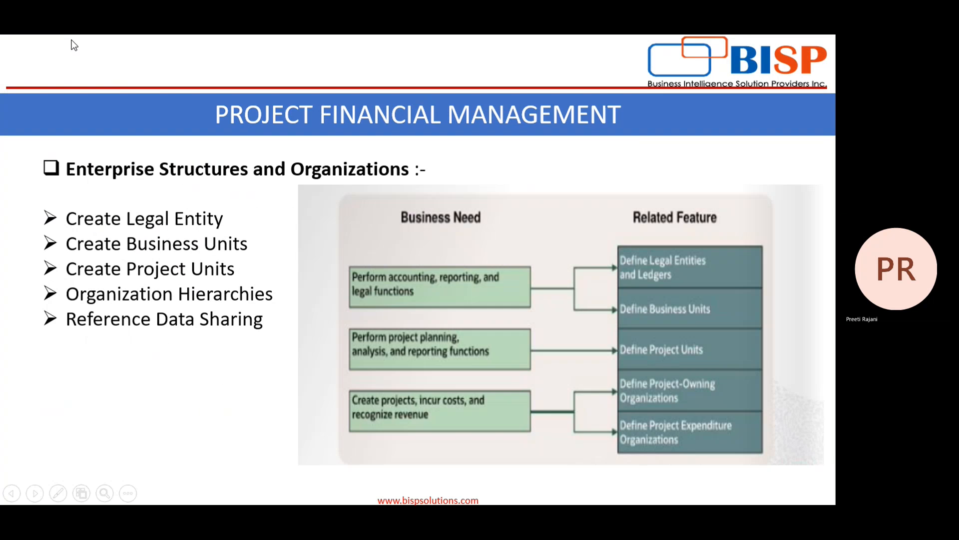
pyautogui.press('Down')
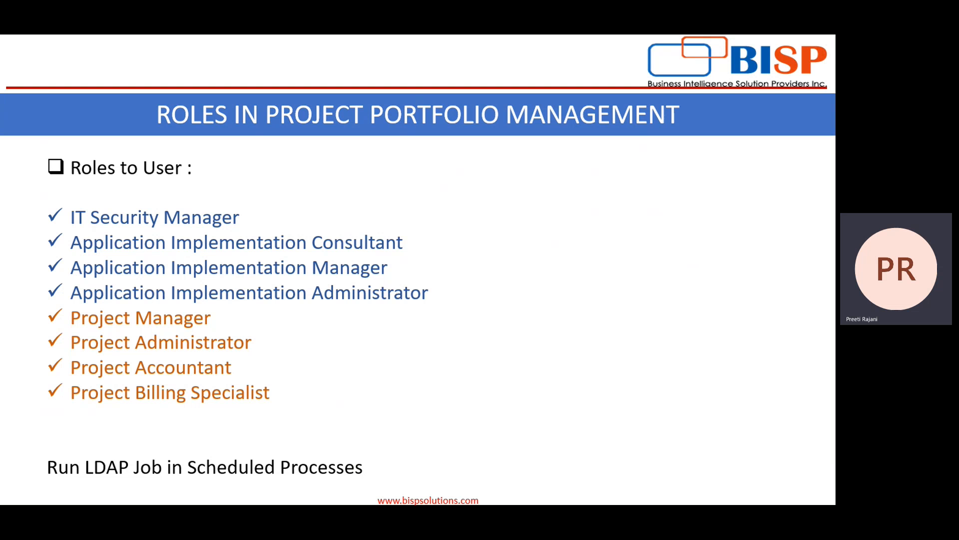
pyautogui.hotkey('alt', 'Tab')
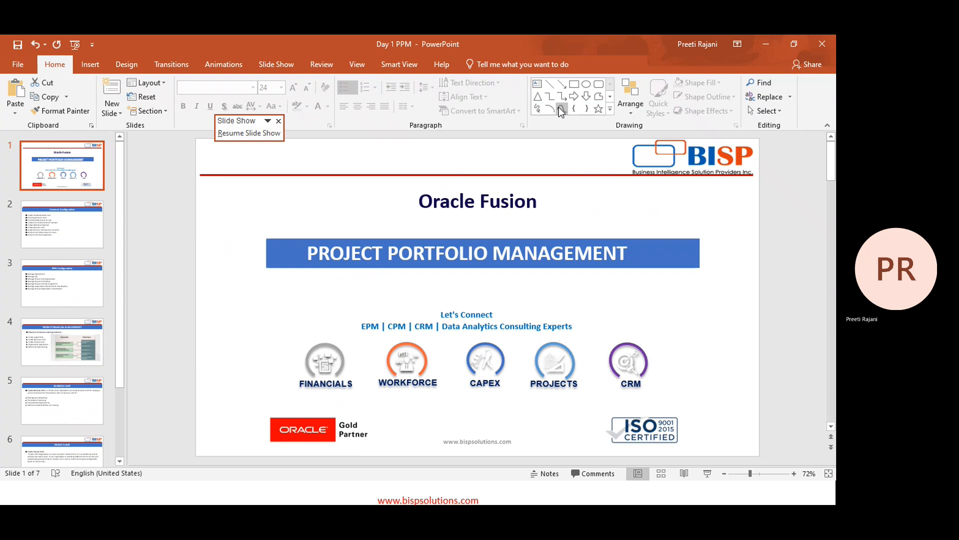
pyautogui.hotkey('alt', 'Tab')
pyautogui.hotkey('alt', 'Tab')
pyautogui.hotkey('alt', 'Tab')
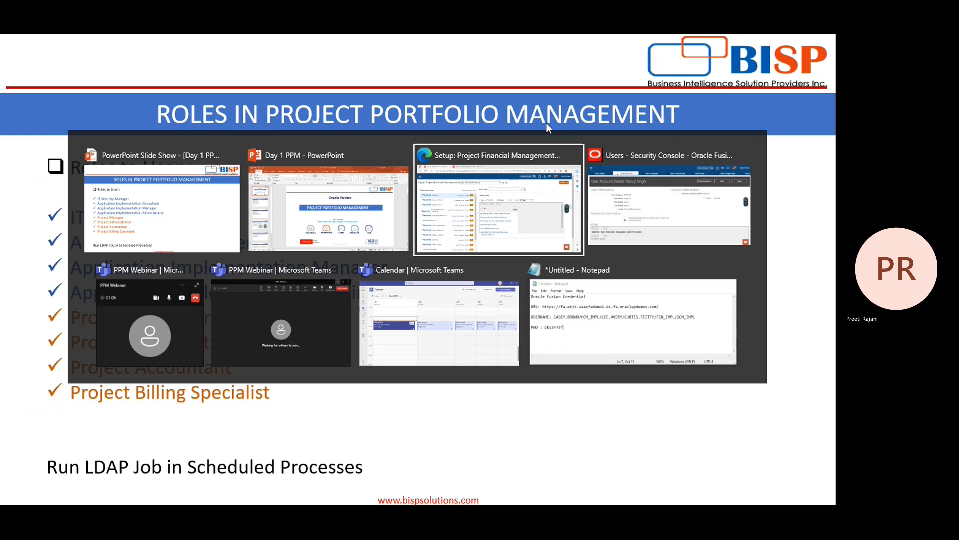
pyautogui.hotkey('alt', 'Tab')
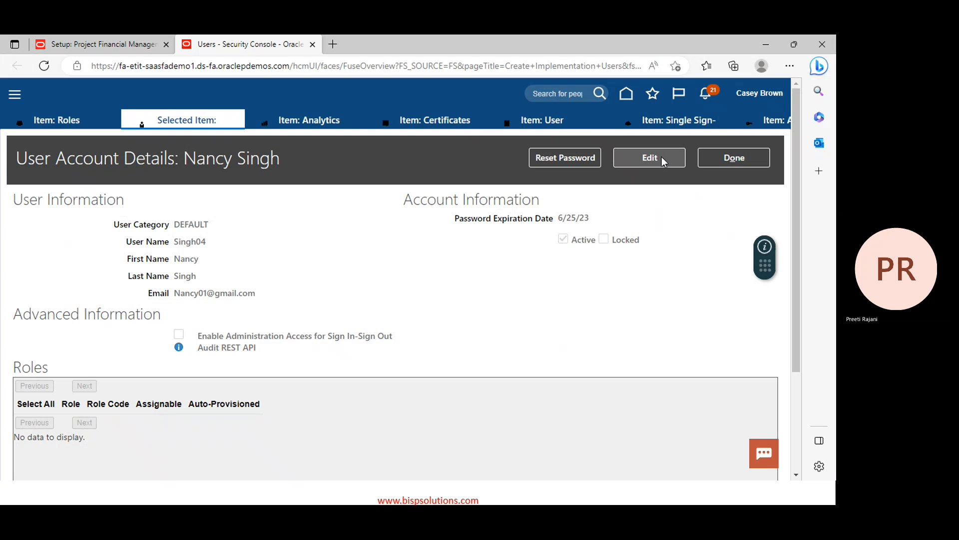
# Put the user account into edit mode and dismiss the browser's save-password prompt
pyautogui.click(662, 157)
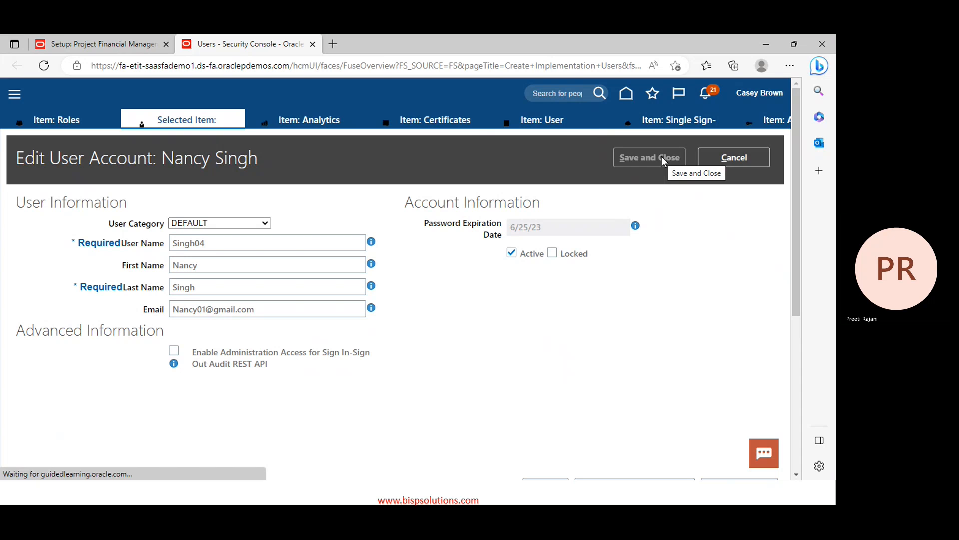
pyautogui.scroll(-5, 572, 296)
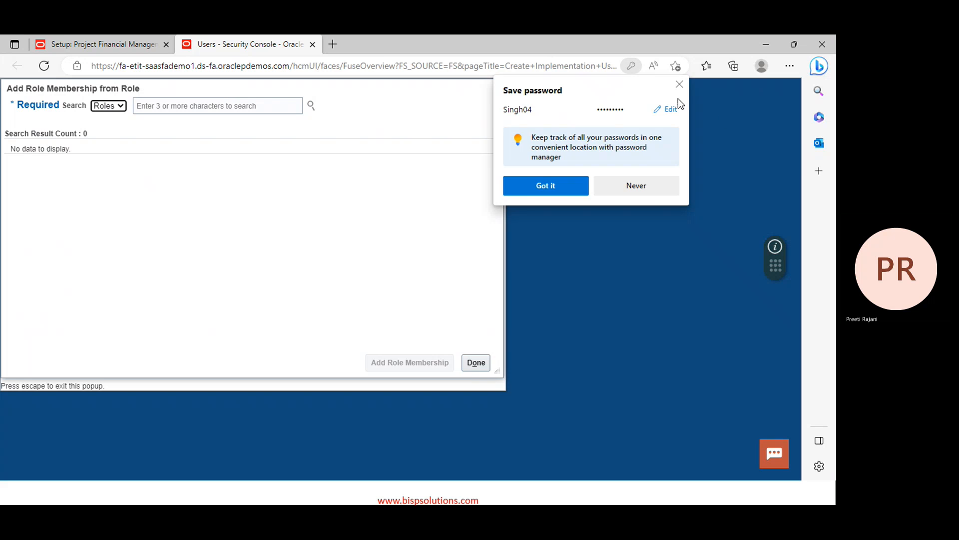
pyautogui.click(679, 84)
# Search 'IT securi' and add the IT Security Manager role to the user's memberships
pyautogui.click(215, 105)
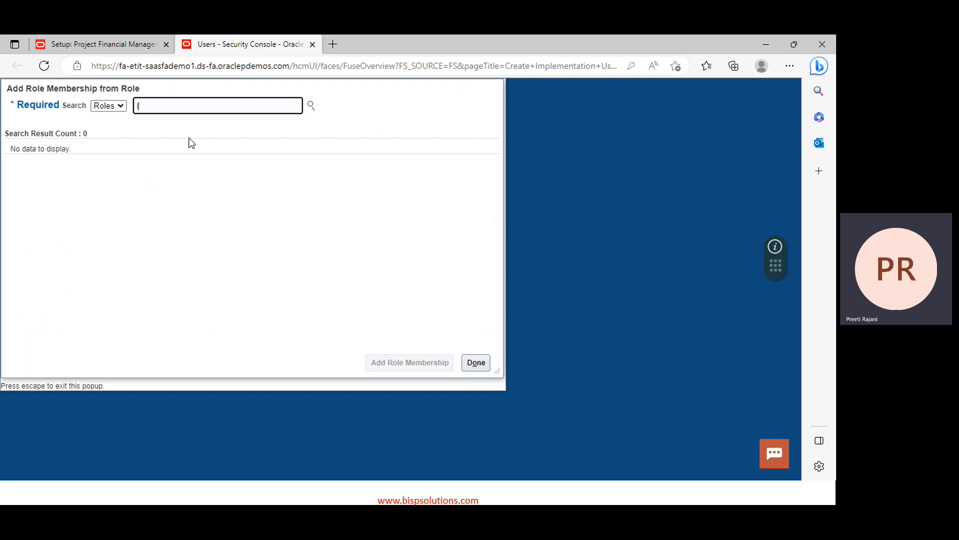
pyautogui.write('IT securi')
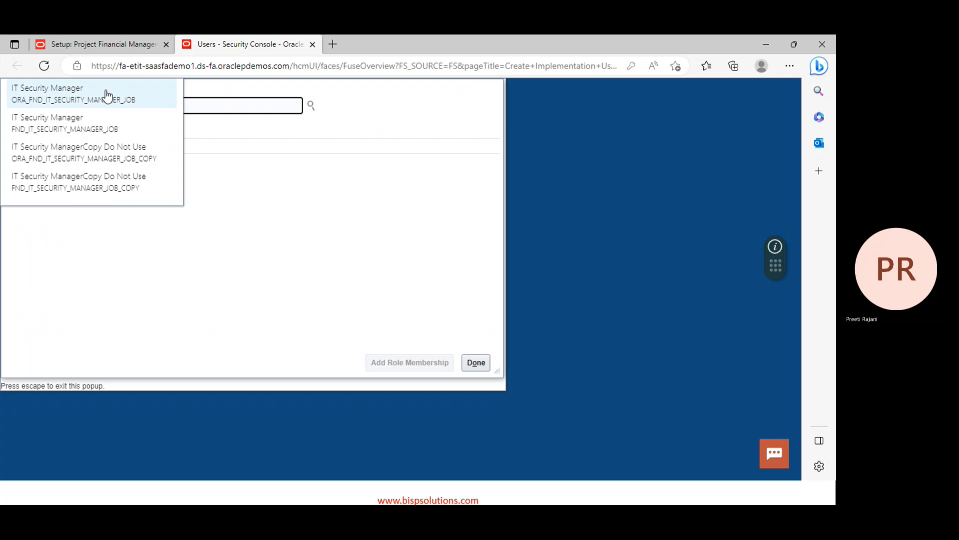
pyautogui.click(105, 93)
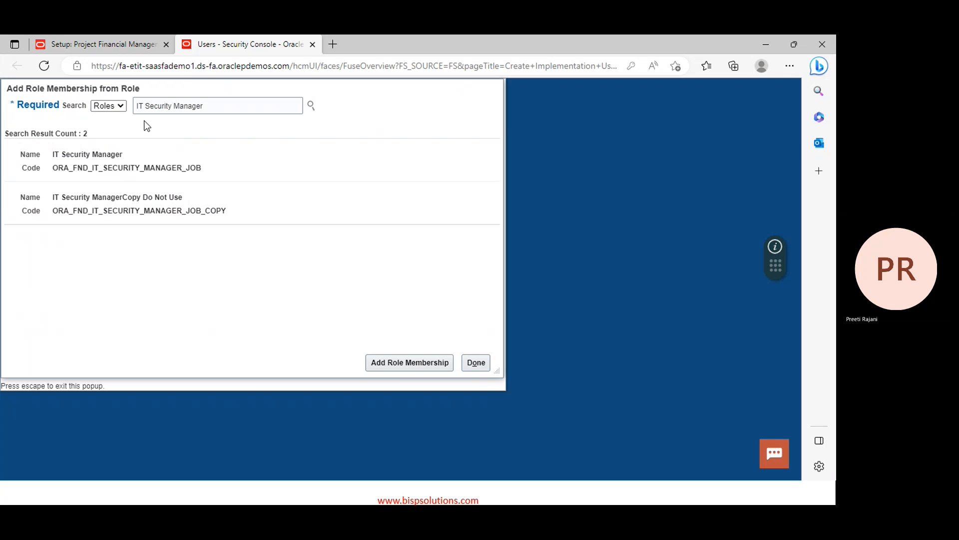
pyautogui.click(121, 162)
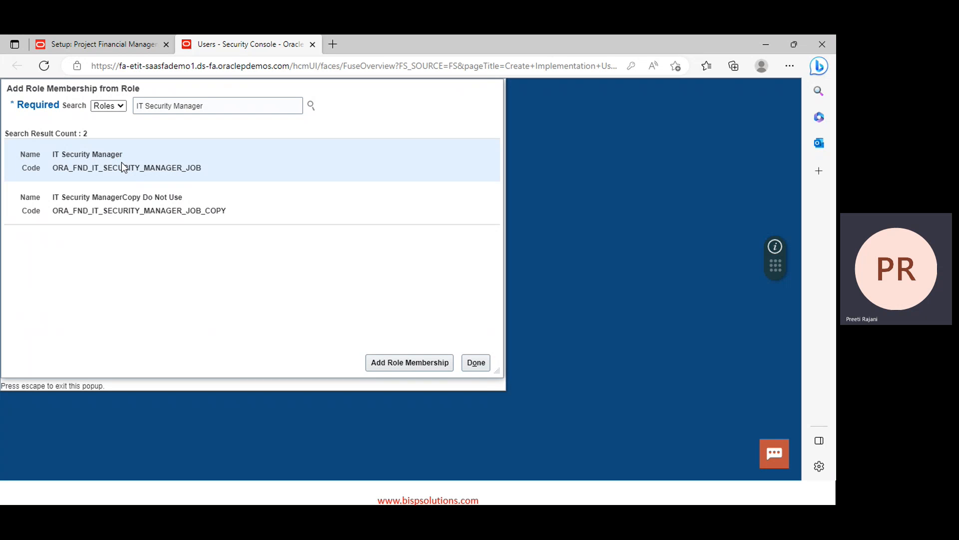
pyautogui.click(389, 363)
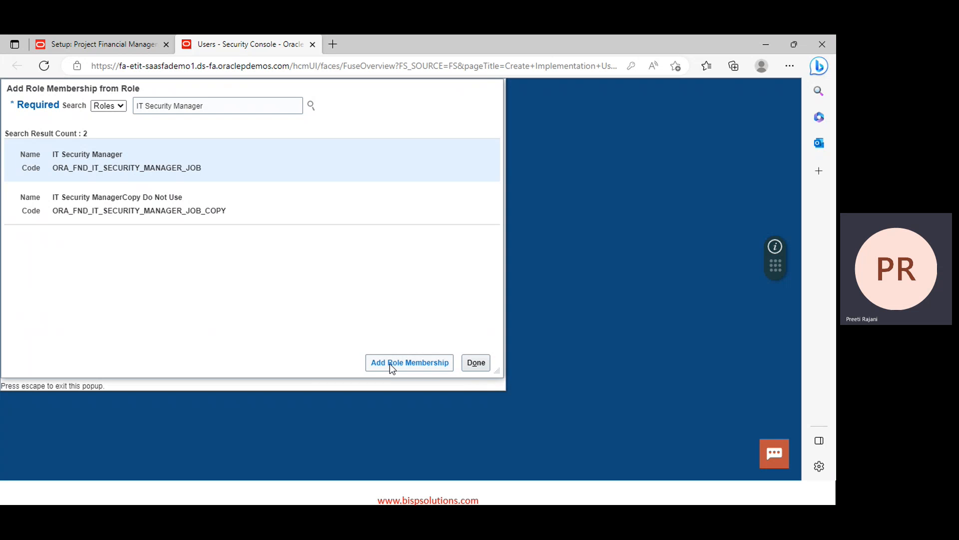
# Search roles for 'application impl' and add Application Implementation Administrator to the user's memberships
pyautogui.doubleClick(227, 102)
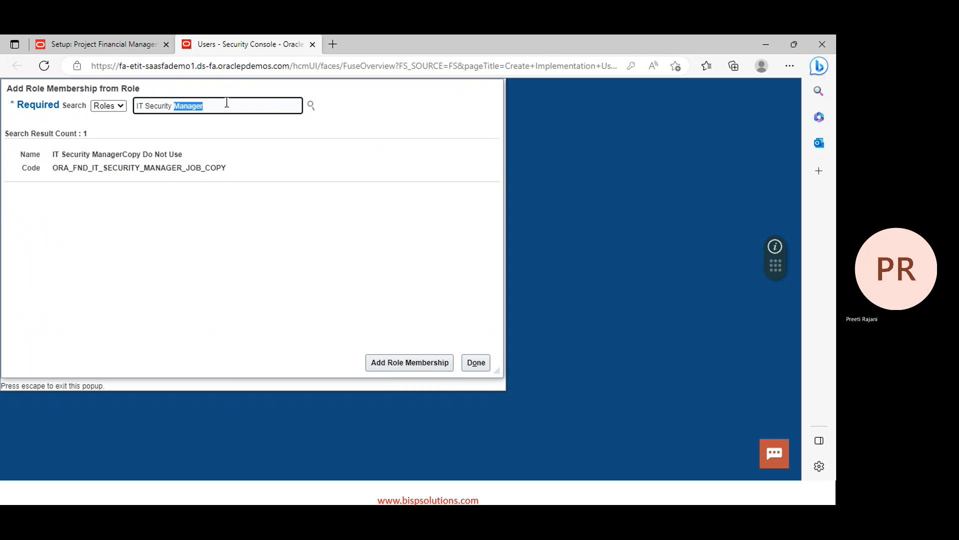
pyautogui.tripleClick(227, 102)
pyautogui.write('appl')
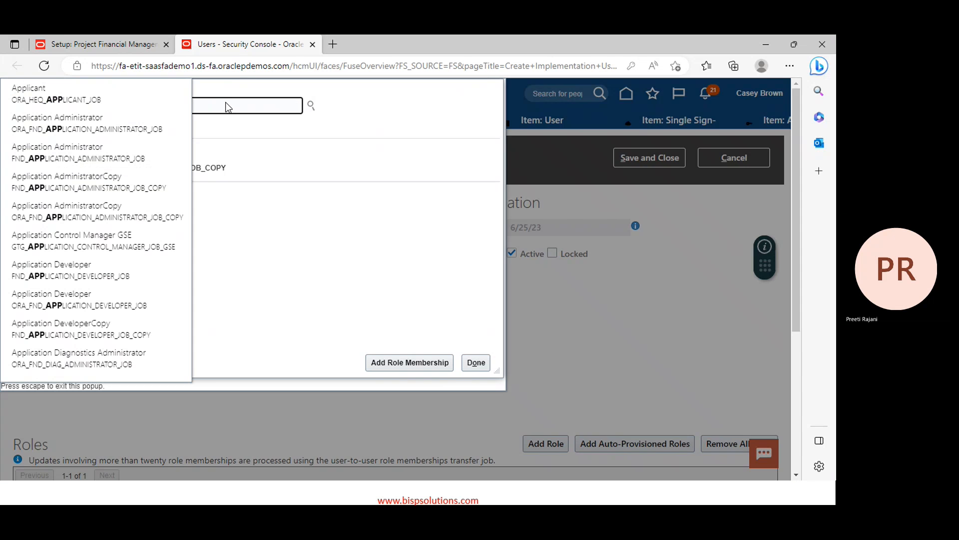
pyautogui.write('i')
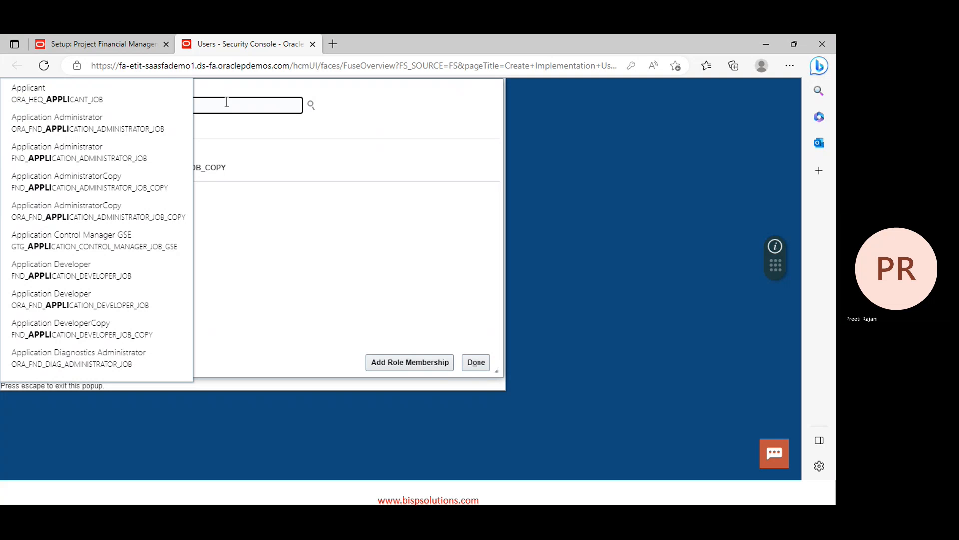
pyautogui.write('ca')
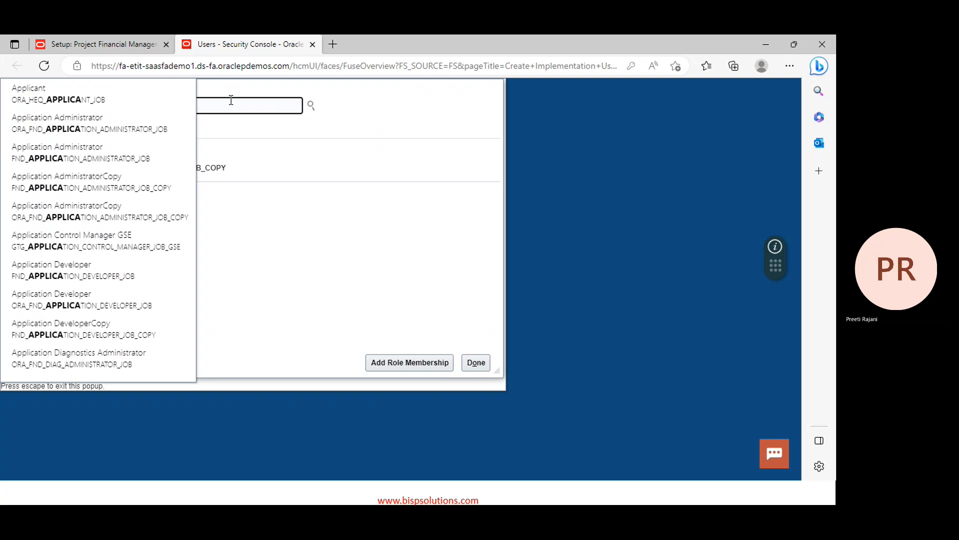
pyautogui.press('BackSpace')
pyautogui.press('BackSpace')
pyautogui.press('BackSpace')
pyautogui.press('BackSpace')
pyautogui.press('BackSpace')
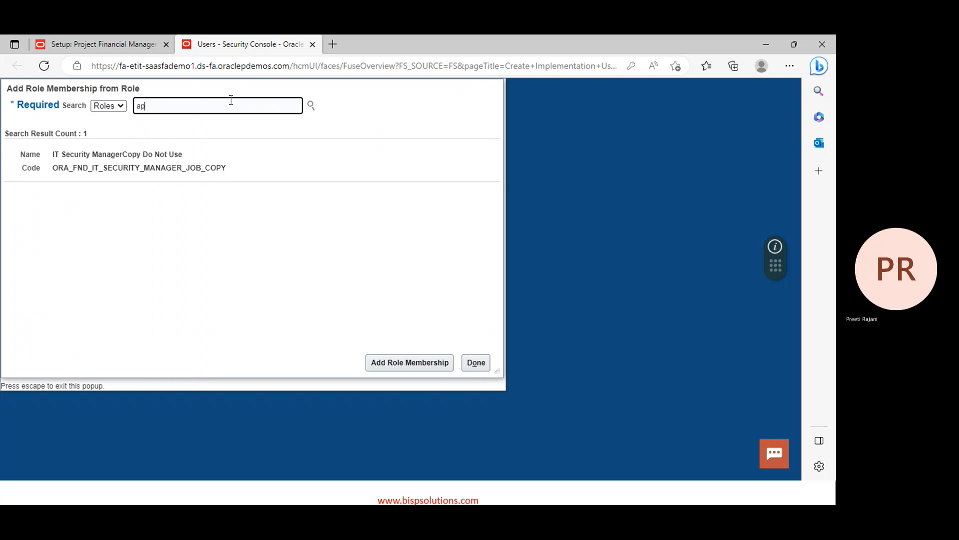
pyautogui.write('plicat')
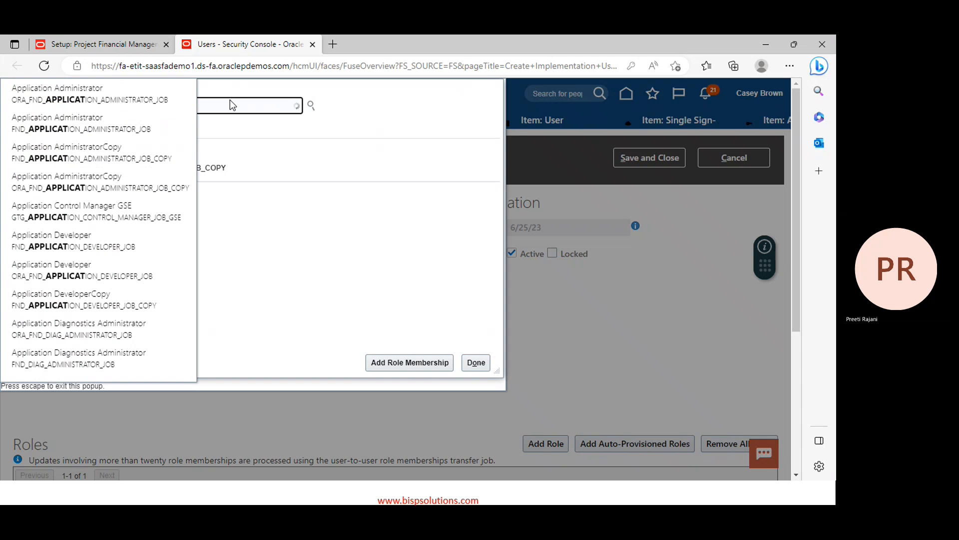
pyautogui.write('ion')
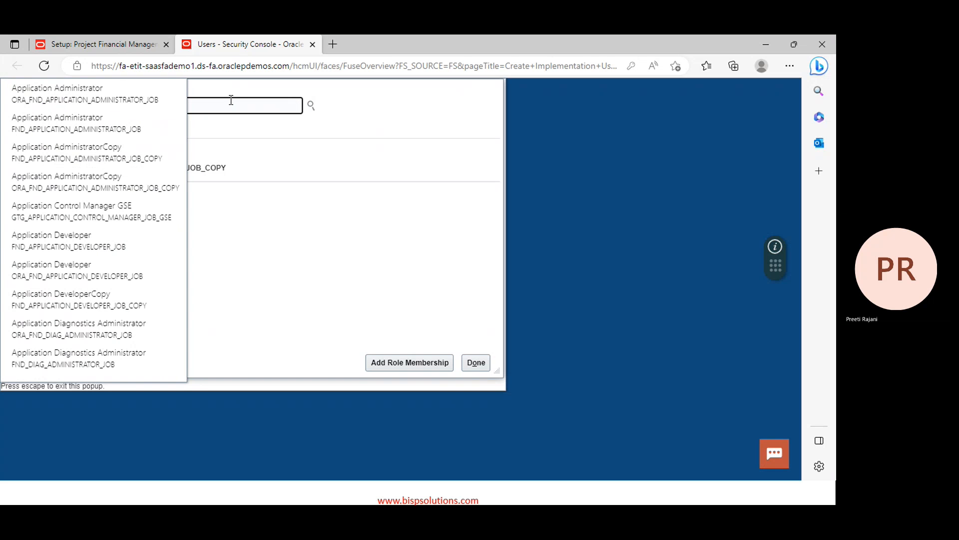
pyautogui.click(269, 197)
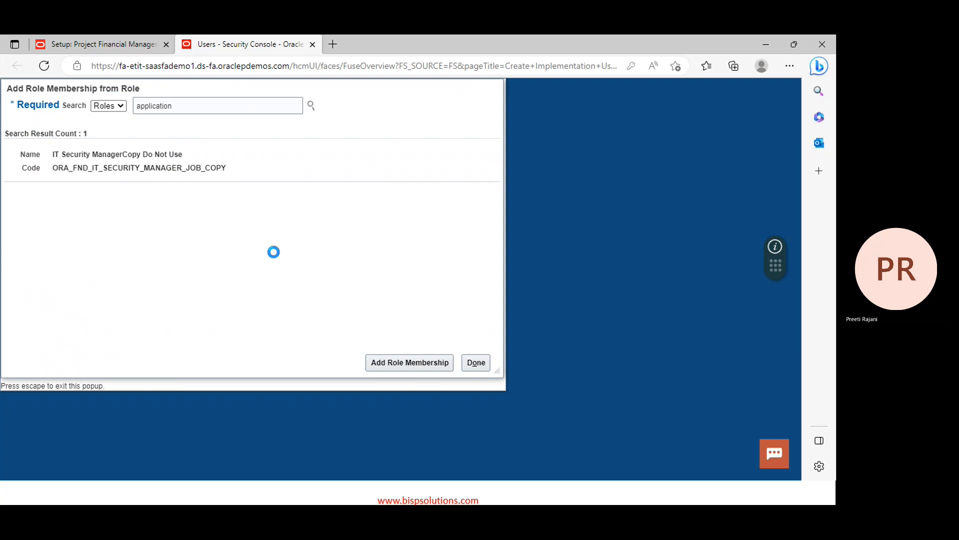
pyautogui.click(200, 105)
pyautogui.write('impl')
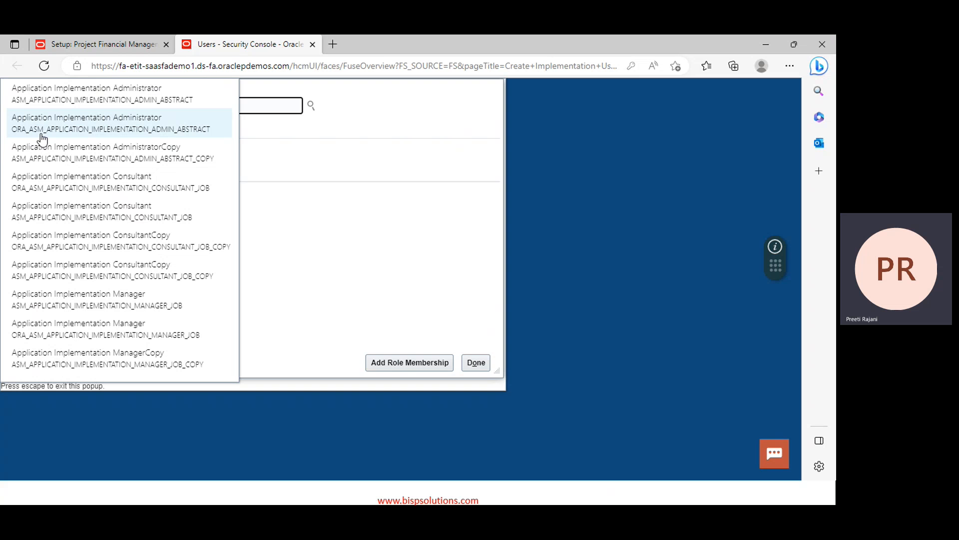
pyautogui.click(68, 133)
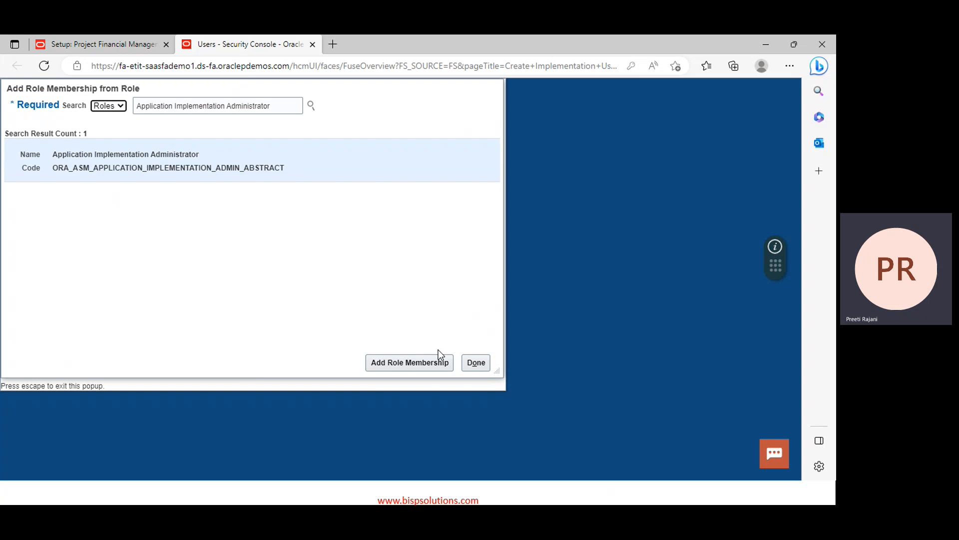
pyautogui.click(430, 366)
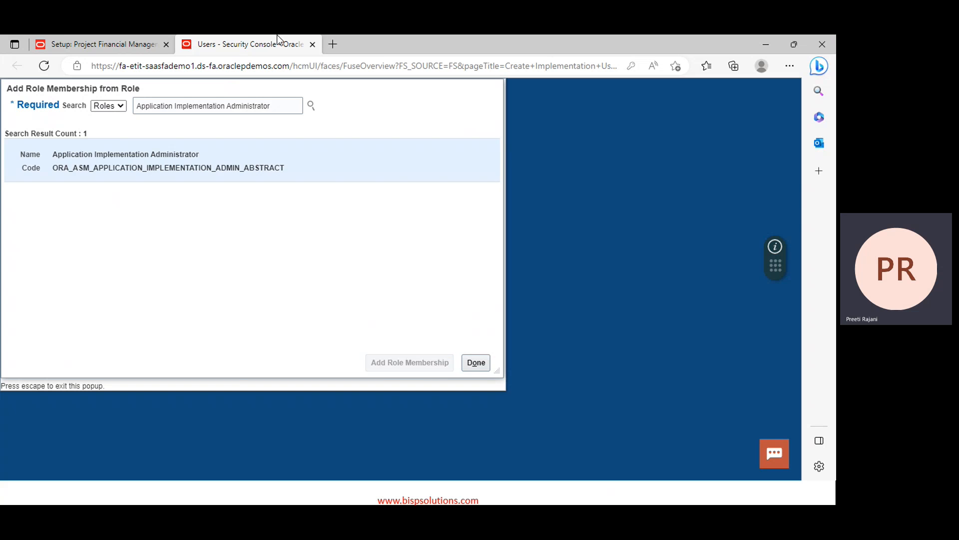
# Search 'Application Implementation Cons', add the Application Implementation Consultant role, then return to the roles slide
pyautogui.click(293, 99)
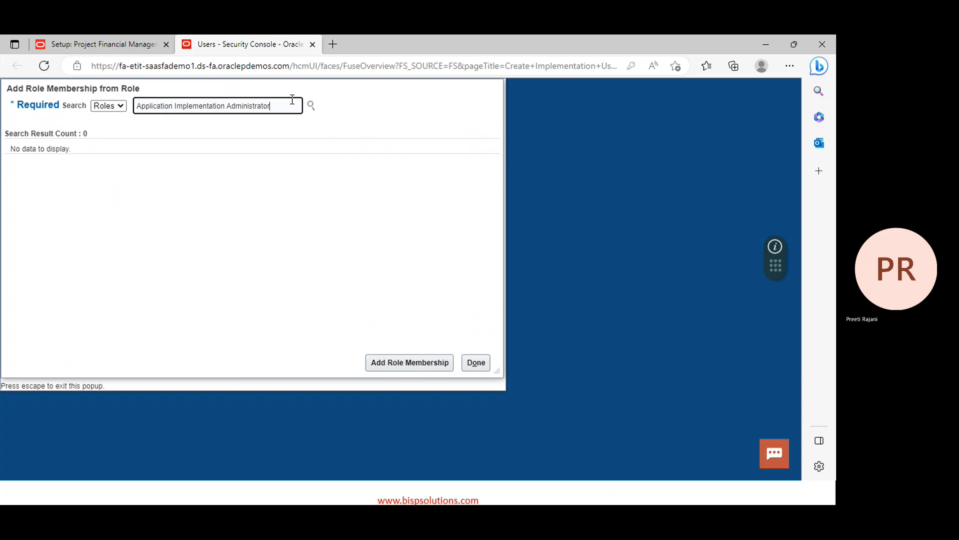
pyautogui.press('BackSpace')
pyautogui.press('BackSpace')
pyautogui.press('BackSpace')
pyautogui.press('BackSpace')
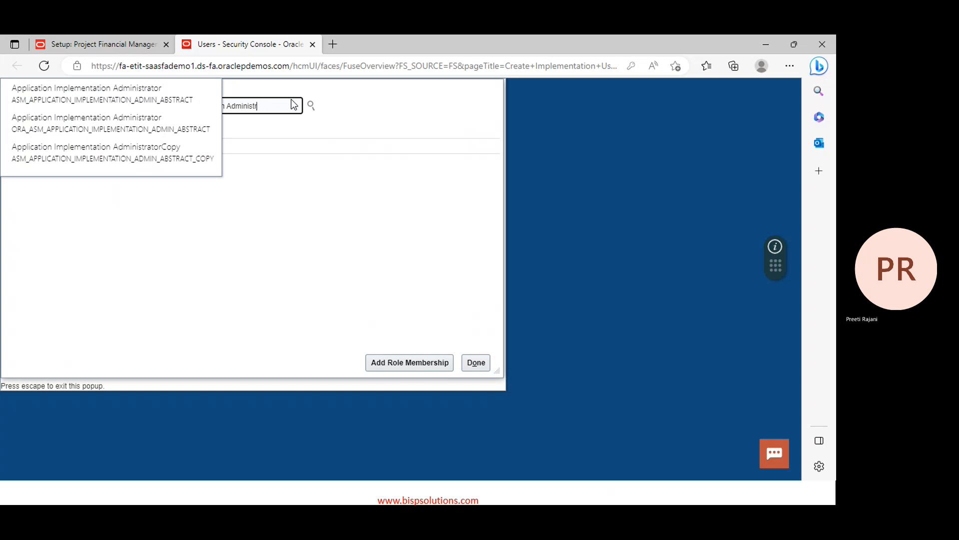
pyautogui.press('BackSpace')
pyautogui.press('BackSpace')
pyautogui.press('BackSpace')
pyautogui.press('BackSpace')
pyautogui.press('BackSpace')
pyautogui.press('BackSpace')
pyautogui.press('BackSpace')
pyautogui.press('BackSpace')
pyautogui.press('BackSpace')
pyautogui.press('BackSpace')
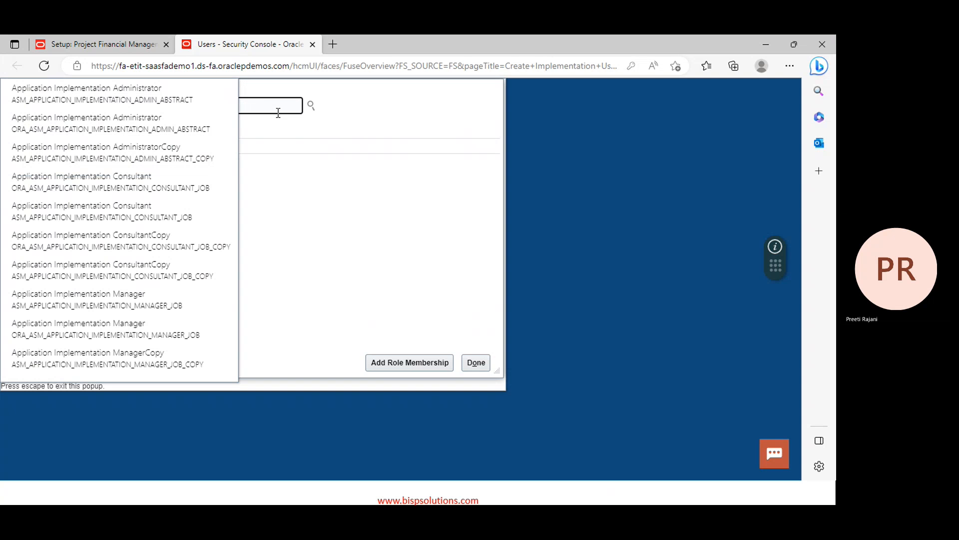
pyautogui.write('Cons')
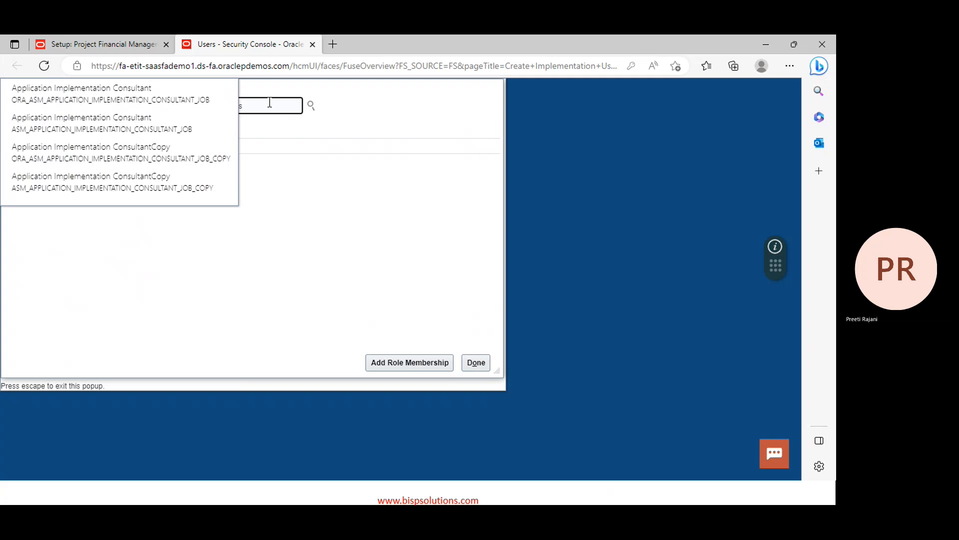
pyautogui.click(80, 97)
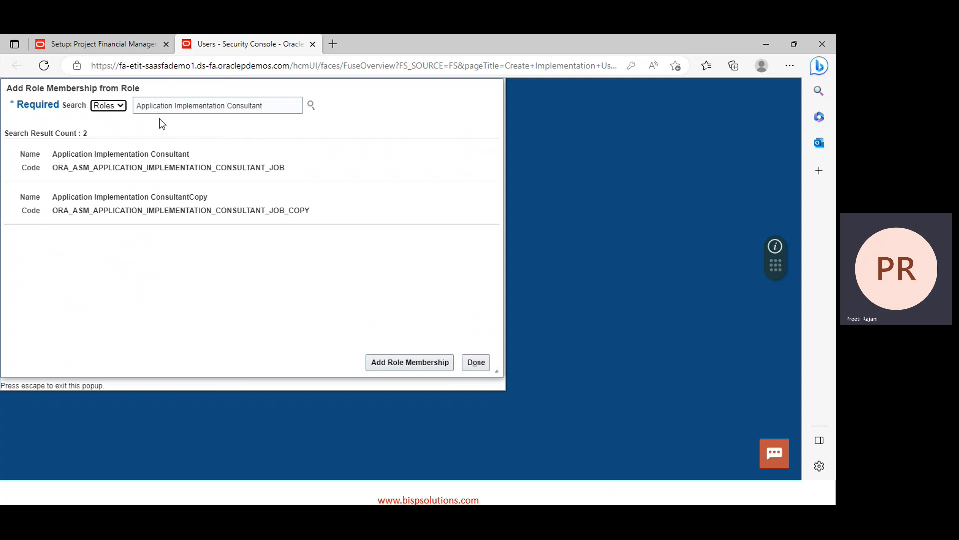
pyautogui.click(103, 157)
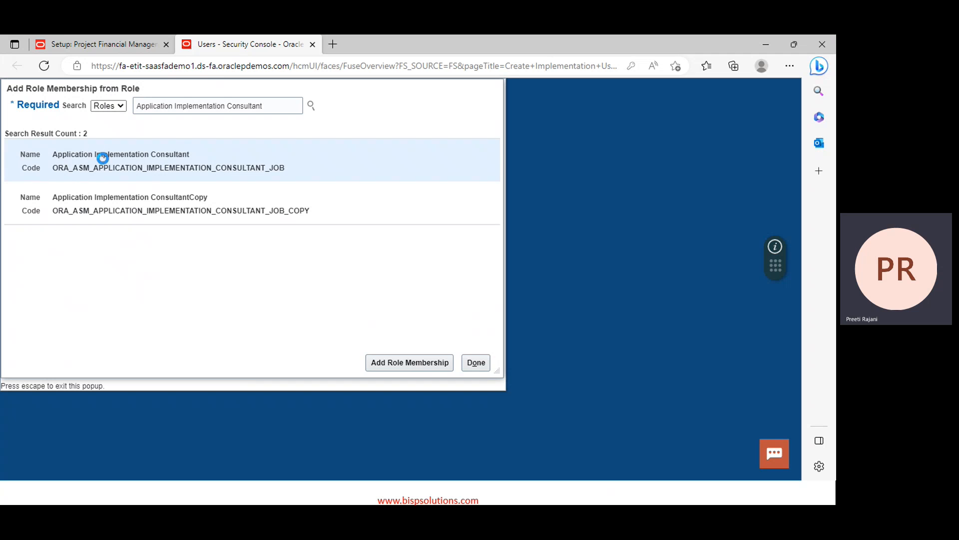
pyautogui.click(424, 365)
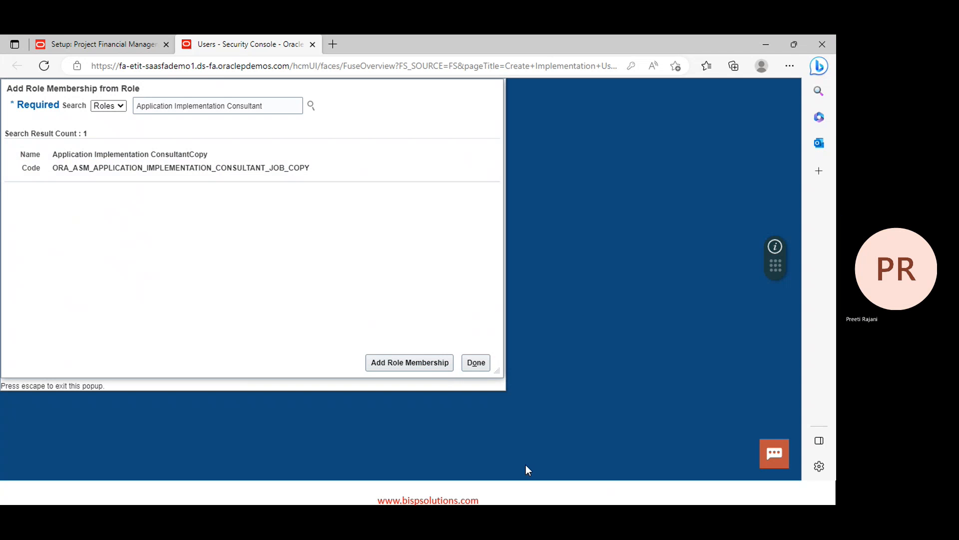
pyautogui.click(528, 492)
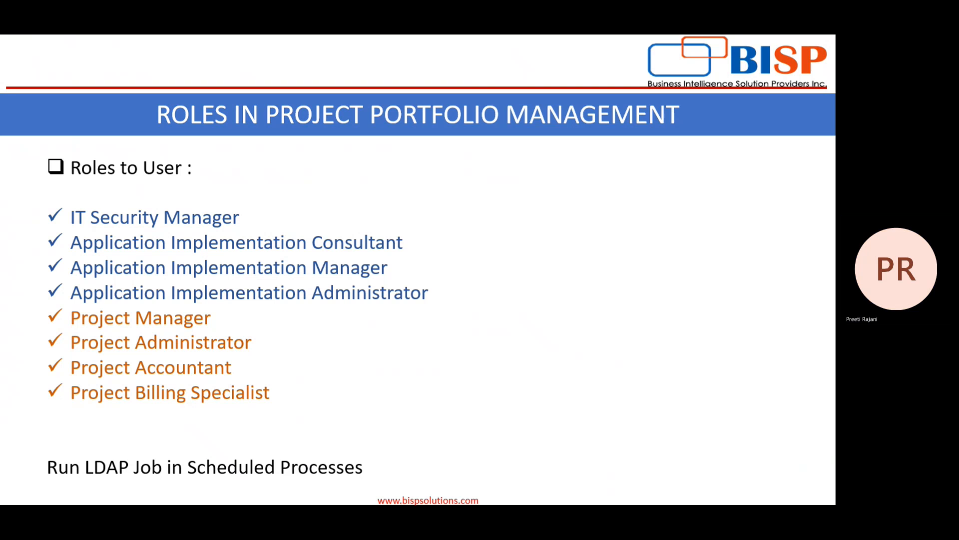
# Add Application Implementation Manager, close the role dialog, and save the account with its 4 roles
pyautogui.hotkey('alt', 'Tab')
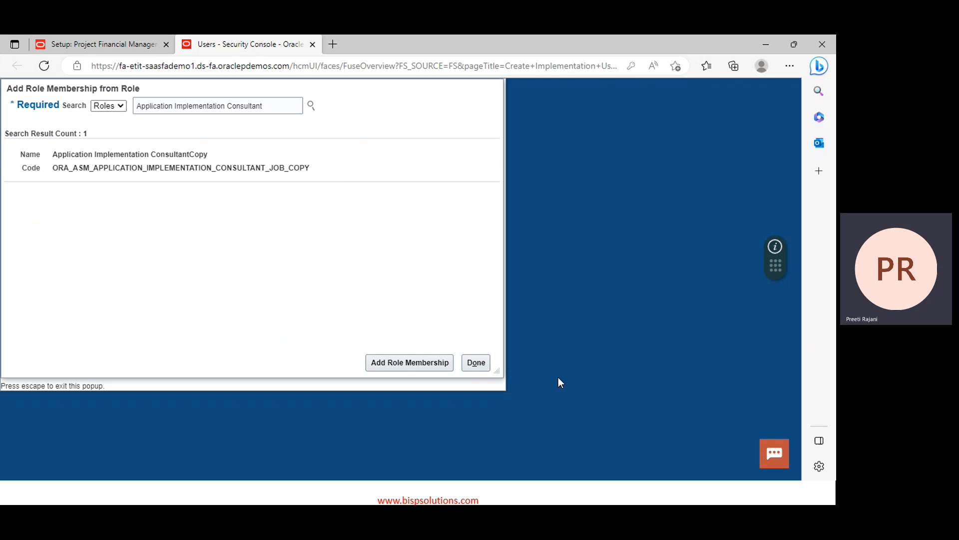
pyautogui.click(273, 99)
pyautogui.press('BackSpace')
pyautogui.press('BackSpace')
pyautogui.press('BackSpace')
pyautogui.press('BackSpace')
pyautogui.press('BackSpace')
pyautogui.press('BackSpace')
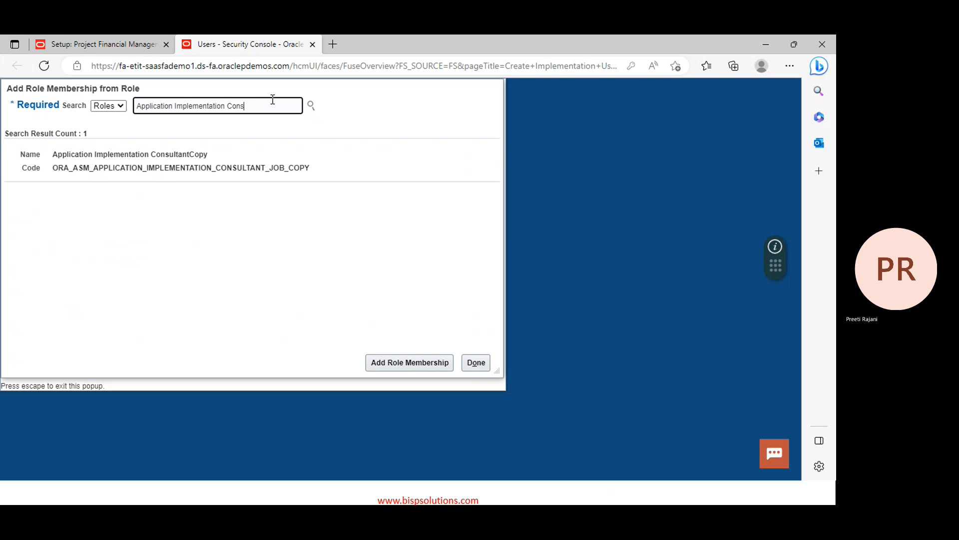
pyautogui.press('BackSpace')
pyautogui.press('BackSpace')
pyautogui.press('BackSpace')
pyautogui.press('BackSpace')
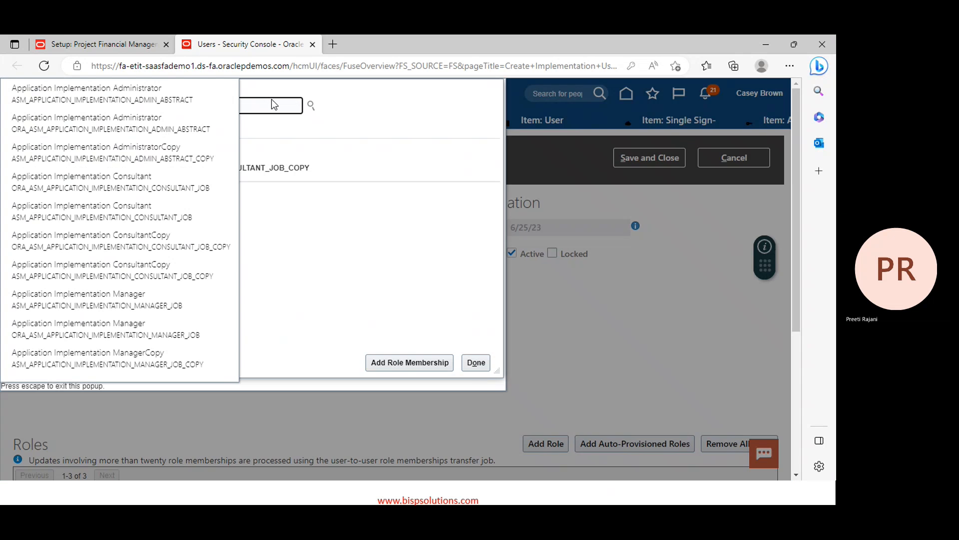
pyautogui.write('ma')
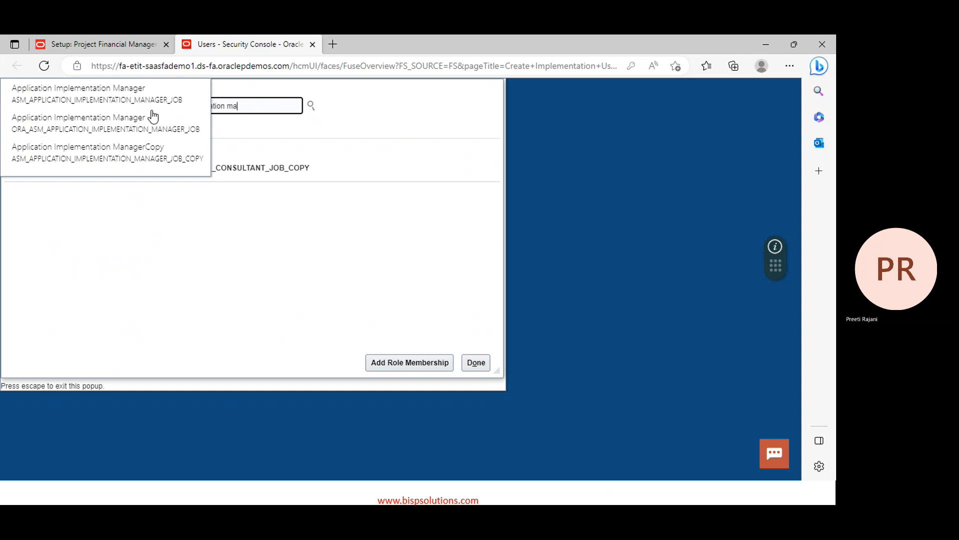
pyautogui.click(50, 123)
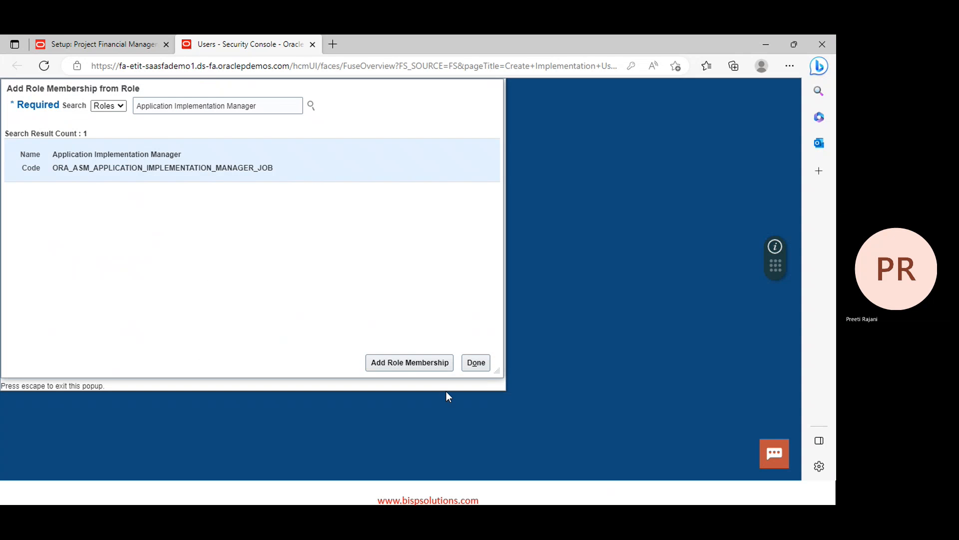
pyautogui.click(426, 365)
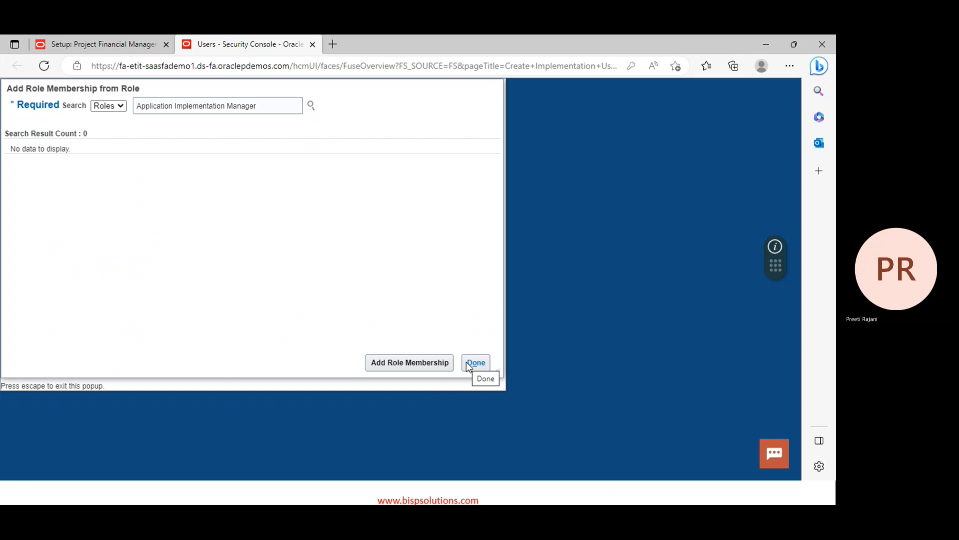
pyautogui.click(474, 363)
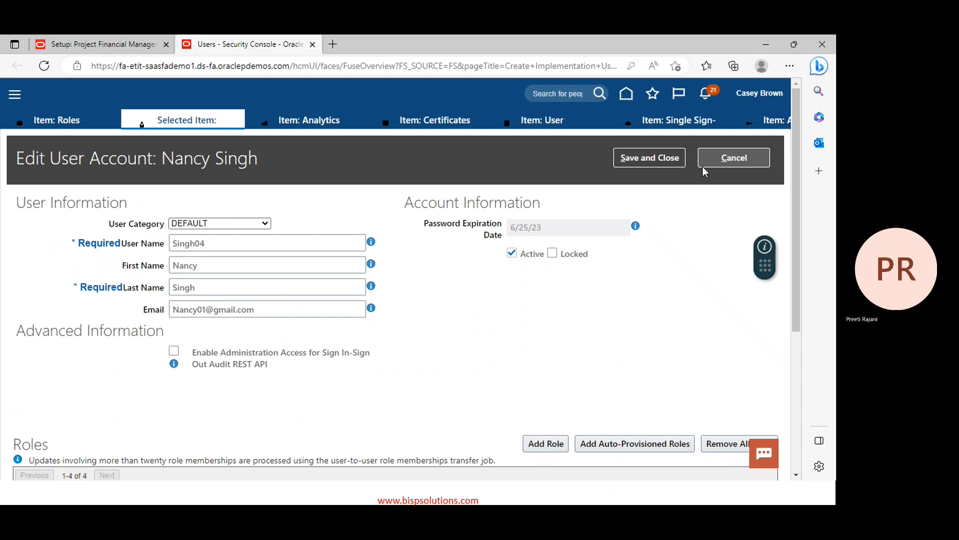
pyautogui.click(644, 158)
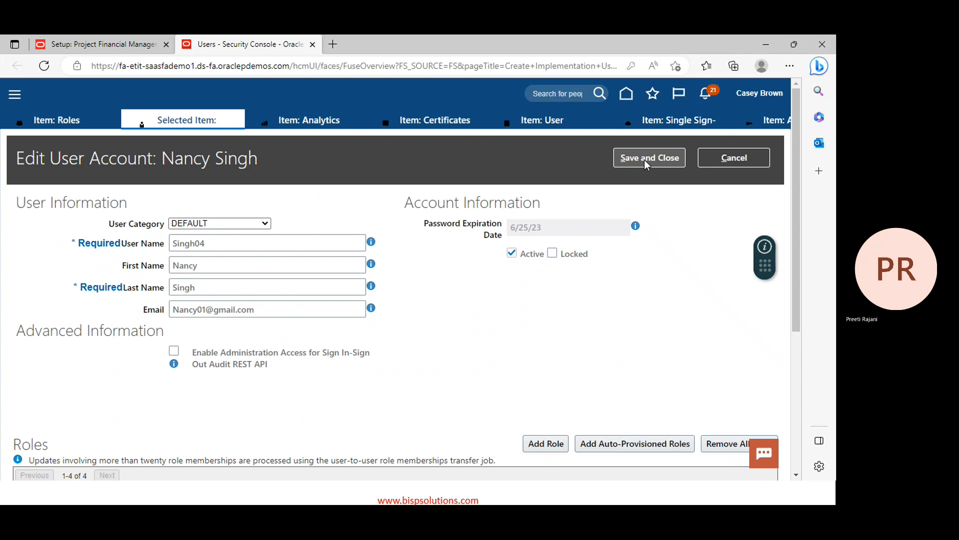
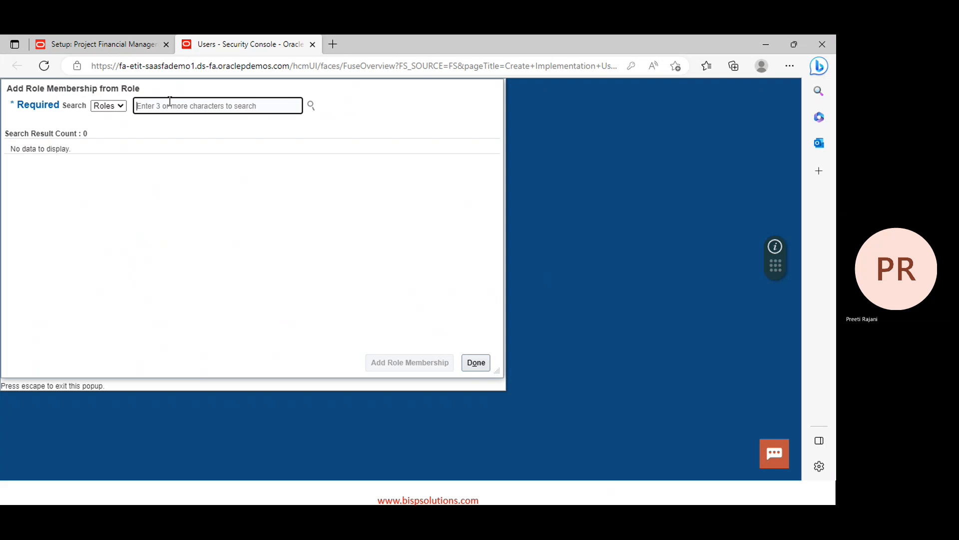
# Search roles for 'project ad' and add Project Administrator to the user's memberships
pyautogui.write('project a')
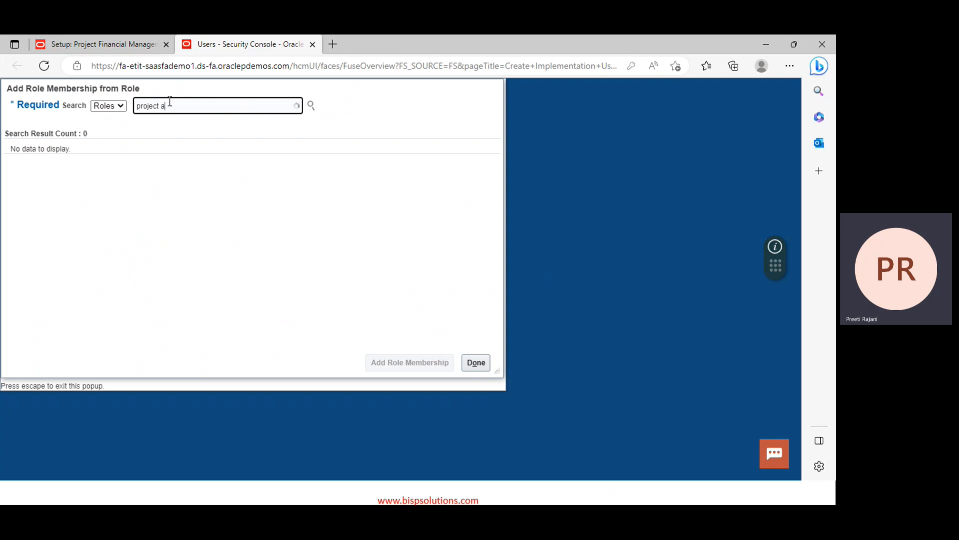
pyautogui.write('d')
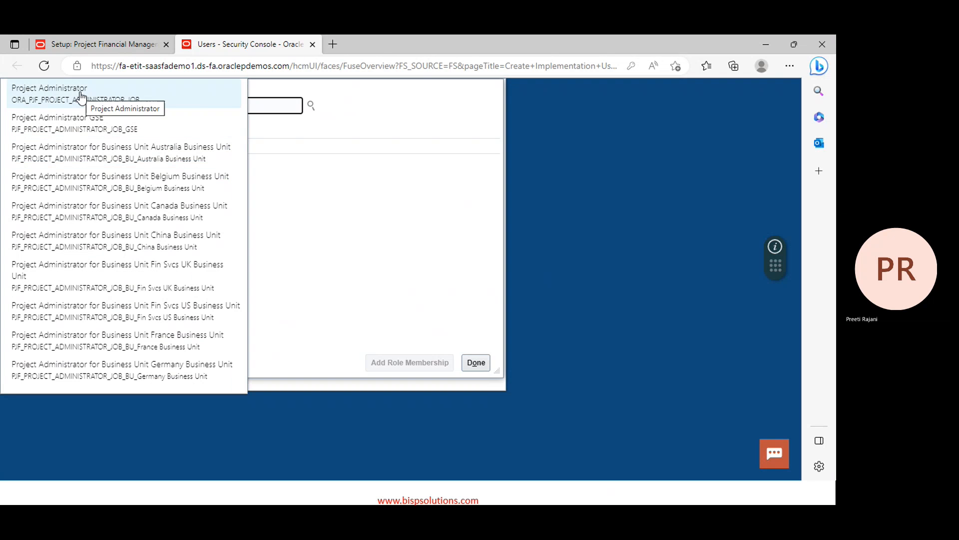
pyautogui.click(82, 95)
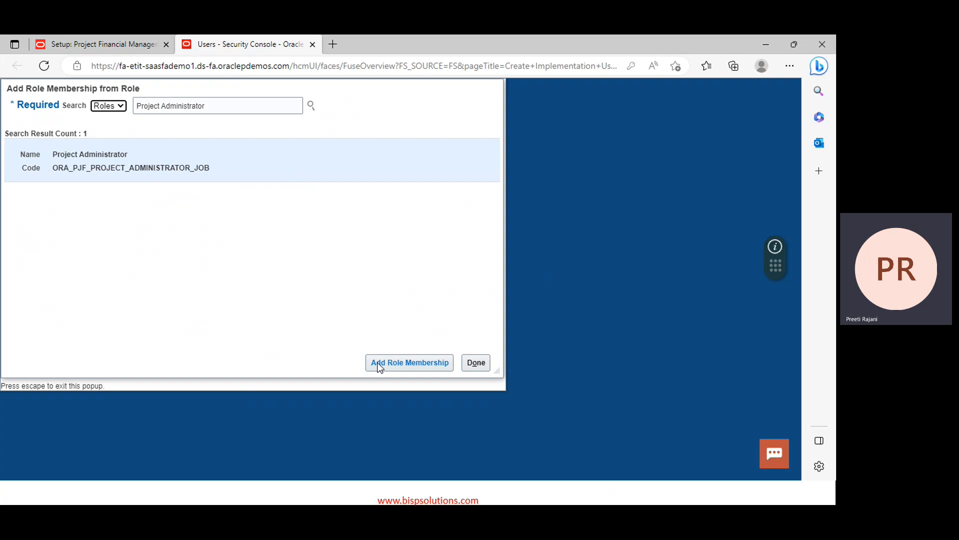
pyautogui.click(412, 360)
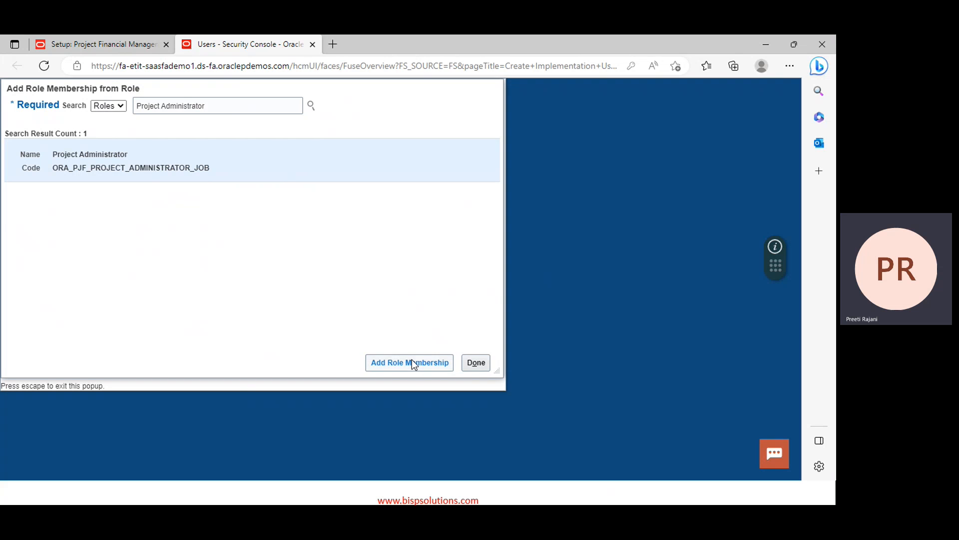
pyautogui.click(231, 110)
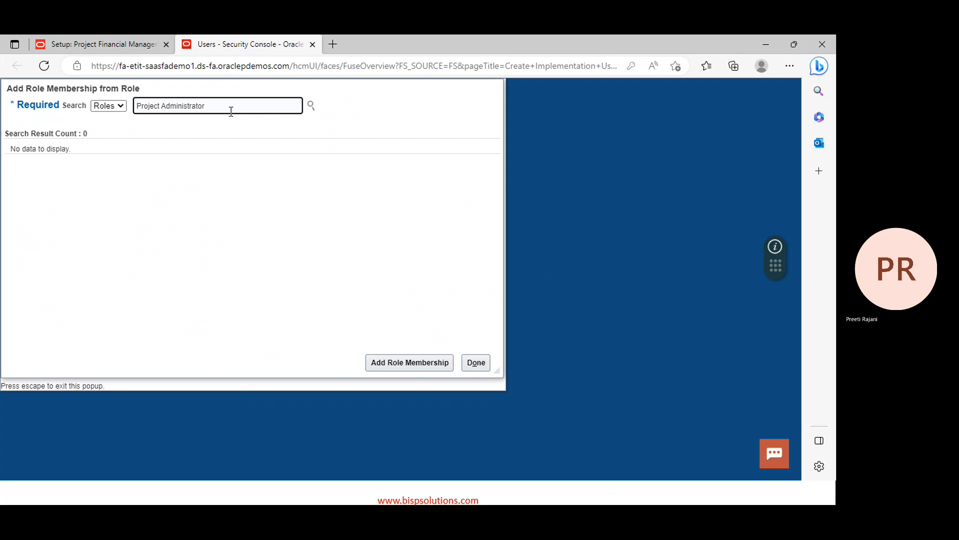
# Change the role search to 'Project Manager' and add the Project Manager role membership
pyautogui.press('BackSpace')
pyautogui.press('BackSpace')
pyautogui.press('BackSpace')
pyautogui.press('BackSpace')
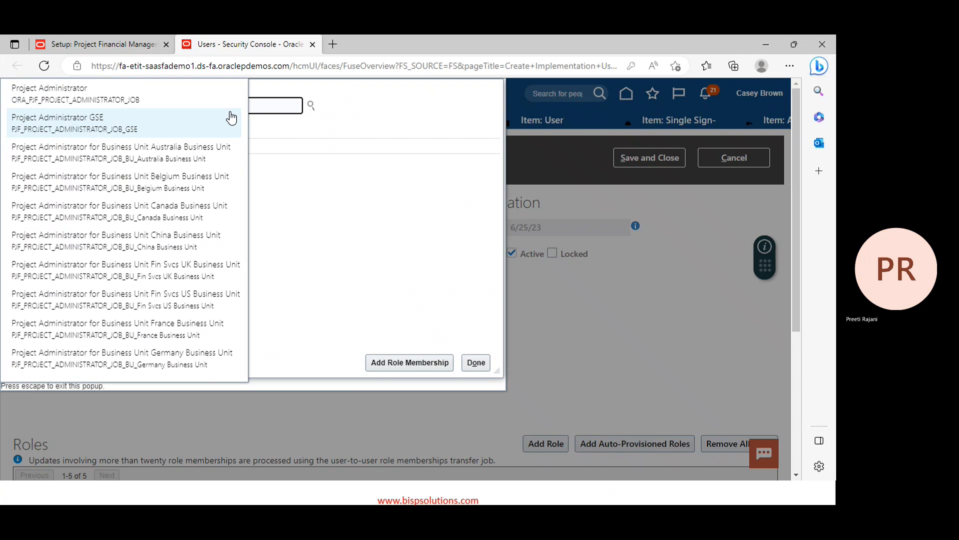
pyautogui.click(304, 106)
pyautogui.click(262, 107)
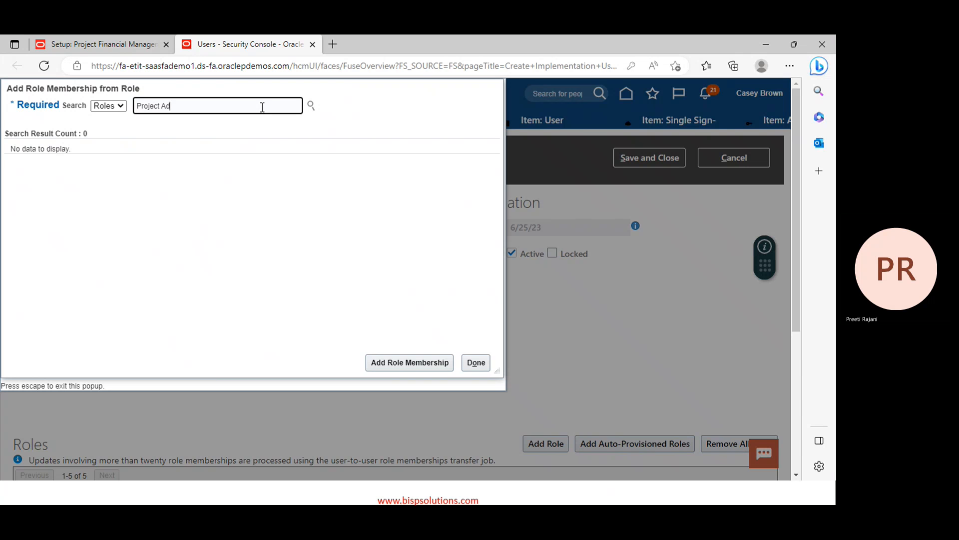
pyautogui.press('BackSpace')
pyautogui.press('BackSpace')
pyautogui.write('M')
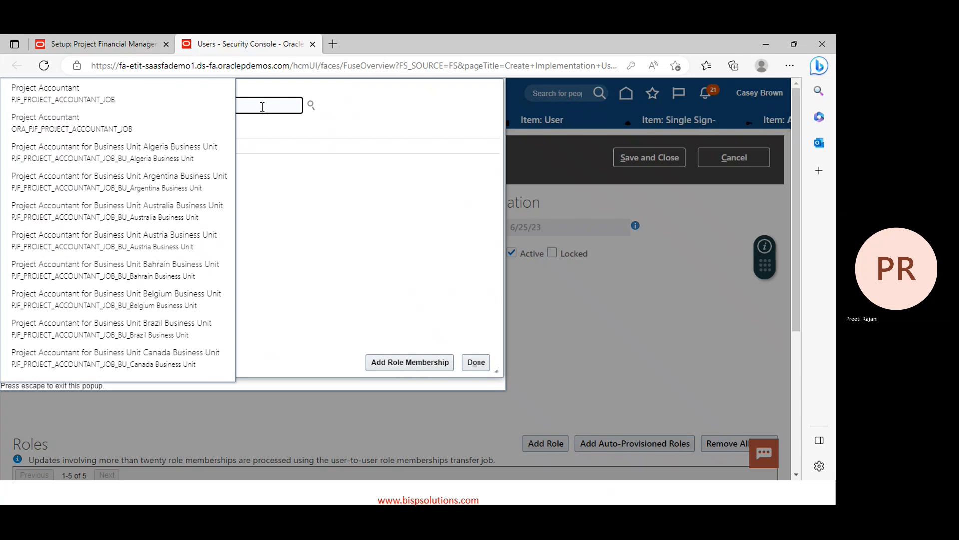
pyautogui.write('anager')
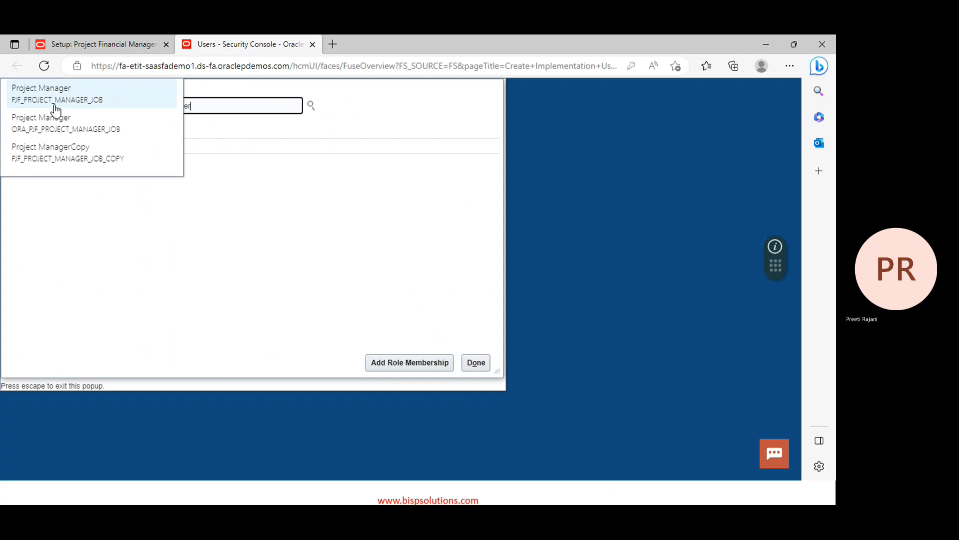
pyautogui.click(58, 126)
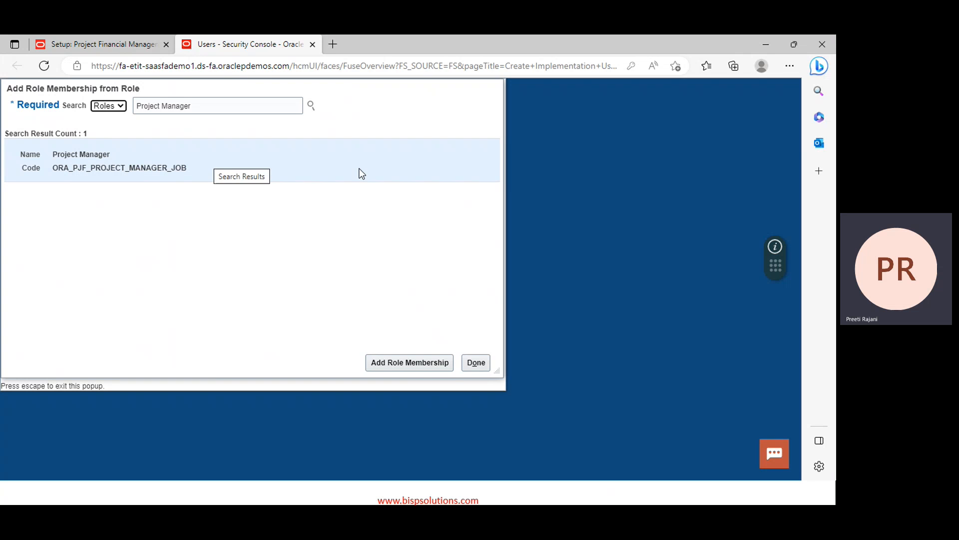
pyautogui.click(395, 362)
# Search 'Project Accountant', add the ORA_PJF_PROJECT_ACCOUNTANT_JOB role, and clear the search for the next role
pyautogui.click(209, 103)
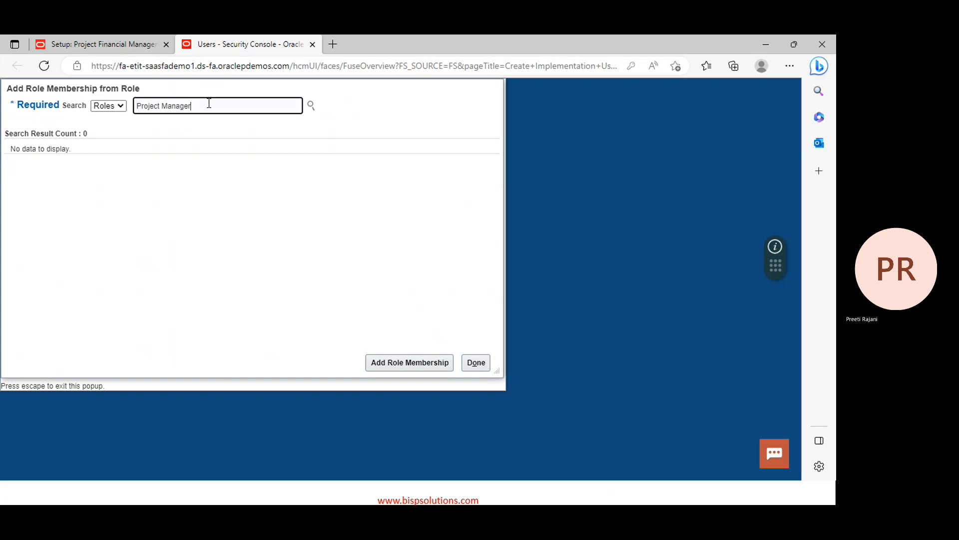
pyautogui.press('BackSpace')
pyautogui.press('BackSpace')
pyautogui.press('BackSpace')
pyautogui.press('BackSpace')
pyautogui.press('BackSpace')
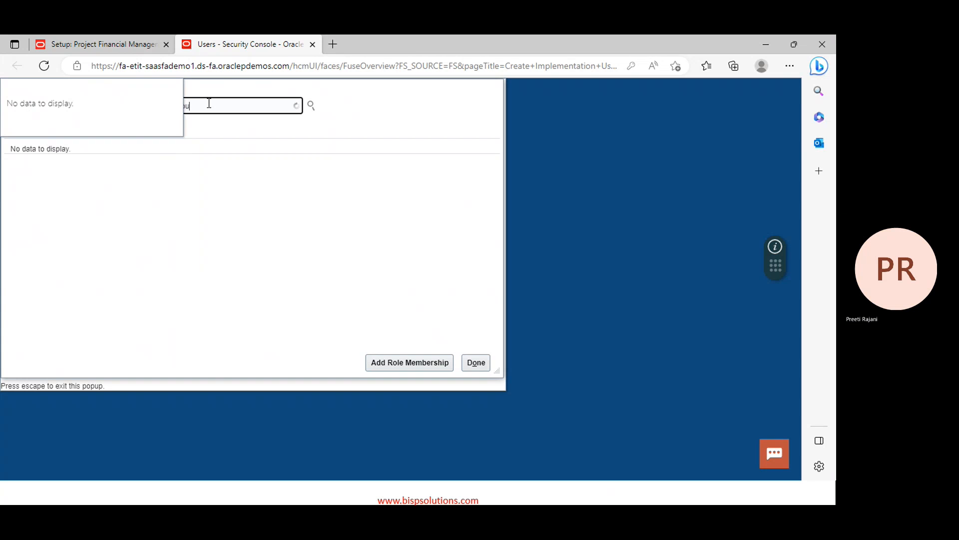
pyautogui.click(186, 200)
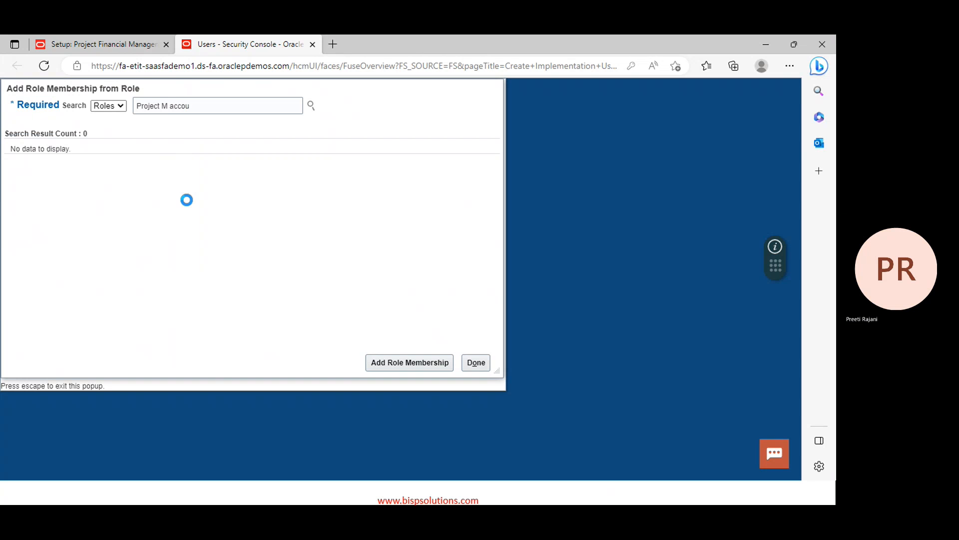
pyautogui.click(170, 107)
pyautogui.press('BackSpace')
pyautogui.press('BackSpace')
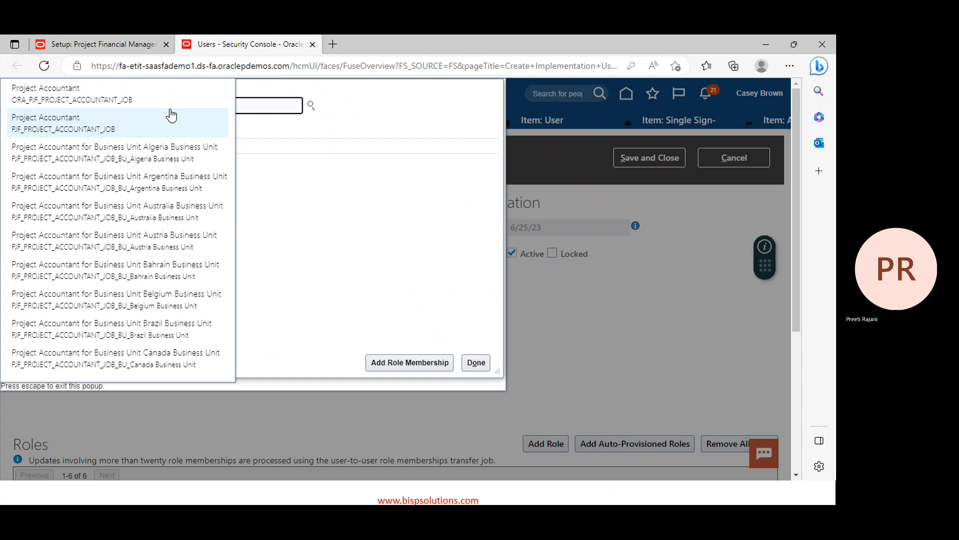
pyautogui.click(71, 98)
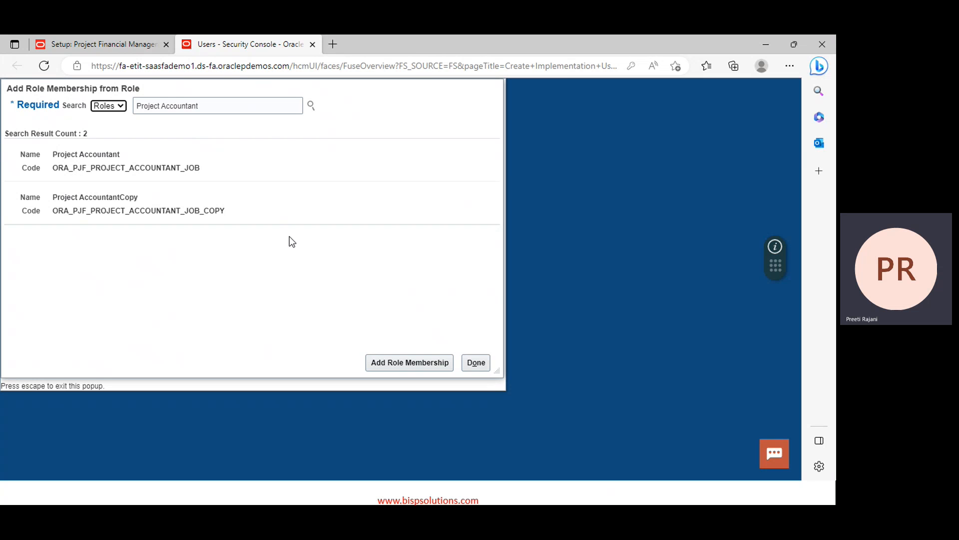
pyautogui.click(181, 156)
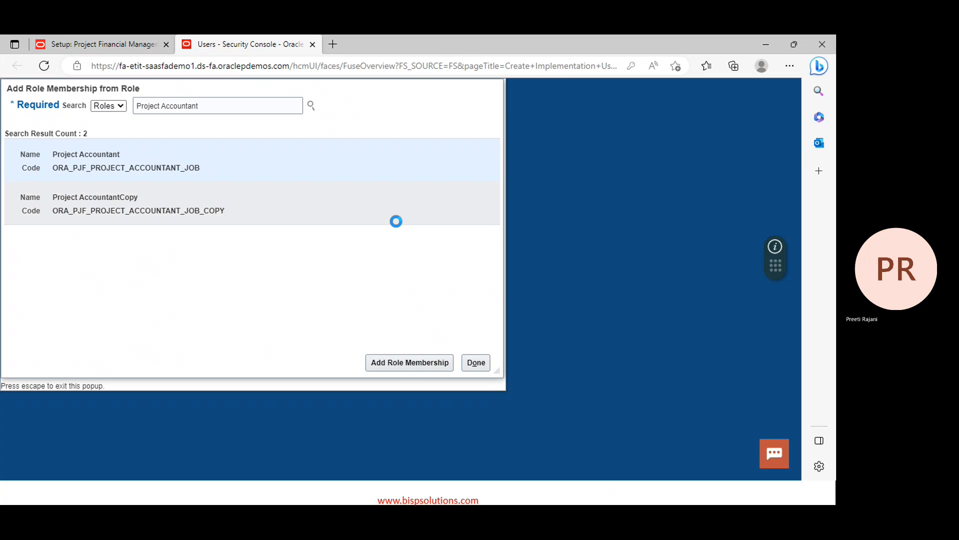
pyautogui.click(407, 368)
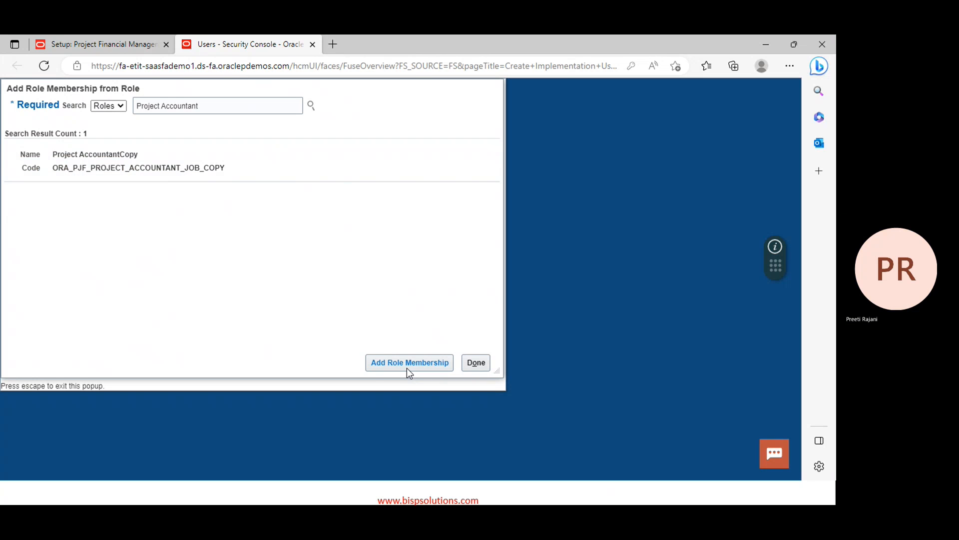
pyautogui.click(245, 105)
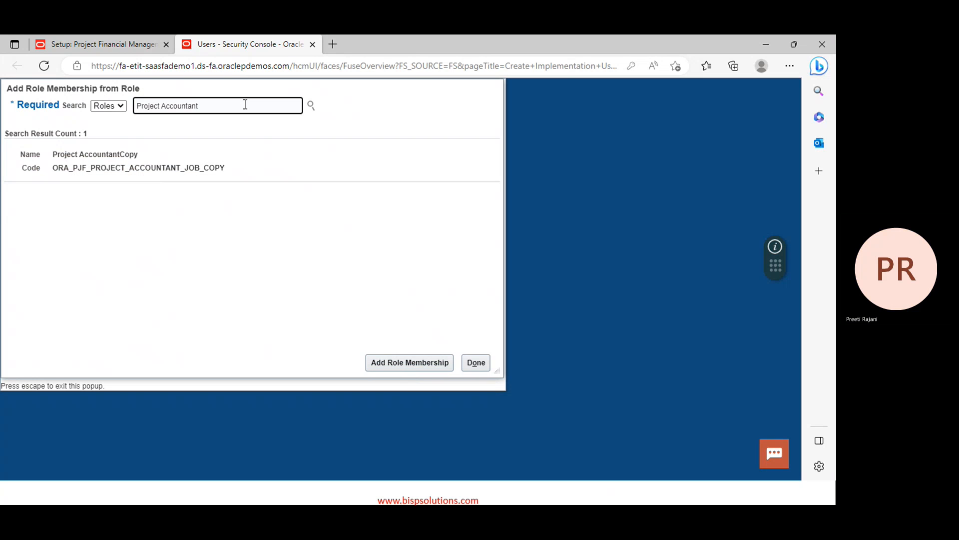
pyautogui.press('BackSpace')
pyautogui.press('BackSpace')
pyautogui.press('BackSpace')
pyautogui.press('BackSpace')
pyautogui.press('BackSpace')
pyautogui.press('BackSpace')
pyautogui.press('BackSpace')
pyautogui.press('BackSpace')
pyautogui.press('BackSpace')
pyautogui.press('BackSpace')
pyautogui.press('BackSpace')
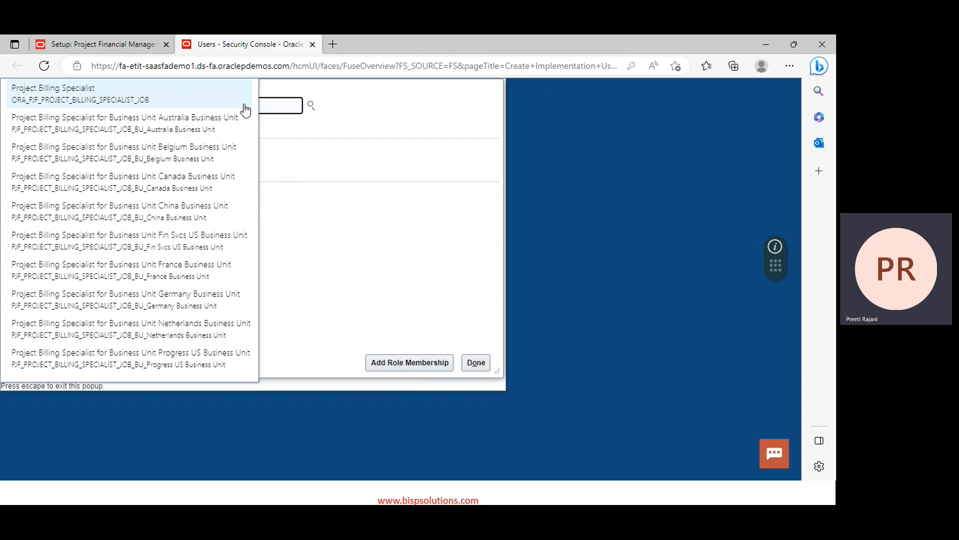
# Add Project Billing Specialist, close the role dialog, and save the account with 8 roles
pyautogui.click(244, 106)
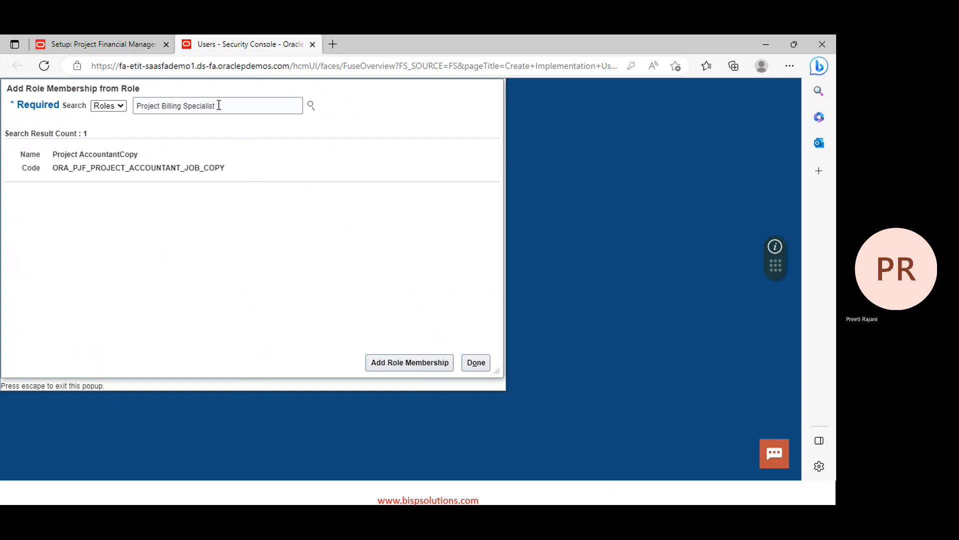
pyautogui.click(417, 368)
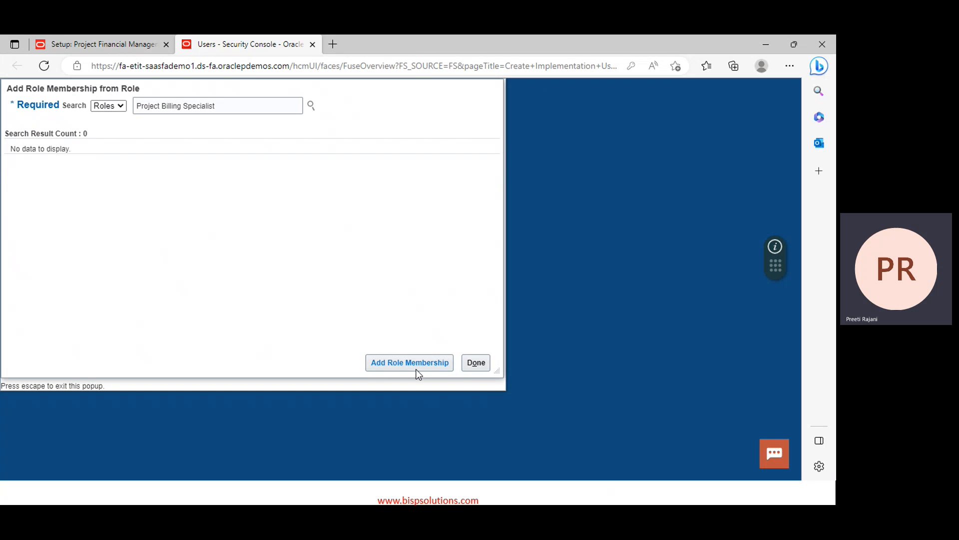
pyautogui.click(479, 363)
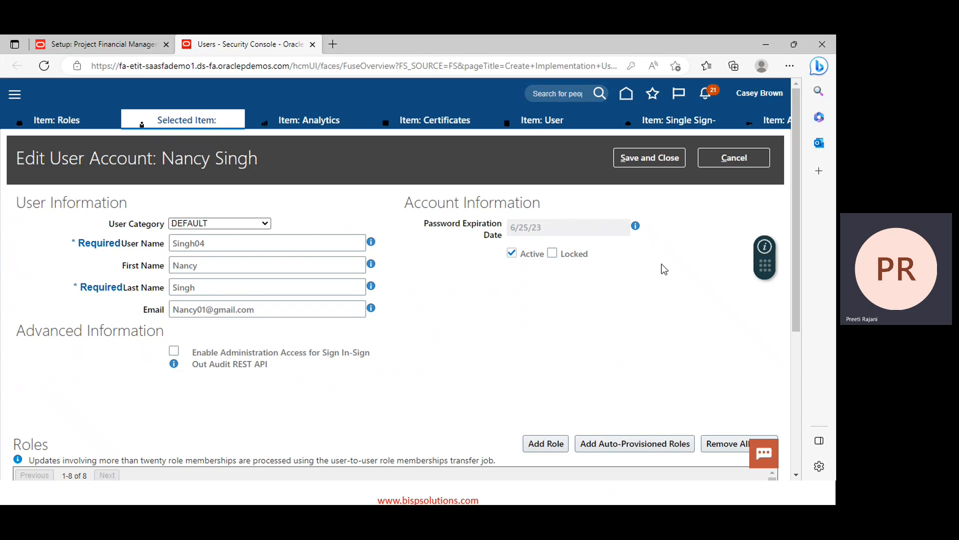
pyautogui.scroll(-3, 661, 263)
pyautogui.scroll(3, 662, 264)
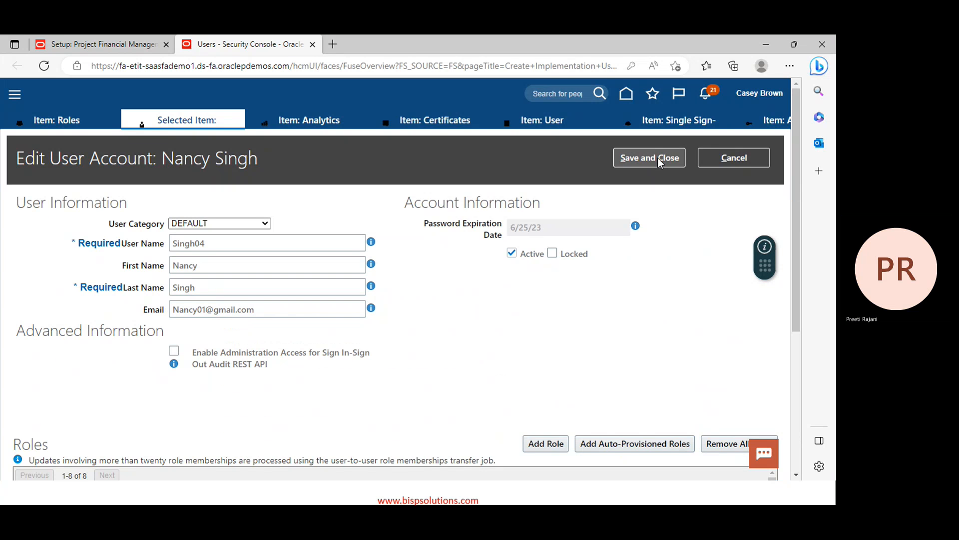
pyautogui.click(658, 157)
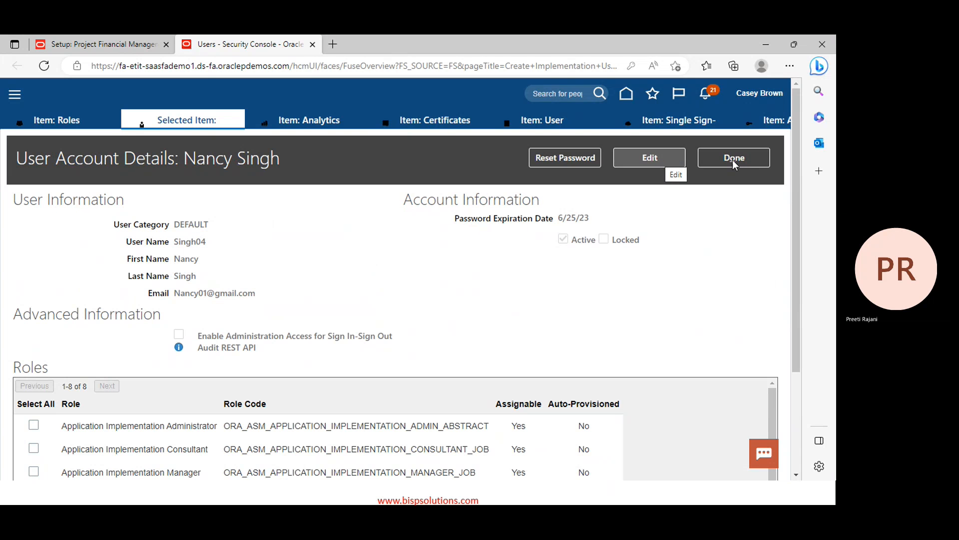
# Close the user account details and go back to the home springboard
pyautogui.click(735, 158)
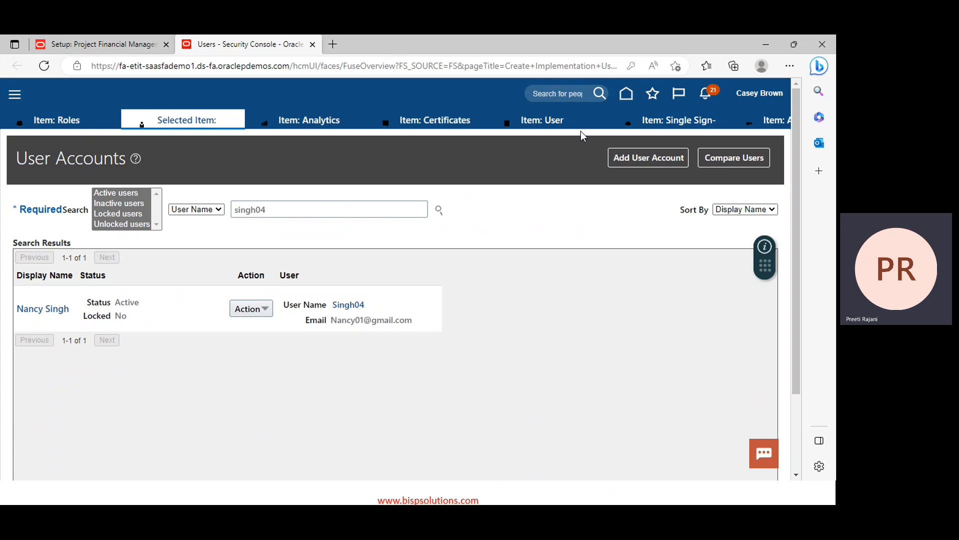
pyautogui.click(630, 99)
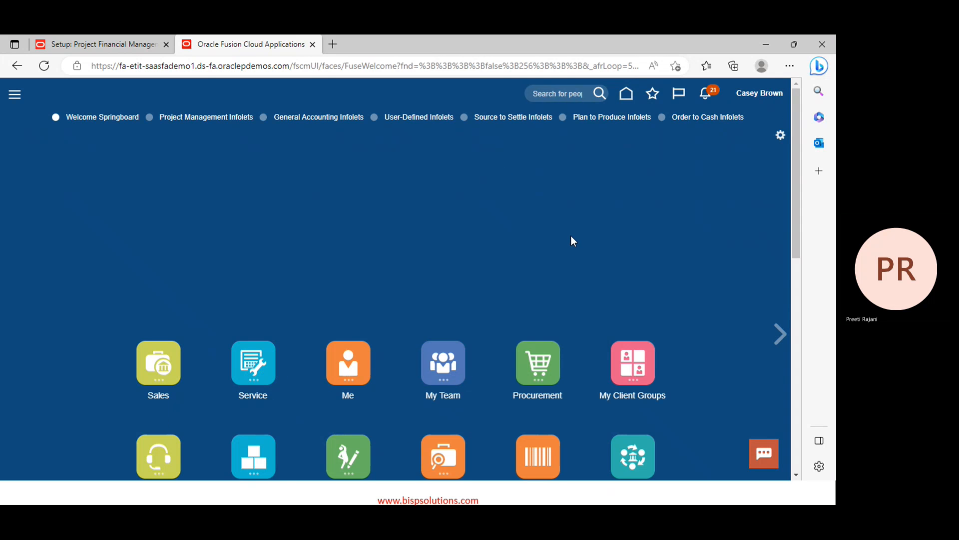
pyautogui.scroll(-8, 570, 237)
pyautogui.scroll(-2, 566, 243)
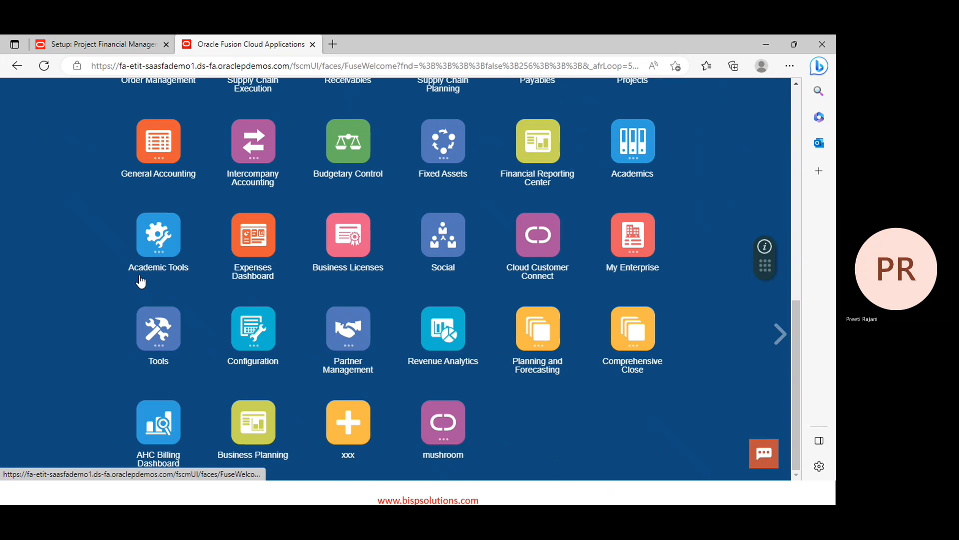
# Expand the Tools group on the springboard and open the Scheduled Processes work area
pyautogui.scroll(4, 142, 282)
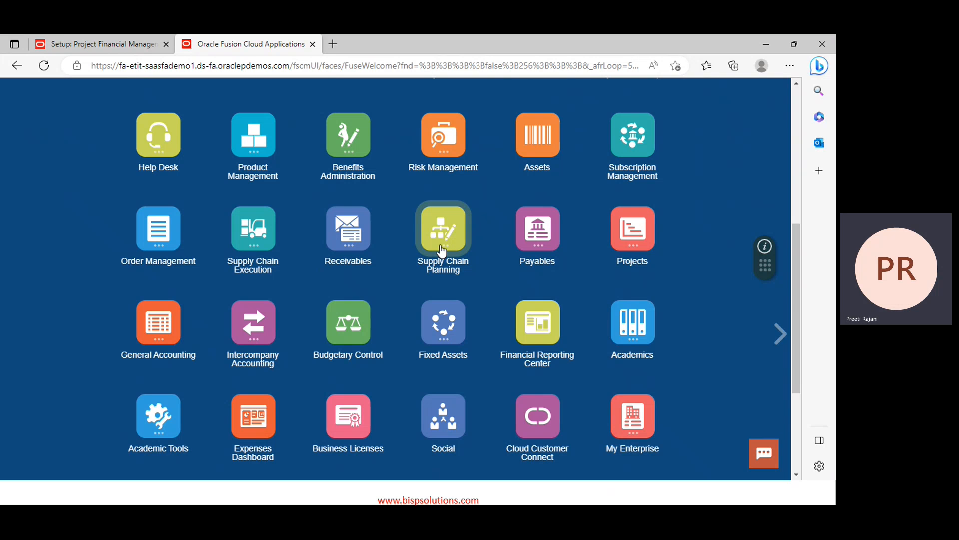
pyautogui.scroll(-4, 442, 252)
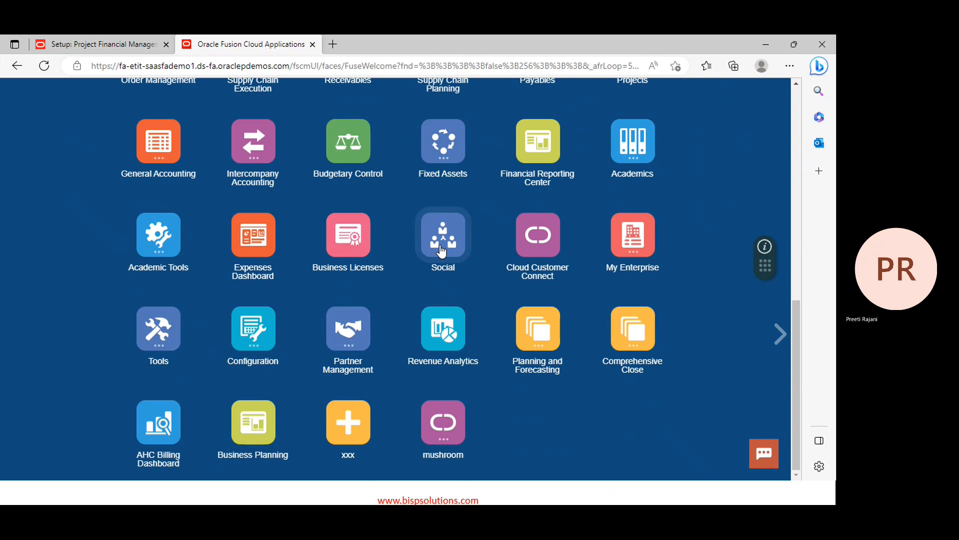
pyautogui.scroll(8, 294, 331)
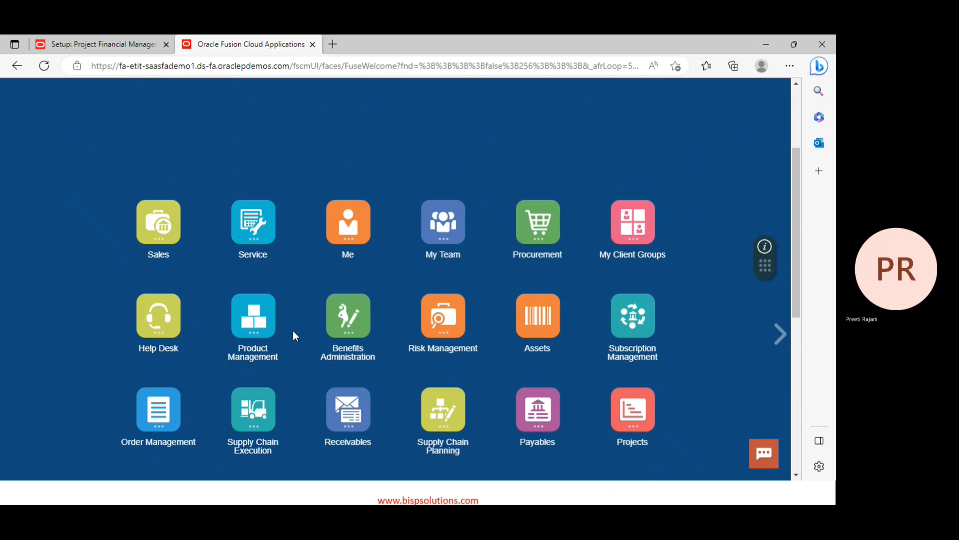
pyautogui.scroll(-1, 535, 274)
pyautogui.scroll(5, 535, 274)
pyautogui.scroll(-3, 535, 274)
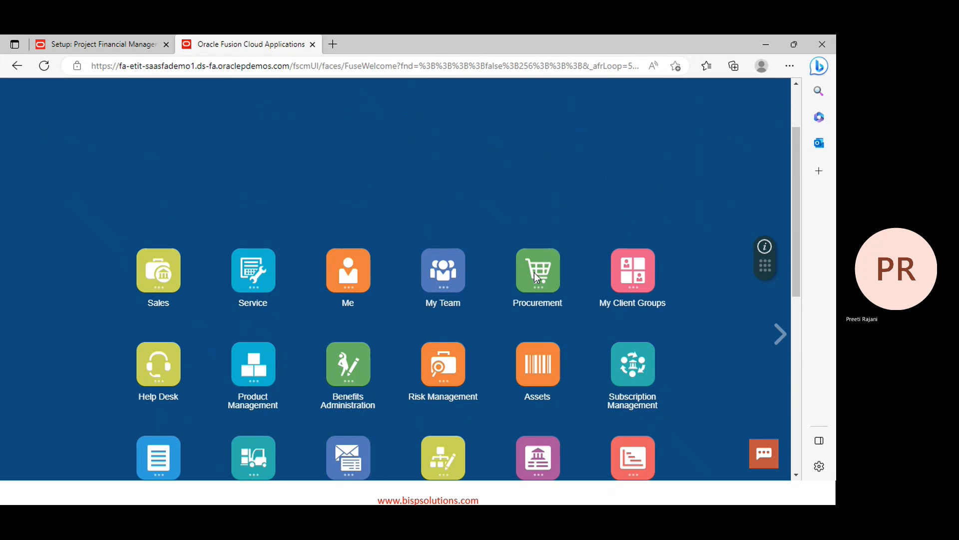
pyautogui.scroll(-8, 534, 273)
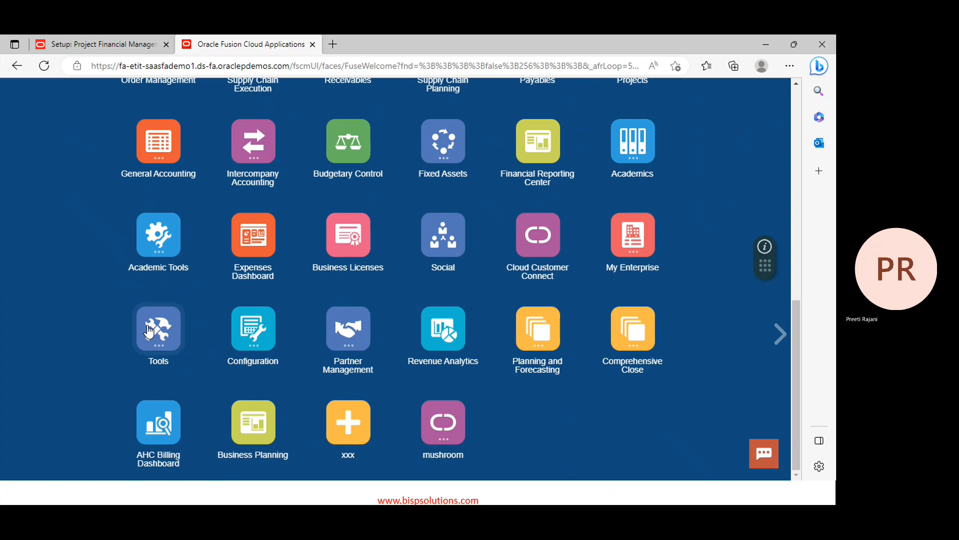
pyautogui.click(149, 330)
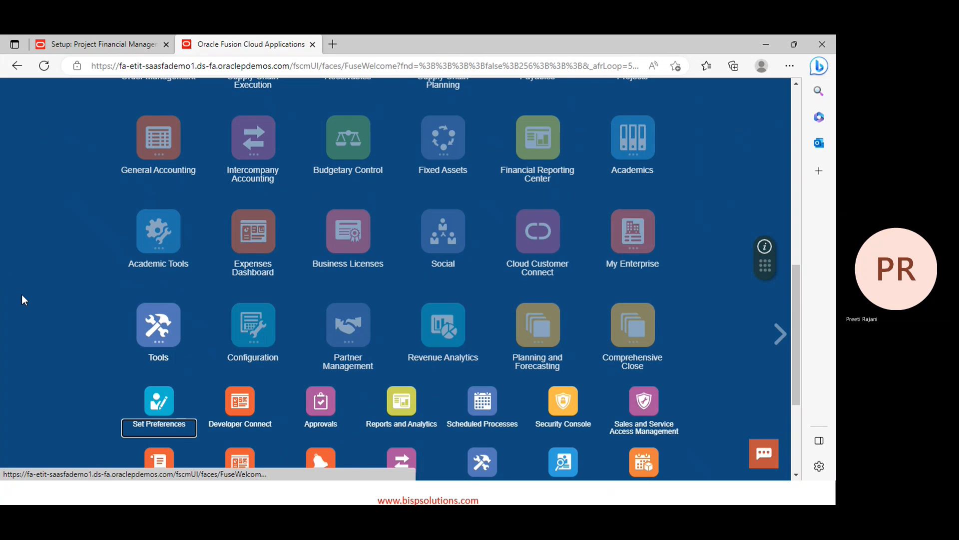
pyautogui.scroll(-2, 22, 295)
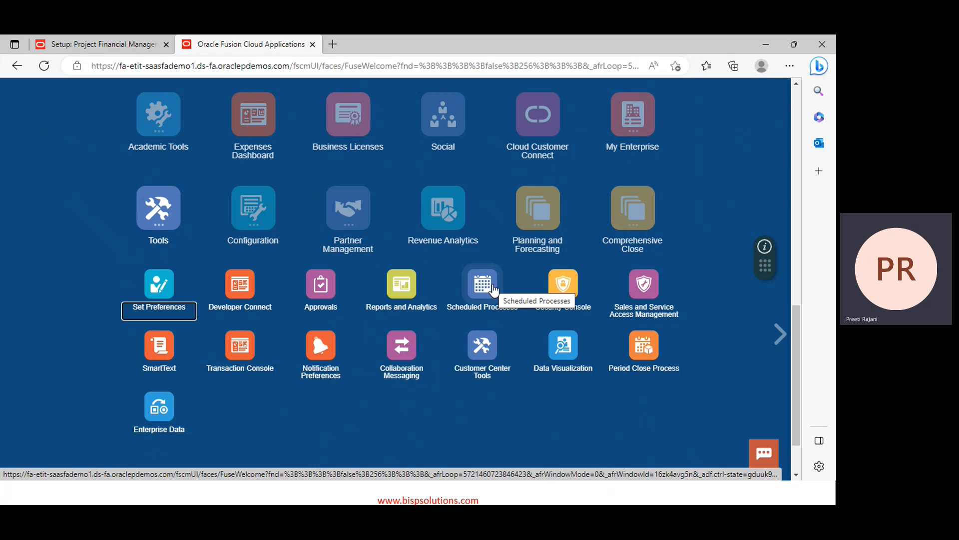
pyautogui.click(484, 284)
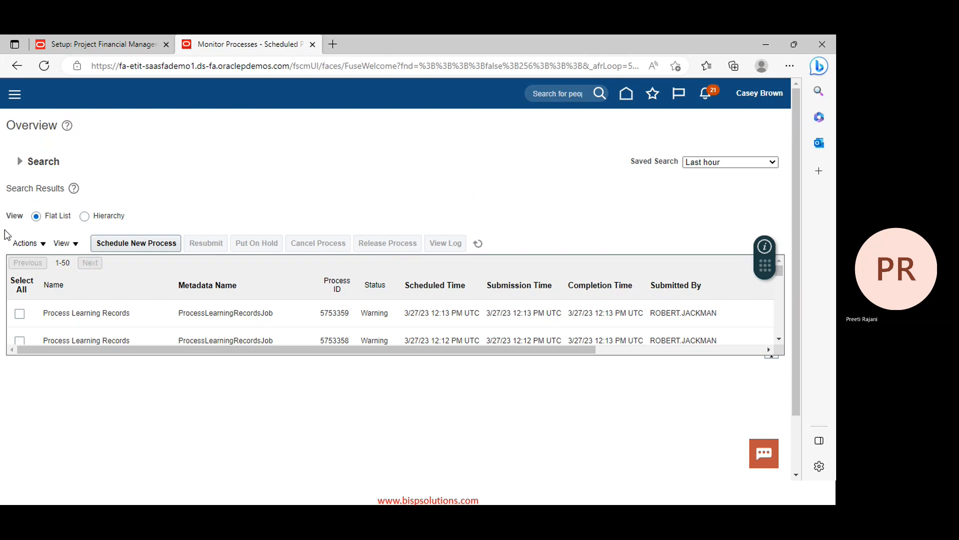
# Start a new scheduled process and bring up the Search and Select: Name dialog
pyautogui.click(160, 248)
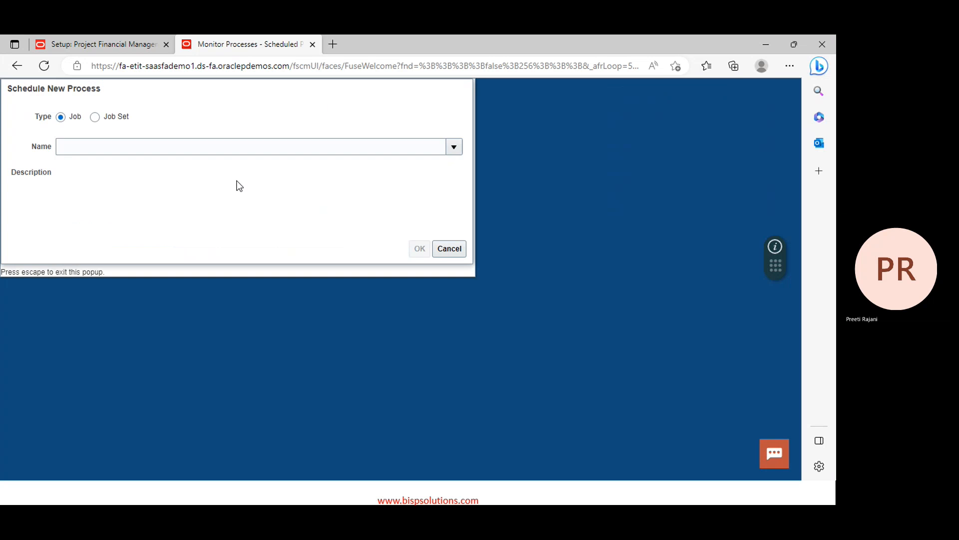
pyautogui.click(454, 151)
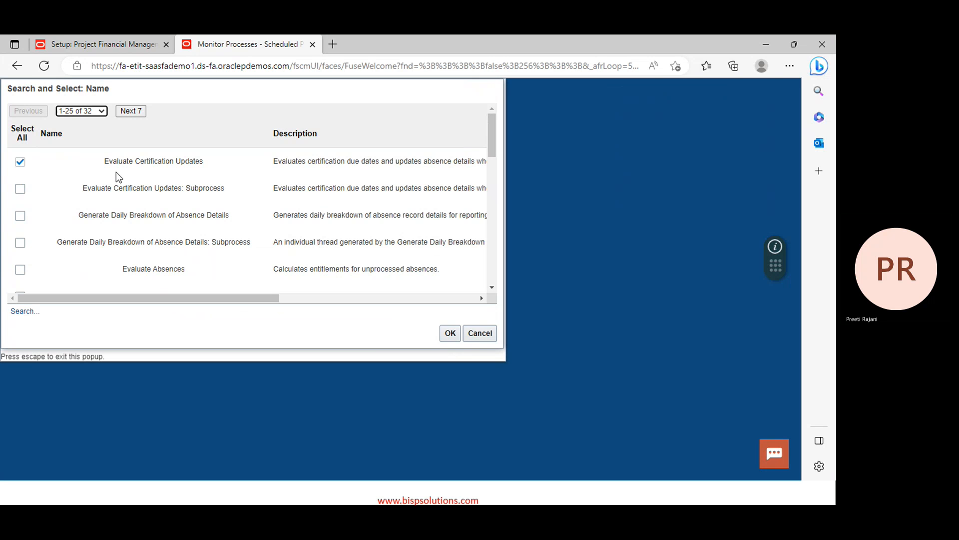
pyautogui.click(22, 311)
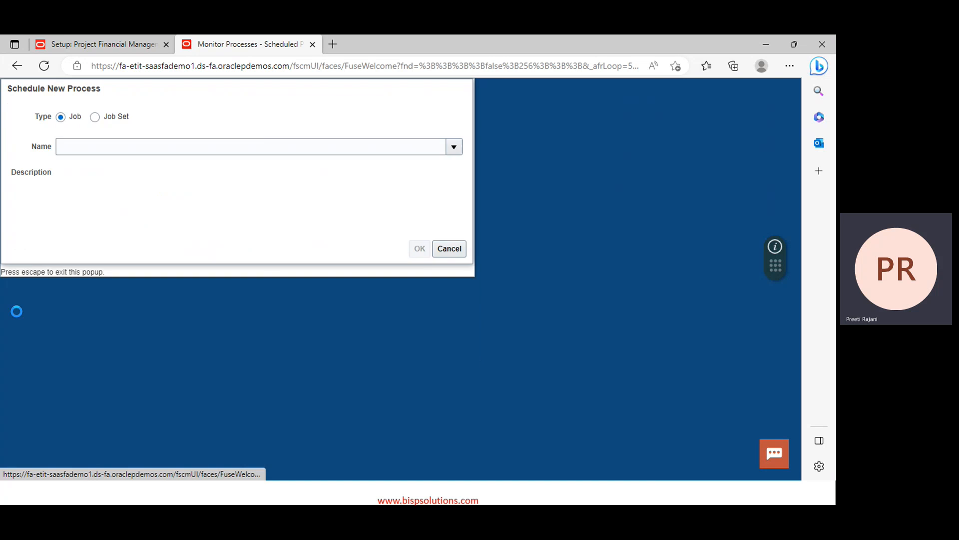
pyautogui.click(150, 139)
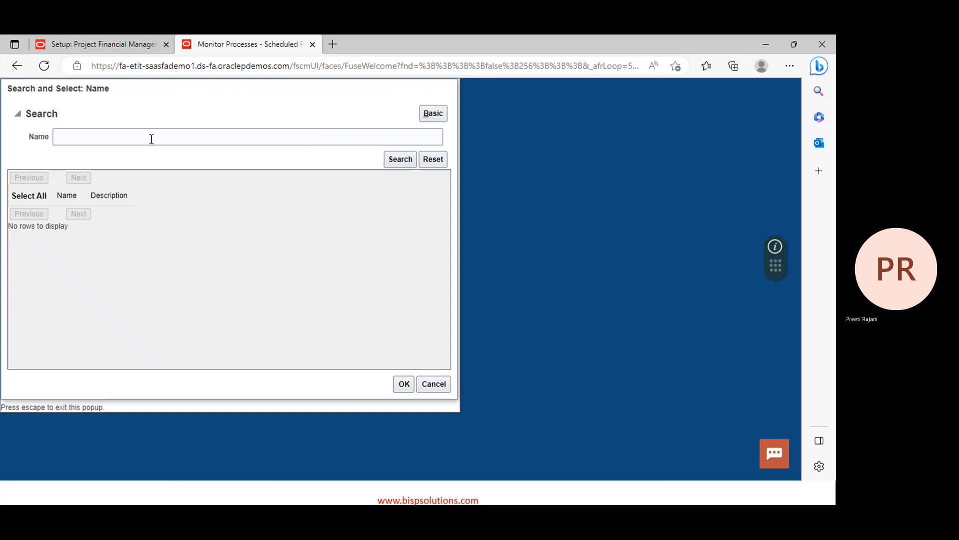
# Search job names for 'LDAP' and choose Retrieve Latest LDAP Changes
pyautogui.click(151, 139)
pyautogui.write('LSD')
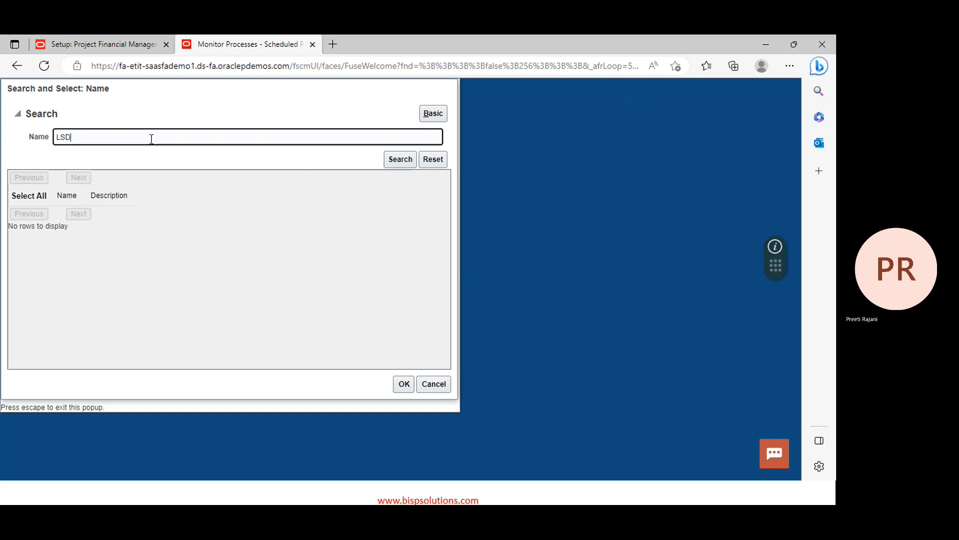
pyautogui.press('BackSpace')
pyautogui.press('BackSpace')
pyautogui.write('AP')
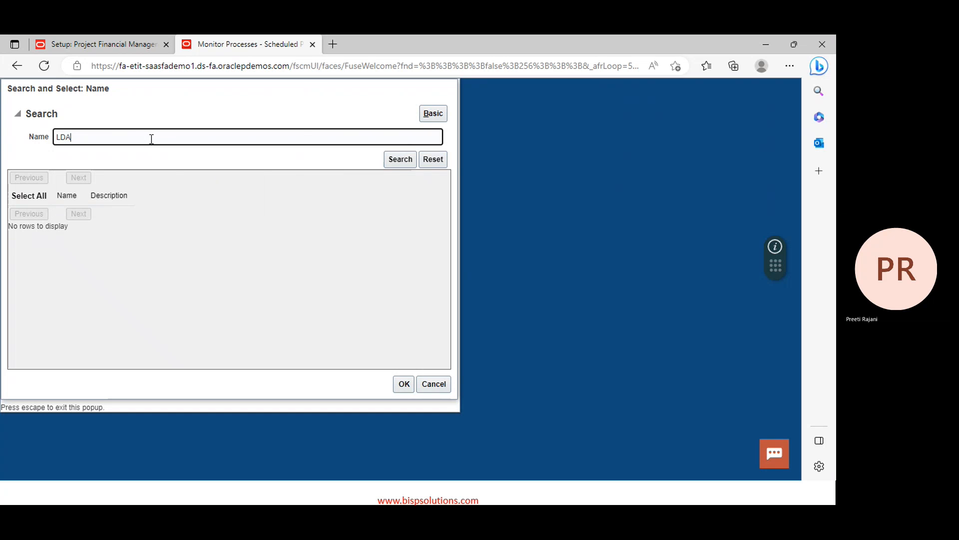
pyautogui.click(407, 160)
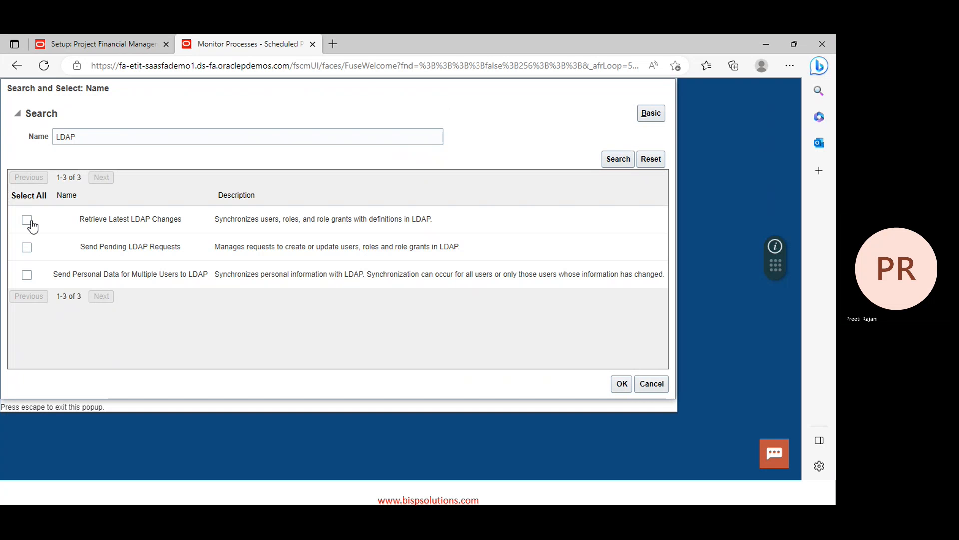
pyautogui.click(28, 221)
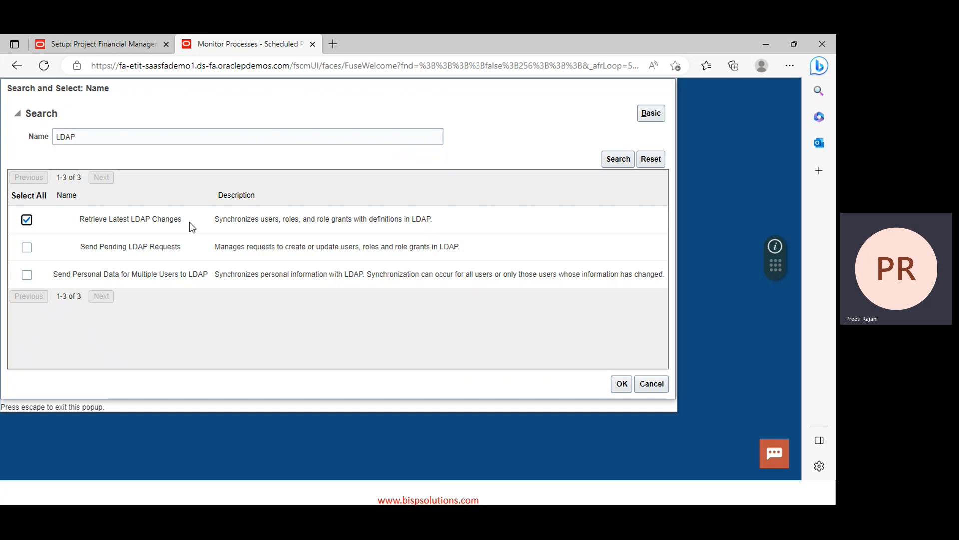
pyautogui.click(621, 386)
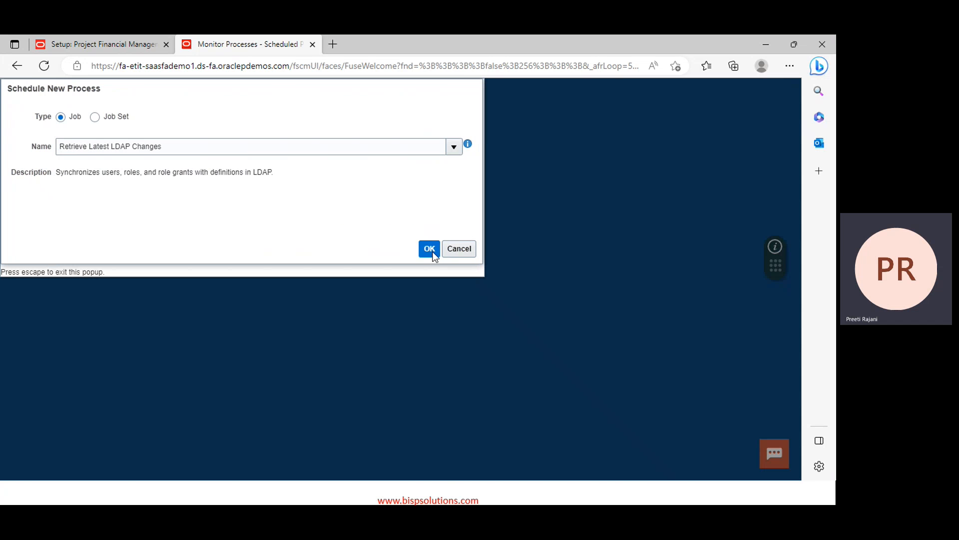
# Submit Retrieve Latest LDAP Changes, dismiss both ESS-01050 pending errors, cancel, and show the Common Configuration slide
pyautogui.click(430, 249)
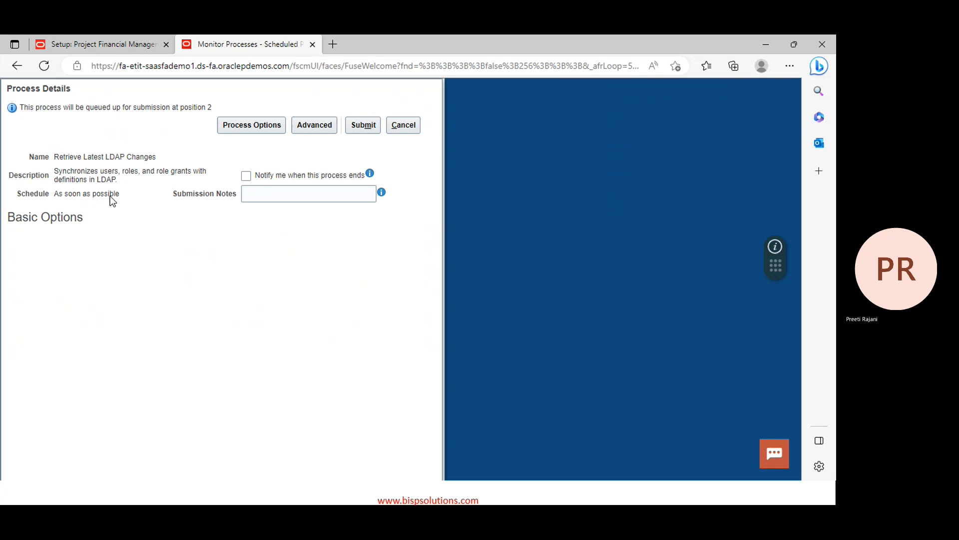
pyautogui.click(365, 126)
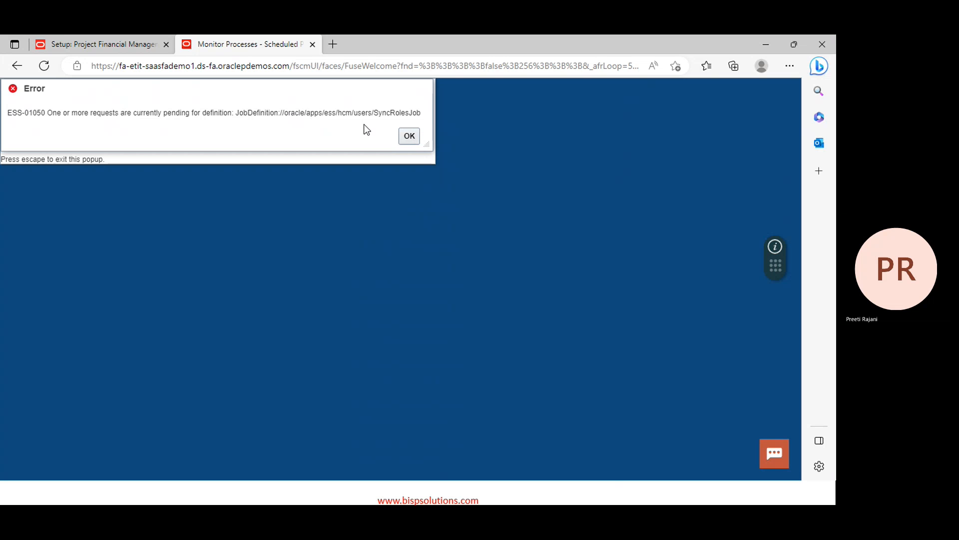
pyautogui.click(409, 142)
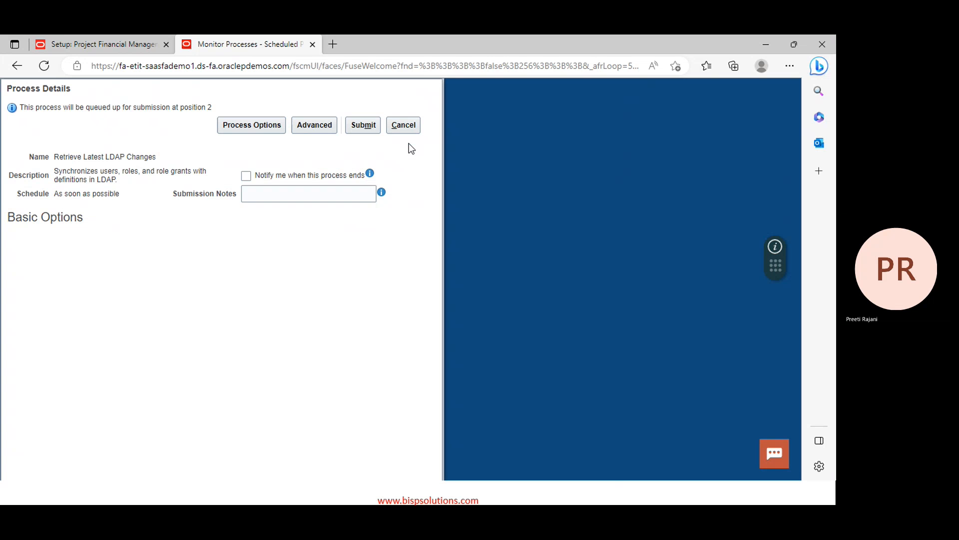
pyautogui.click(364, 125)
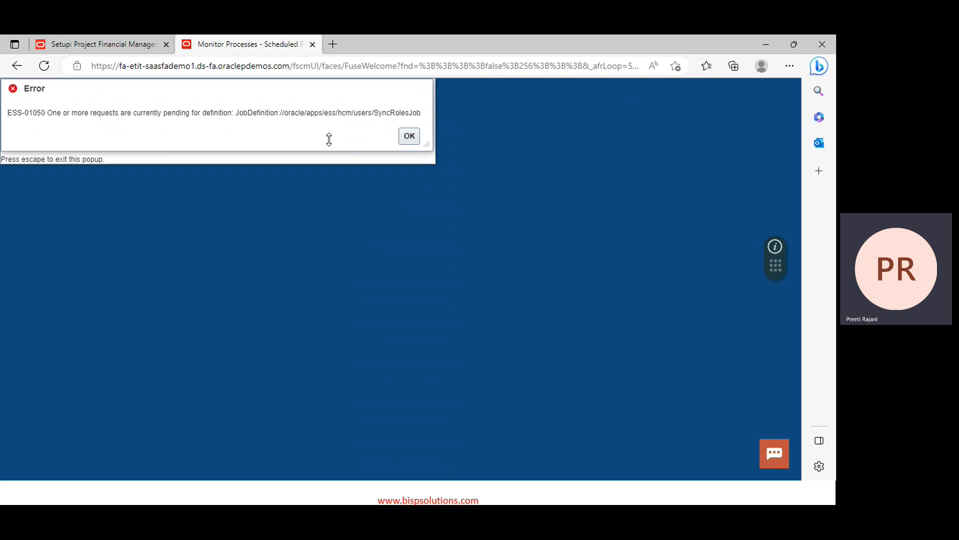
pyautogui.click(408, 136)
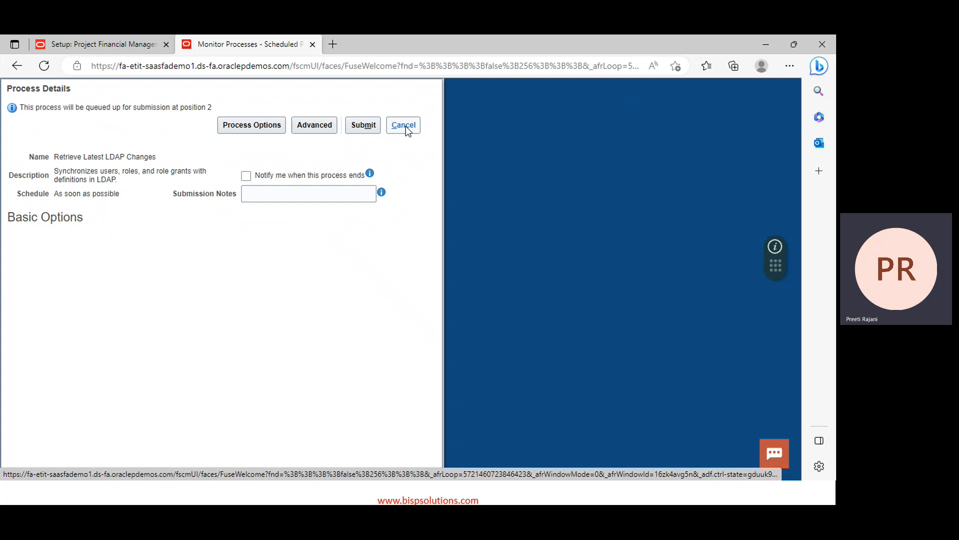
pyautogui.click(403, 125)
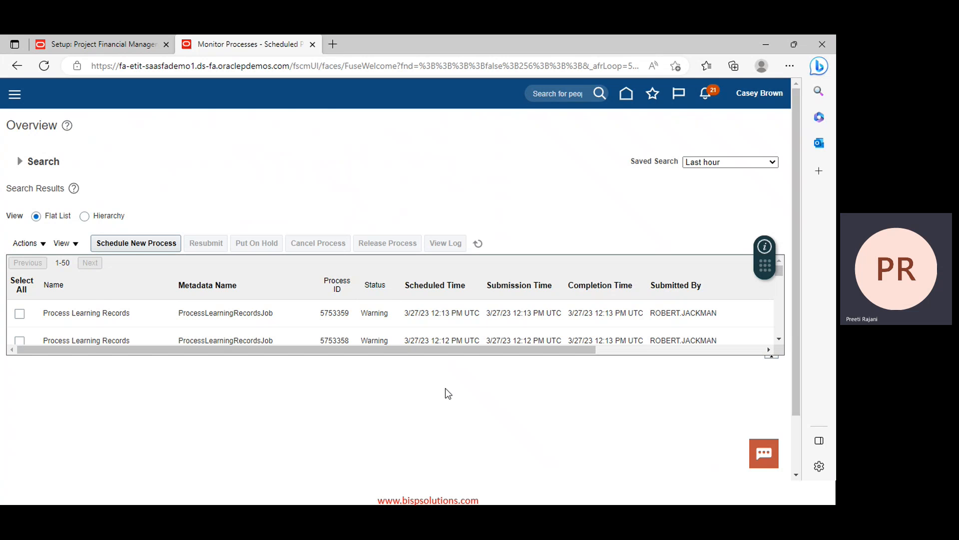
pyautogui.hotkey('alt', 'Tab')
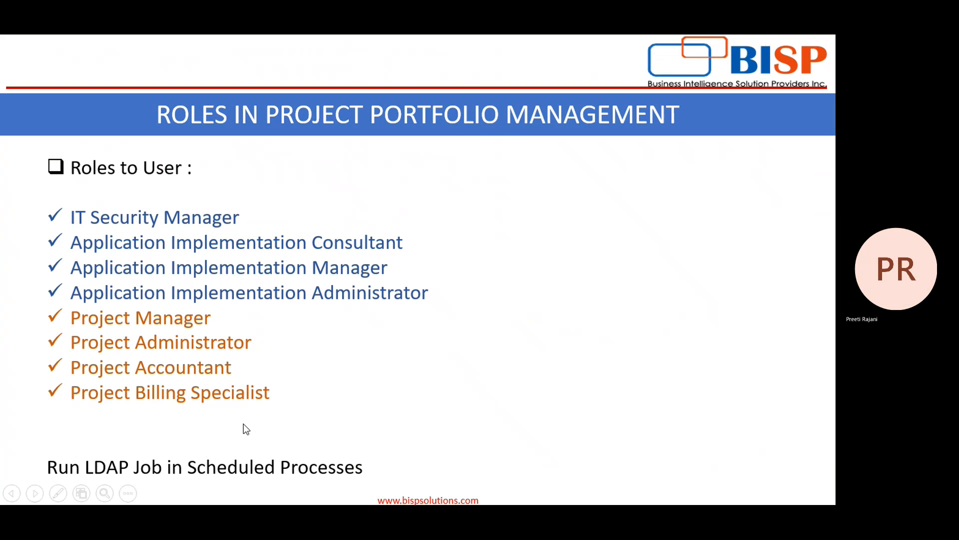
pyautogui.press('Left')
pyautogui.press('Left')
pyautogui.press('Left')
pyautogui.press('Left')
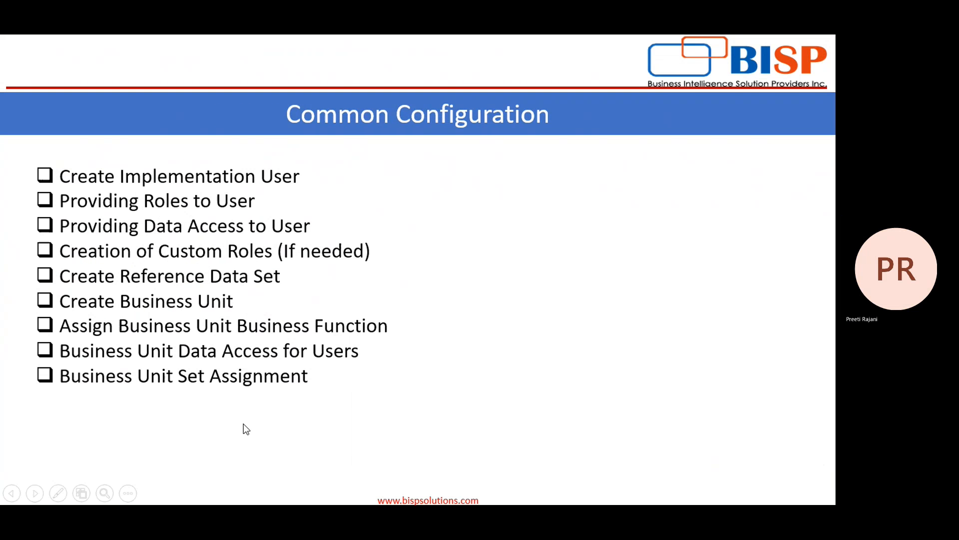
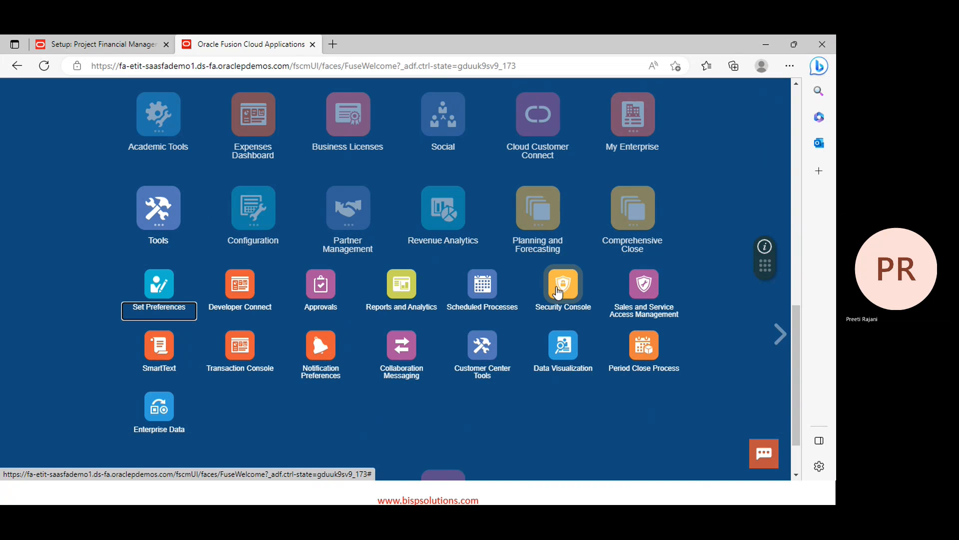
# Find and select the Project Manager job role via a 'project manager' search in the Security Console, backing out of Create Role
pyautogui.click(559, 293)
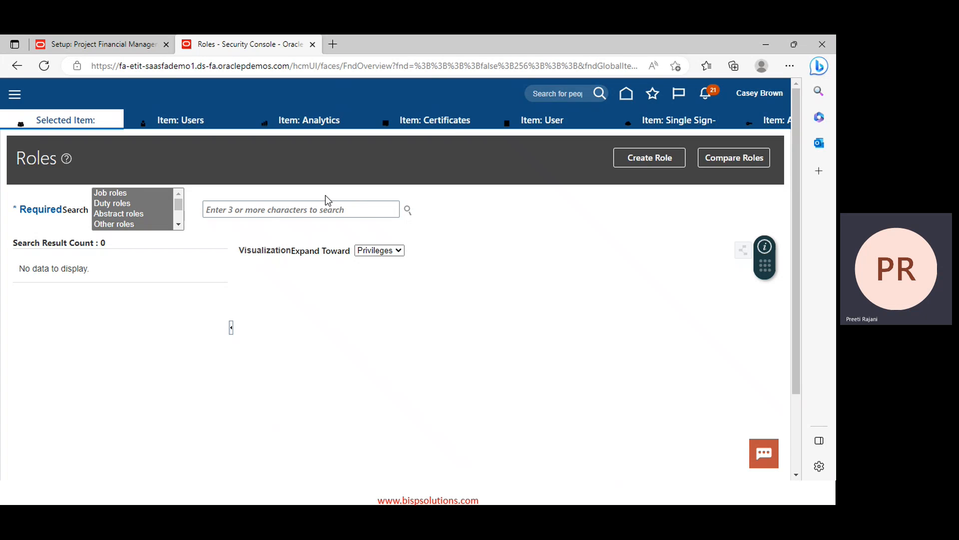
pyautogui.click(257, 210)
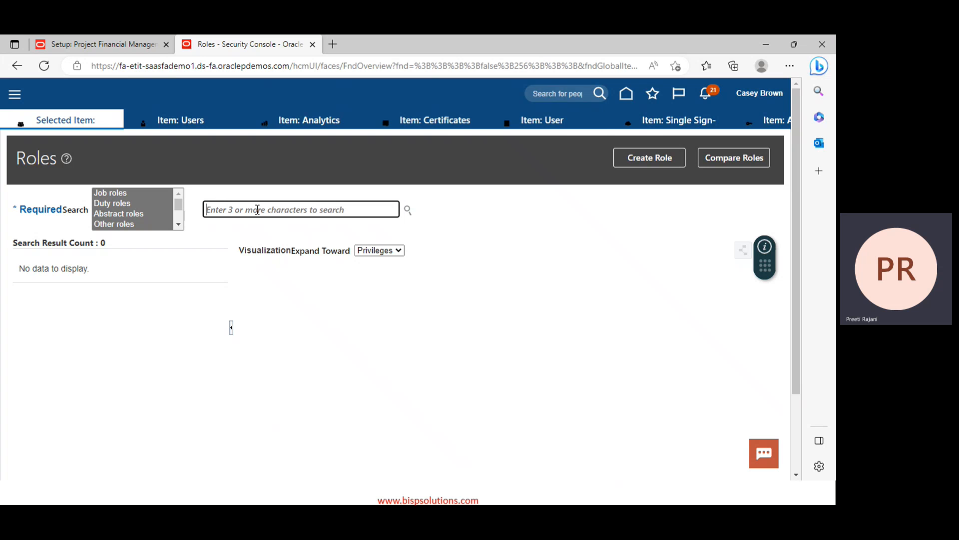
pyautogui.write('proje')
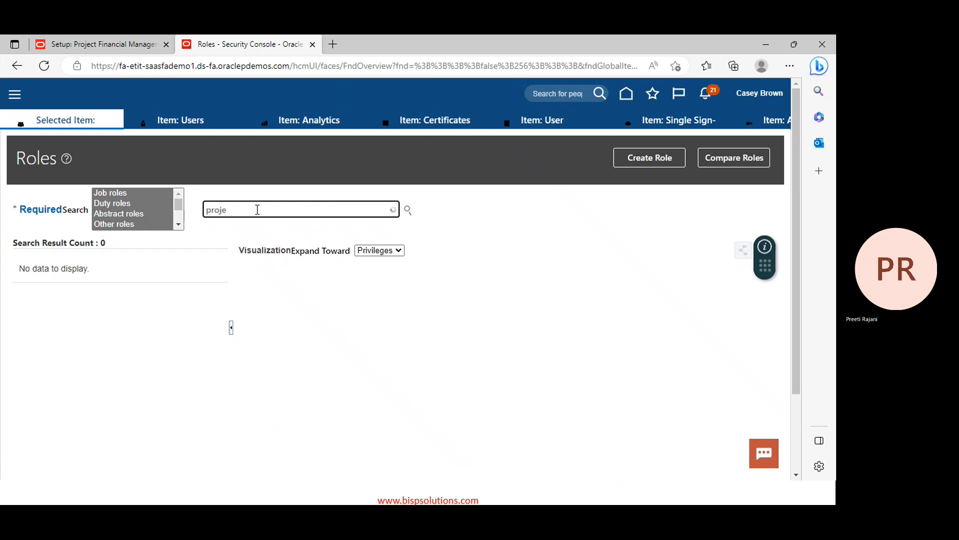
pyautogui.write('ct')
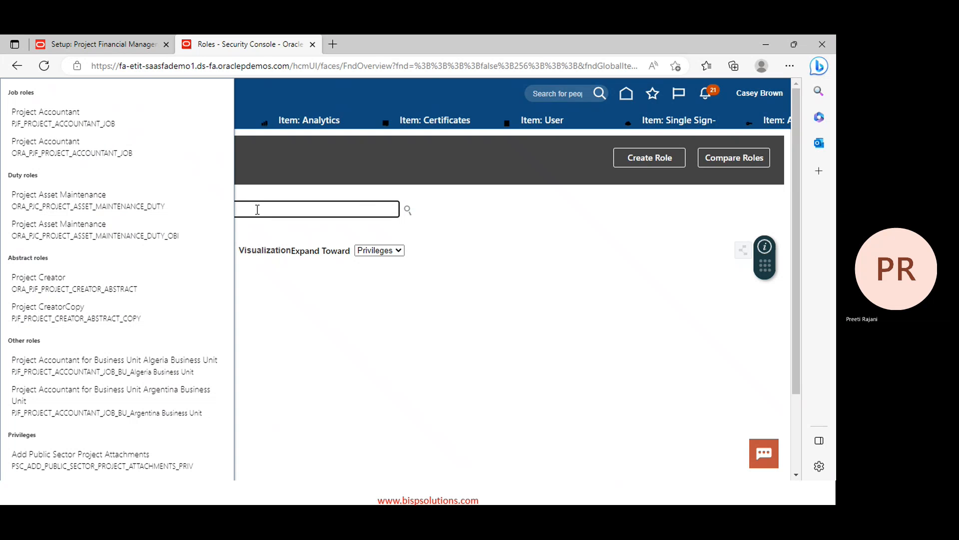
pyautogui.click(347, 352)
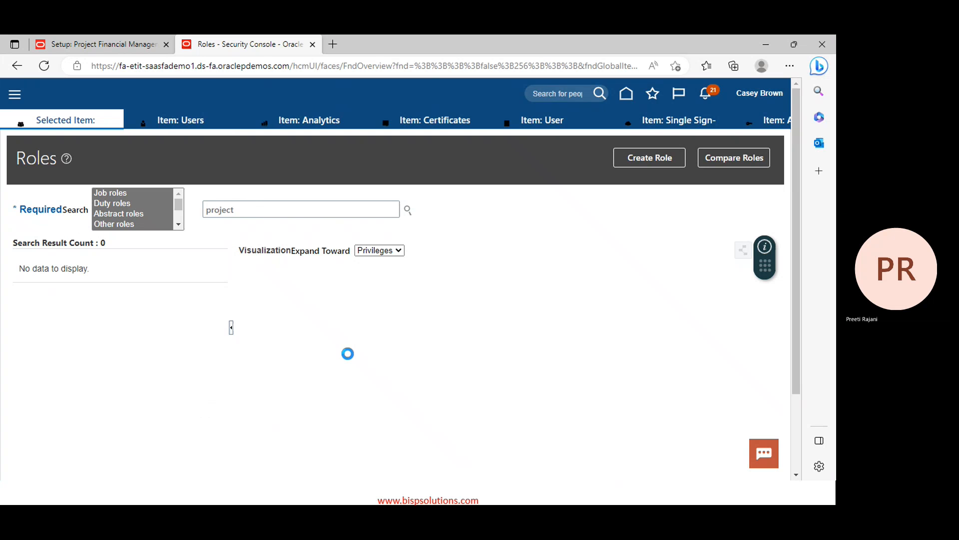
pyautogui.click(253, 203)
pyautogui.write('manager')
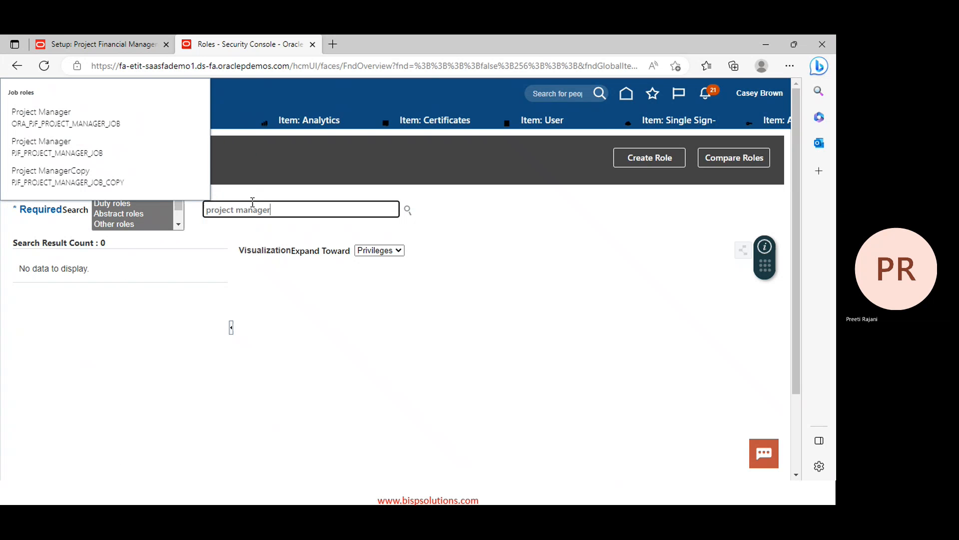
pyautogui.click(78, 108)
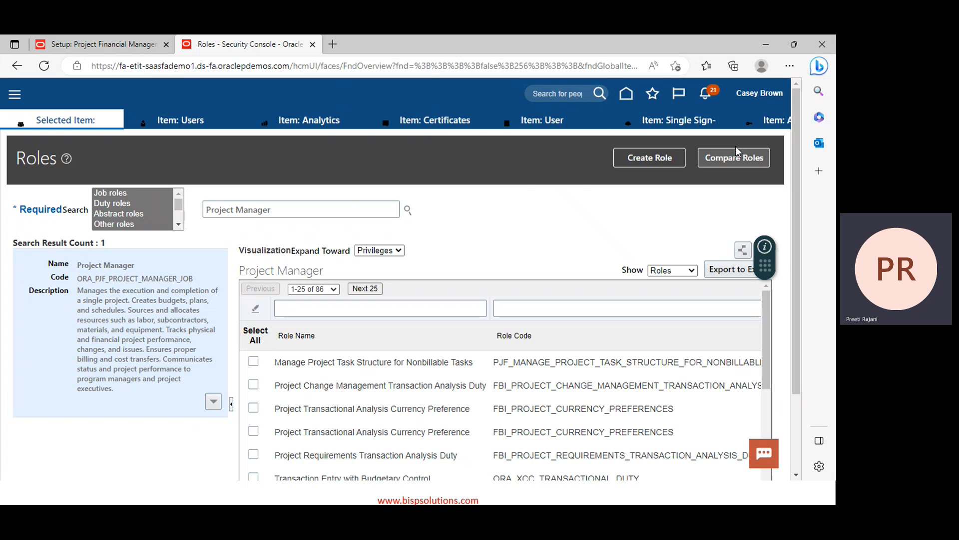
pyautogui.click(634, 159)
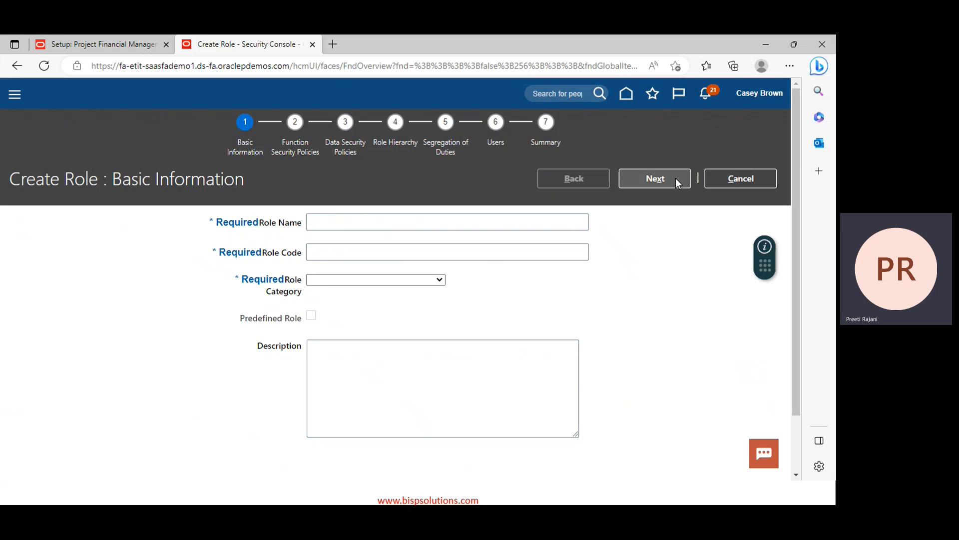
pyautogui.click(738, 178)
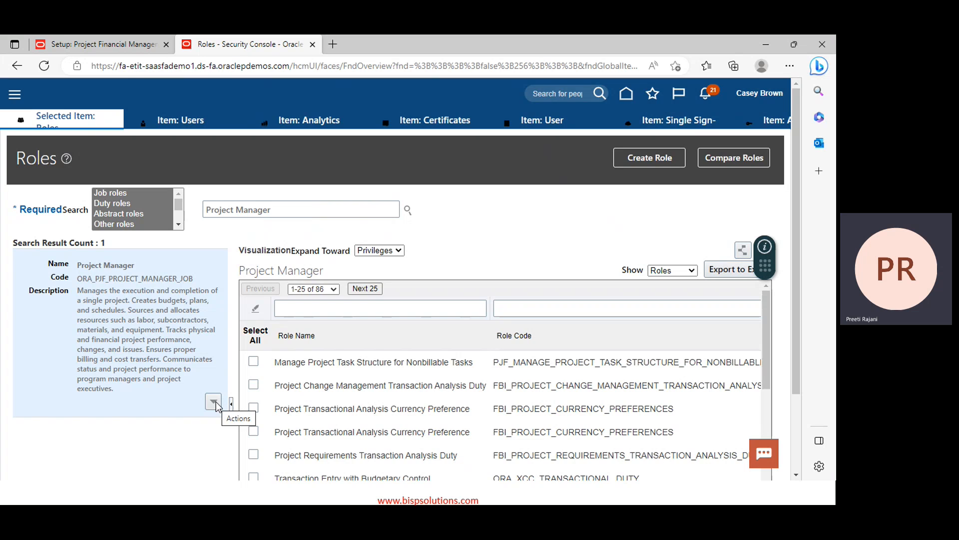
# Copy the Project Manager role using 'Copy top role and inherited roles'
pyautogui.click(215, 403)
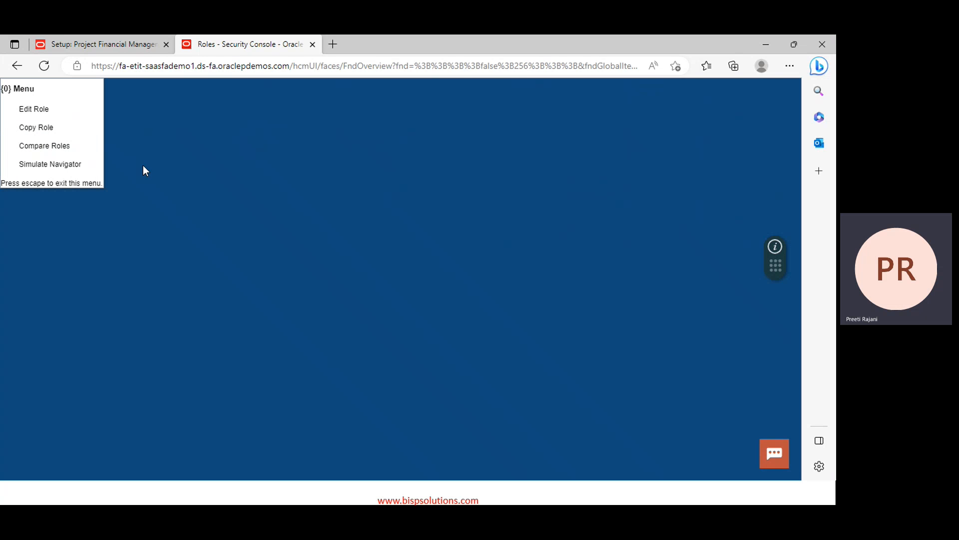
pyautogui.click(60, 133)
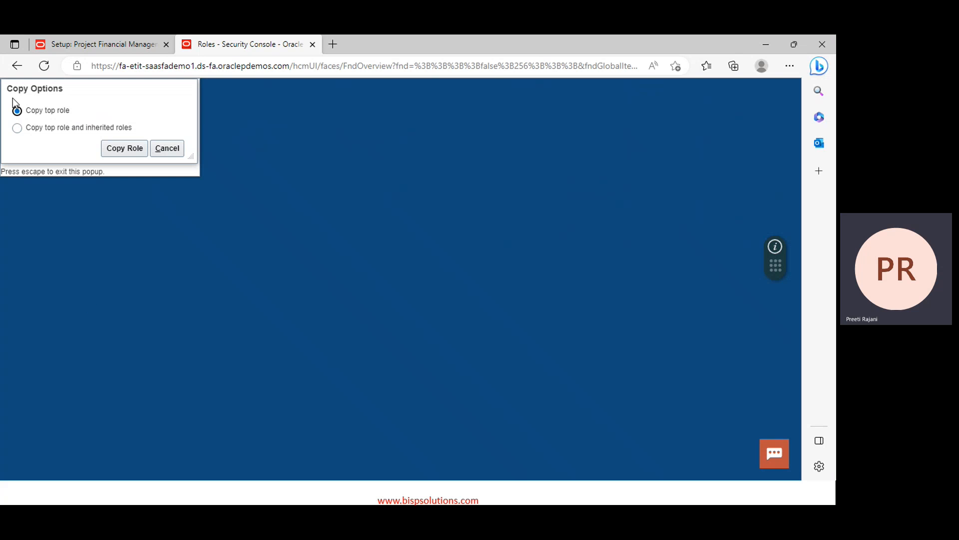
pyautogui.click(17, 129)
pyautogui.click(123, 149)
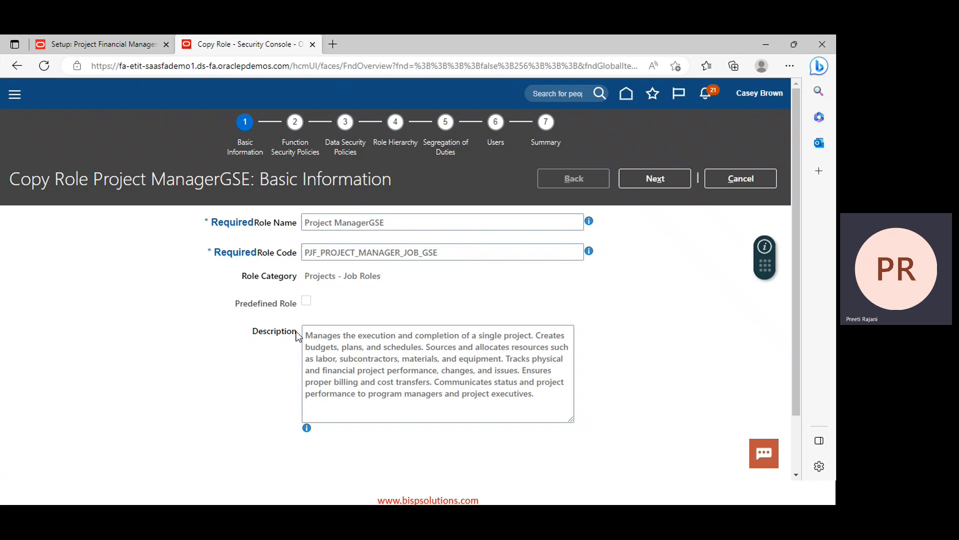
# Prefix the copy's role name and role code with PPM_
pyautogui.click(306, 223)
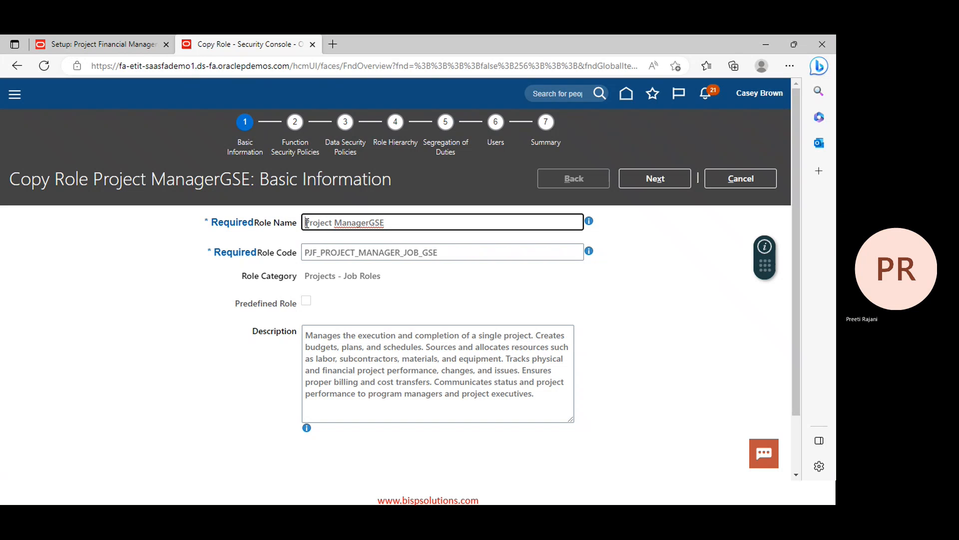
pyautogui.write('PPM')
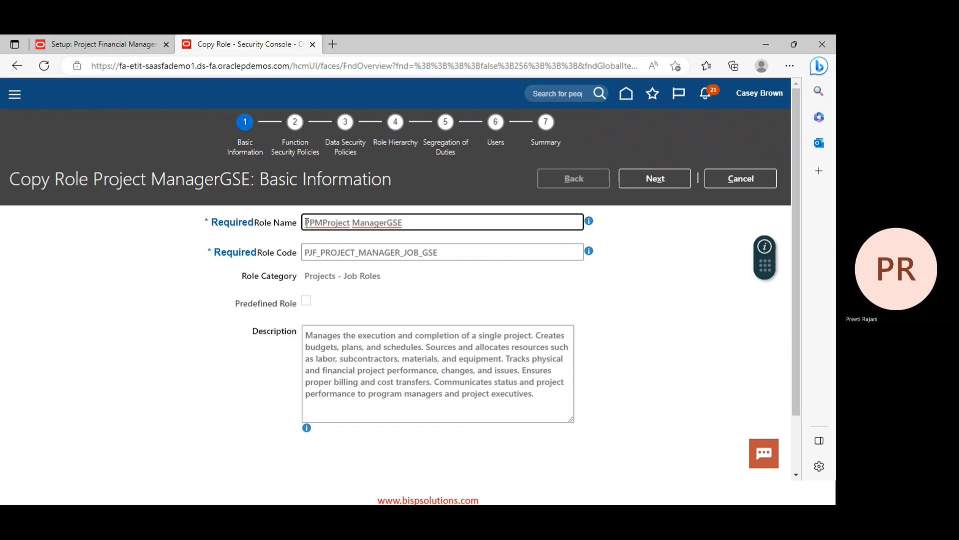
pyautogui.write('_')
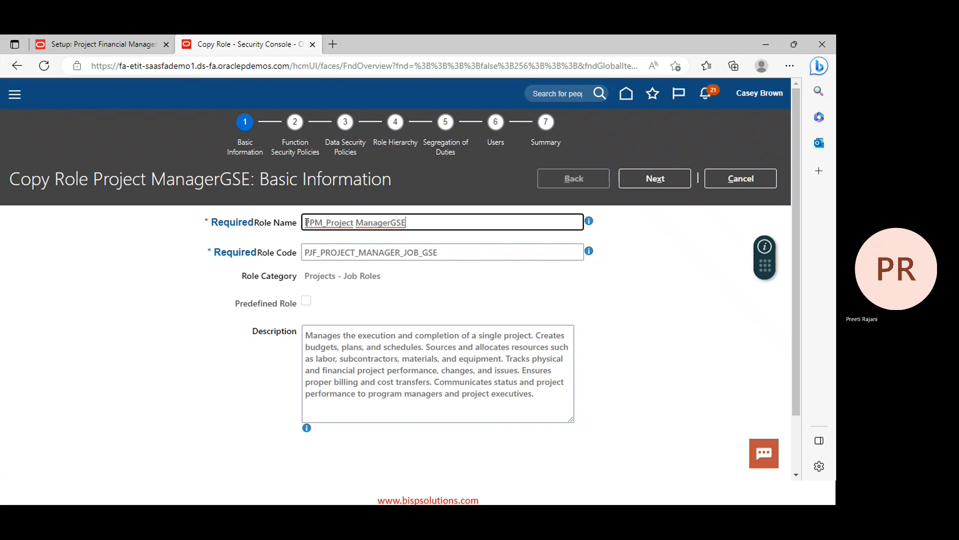
pyautogui.click(309, 252)
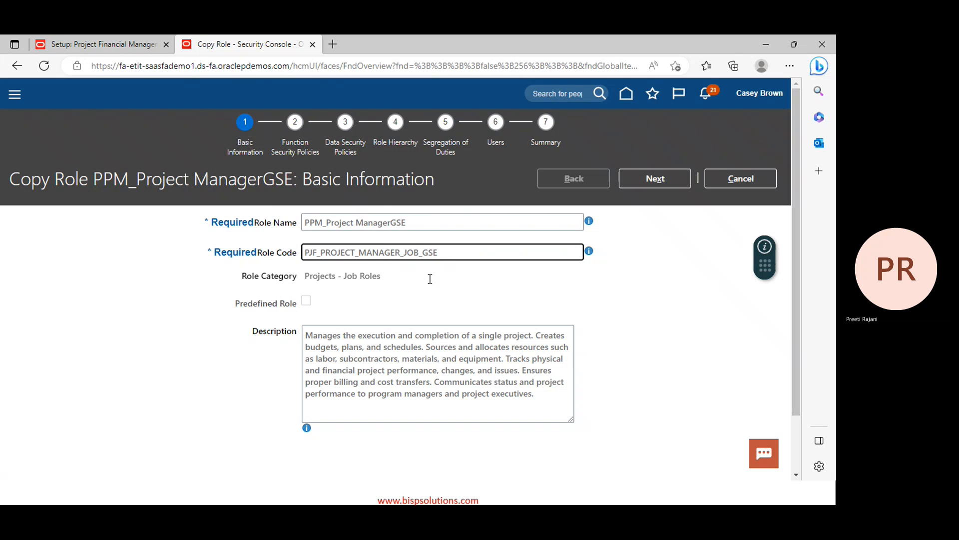
pyautogui.write('PPM_')
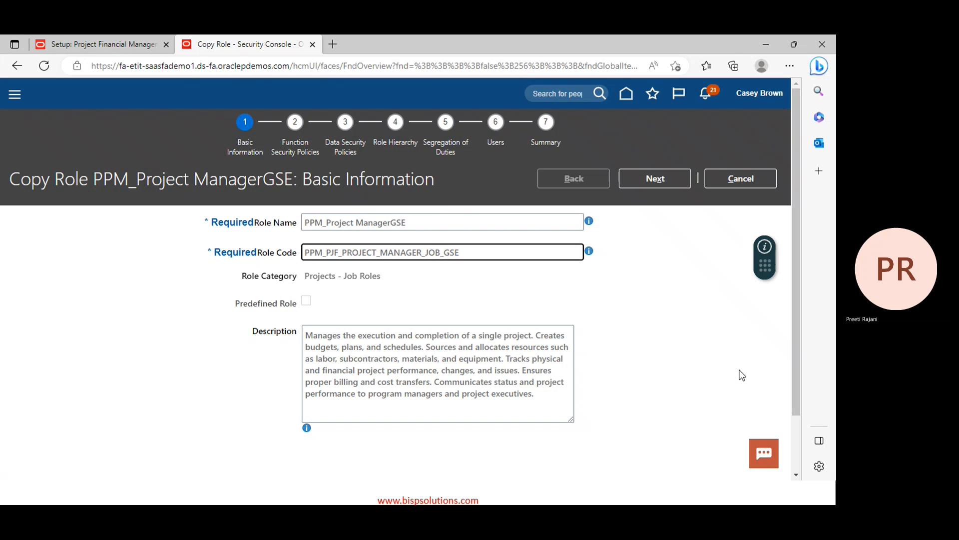
# Review the function security policies, then remove the Grant on Project data security policy
pyautogui.click(655, 180)
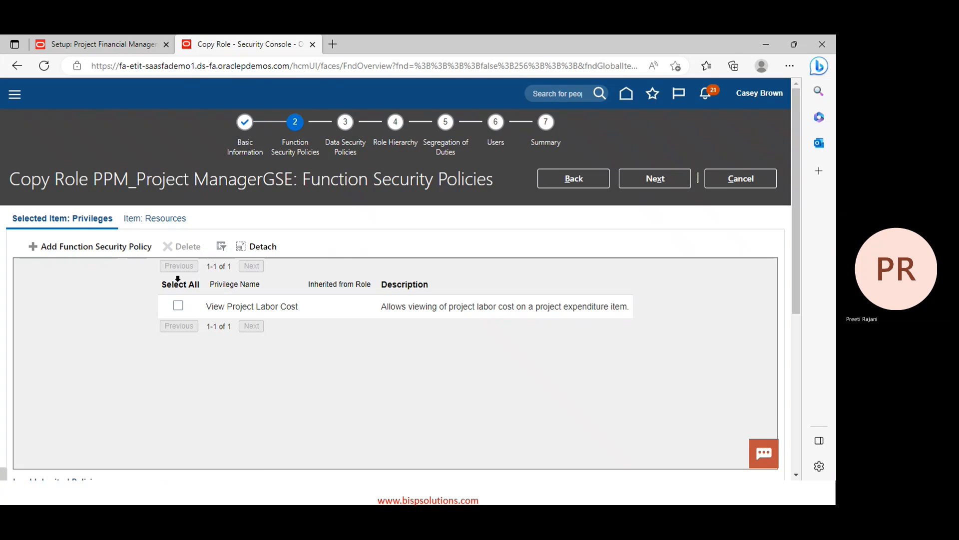
pyautogui.scroll(-3, 341, 281)
pyautogui.scroll(-1, 301, 310)
pyautogui.scroll(4, 302, 309)
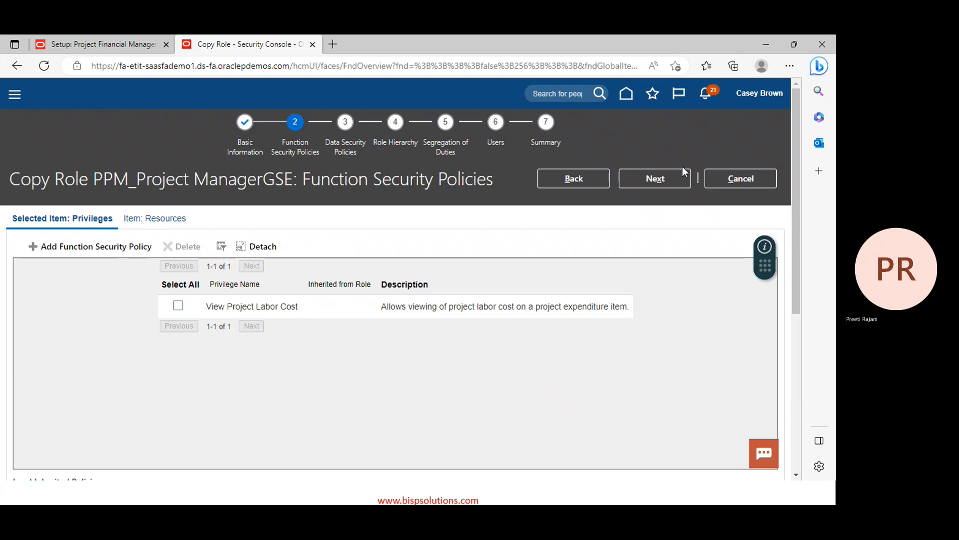
pyautogui.click(660, 179)
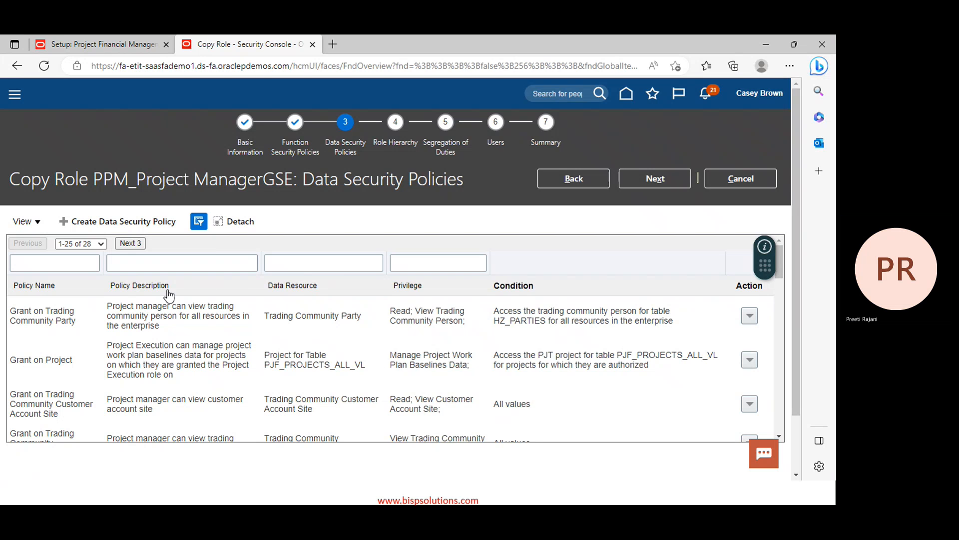
pyautogui.scroll(-1, 88, 355)
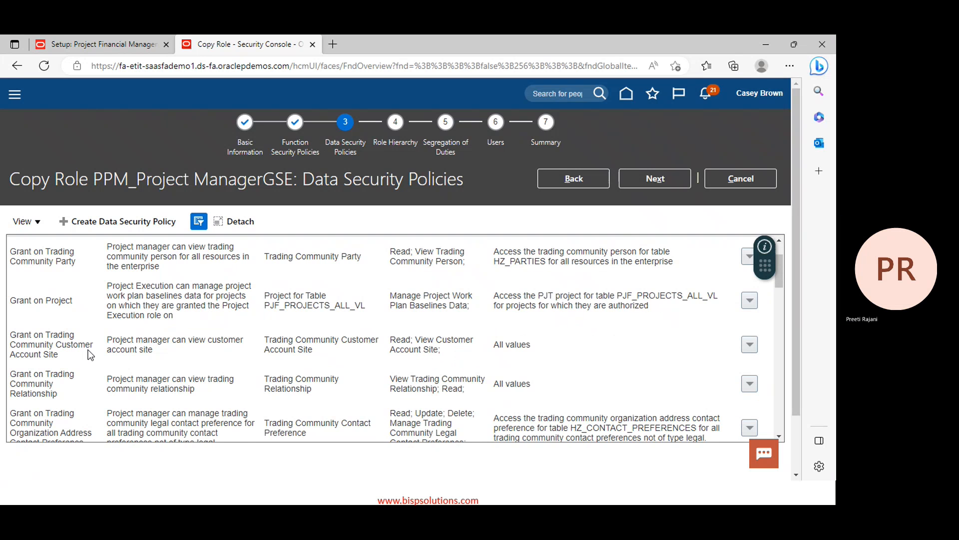
pyautogui.click(751, 298)
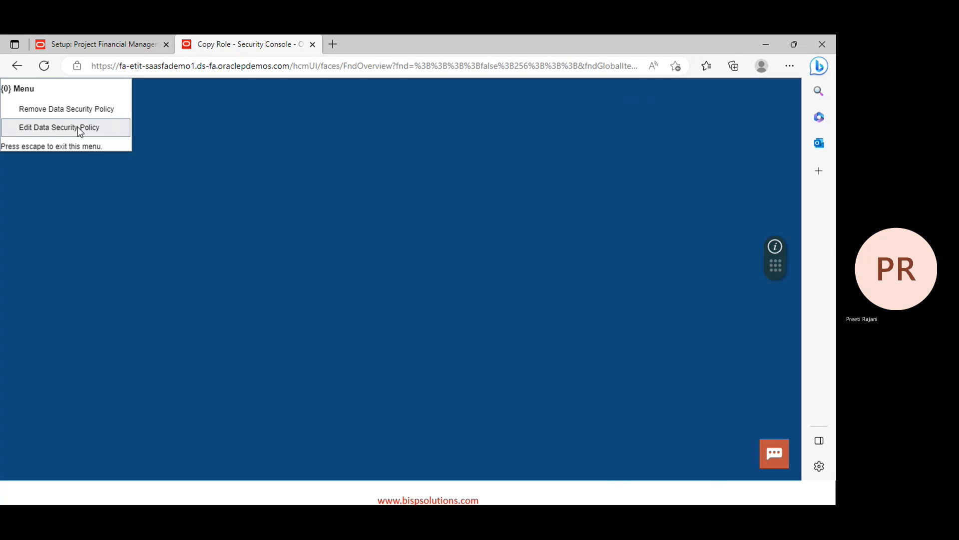
pyautogui.click(59, 110)
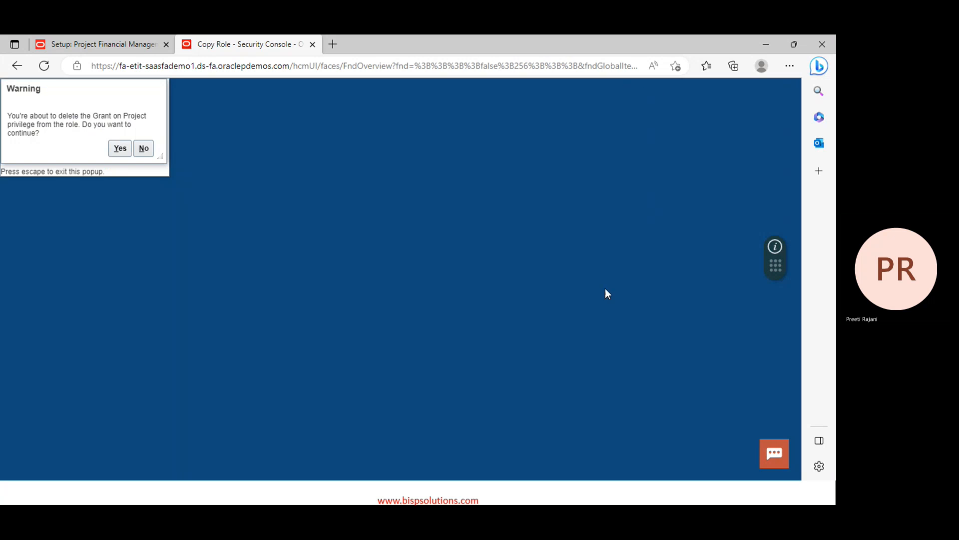
pyautogui.click(120, 148)
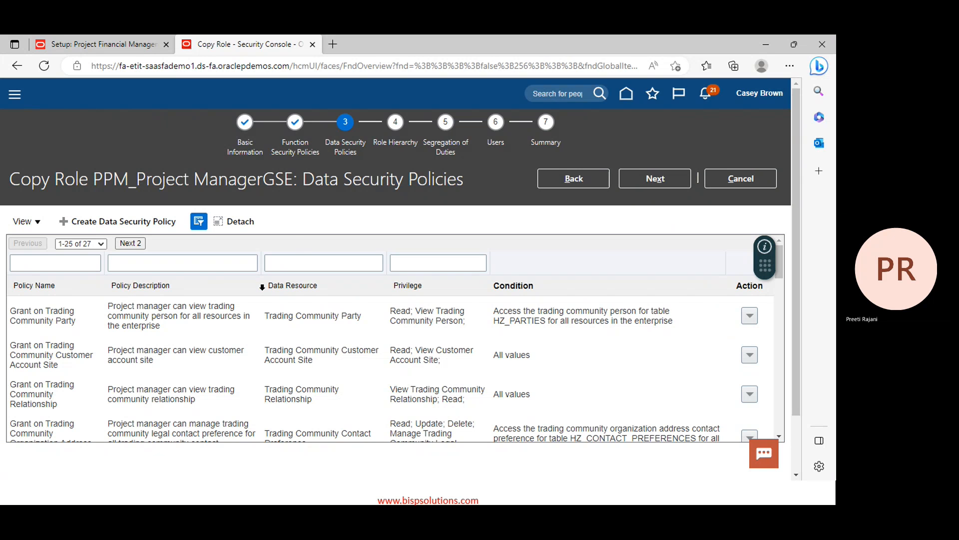
# Return to the function security policies and cancel the Copy Role wizard
pyautogui.click(571, 175)
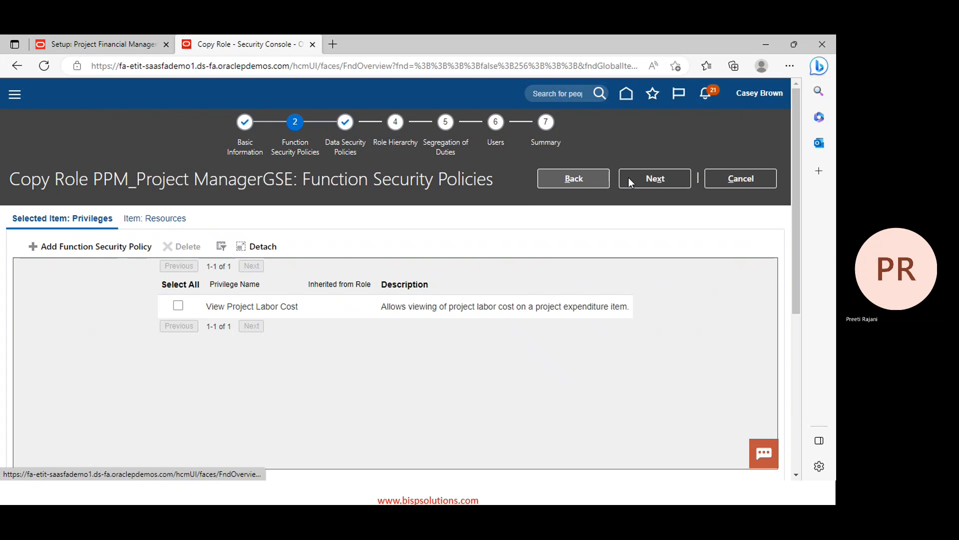
pyautogui.scroll(-6, 397, 214)
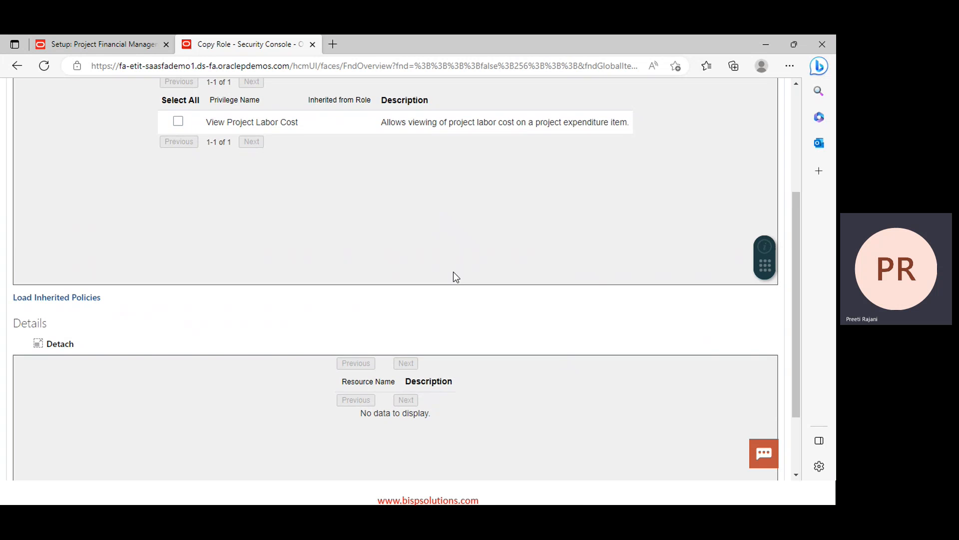
pyautogui.scroll(6, 394, 257)
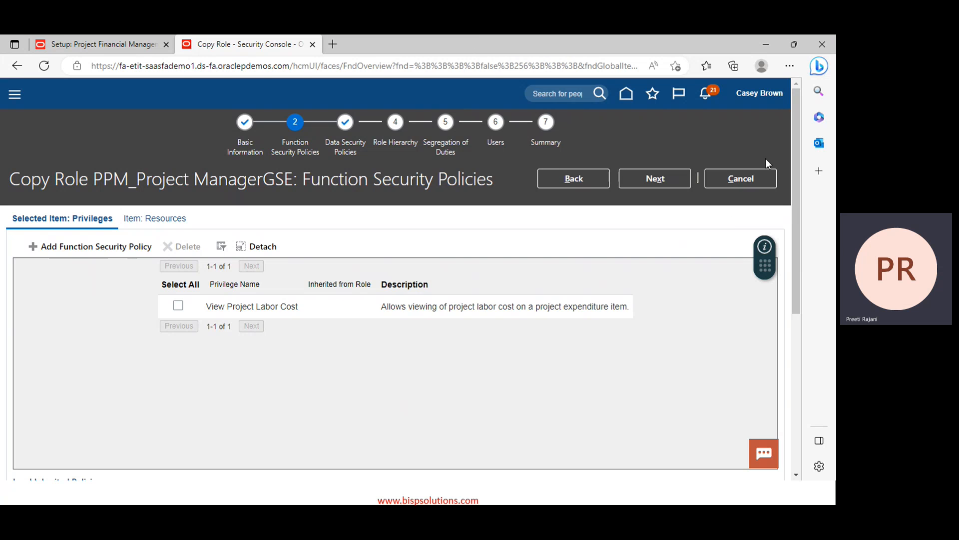
pyautogui.click(750, 180)
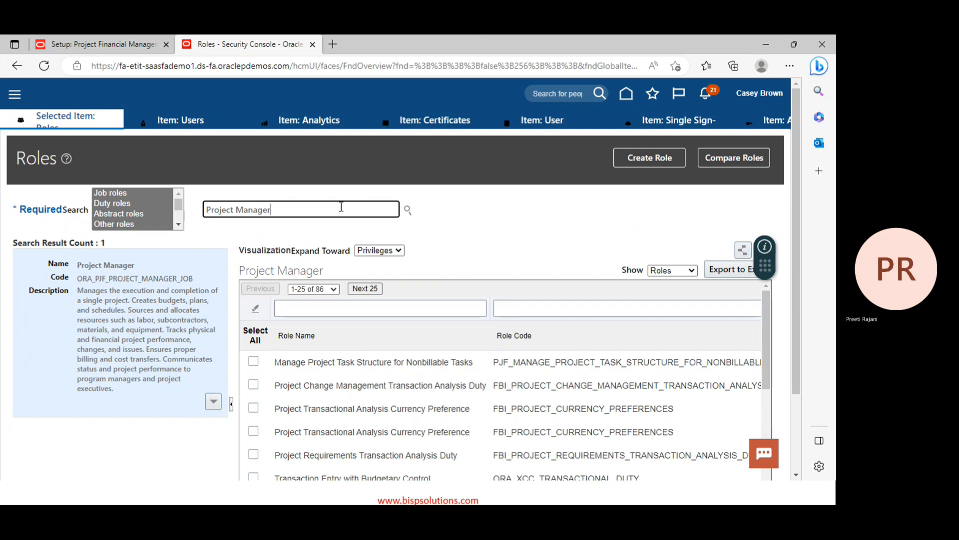
# Copy the predefined Project Accountant job role together with its inherited roles
pyautogui.press('BackSpace')
pyautogui.press('BackSpace')
pyautogui.press('BackSpace')
pyautogui.press('BackSpace')
pyautogui.press('BackSpace')
pyautogui.press('BackSpace')
pyautogui.press('BackSpace')
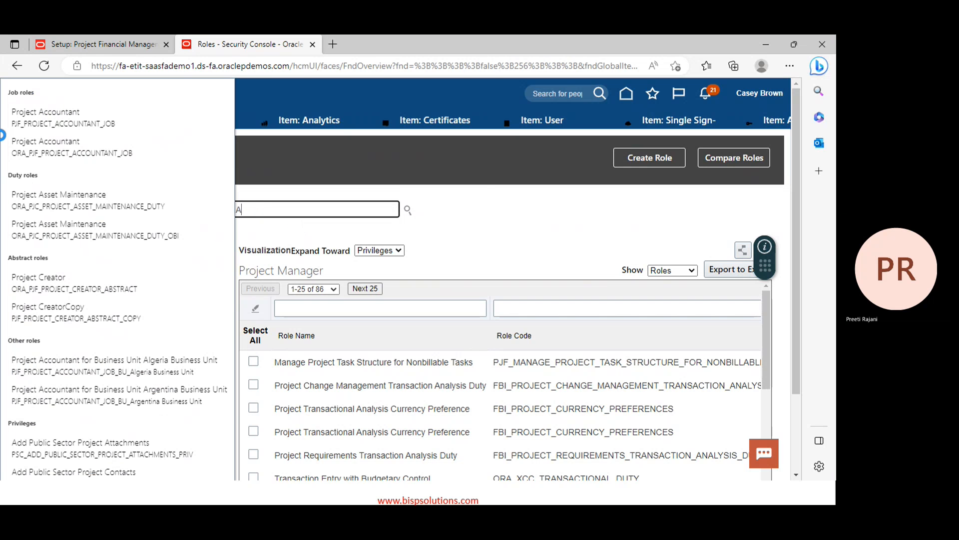
pyautogui.click(52, 142)
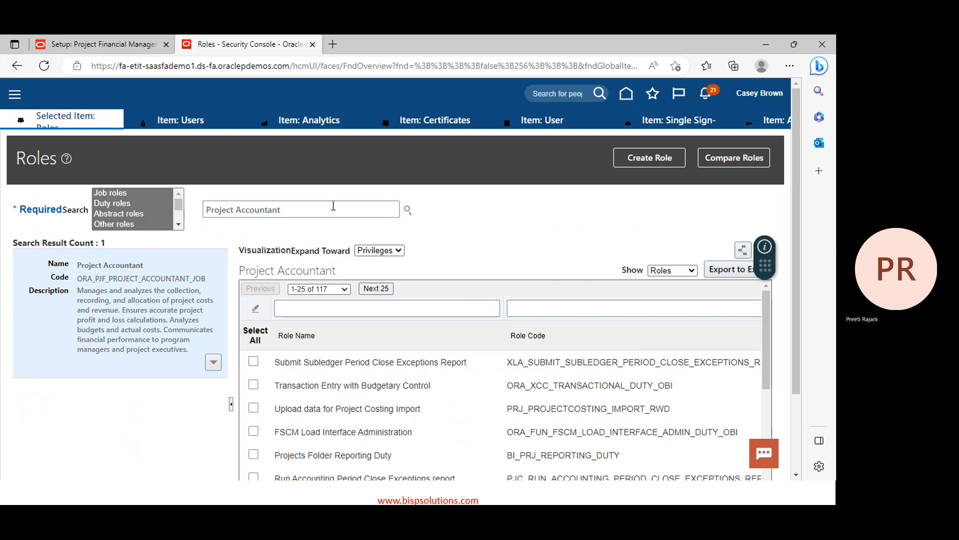
pyautogui.click(213, 363)
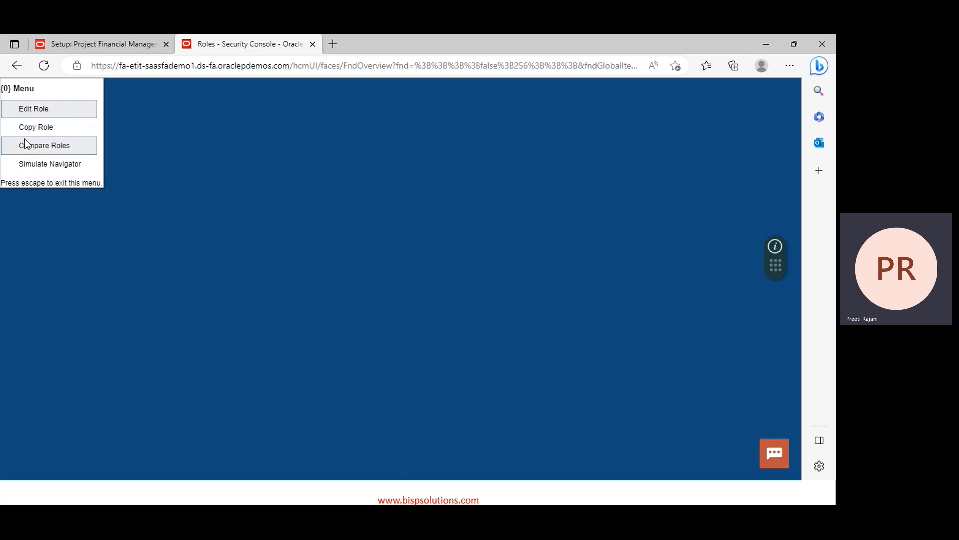
pyautogui.click(36, 128)
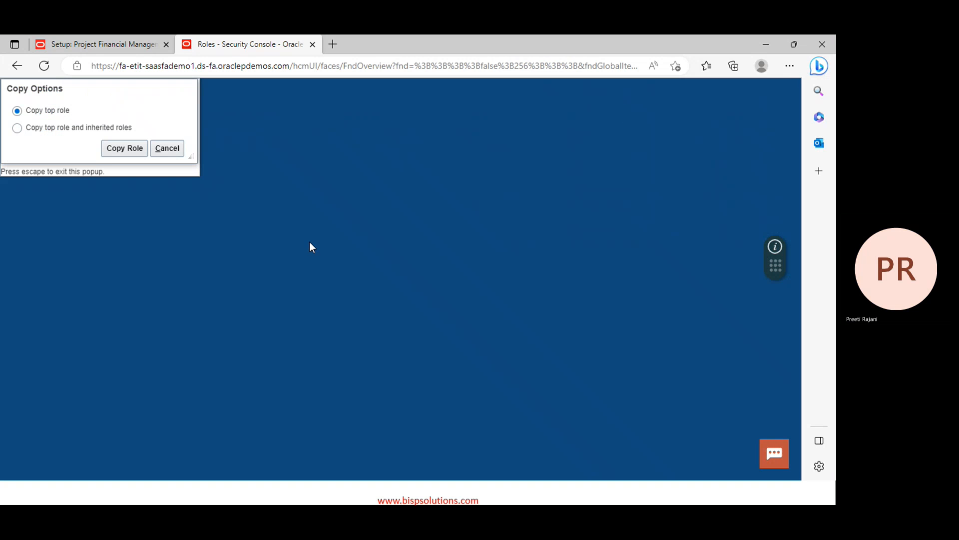
pyautogui.click(17, 128)
pyautogui.click(126, 150)
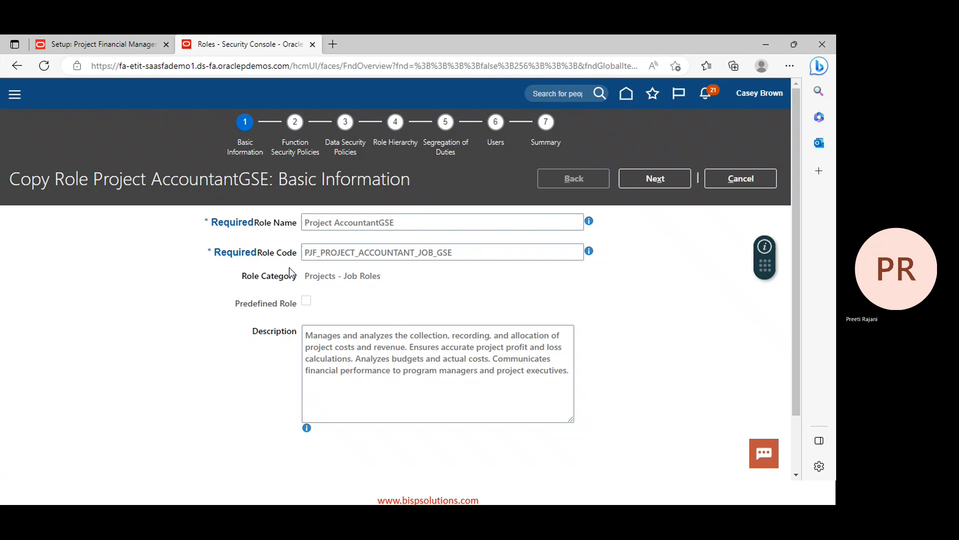
# Prefix the role name and code with PPM_ and continue to function security policies
pyautogui.click(309, 221)
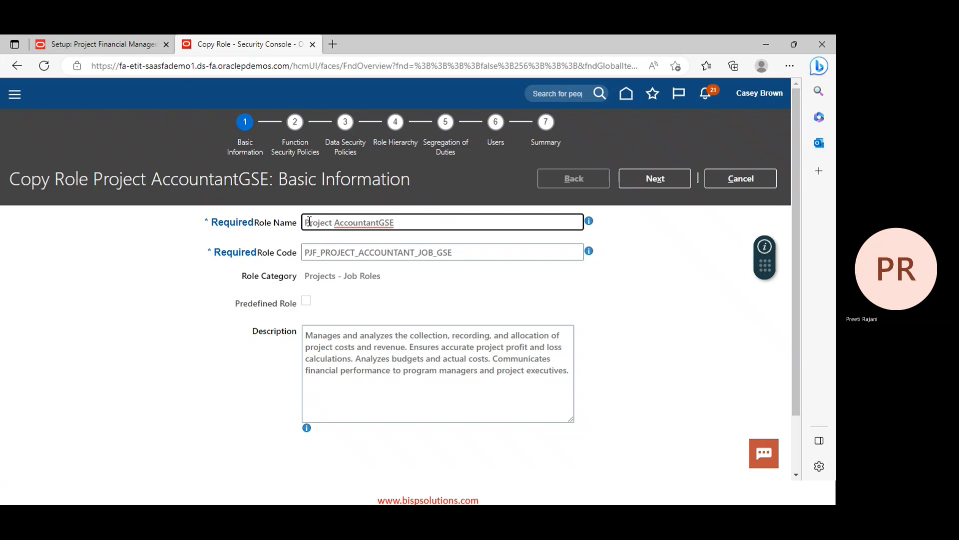
pyautogui.write('PPM_')
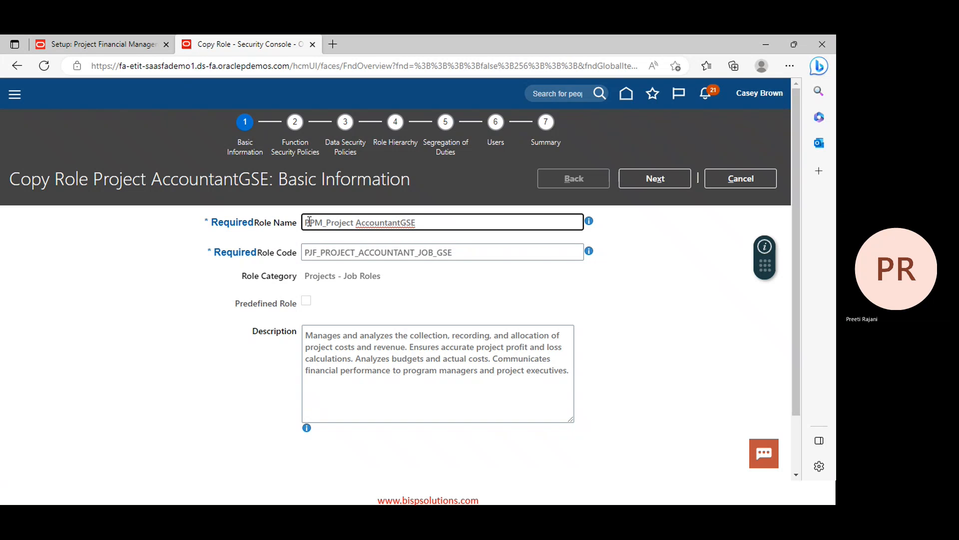
pyautogui.click(306, 251)
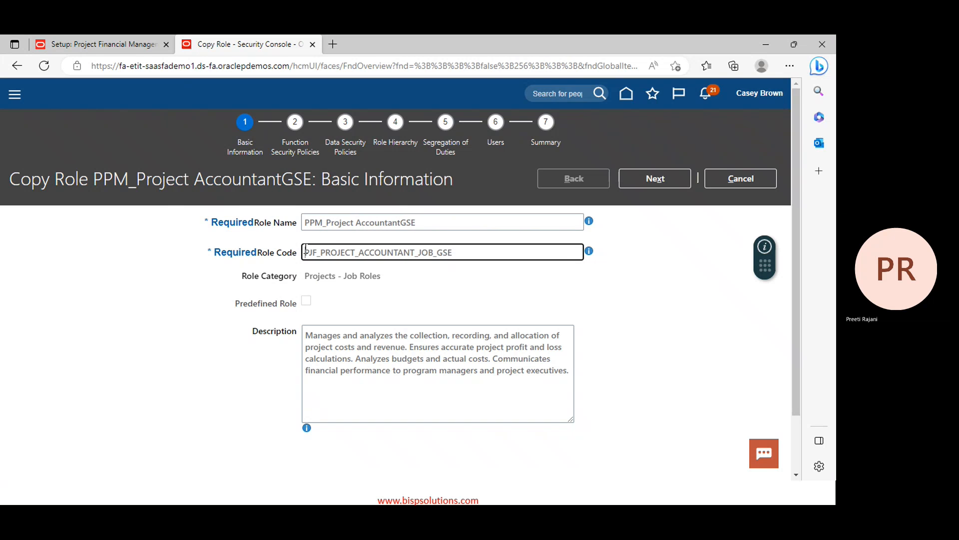
pyautogui.write('PPM')
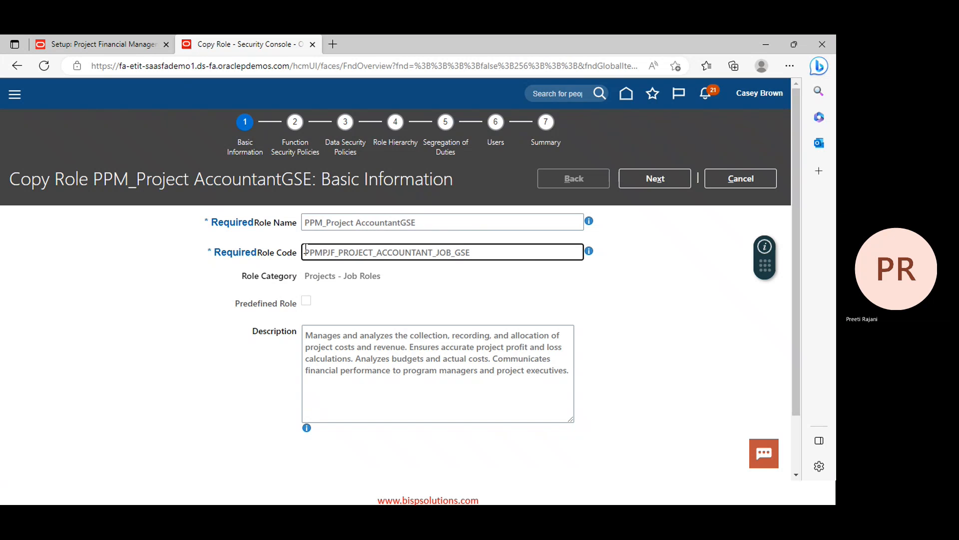
pyautogui.write('_')
pyautogui.click(668, 178)
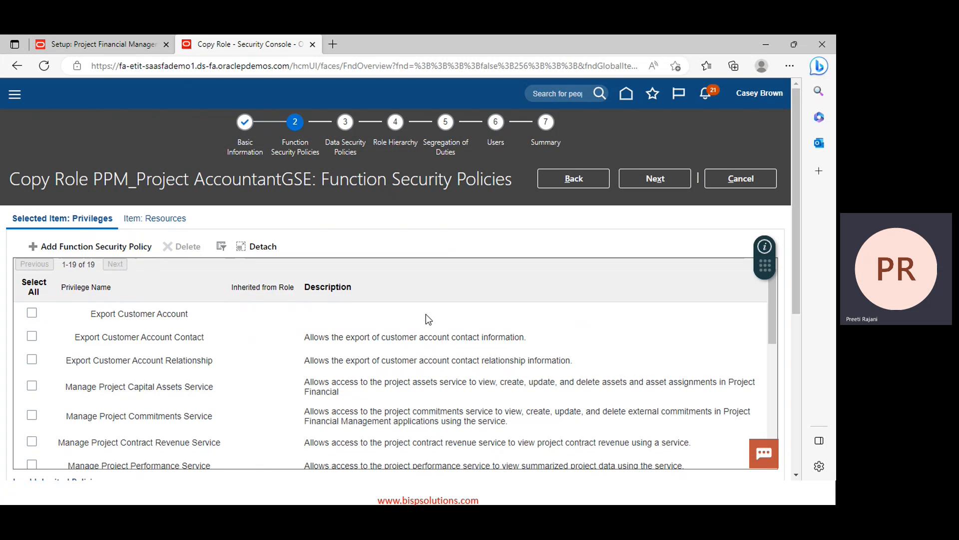
# Delete the Manage Project Capital Assets Service privilege from the copy
pyautogui.scroll(-2, 426, 313)
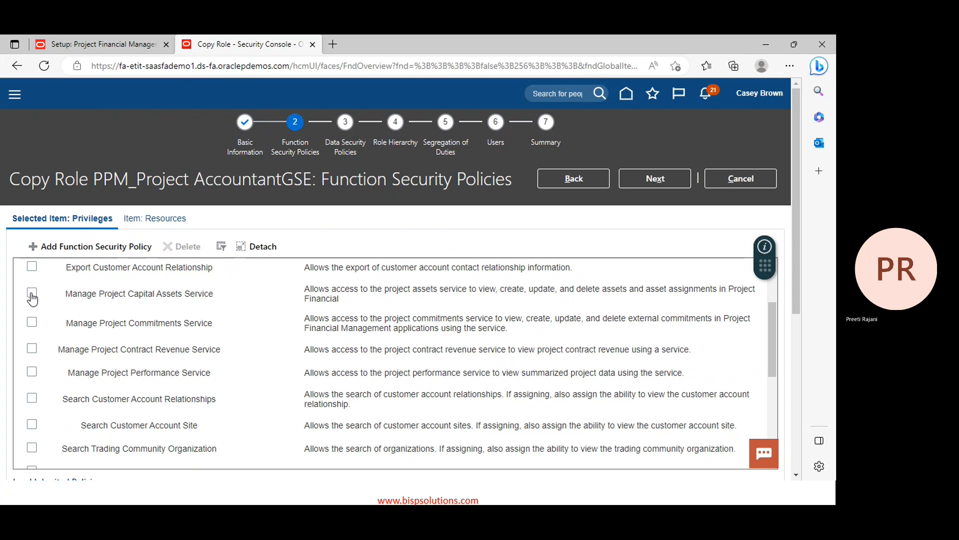
pyautogui.click(32, 293)
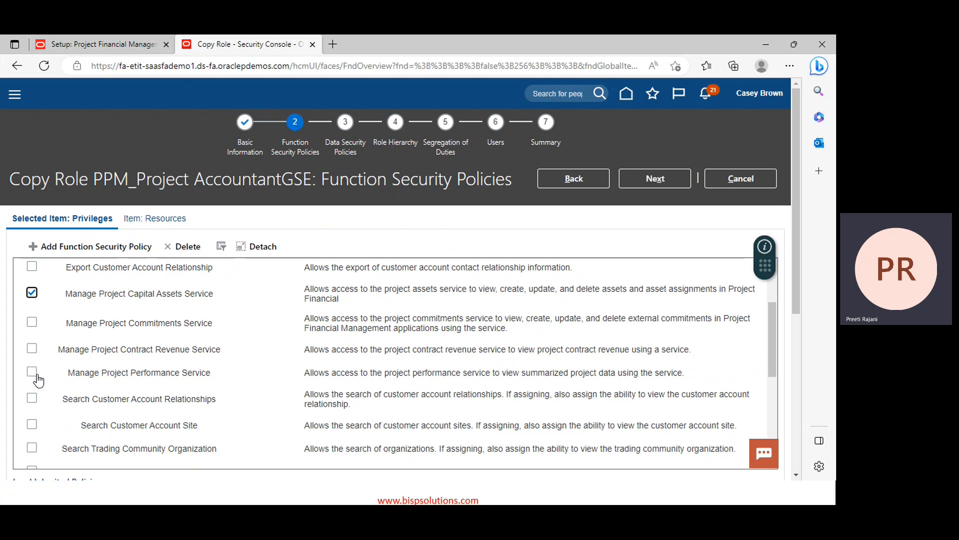
pyautogui.click(35, 375)
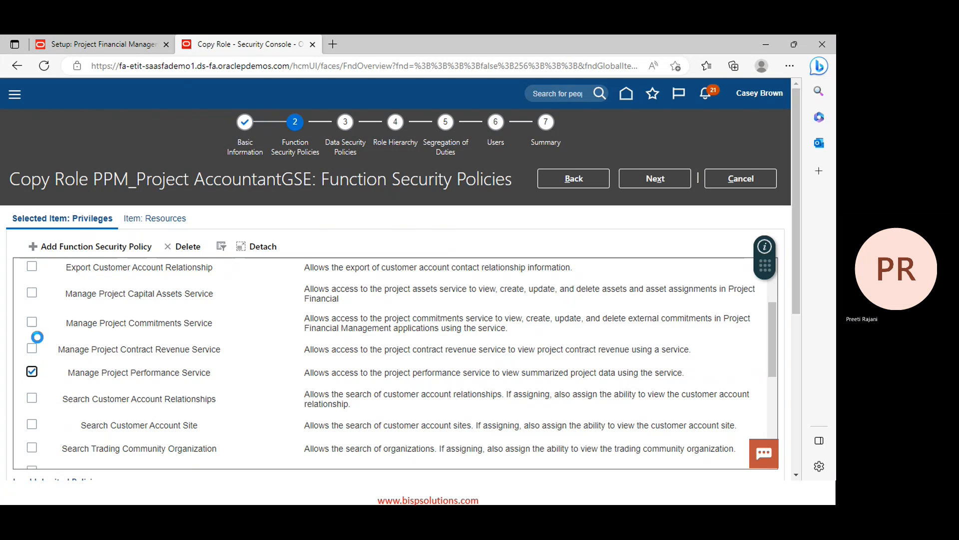
pyautogui.click(32, 293)
pyautogui.click(184, 245)
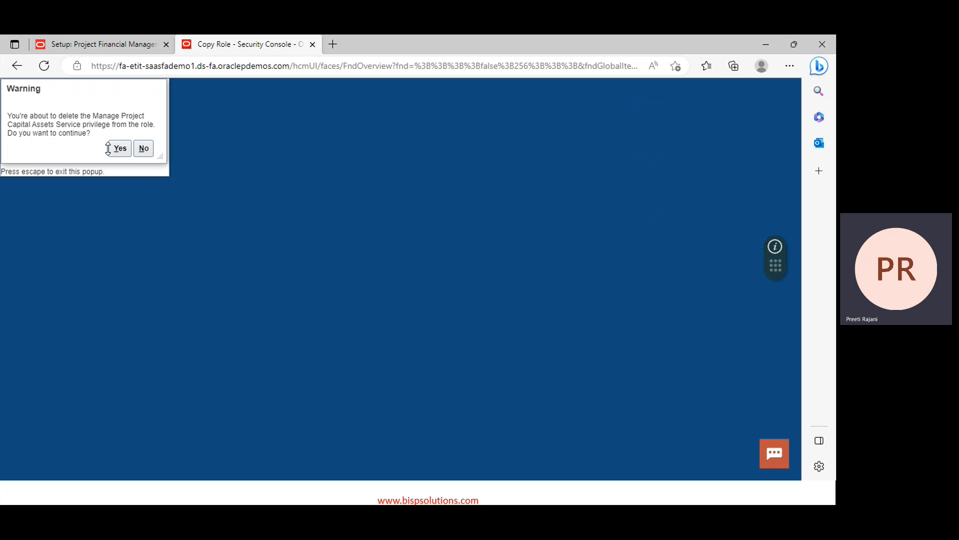
pyautogui.click(123, 148)
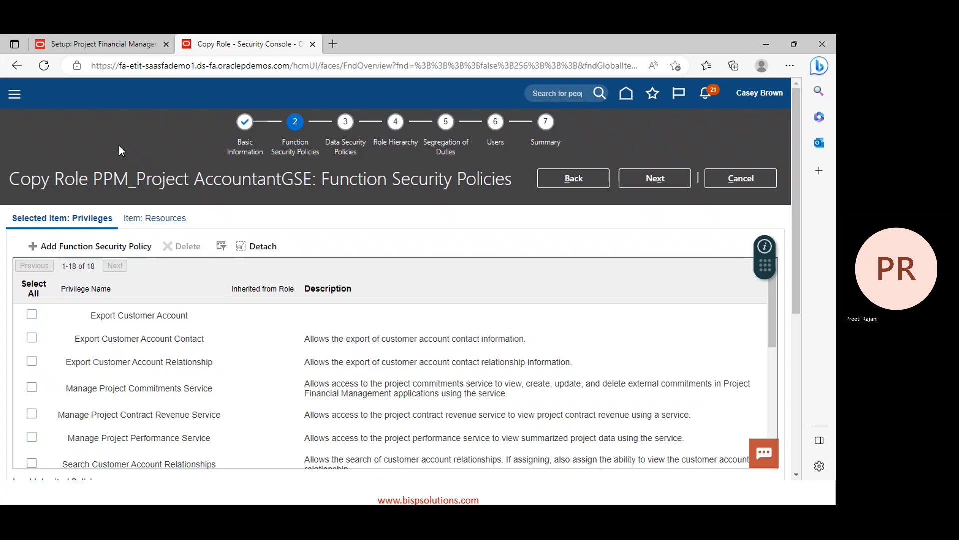
# Delete the Search Customer Account Relationships privilege as well
pyautogui.scroll(-3, 107, 356)
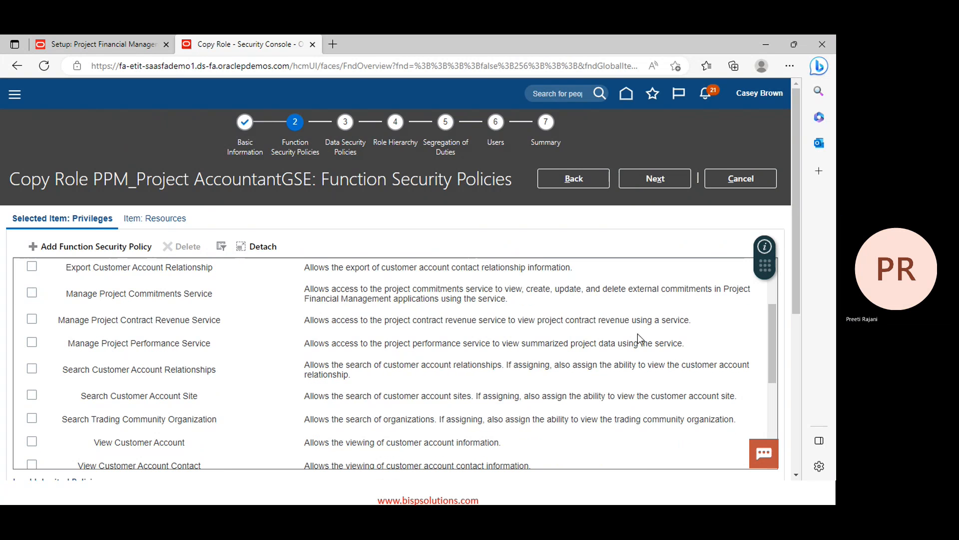
pyautogui.click(32, 370)
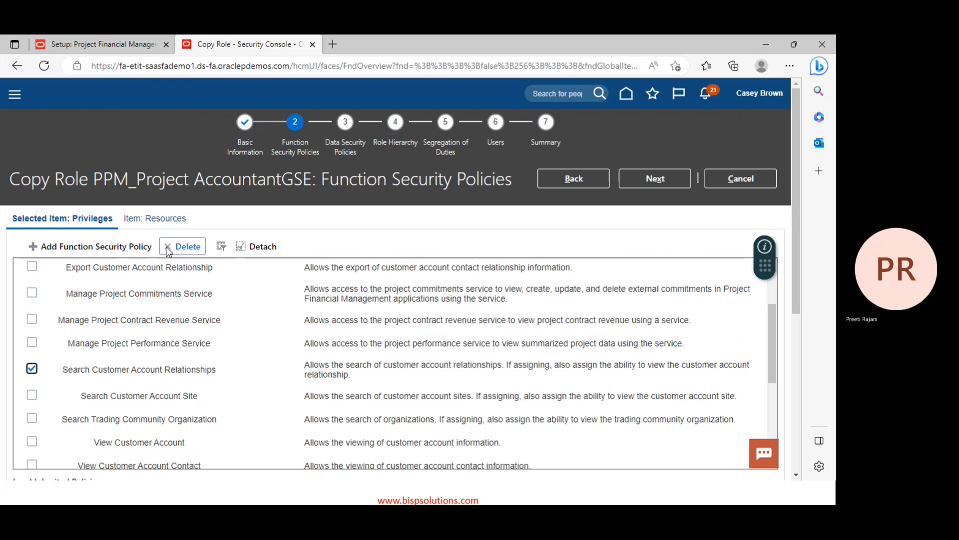
pyautogui.click(182, 246)
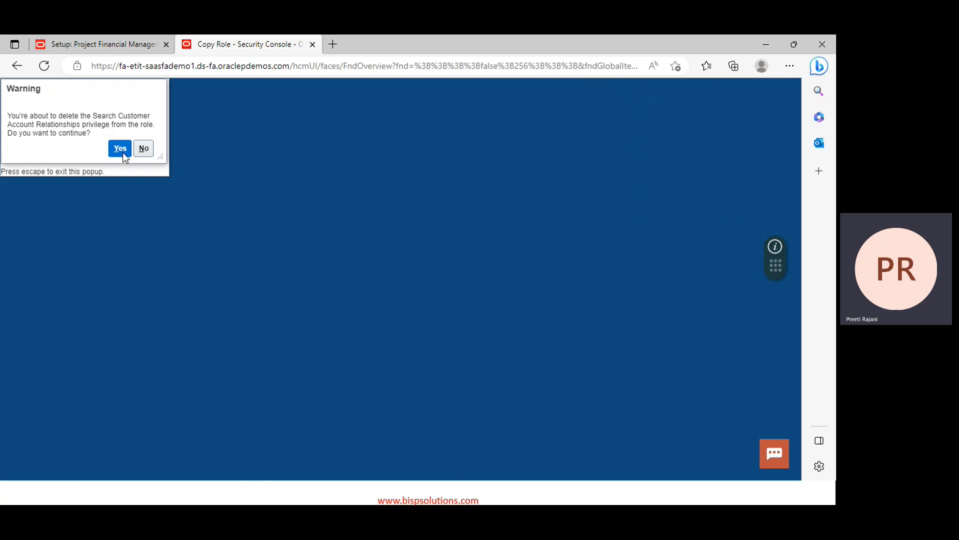
pyautogui.click(121, 149)
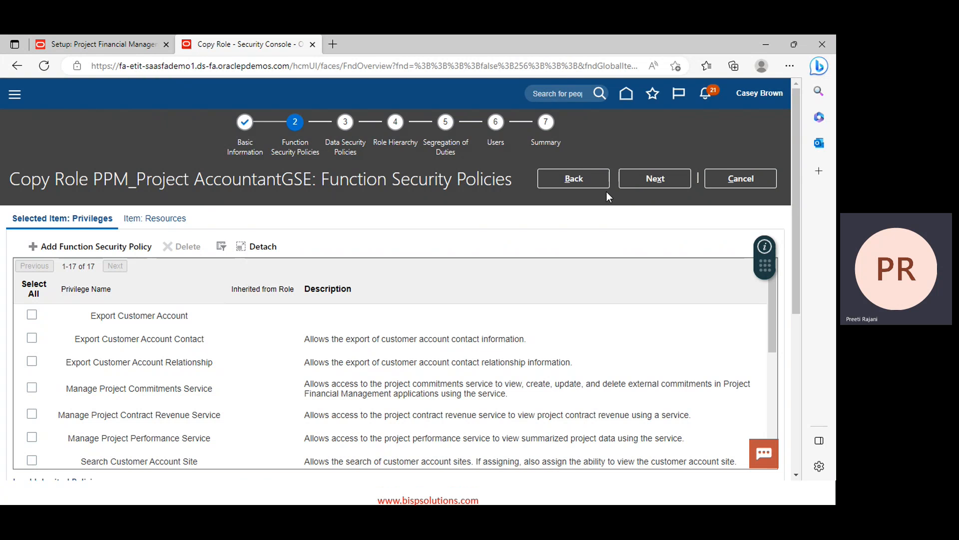
# Remove the Project Billing Events data security grant and move on to the role hierarchy
pyautogui.click(645, 180)
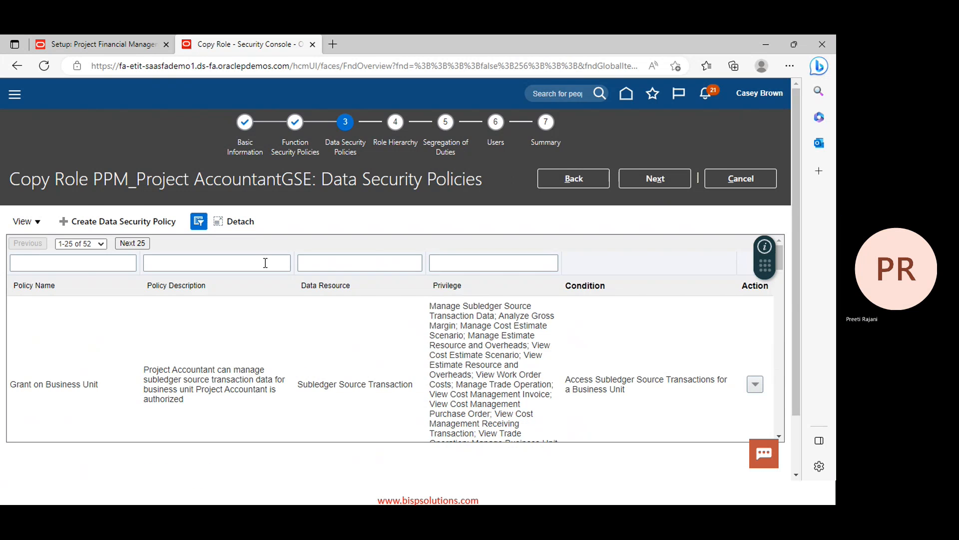
pyautogui.scroll(-3, 590, 330)
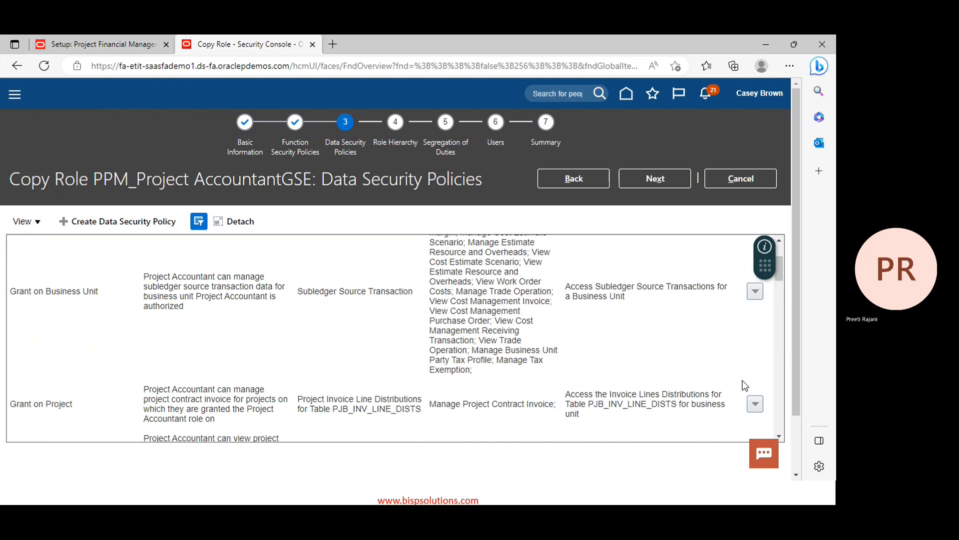
pyautogui.scroll(-1, 454, 345)
pyautogui.scroll(-3, 454, 345)
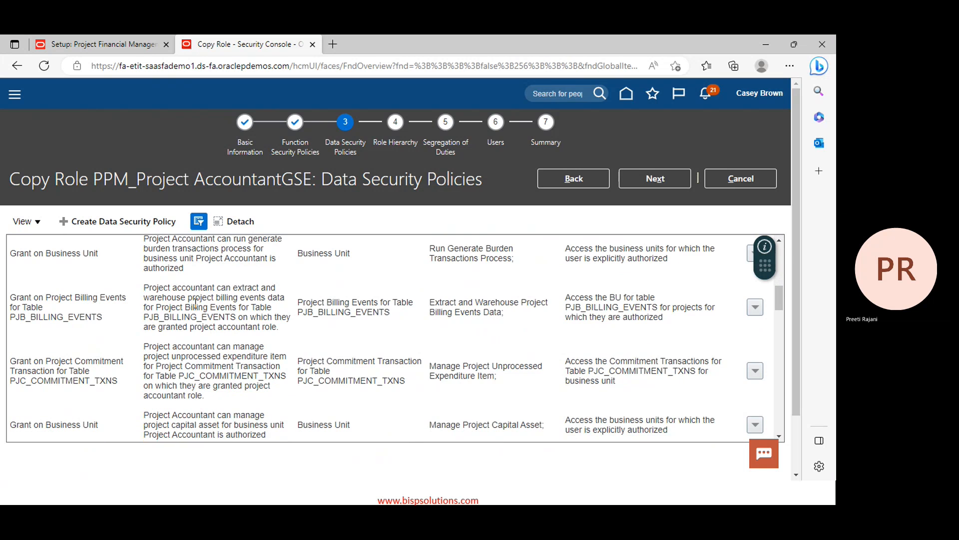
pyautogui.click(755, 307)
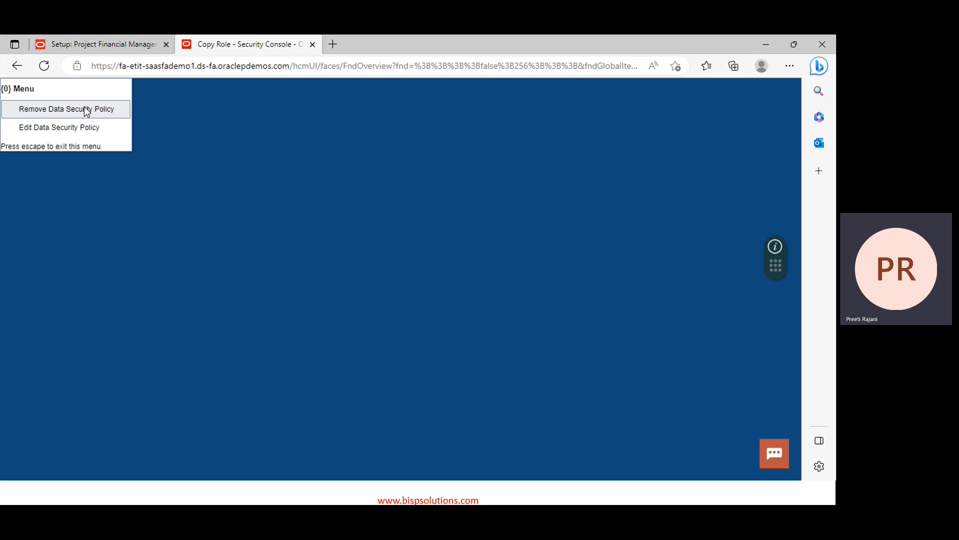
pyautogui.click(85, 108)
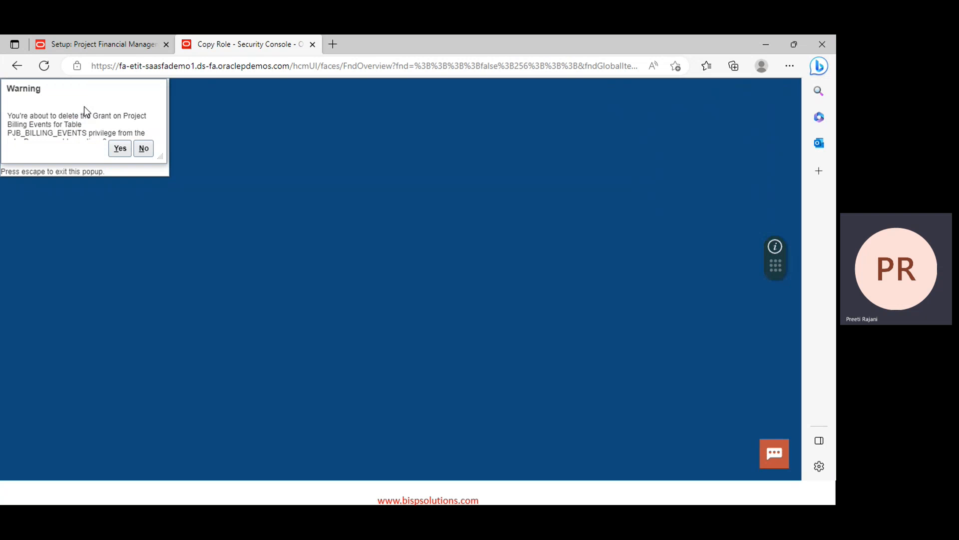
pyautogui.click(120, 151)
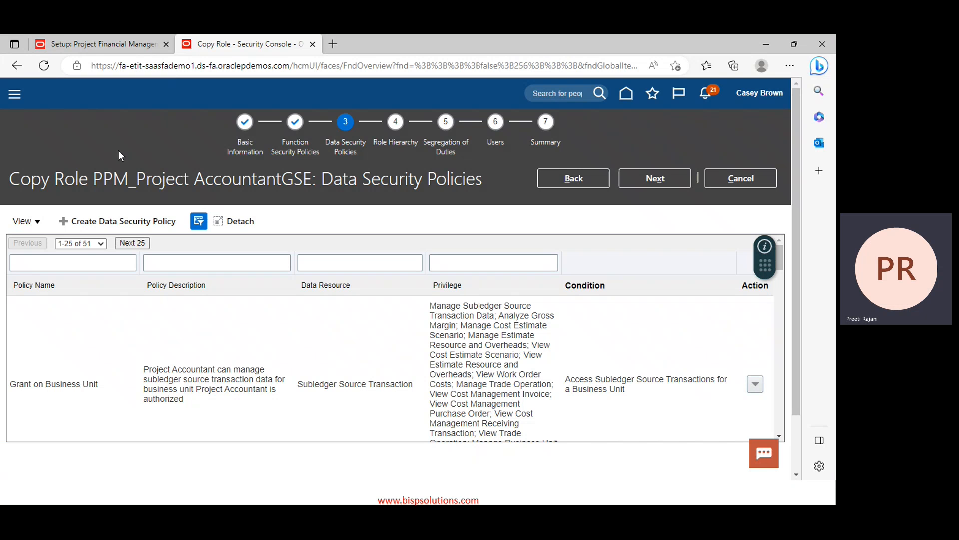
pyautogui.click(637, 179)
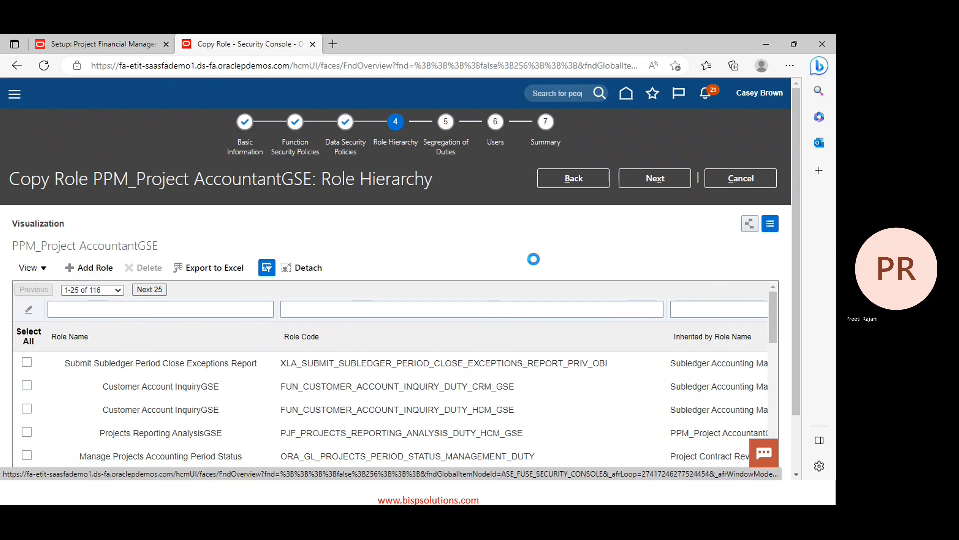
# Advance past role hierarchy, segregation of duties and users, then submit PPM_Project AccountantGSE
pyautogui.scroll(-1, 533, 259)
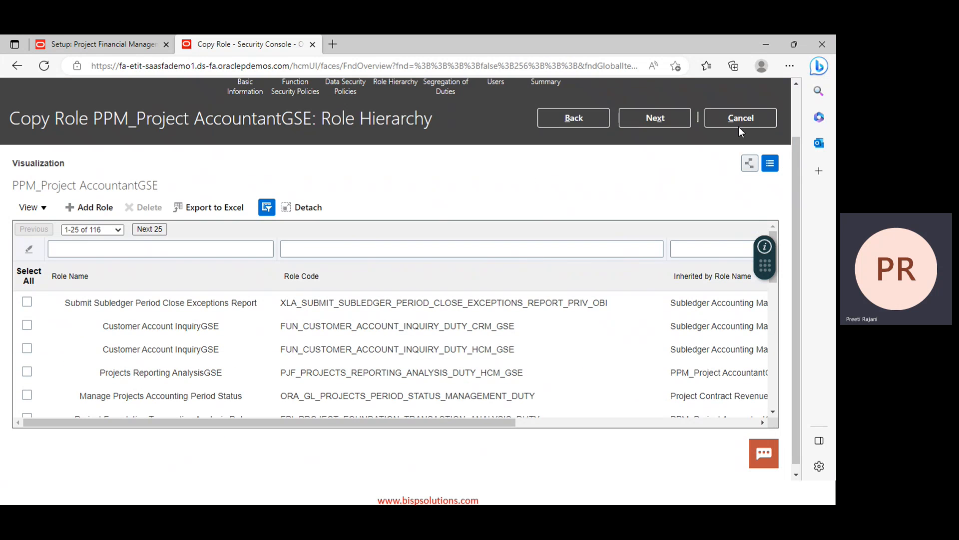
pyautogui.click(658, 118)
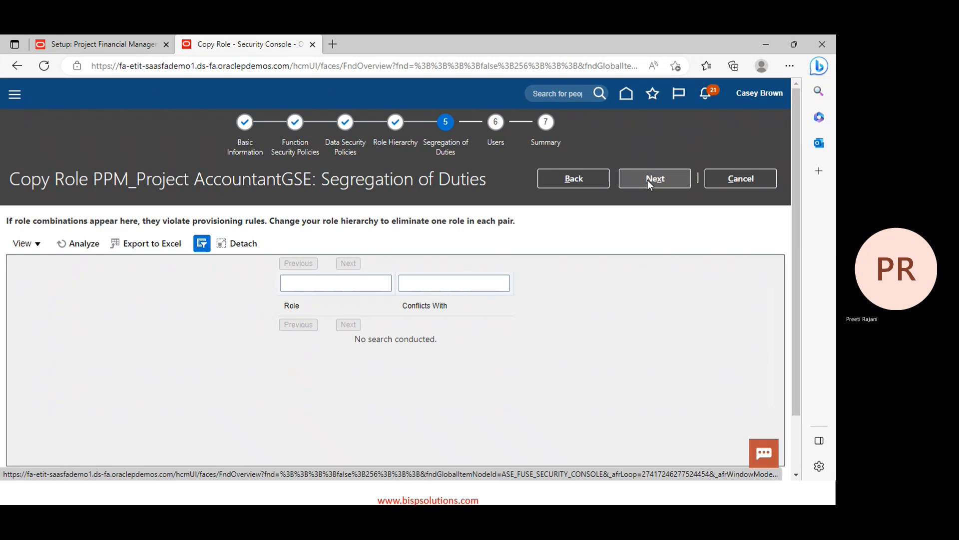
pyautogui.click(648, 175)
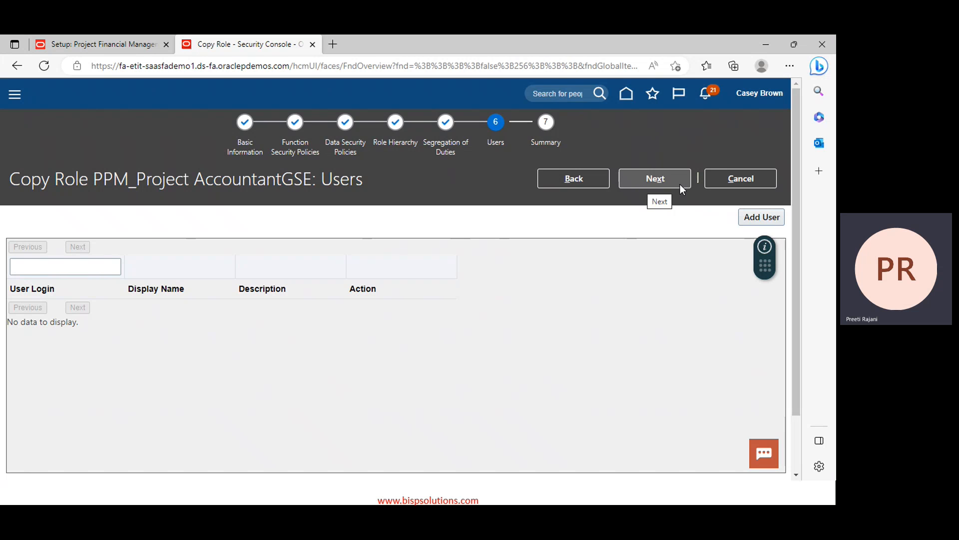
pyautogui.click(665, 178)
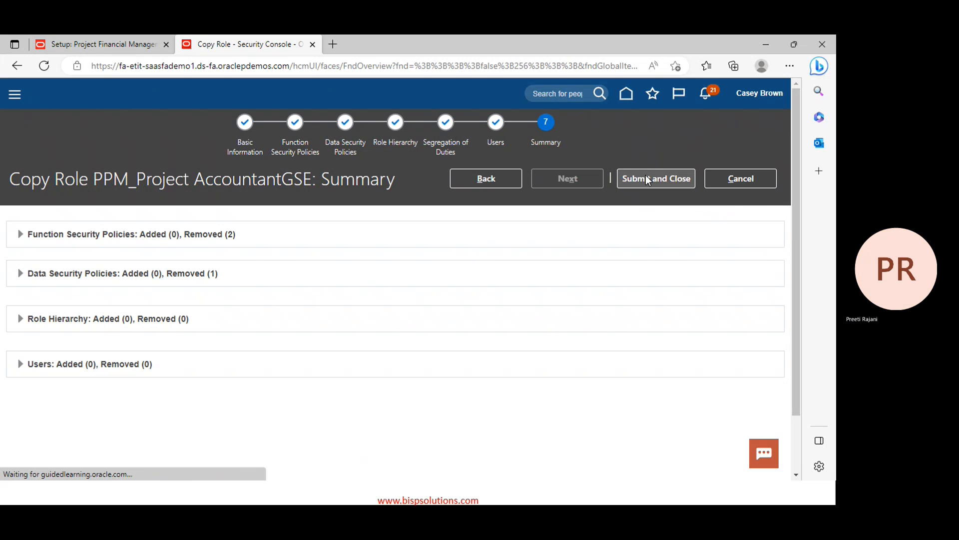
pyautogui.click(648, 179)
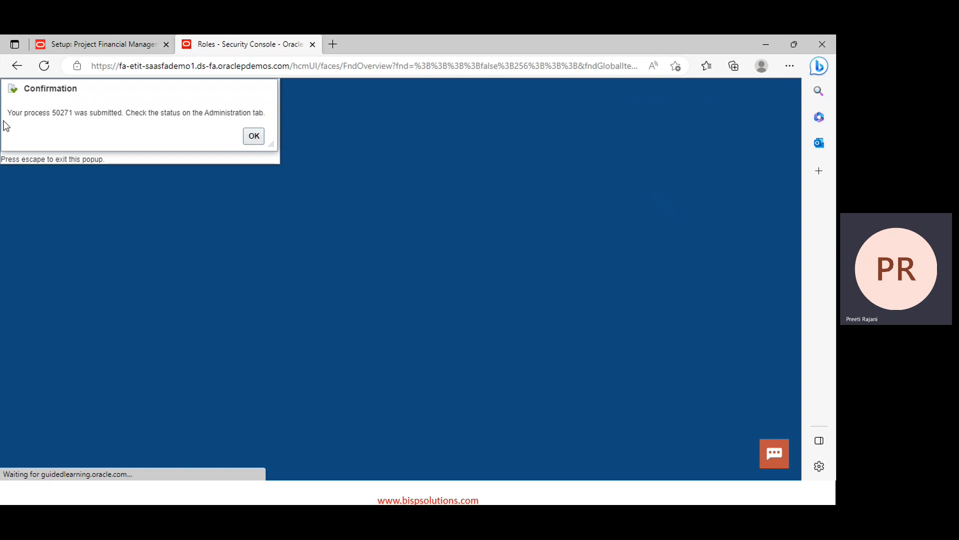
# Dismiss the process 50271 confirmation and return to the home springboard
pyautogui.click(251, 134)
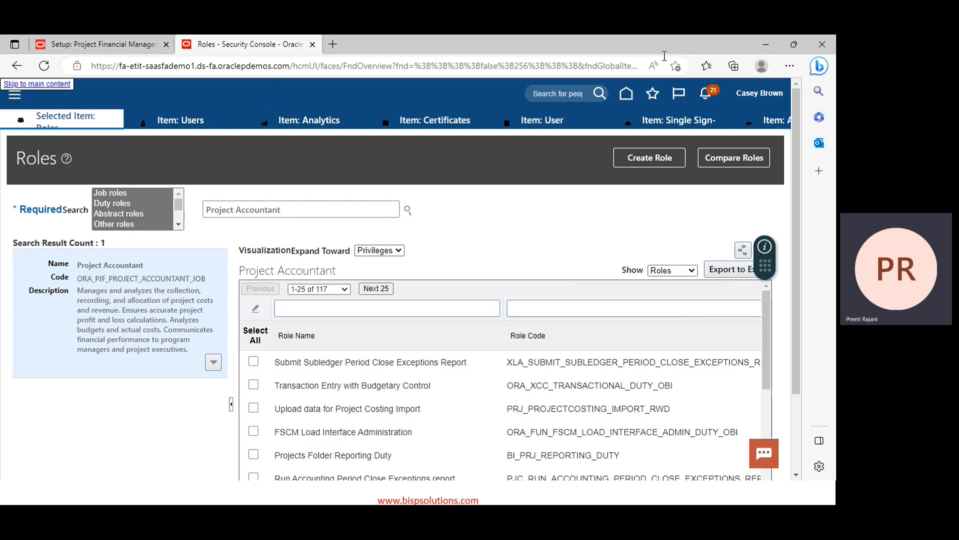
pyautogui.click(630, 95)
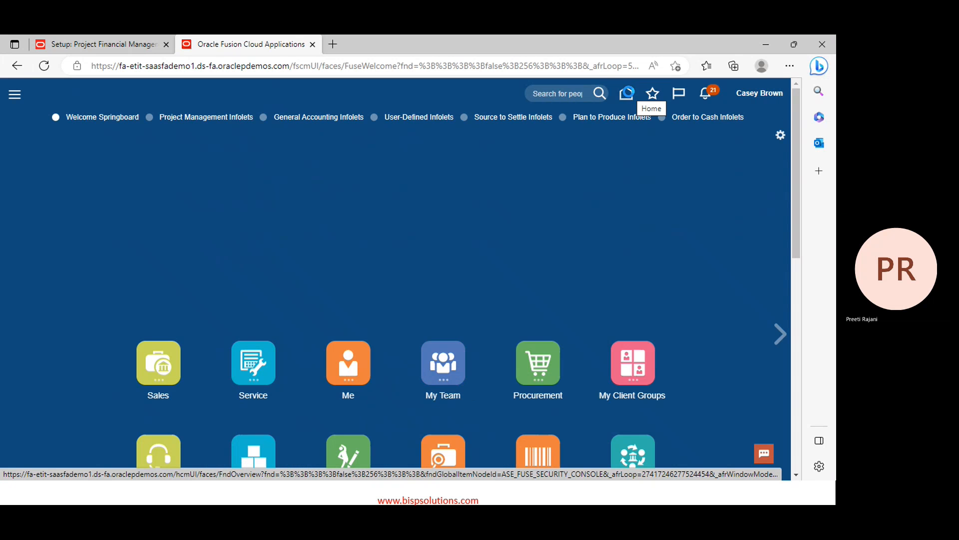
pyautogui.scroll(-2, 463, 278)
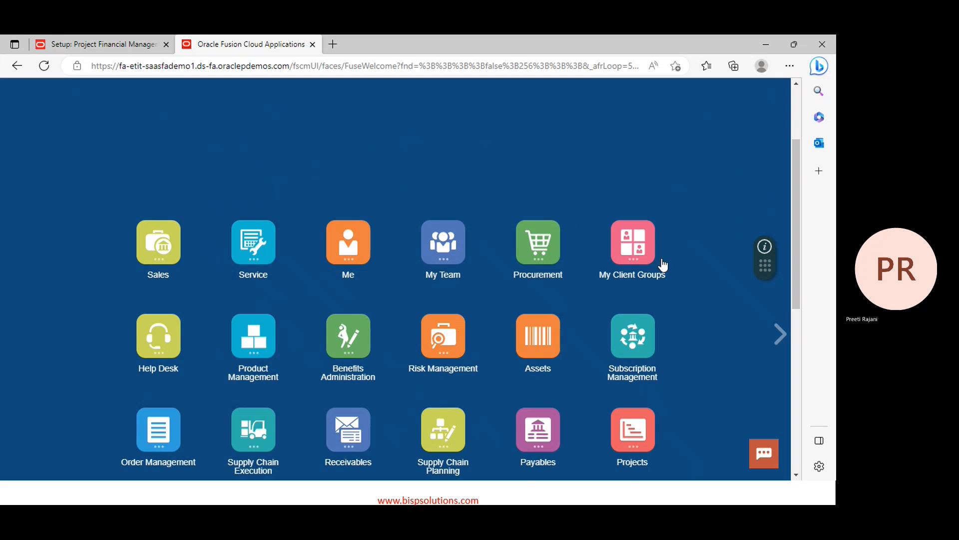
pyautogui.scroll(3, 576, 171)
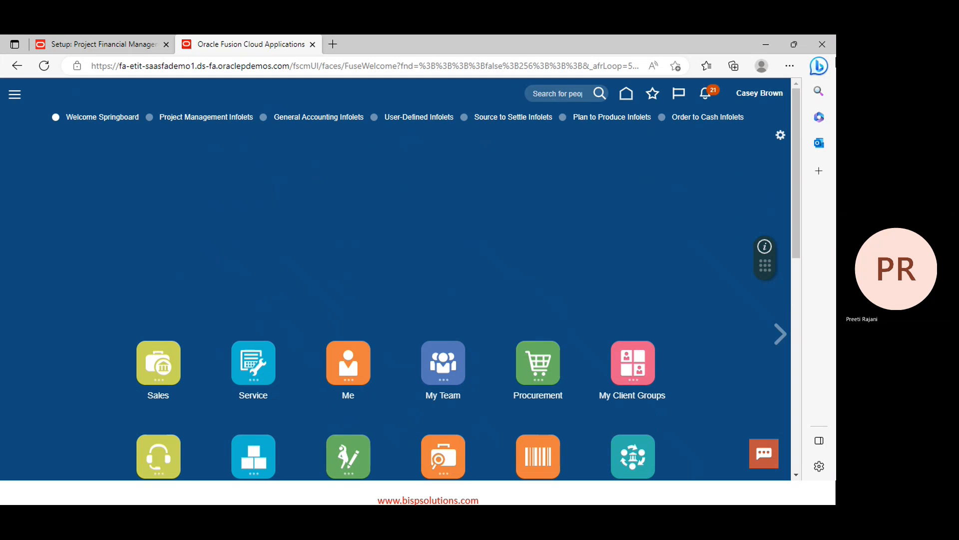
pyautogui.click(759, 94)
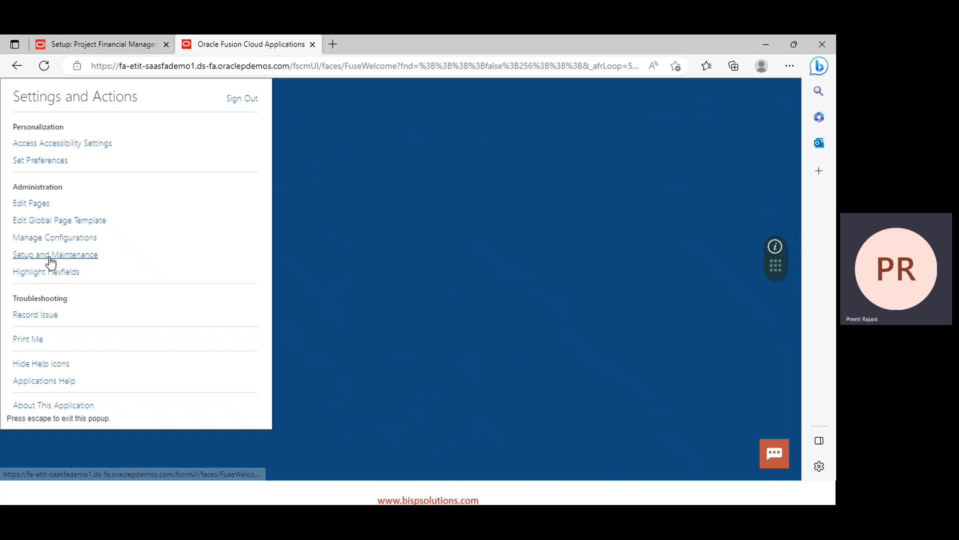
# Open Setup and Maintenance with the Project Financial Management offering
pyautogui.click(48, 255)
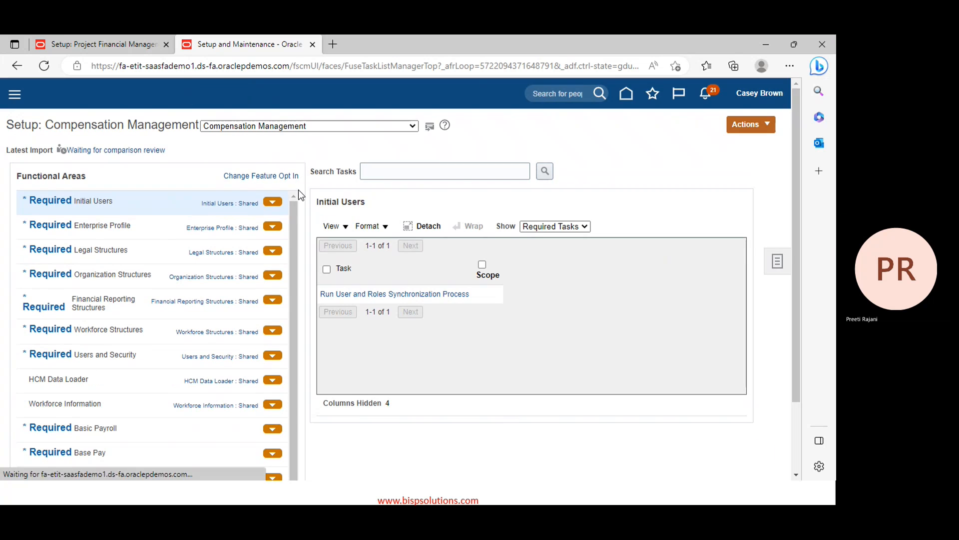
pyautogui.click(410, 129)
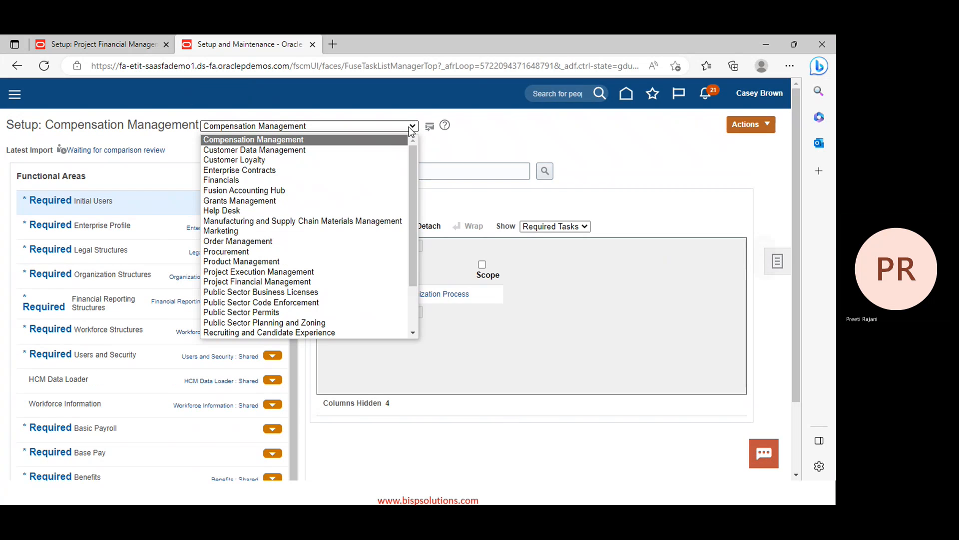
pyautogui.click(255, 281)
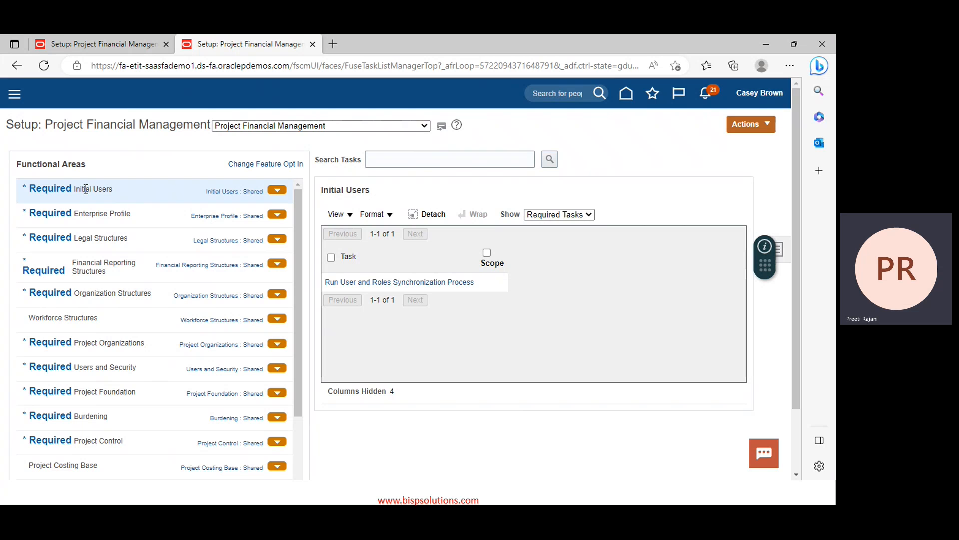
# Show All Tasks for Initial Users and Enterprise Profile, listing all 12 Enterprise Profile tasks
pyautogui.click(589, 215)
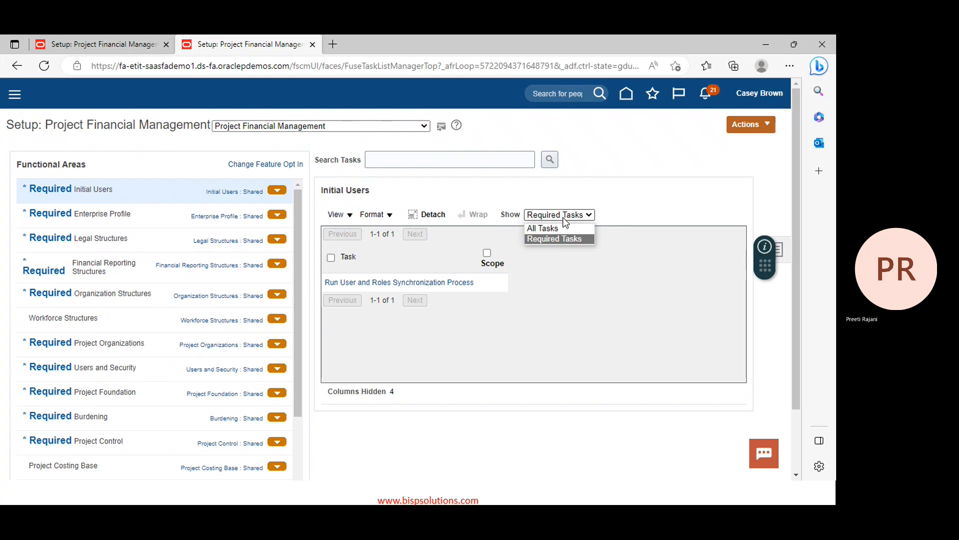
pyautogui.click(558, 225)
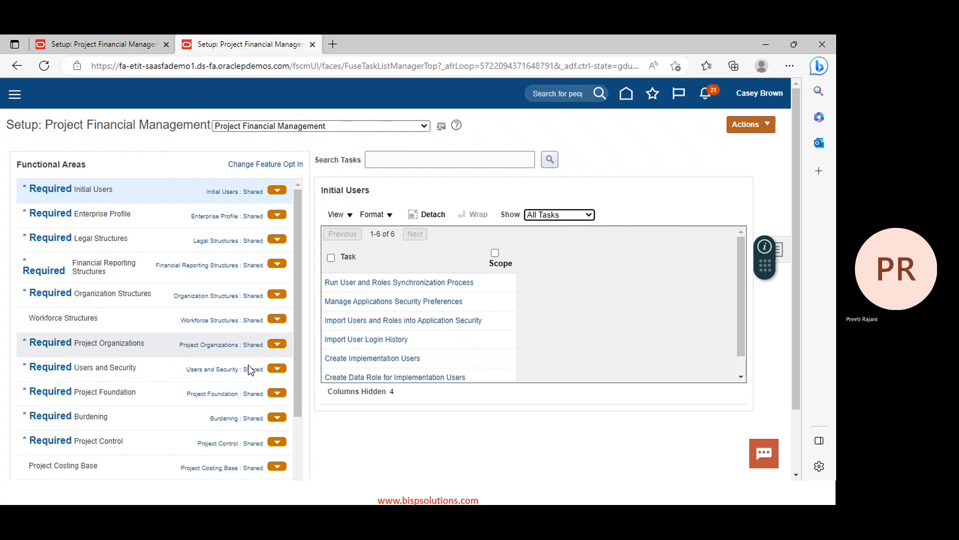
pyautogui.click(104, 217)
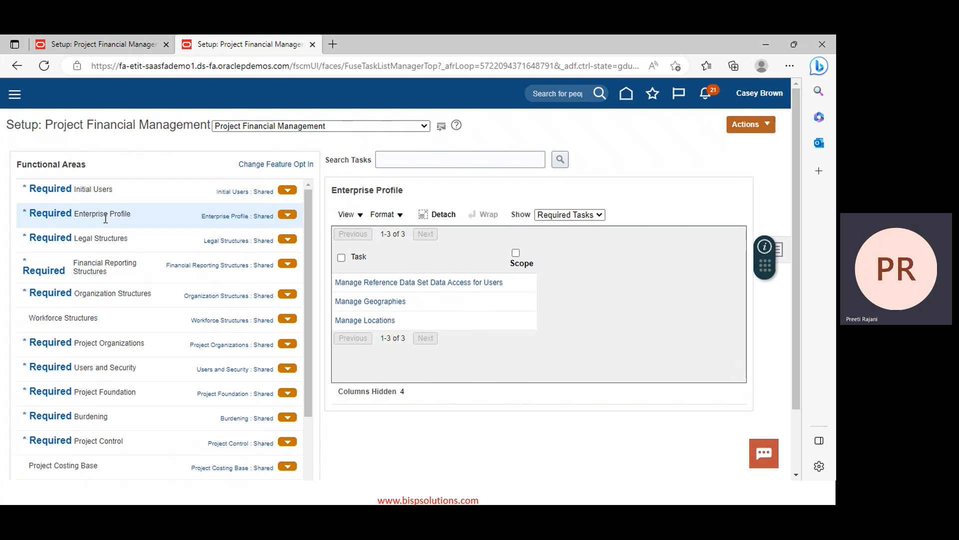
pyautogui.click(574, 215)
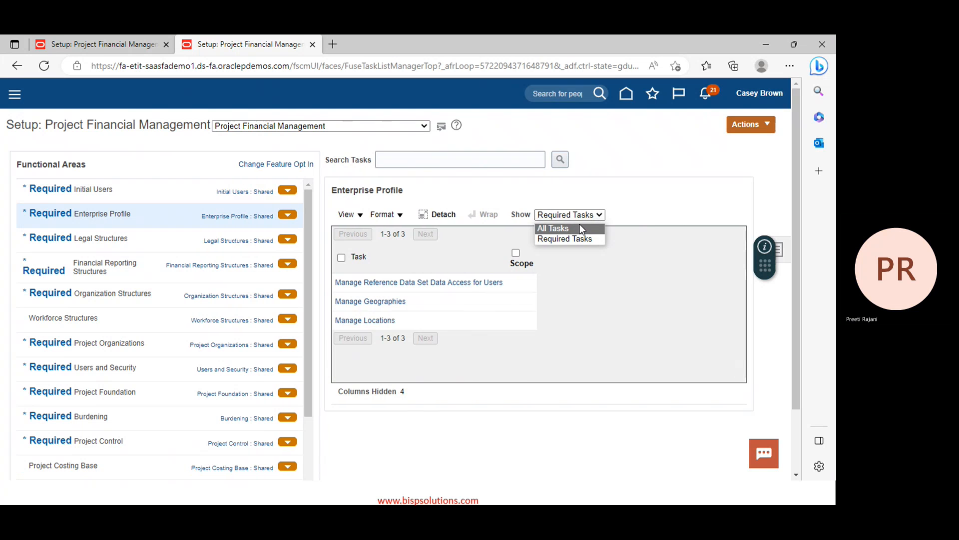
pyautogui.click(580, 225)
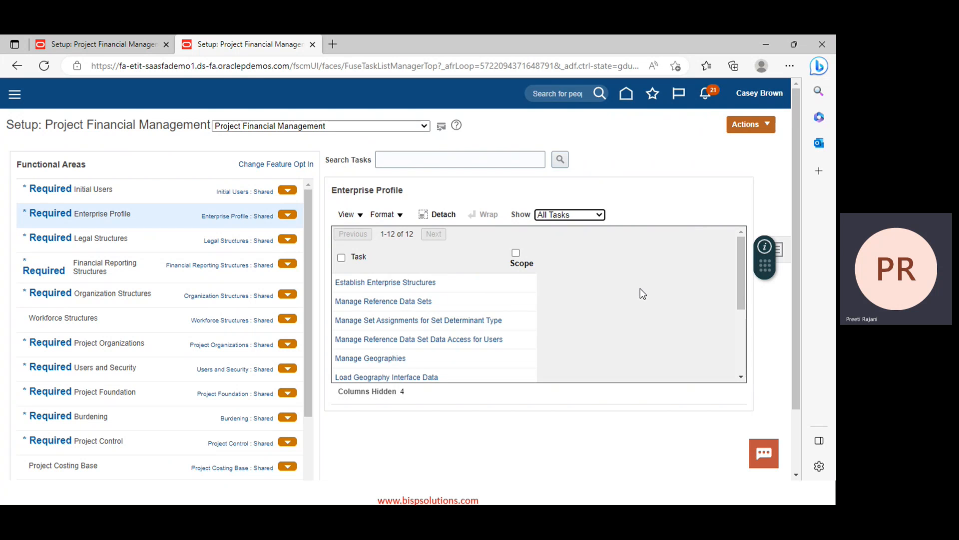
pyautogui.scroll(-2, 481, 305)
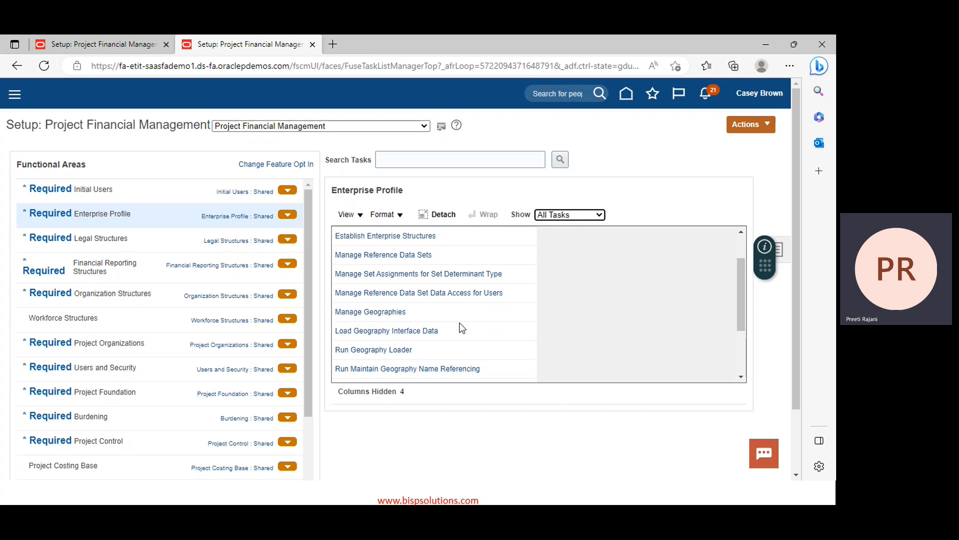
pyautogui.scroll(2, 424, 324)
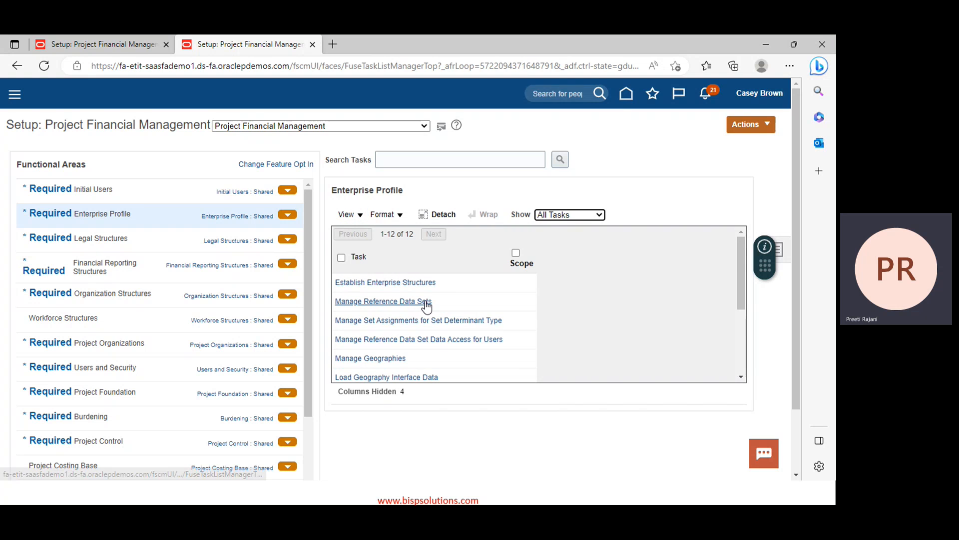
# Add a reference data set with set code PPM_RDS and set name PPM_RDS, and save it
pyautogui.click(363, 302)
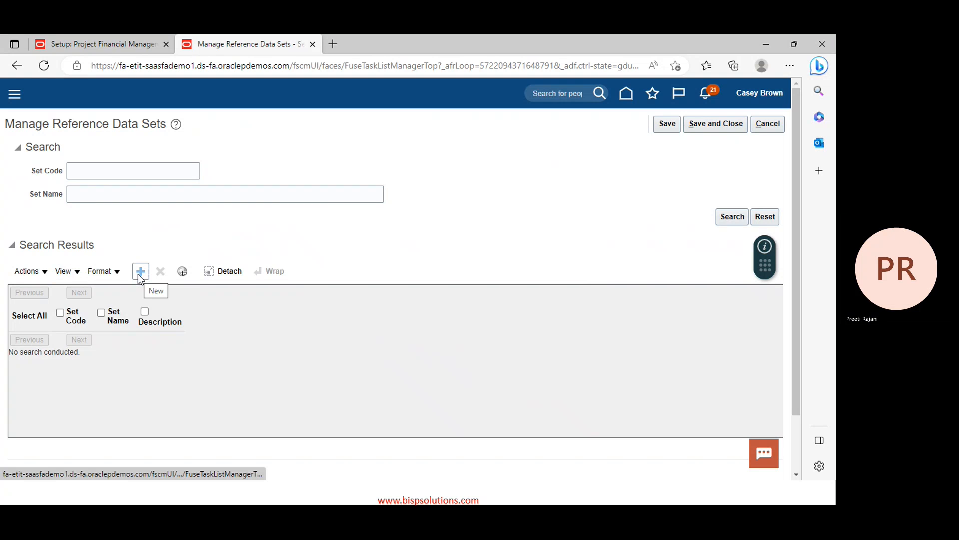
pyautogui.click(139, 275)
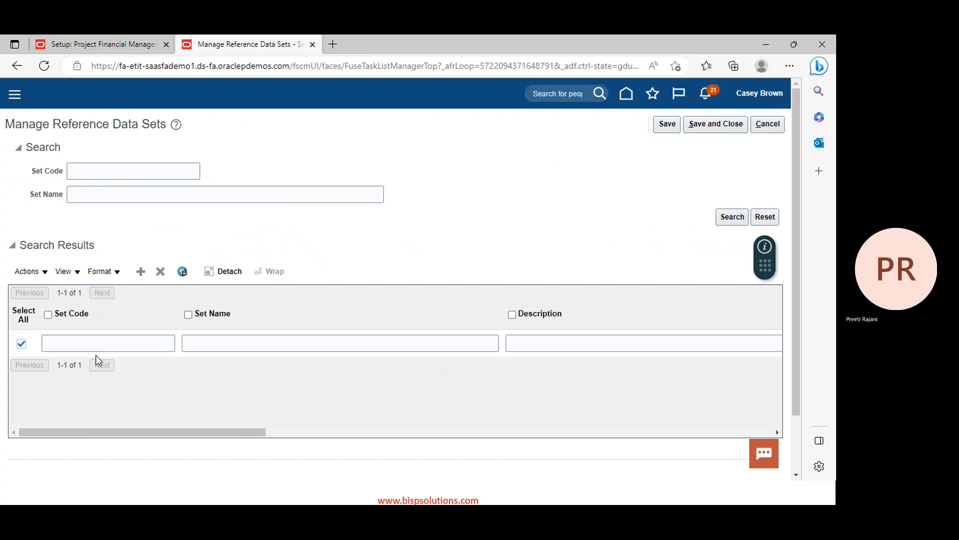
pyautogui.click(103, 344)
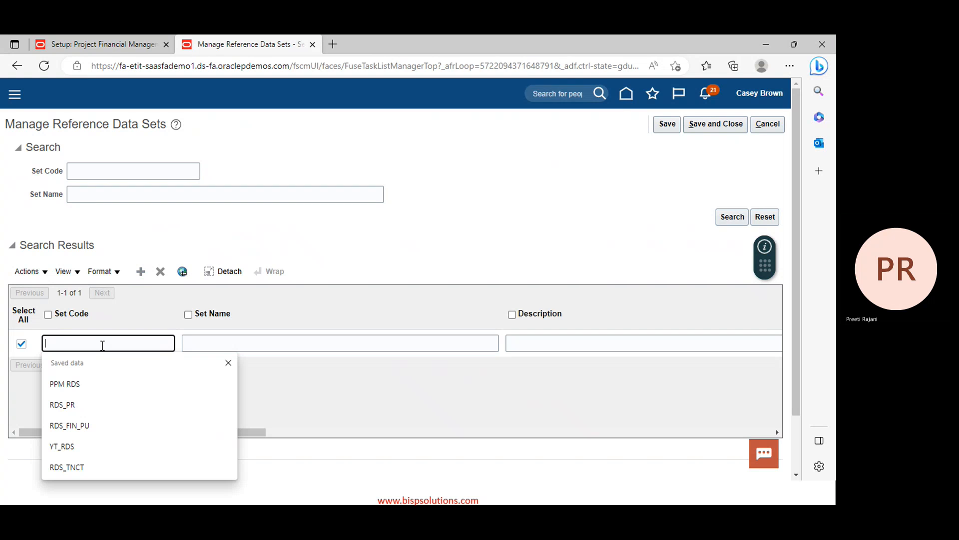
pyautogui.write('PPM')
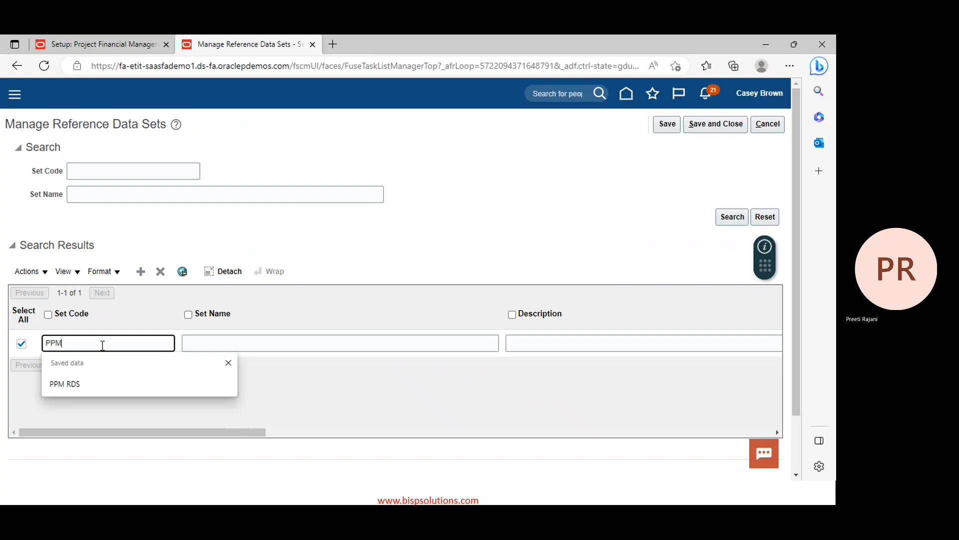
pyautogui.write('_')
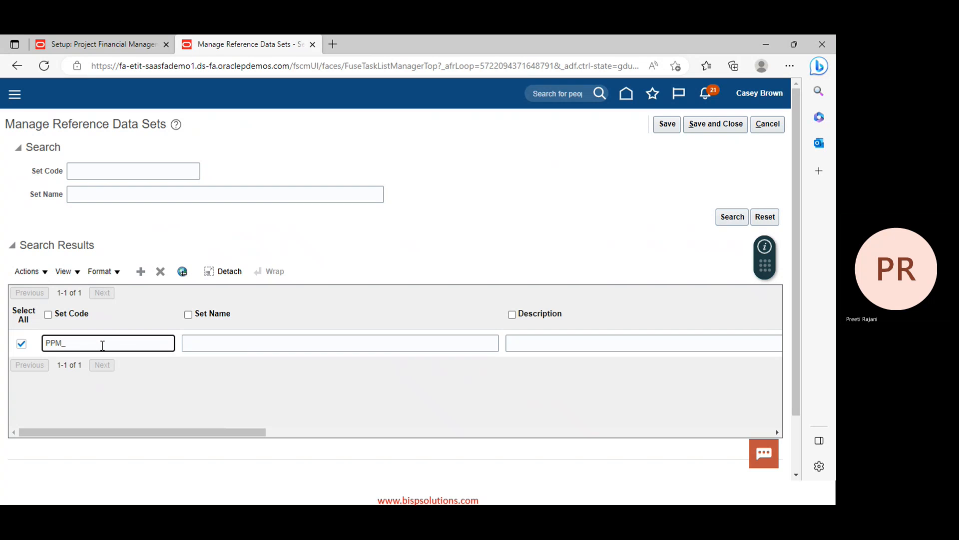
pyautogui.write('RDS')
pyautogui.click(188, 343)
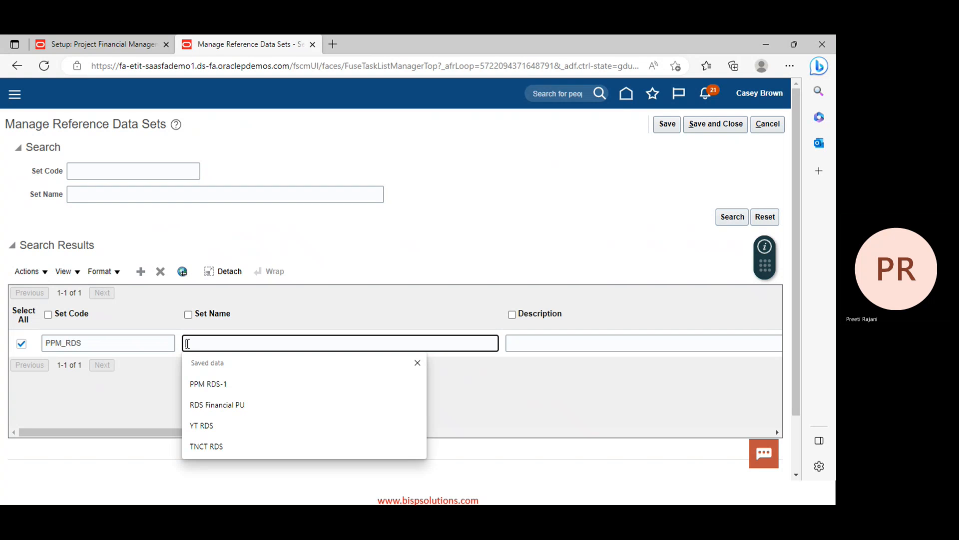
pyautogui.write('PP')
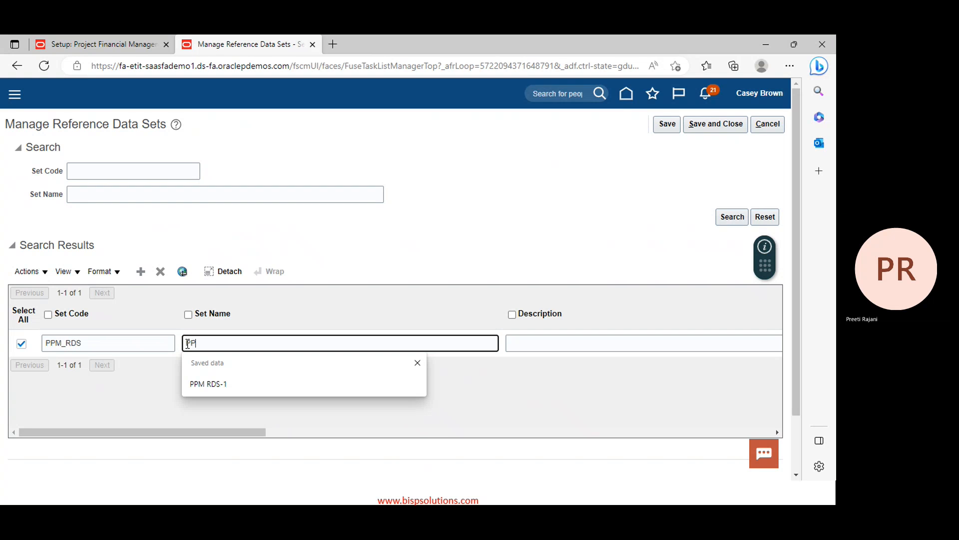
pyautogui.write('M')
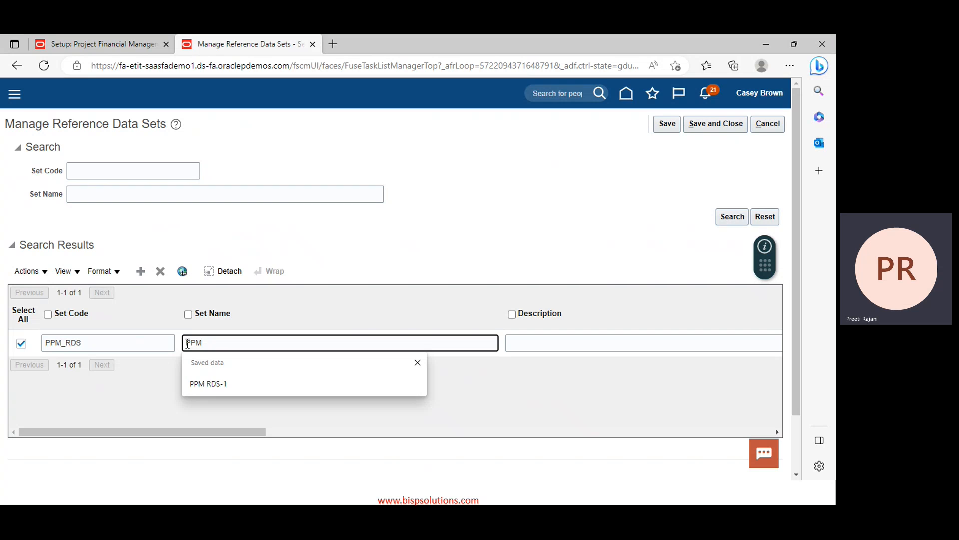
pyautogui.write('_')
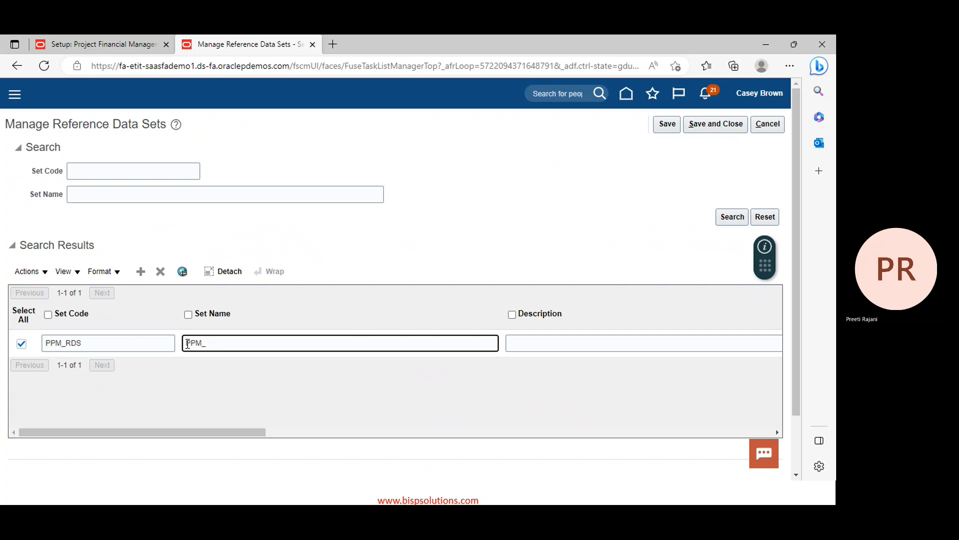
pyautogui.write('RDS')
pyautogui.click(716, 125)
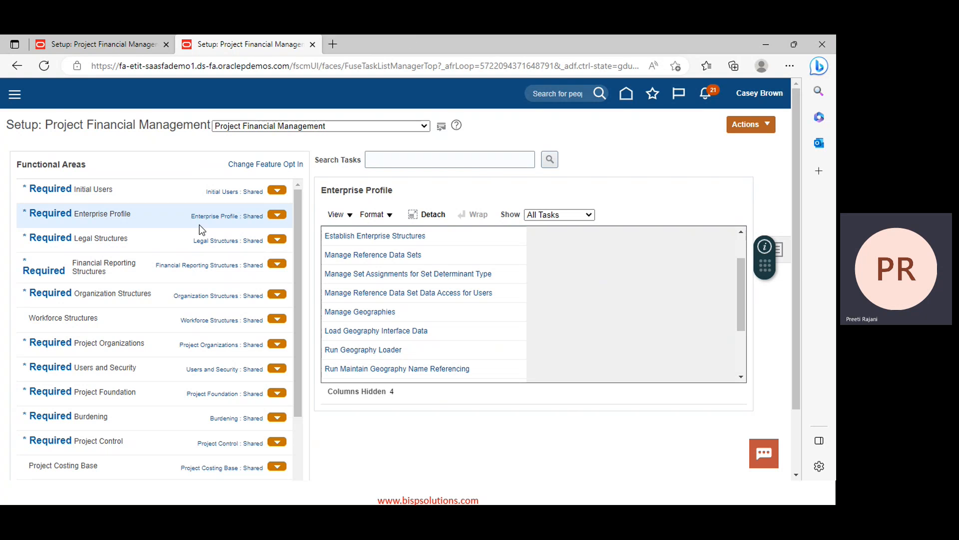
# Review the Legal Structures, Financial Reporting Structures and Organization Structures task lists, then return to the slide show
pyautogui.click(95, 237)
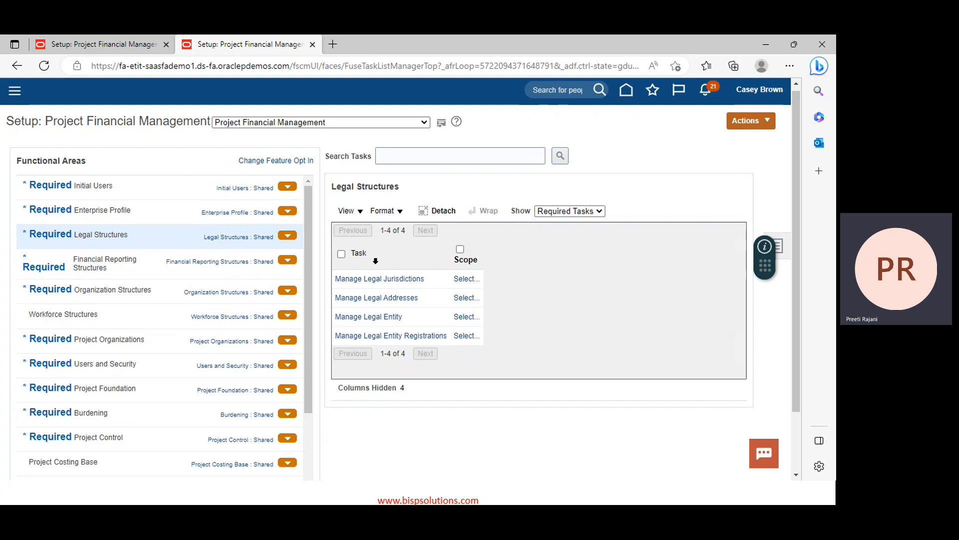
pyautogui.scroll(-1, 395, 292)
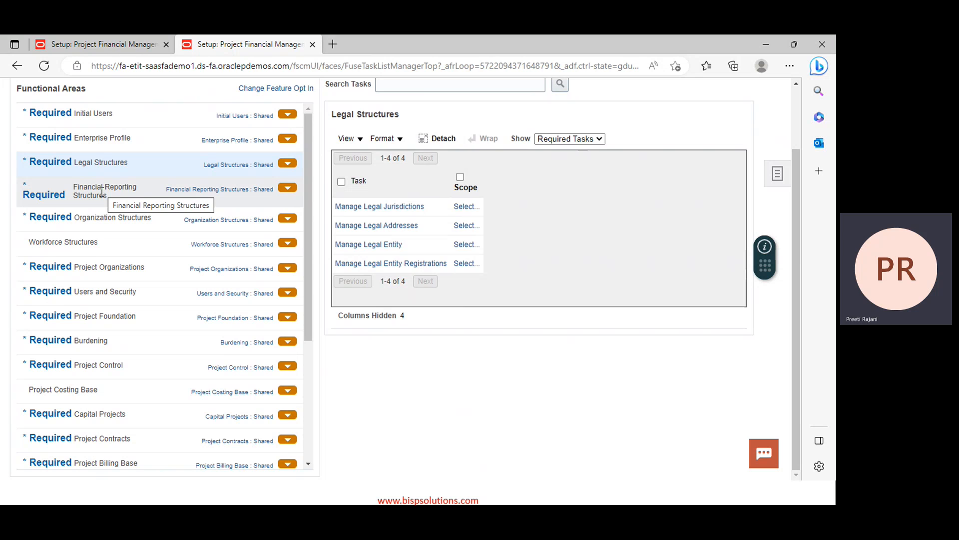
pyautogui.click(103, 192)
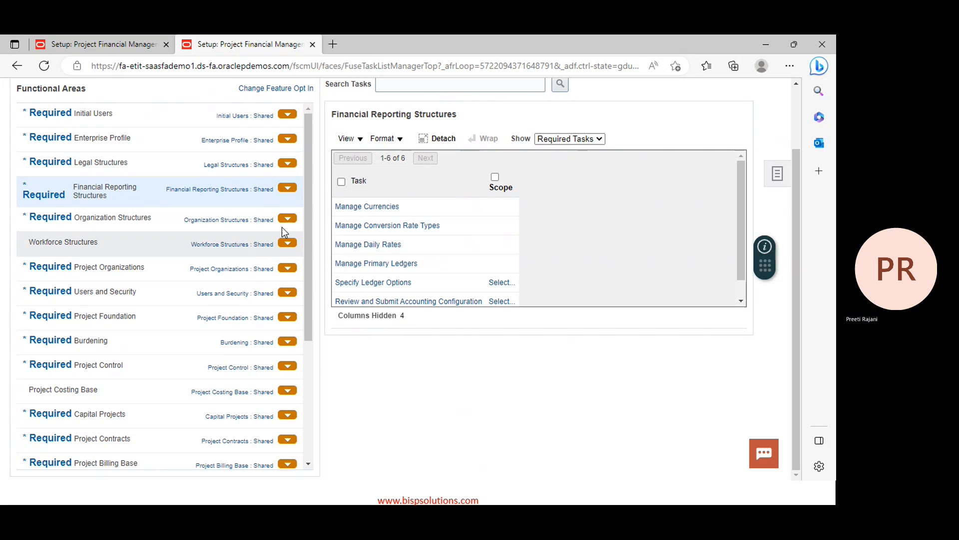
pyautogui.click(116, 220)
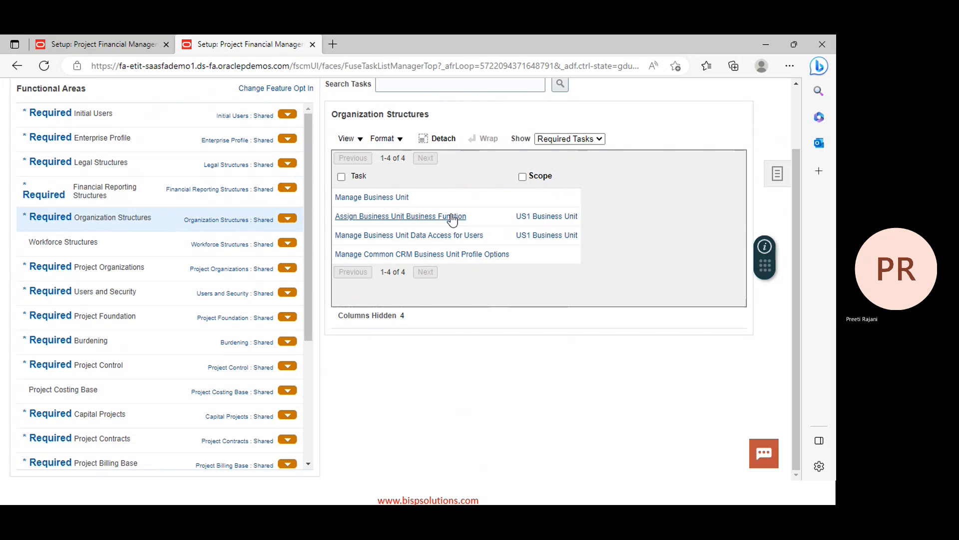
pyautogui.scroll(2, 612, 447)
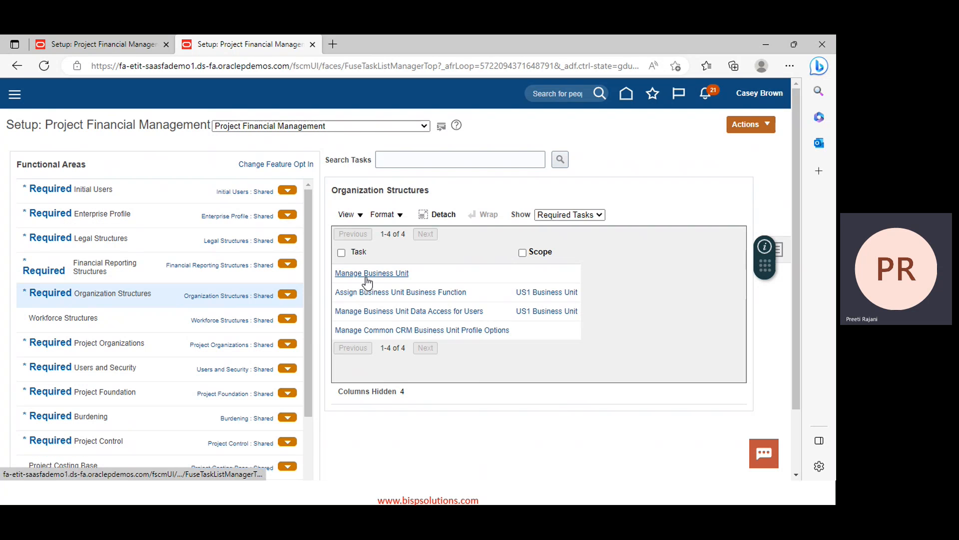
pyautogui.hotkey('alt', 'Tab')
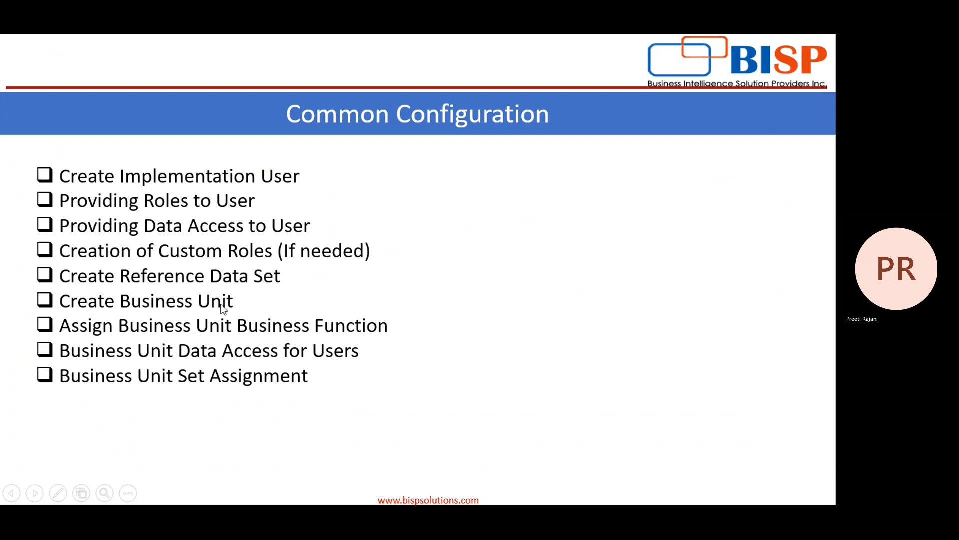
# Move the slide show back to the Project Portfolio Management title slide, then forward to the Project Financial Management slide
pyautogui.hotkey('alt', 'Tab')
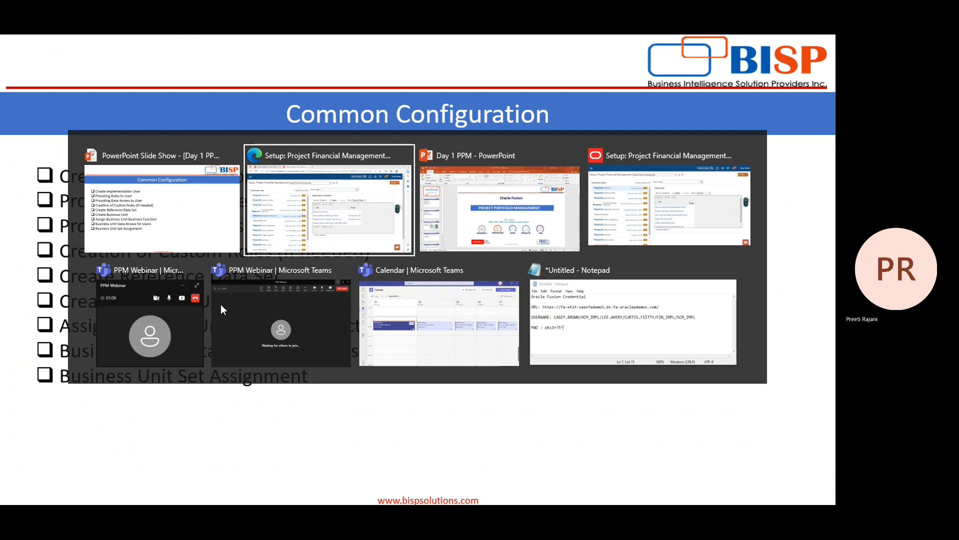
pyautogui.press('Left')
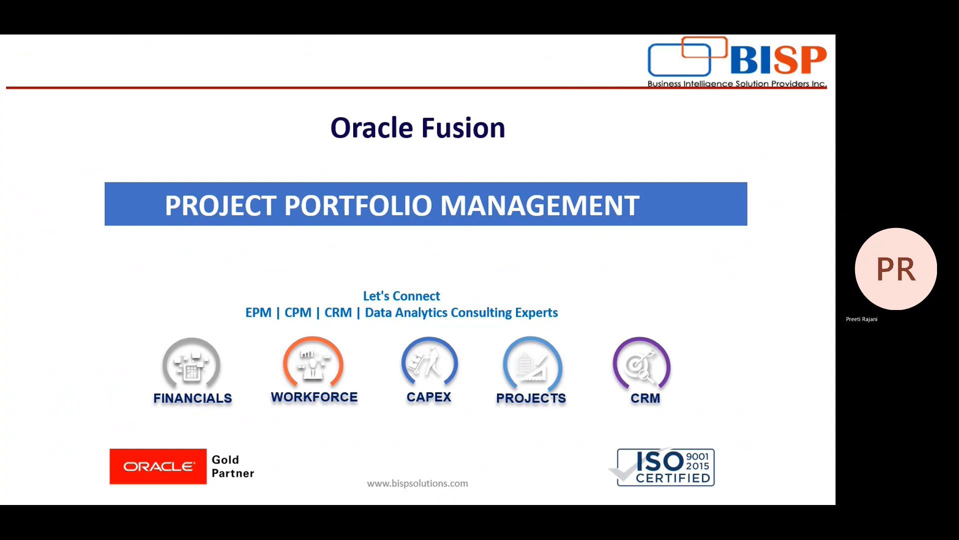
pyautogui.press('Right')
pyautogui.press('Right')
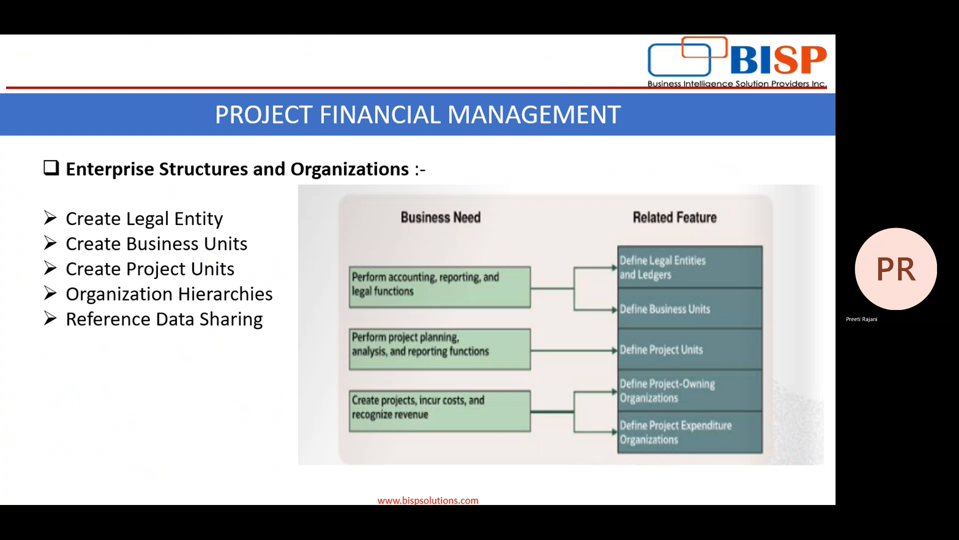
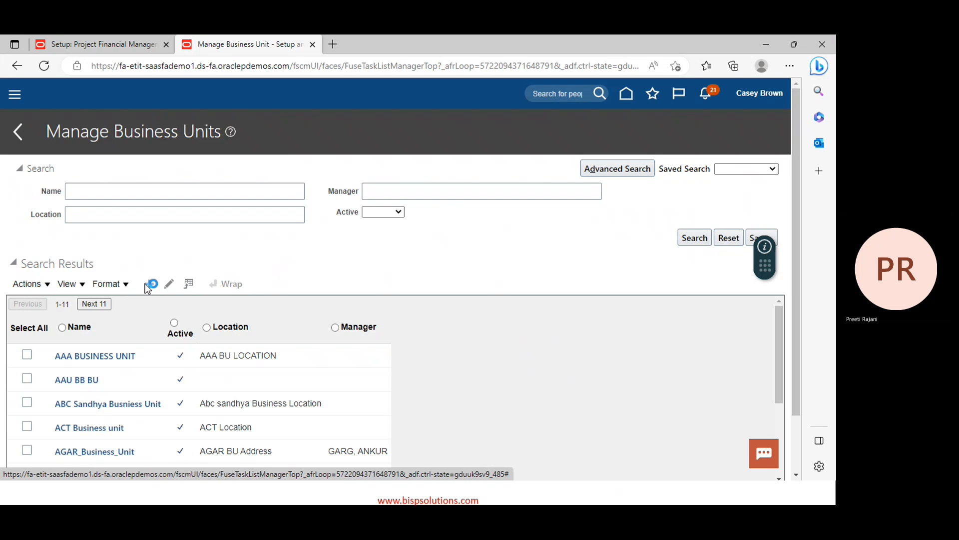
# Start a new business unit named 'PPM Business Unit'
pyautogui.click(151, 284)
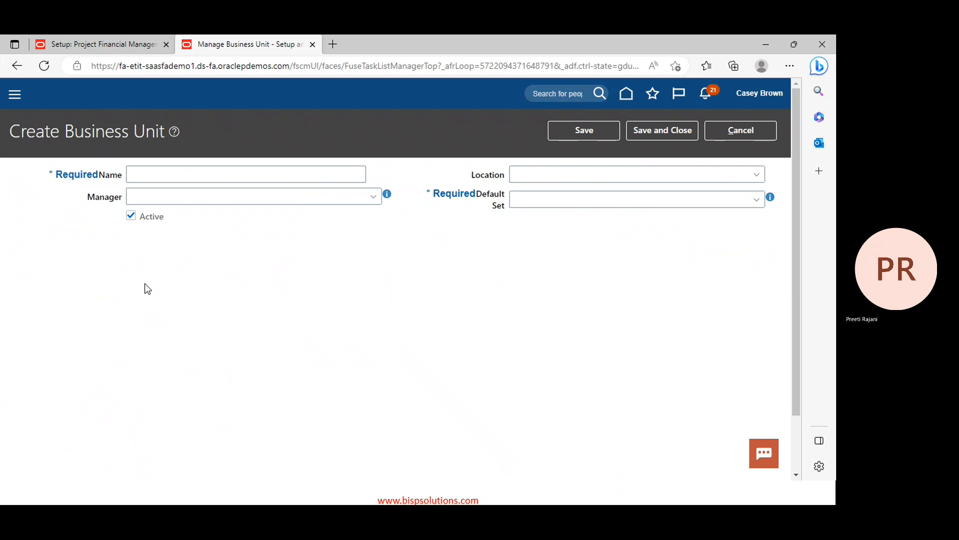
pyautogui.click(173, 172)
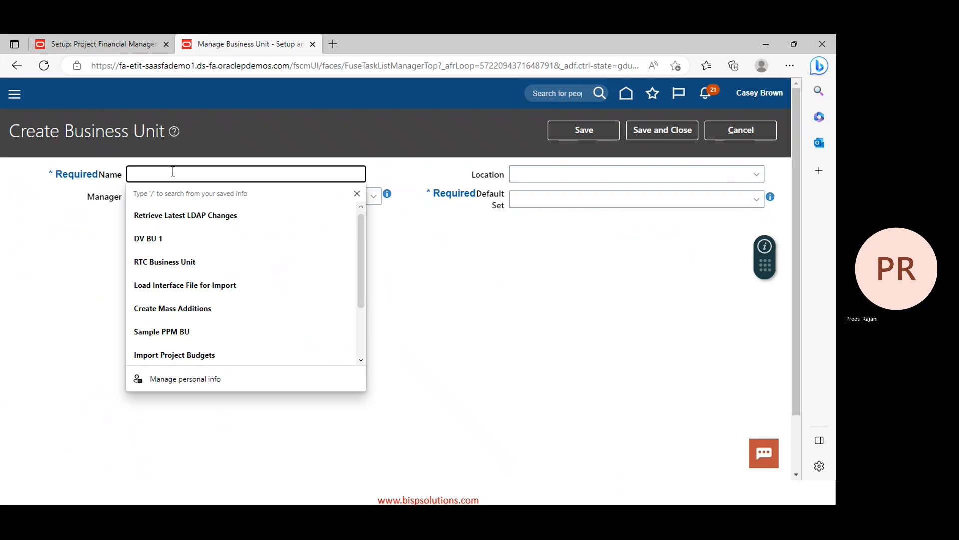
pyautogui.write('P')
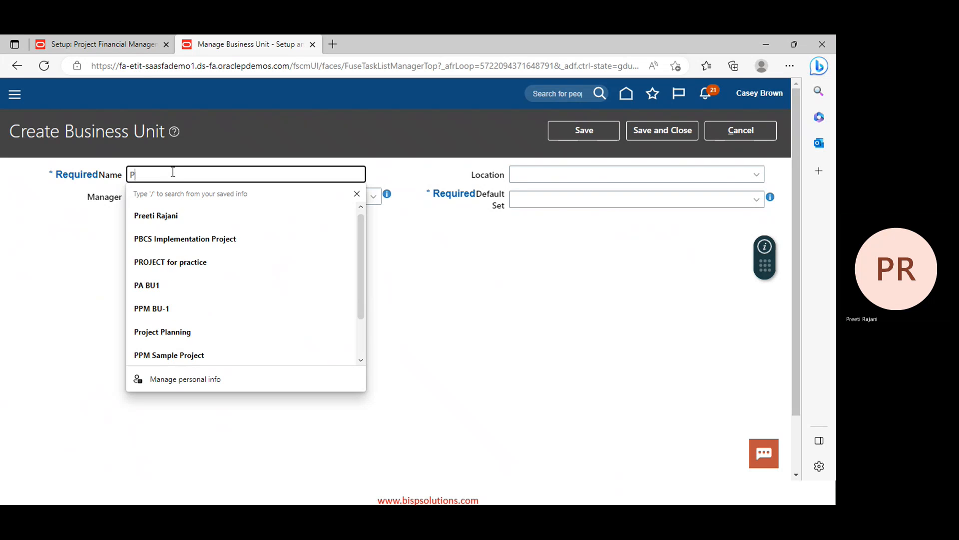
pyautogui.write('PM')
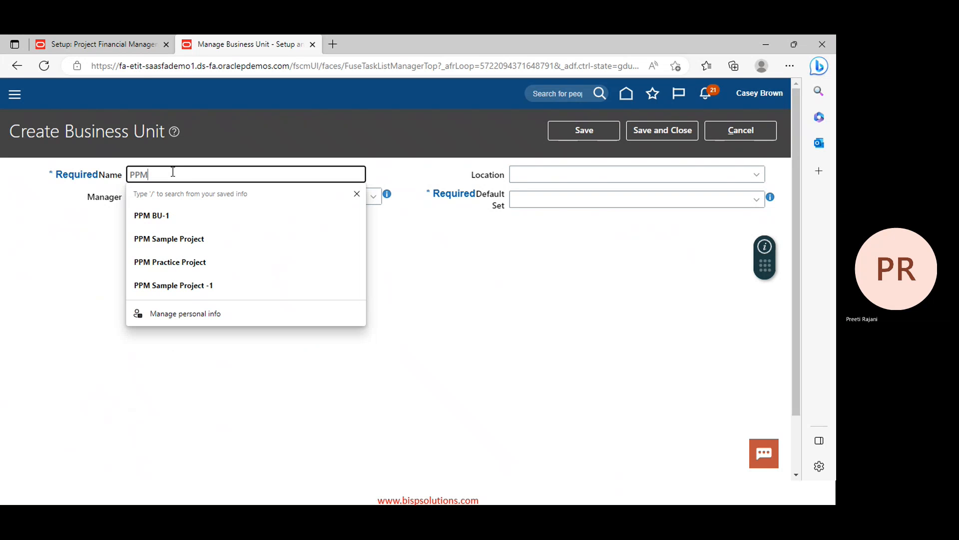
pyautogui.write(' Bus')
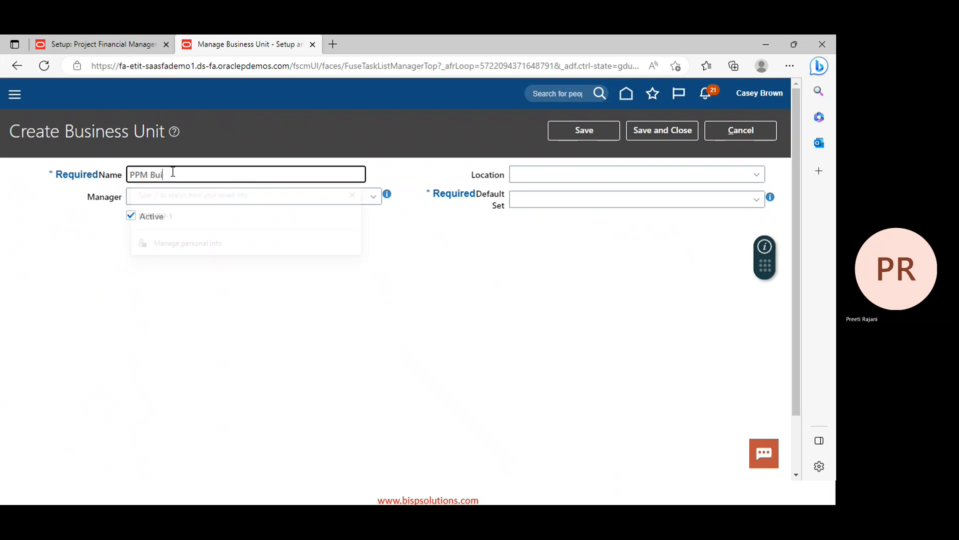
pyautogui.write('iness U')
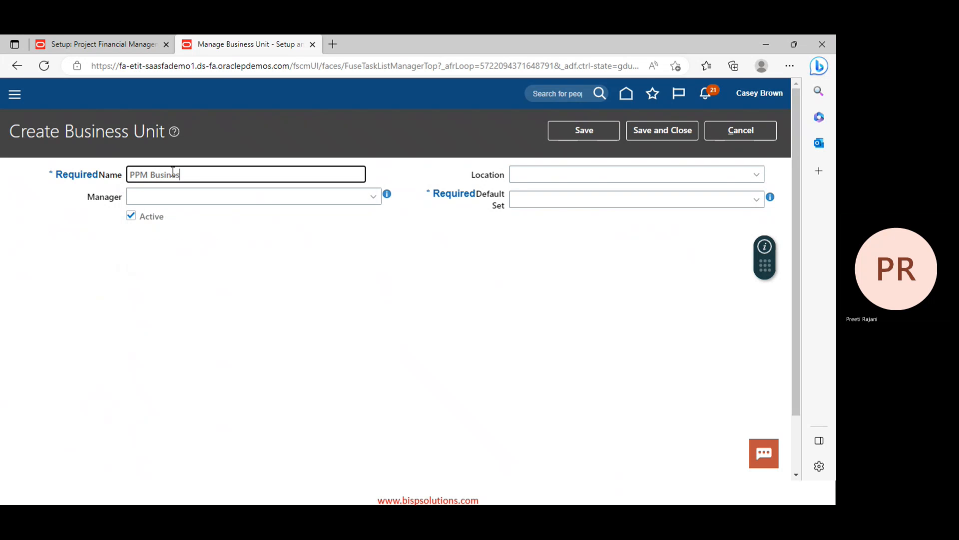
pyautogui.write('nit')
# Search reference data sets for 'common' and pick COMMON as the default set
pyautogui.click(756, 197)
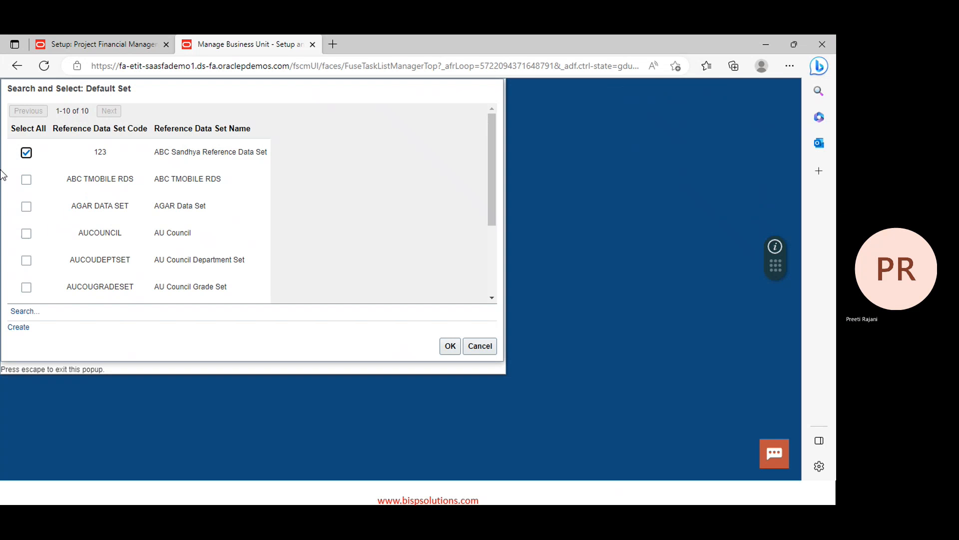
pyautogui.click(21, 311)
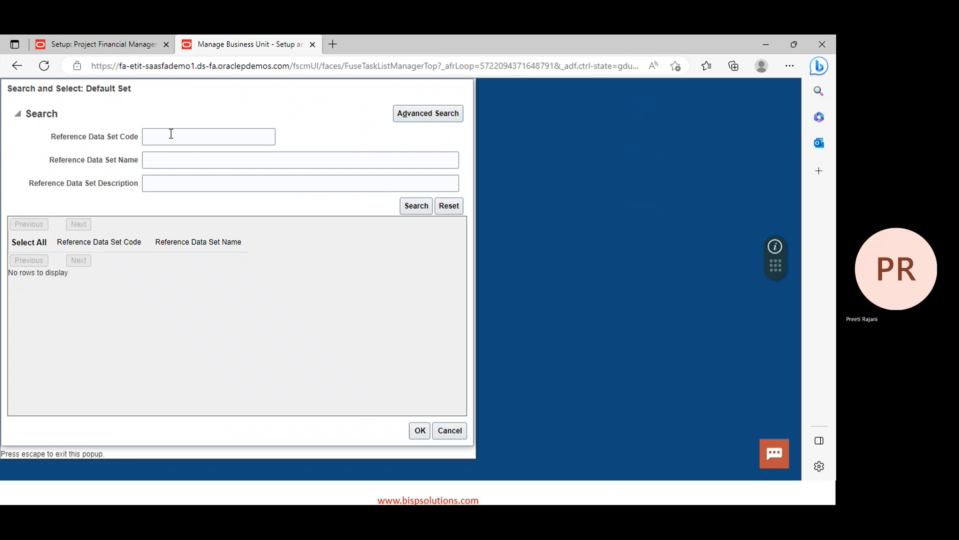
pyautogui.click(170, 136)
pyautogui.write('common')
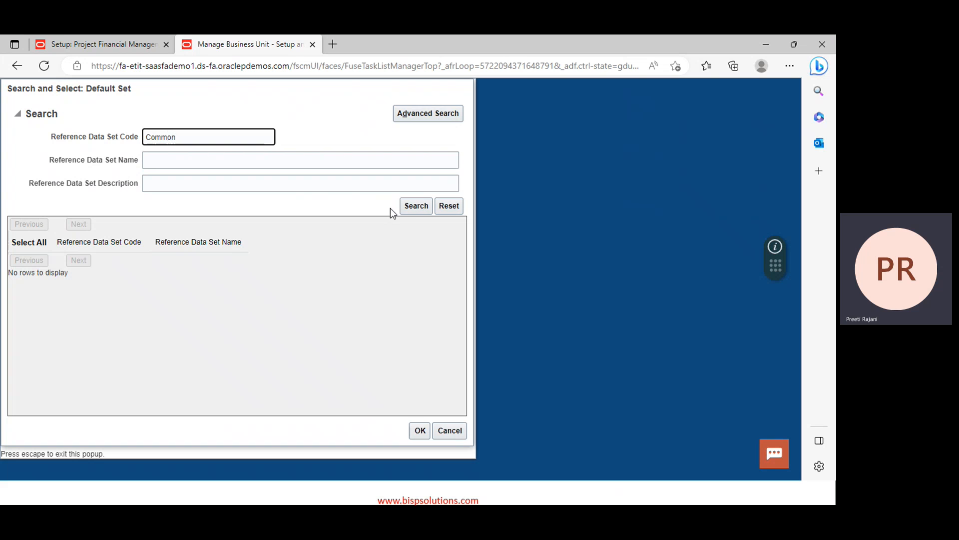
pyautogui.click(412, 207)
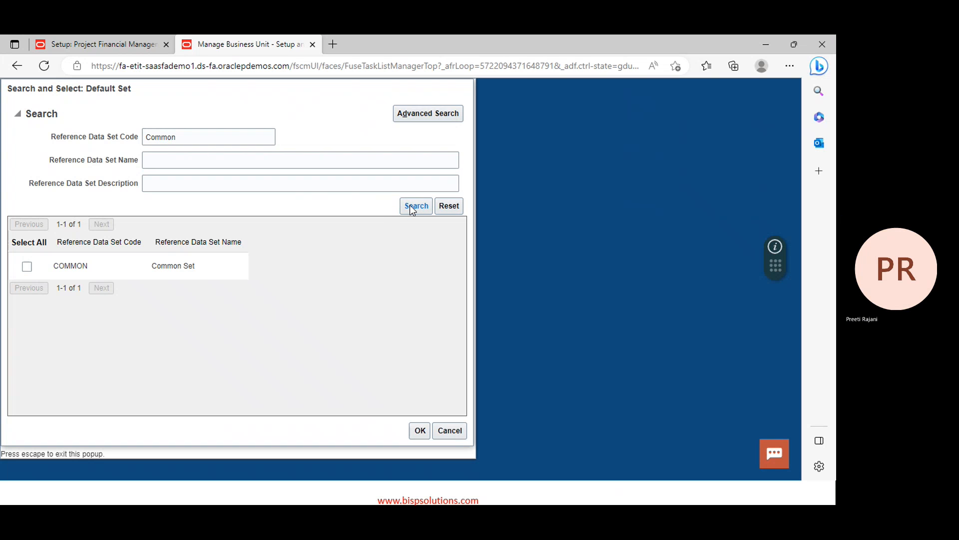
pyautogui.click(27, 269)
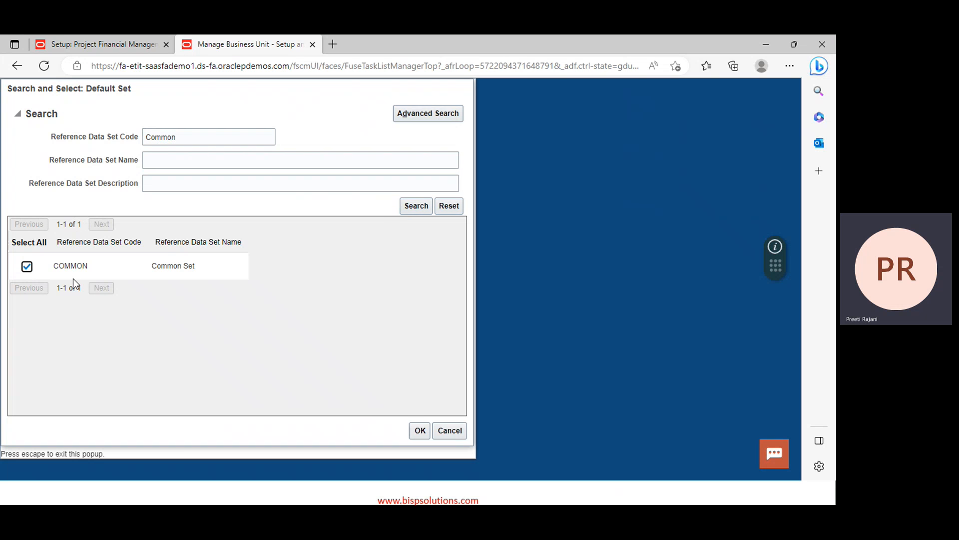
# Confirm COMMON as the default set and save PPM Business Unit
pyautogui.click(420, 431)
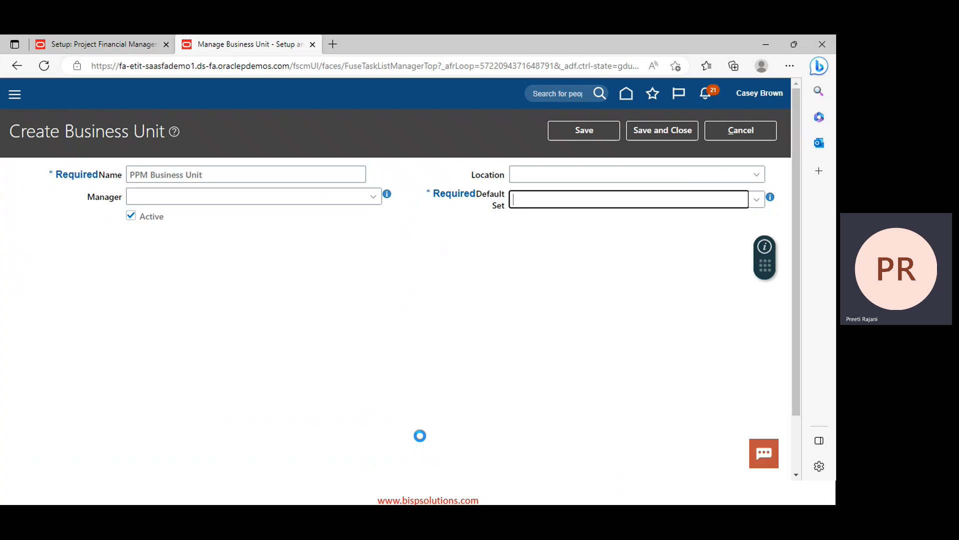
pyautogui.click(666, 128)
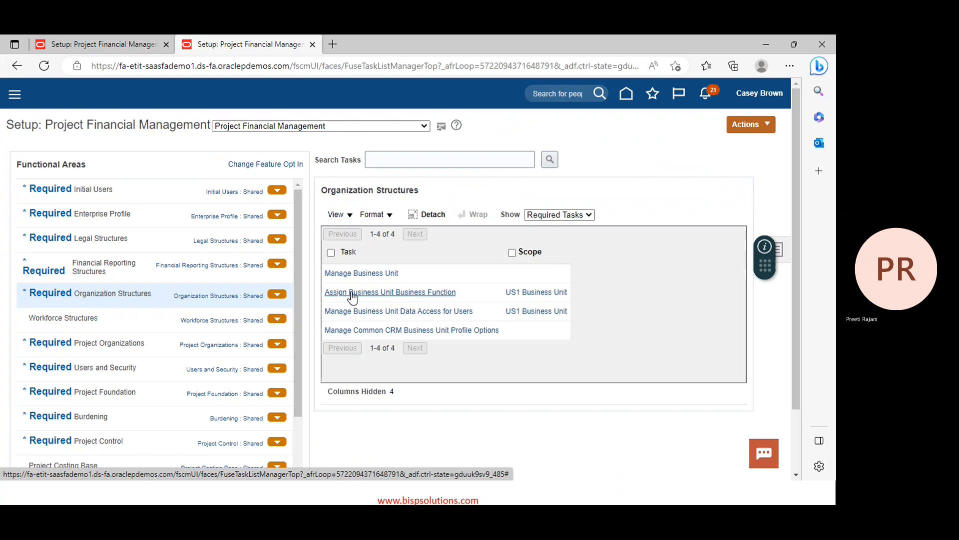
# Leave US1's business functions unchanged and switch the scope to Select and Add a business unit
pyautogui.click(403, 293)
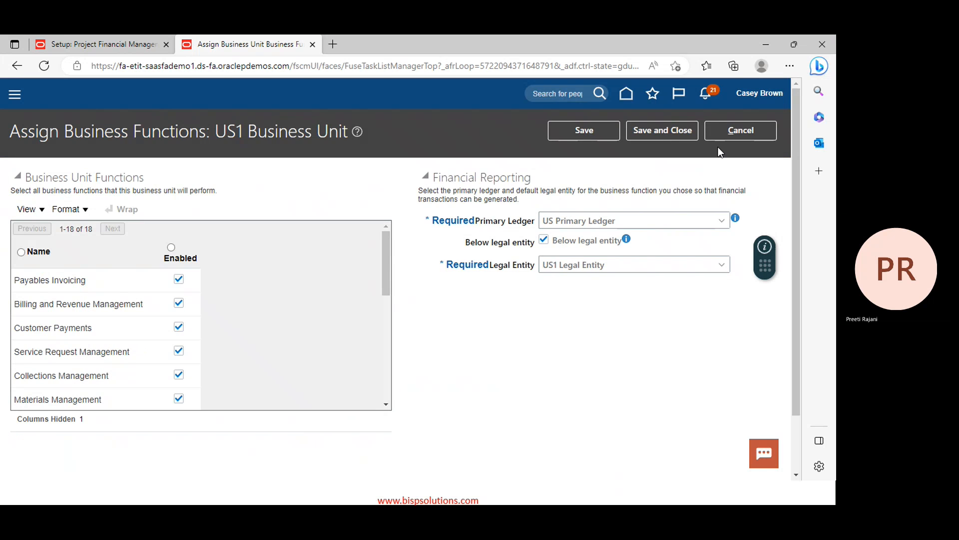
pyautogui.click(742, 125)
pyautogui.click(532, 294)
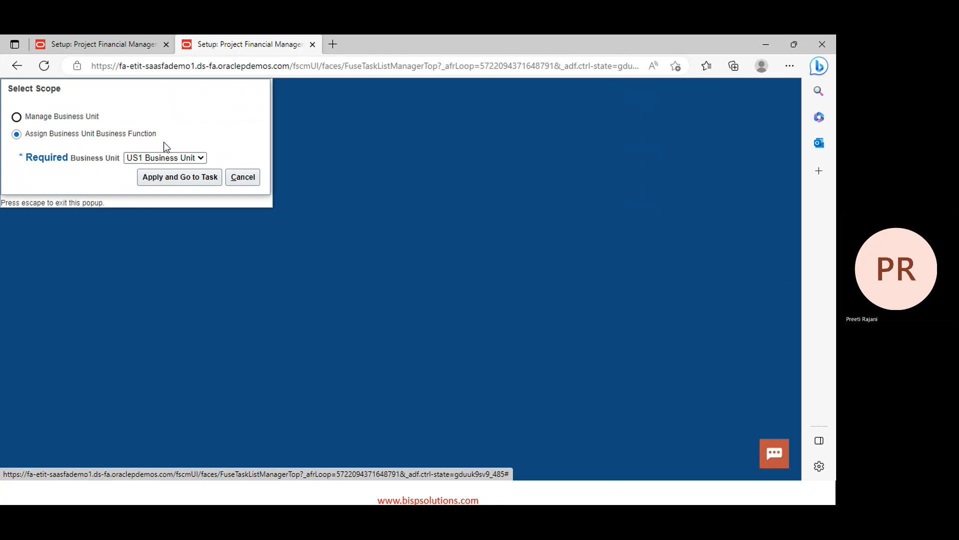
pyautogui.click(169, 158)
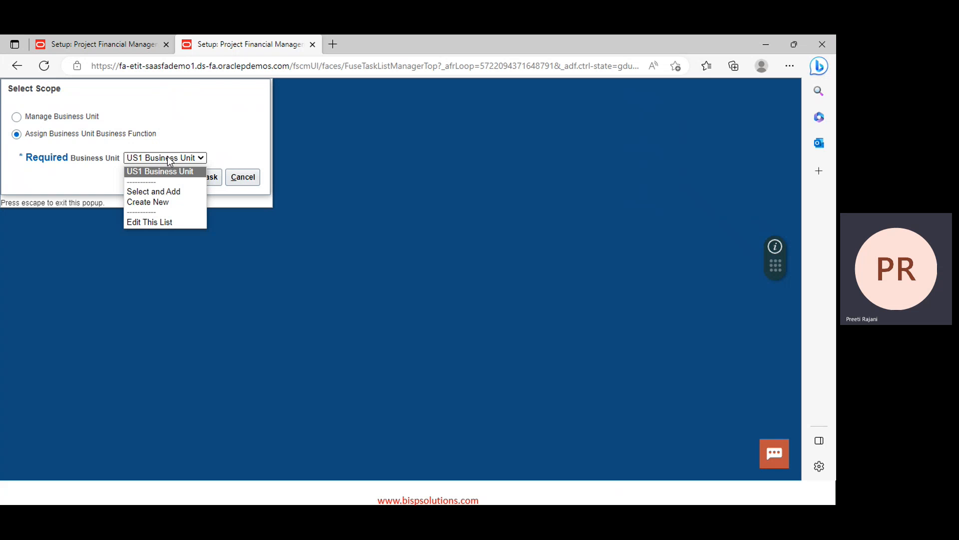
pyautogui.click(160, 191)
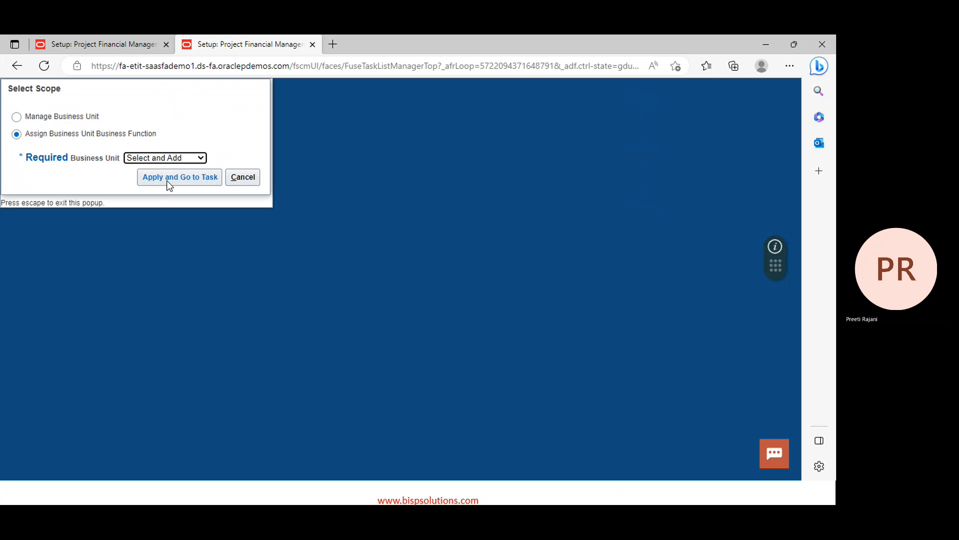
pyautogui.click(167, 180)
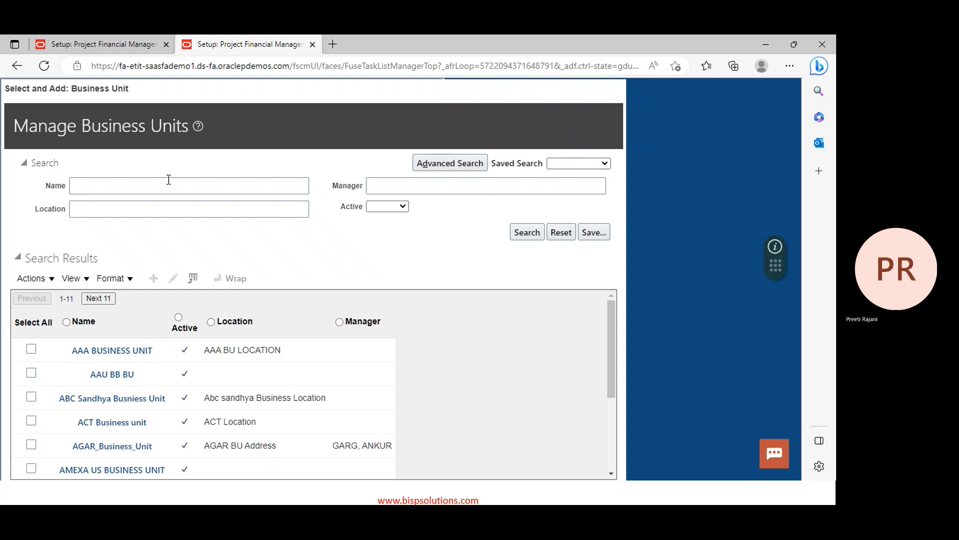
pyautogui.click(166, 184)
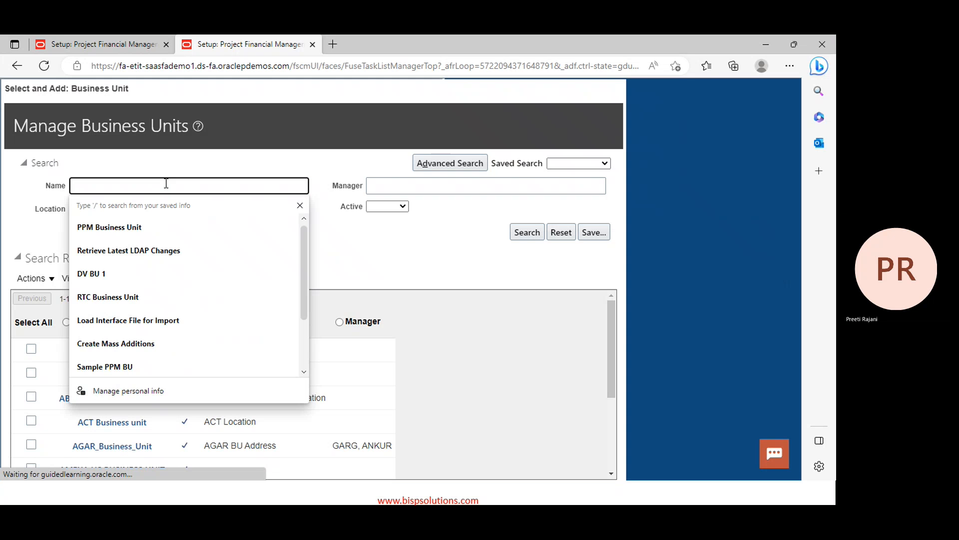
# Search for 'PPM', open PPM Business Unit to check its COMMON default set, then save and close
pyautogui.write('PPM')
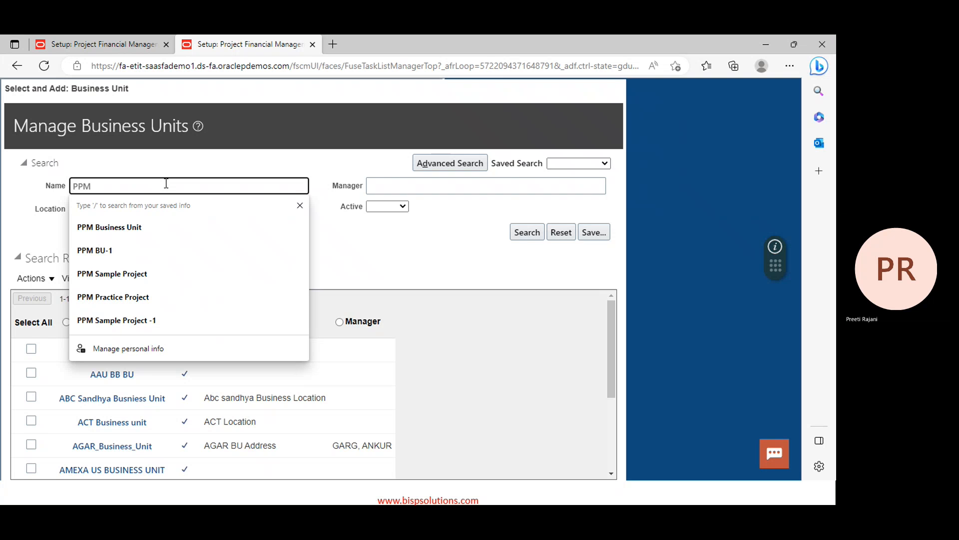
pyautogui.press('Return')
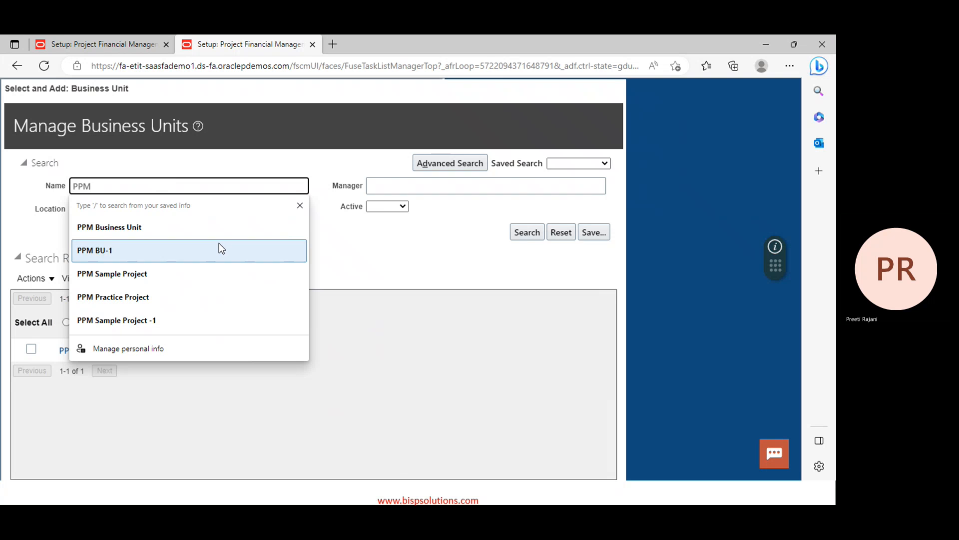
pyautogui.click(391, 247)
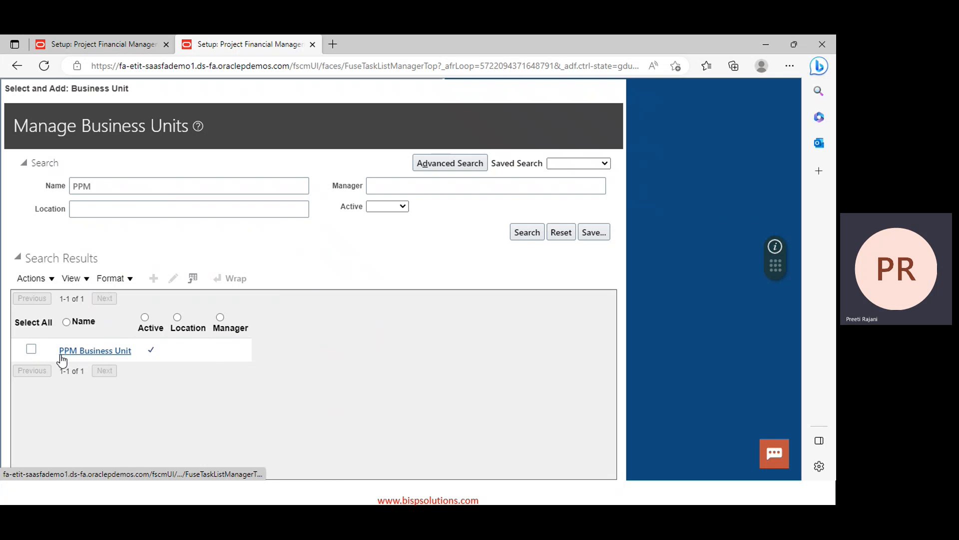
pyautogui.click(30, 351)
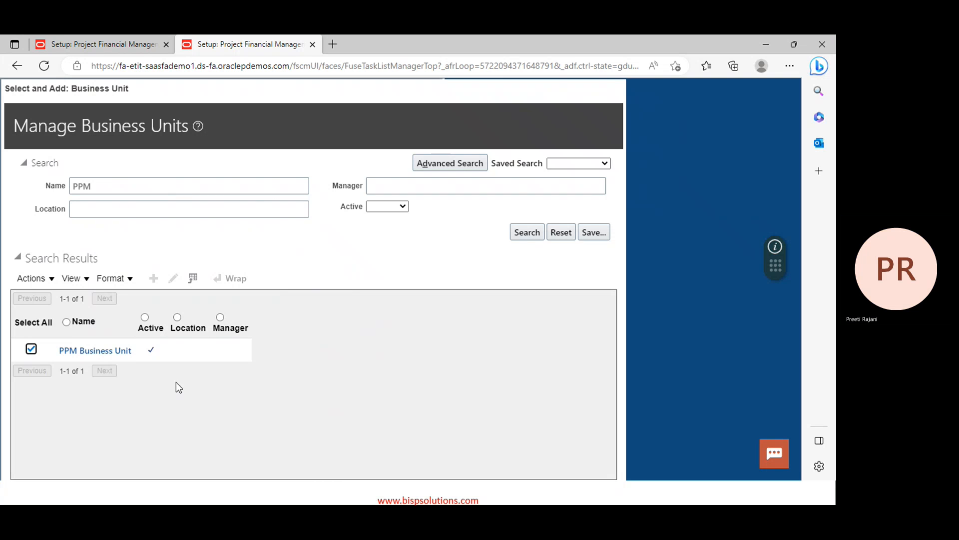
pyautogui.click(493, 269)
pyautogui.click(76, 350)
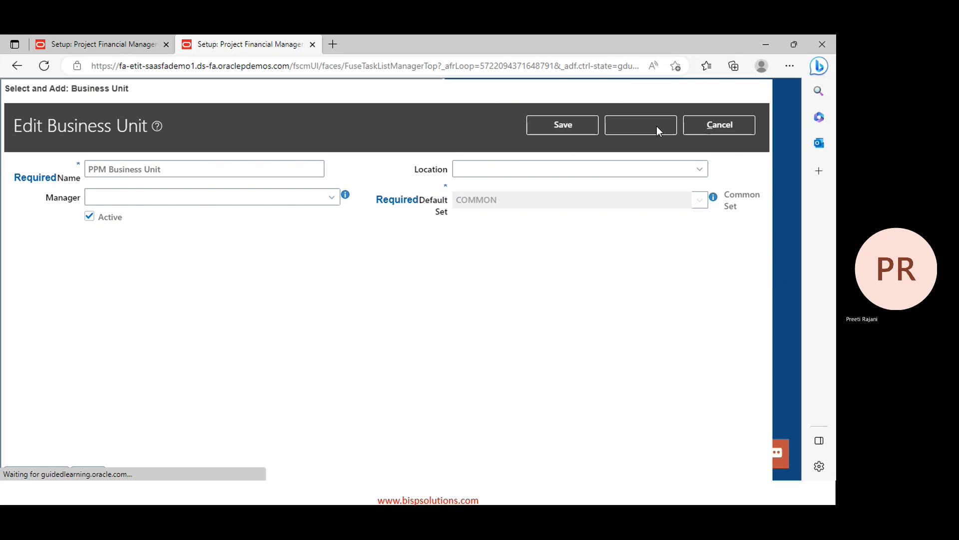
pyautogui.click(656, 126)
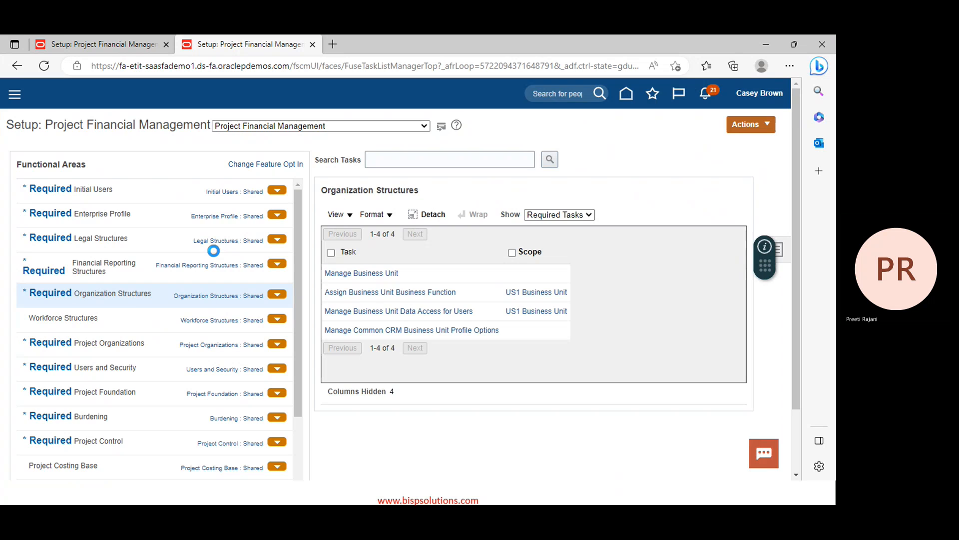
# Reopen the business unit scope and choose Select and Add again
pyautogui.click(521, 295)
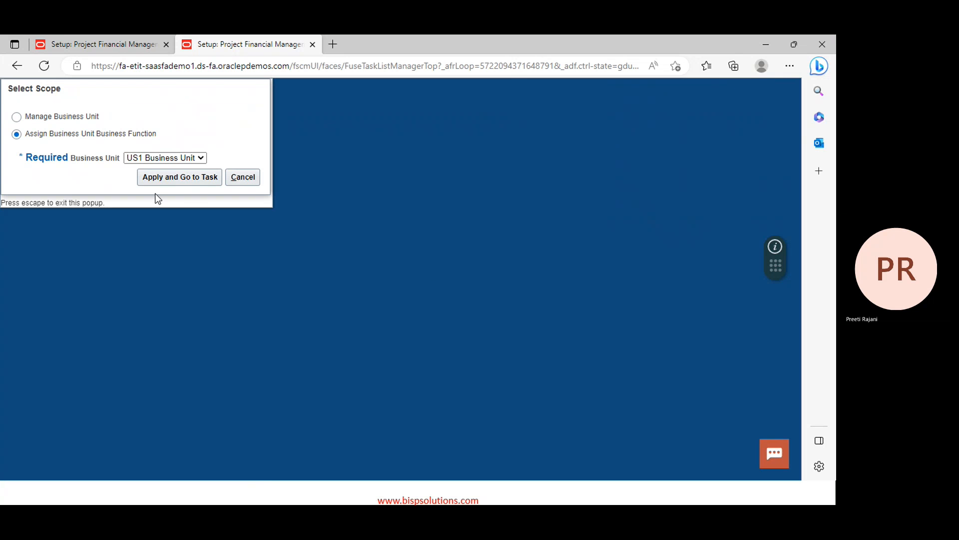
pyautogui.click(178, 158)
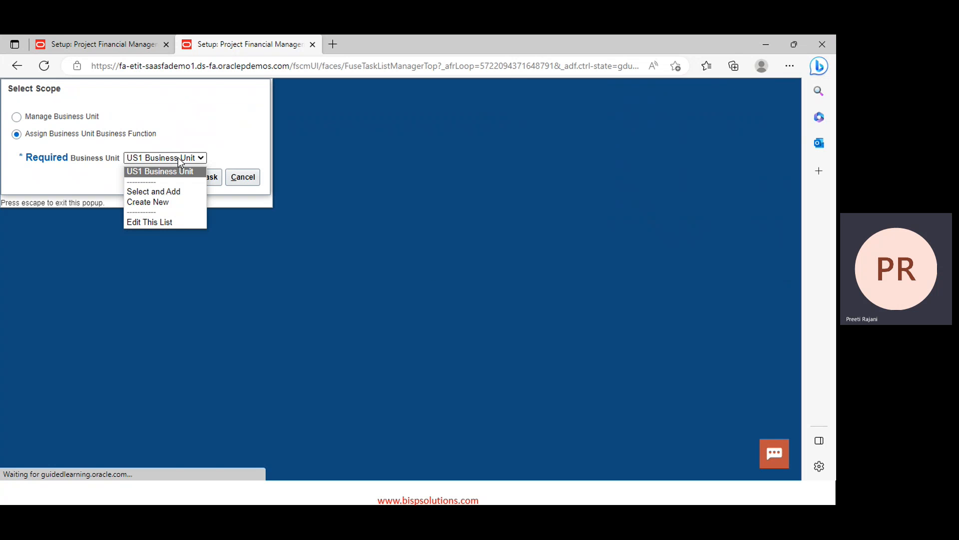
pyautogui.click(170, 192)
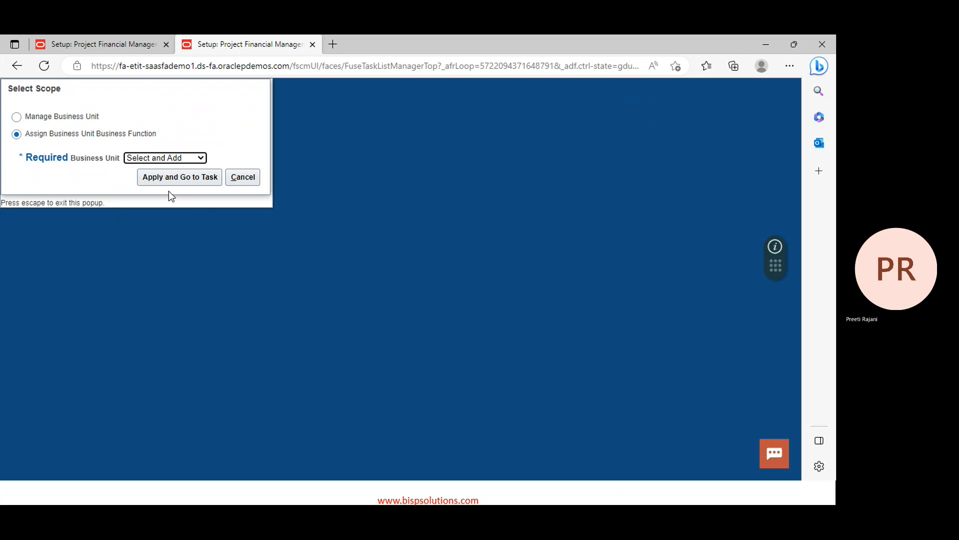
pyautogui.click(201, 177)
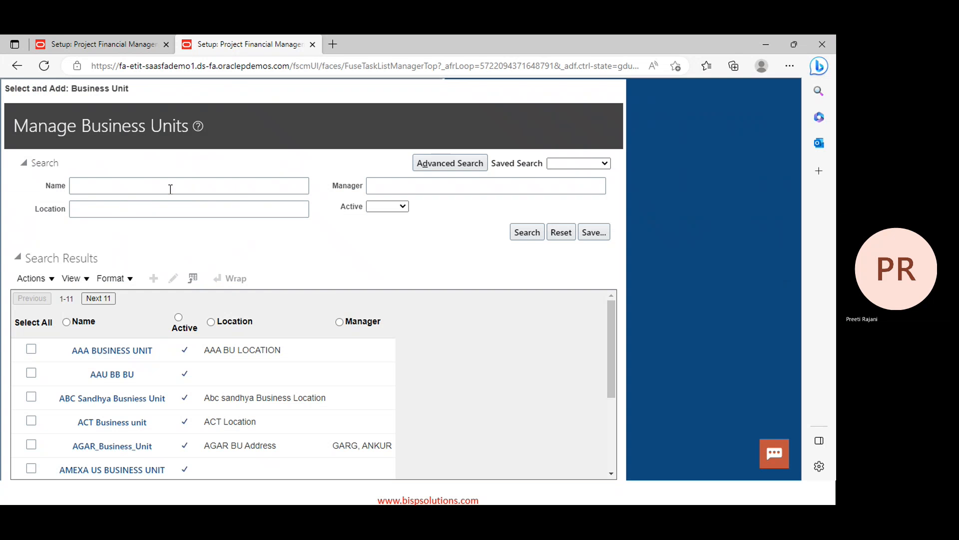
# Search business units for 'PPM Business Unit' and tick its row
pyautogui.click(171, 189)
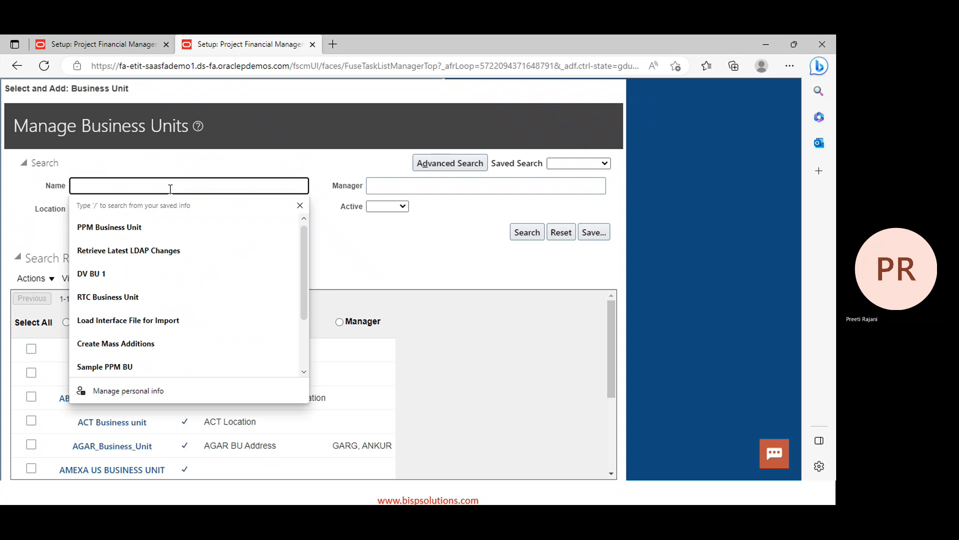
pyautogui.press('Down')
pyautogui.click(223, 246)
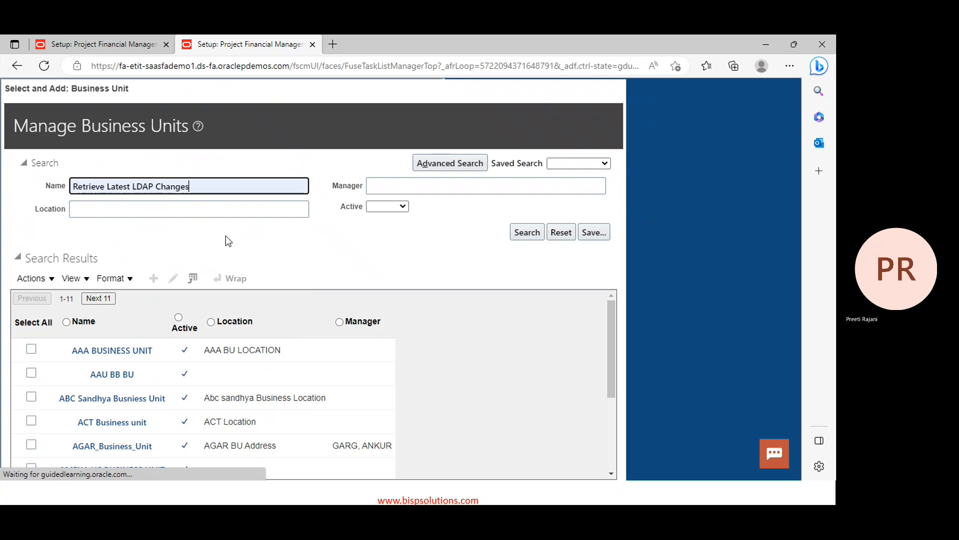
pyautogui.tripleClick(241, 181)
pyautogui.write('PPM')
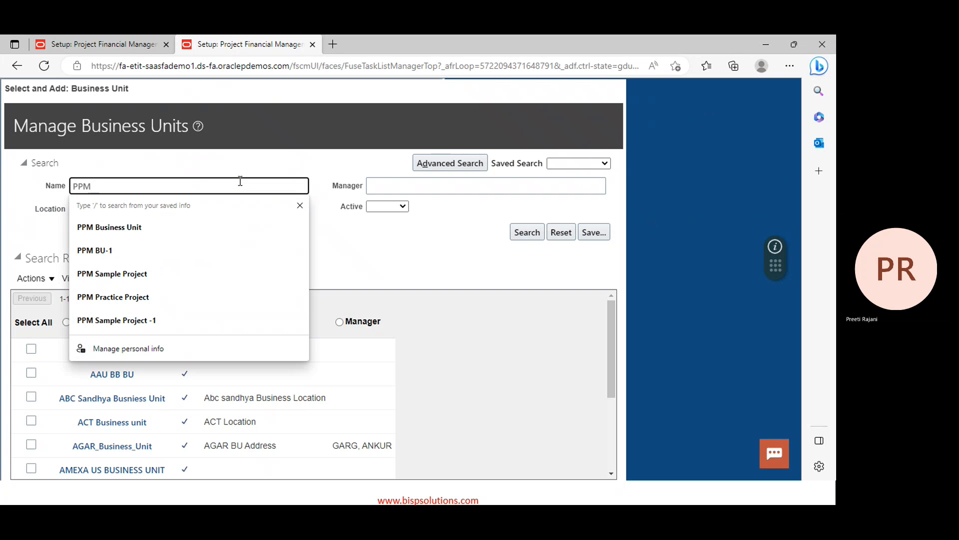
pyautogui.press('Down')
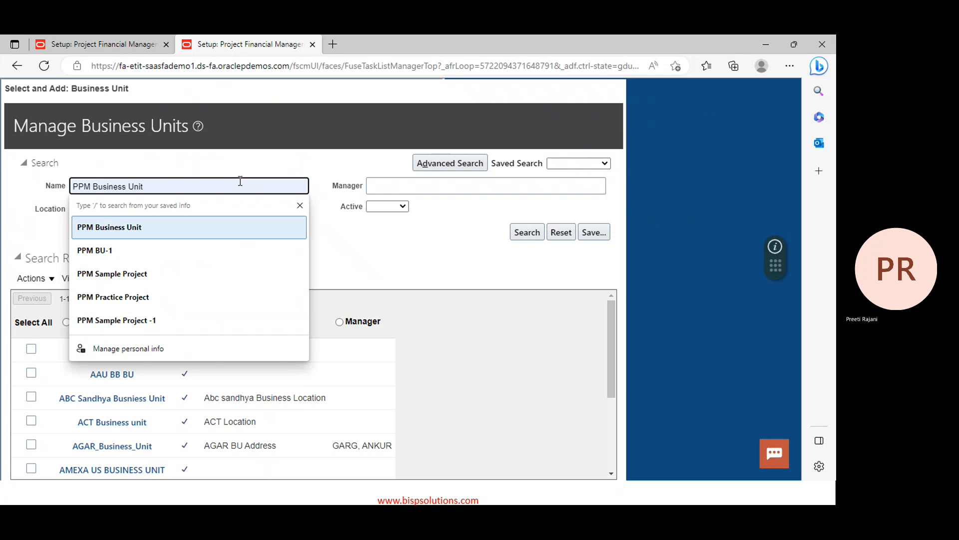
pyautogui.press('Return')
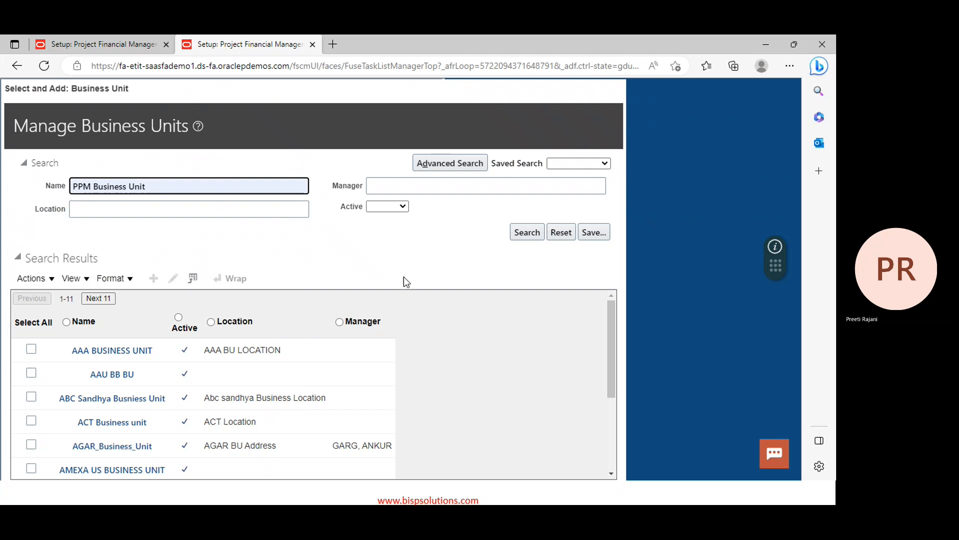
pyautogui.scroll(-3, 609, 385)
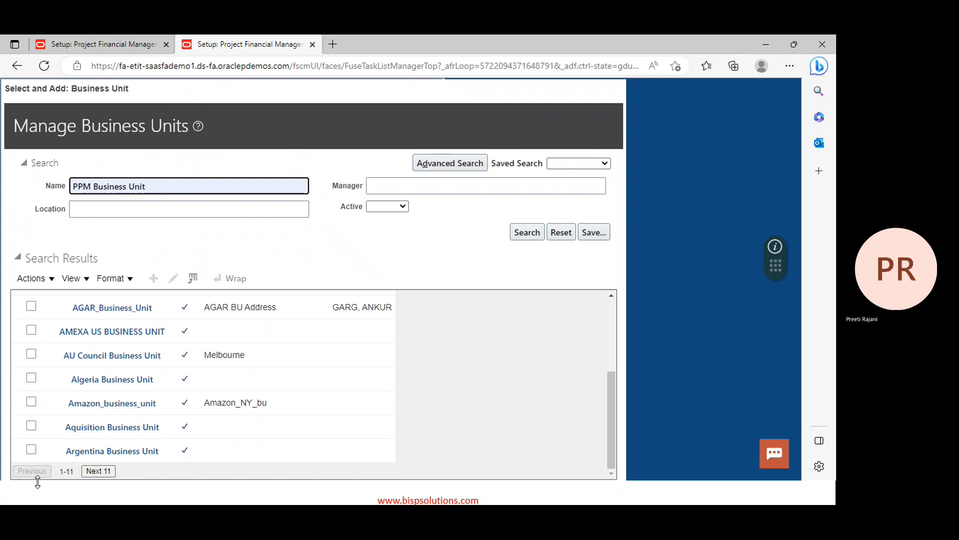
pyautogui.click(527, 233)
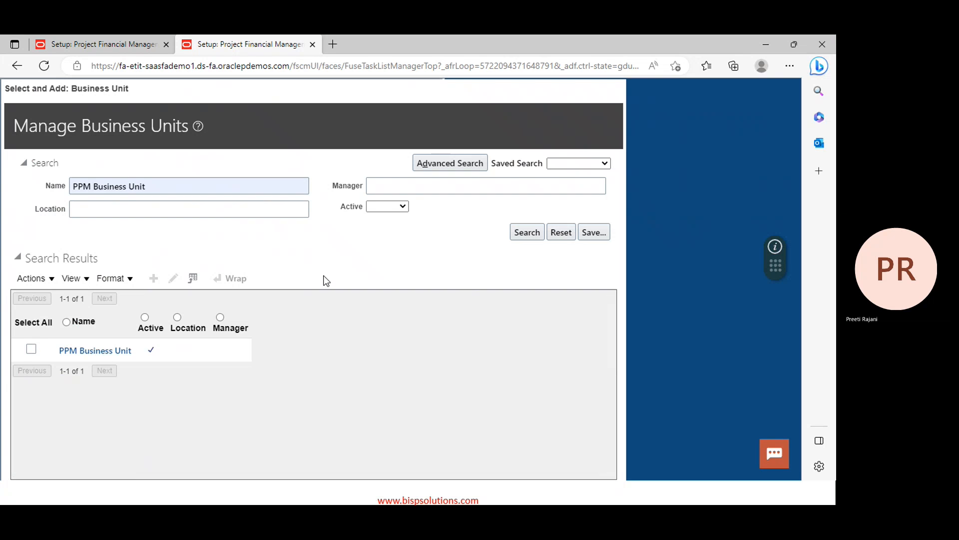
pyautogui.click(32, 349)
# Switch between the browser tabs back to the Fusion home page
pyautogui.click(127, 48)
pyautogui.click(625, 98)
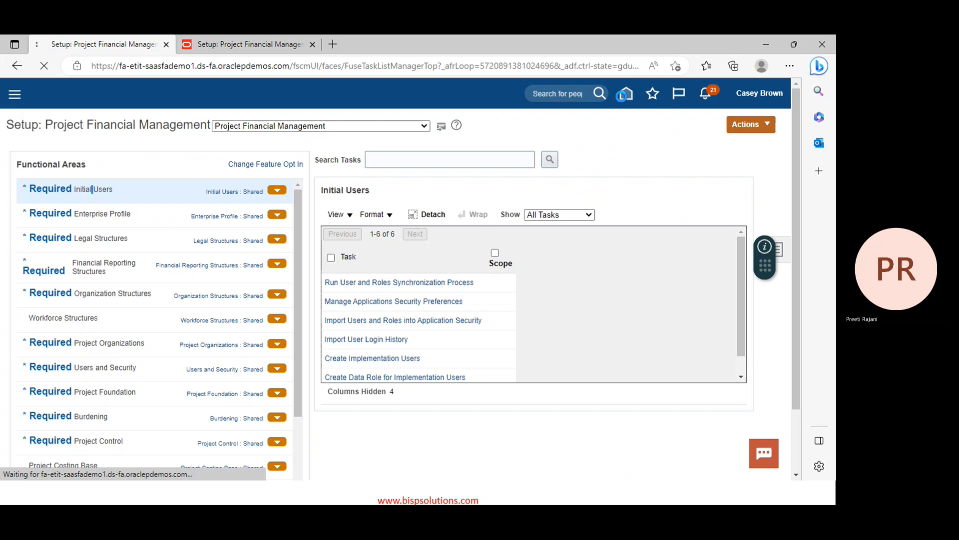
pyautogui.click(248, 44)
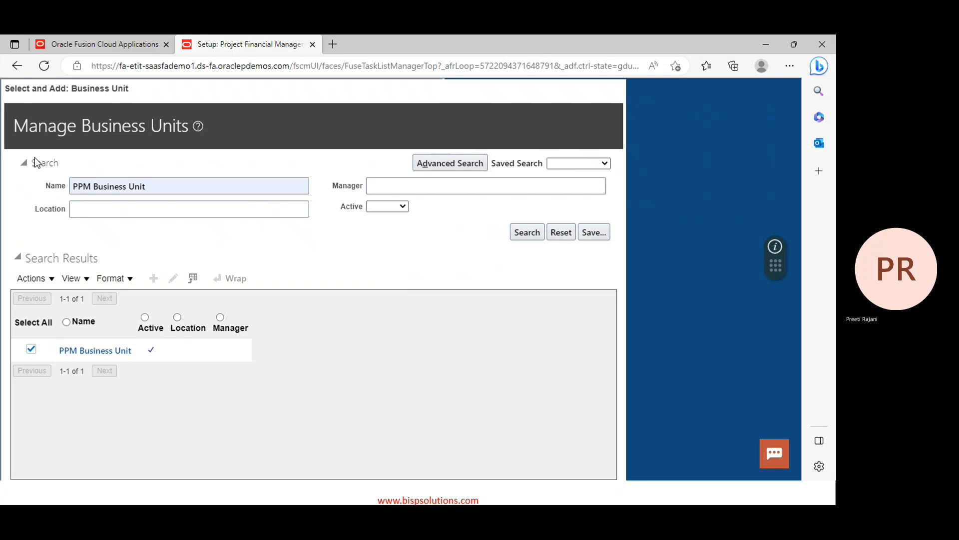
pyautogui.click(17, 66)
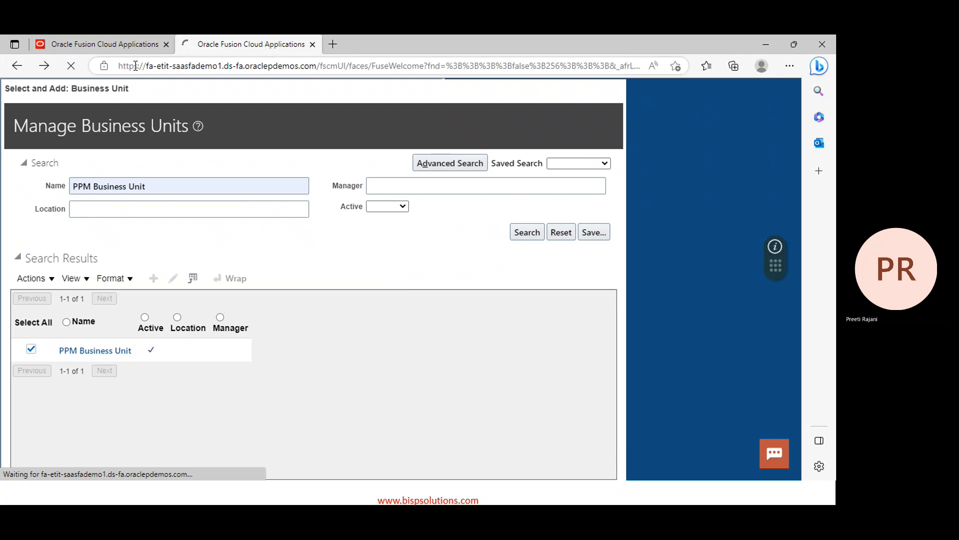
pyautogui.click(145, 44)
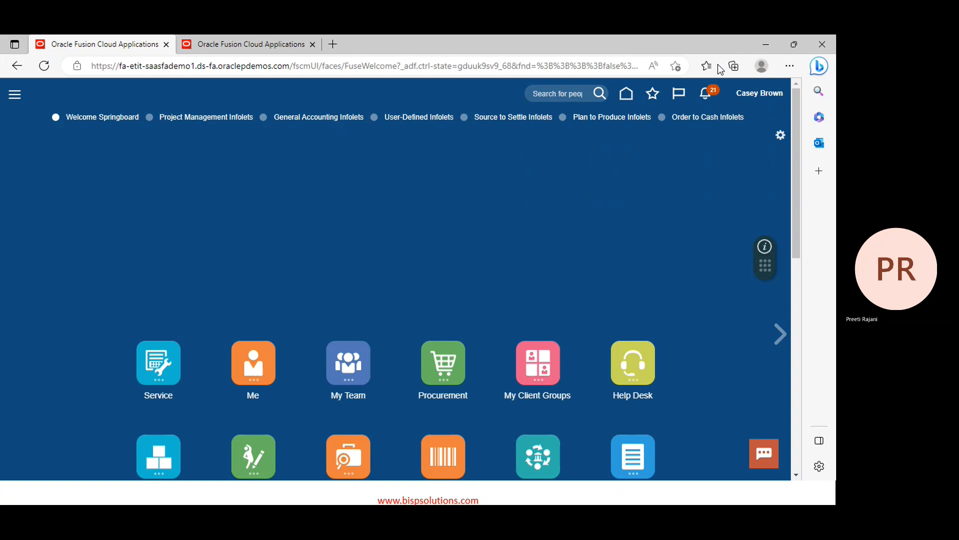
pyautogui.click(757, 100)
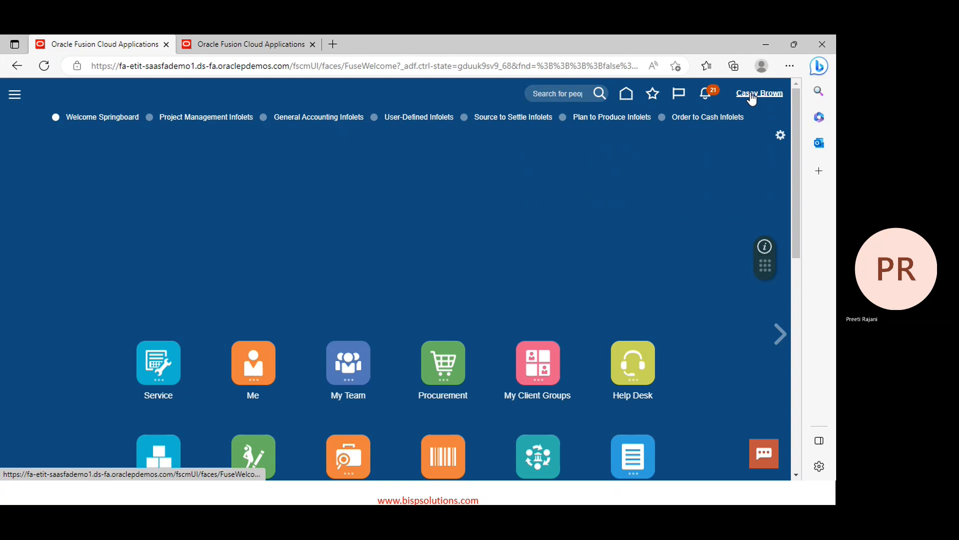
pyautogui.click(291, 44)
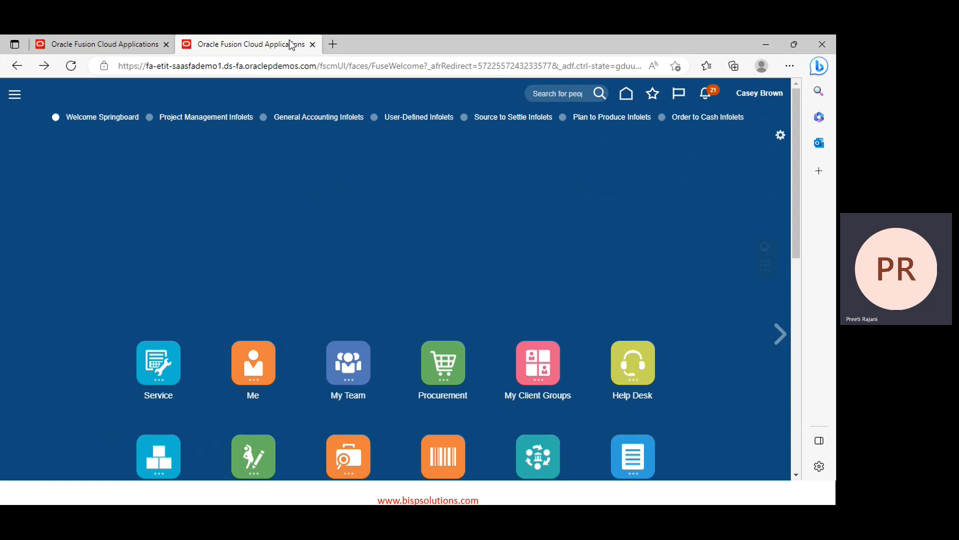
pyautogui.click(133, 46)
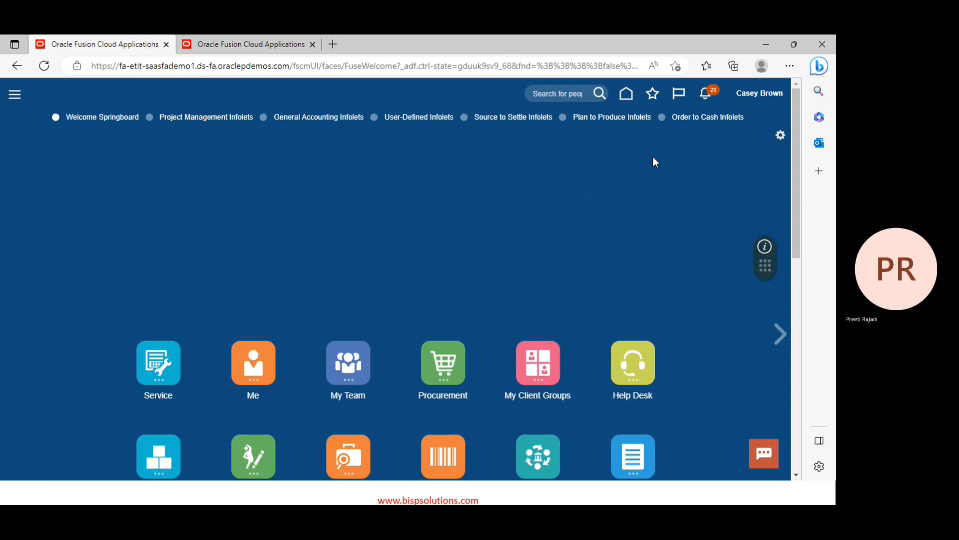
# Open Setup and Maintenance for Project Financial Management and pick the US1 Business Unit scope under Organization Structures
pyautogui.click(747, 100)
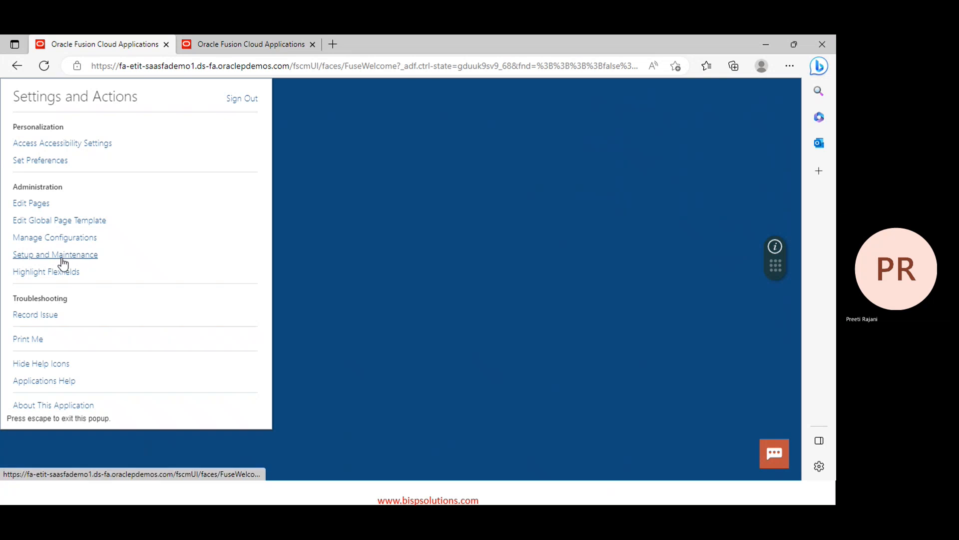
pyautogui.click(60, 255)
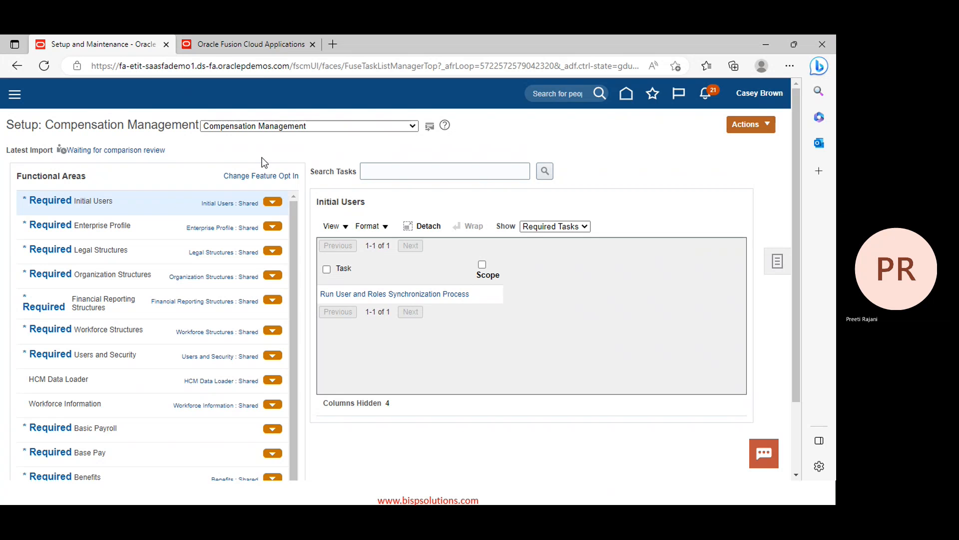
pyautogui.click(413, 126)
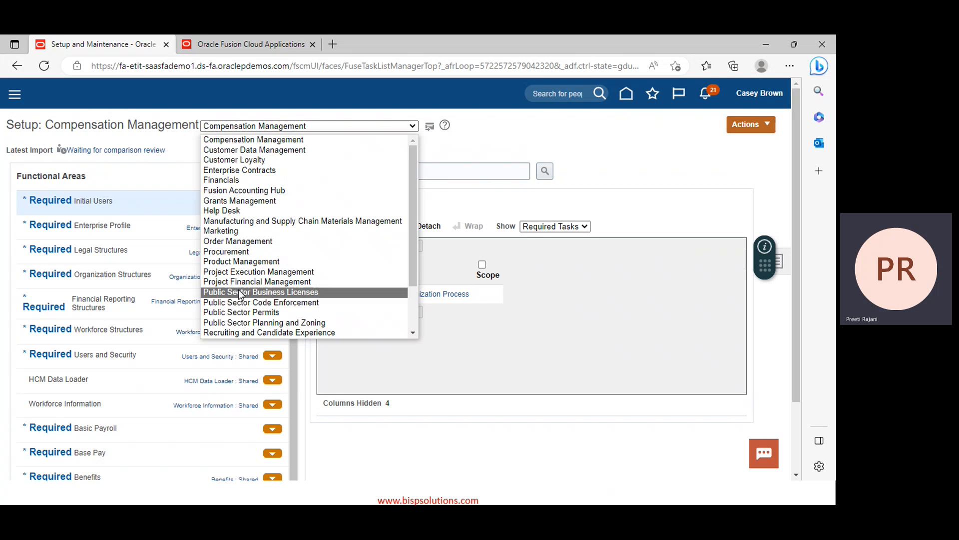
pyautogui.click(280, 281)
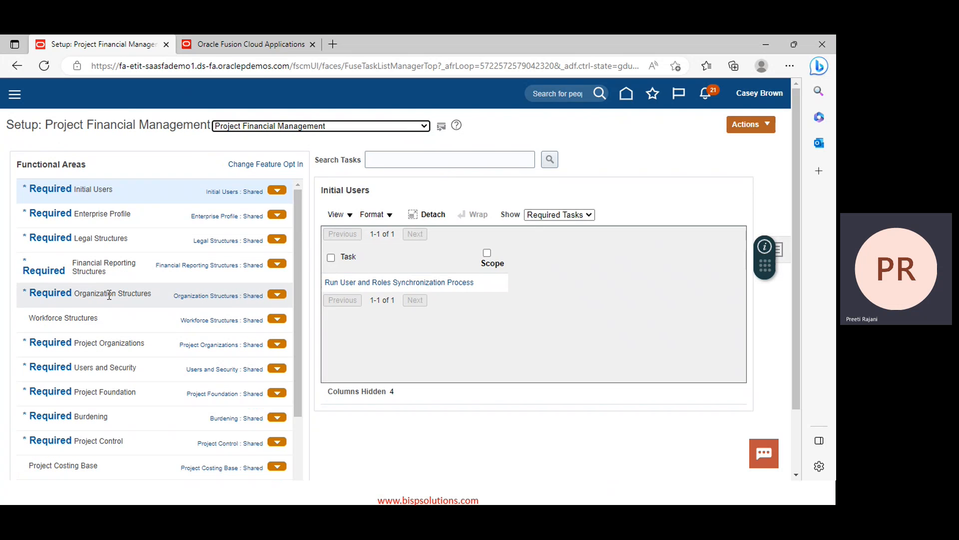
pyautogui.click(109, 296)
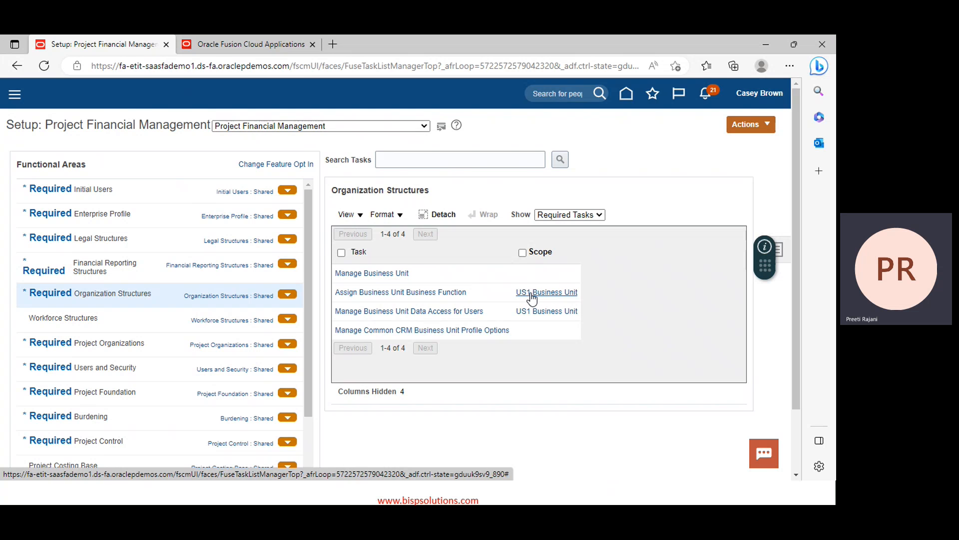
pyautogui.click(531, 294)
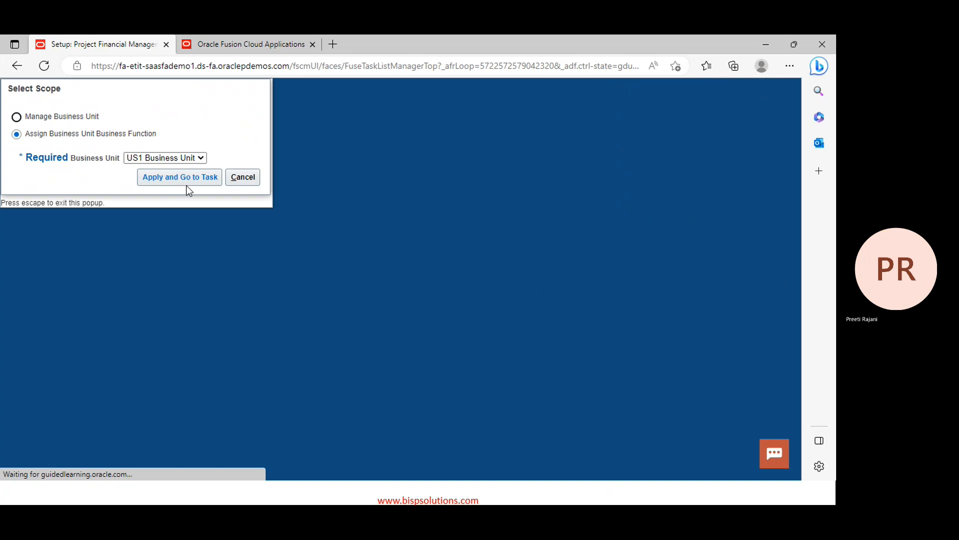
# Open US1 Business Unit's business functions, keep Customer Payments enabled, and review the ledger and legal entity settings
pyautogui.click(160, 176)
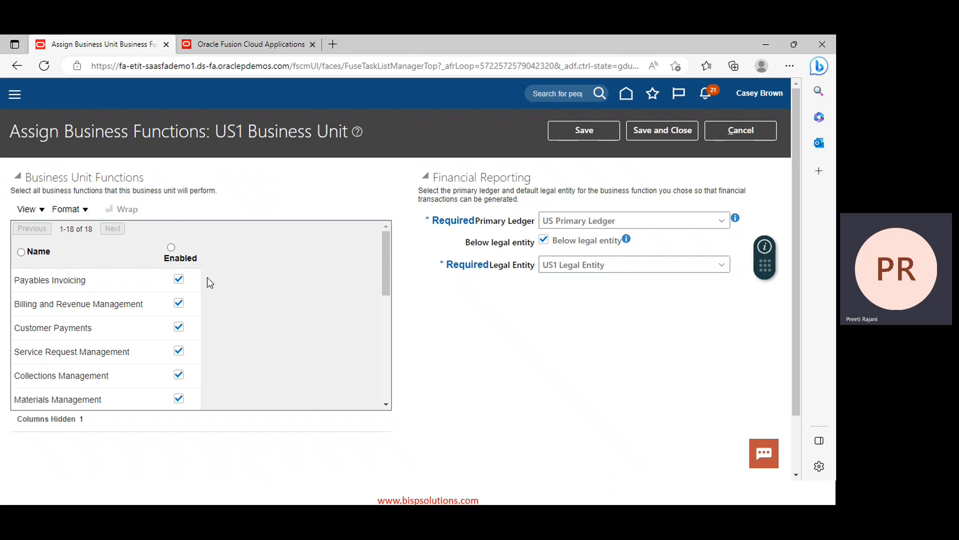
pyautogui.scroll(-1, 140, 299)
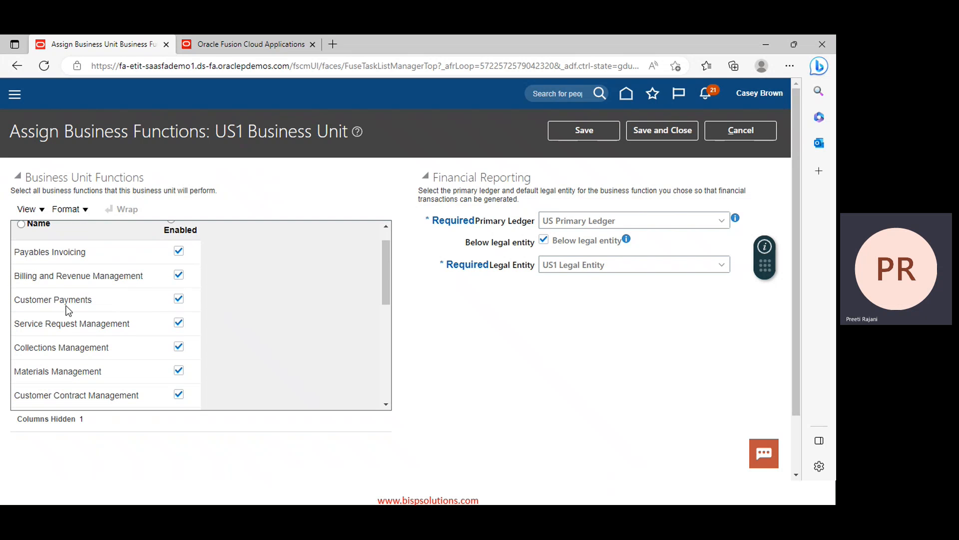
pyautogui.click(178, 300)
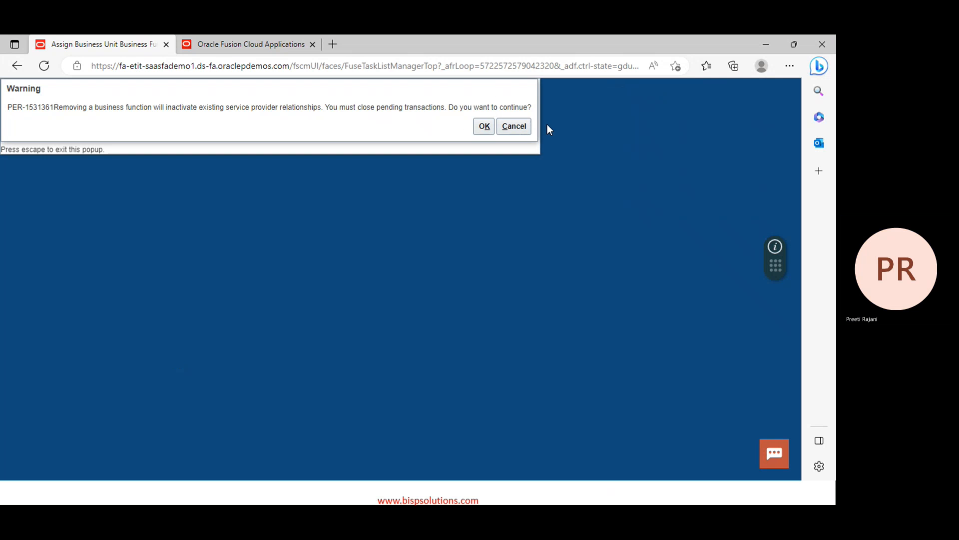
pyautogui.click(509, 132)
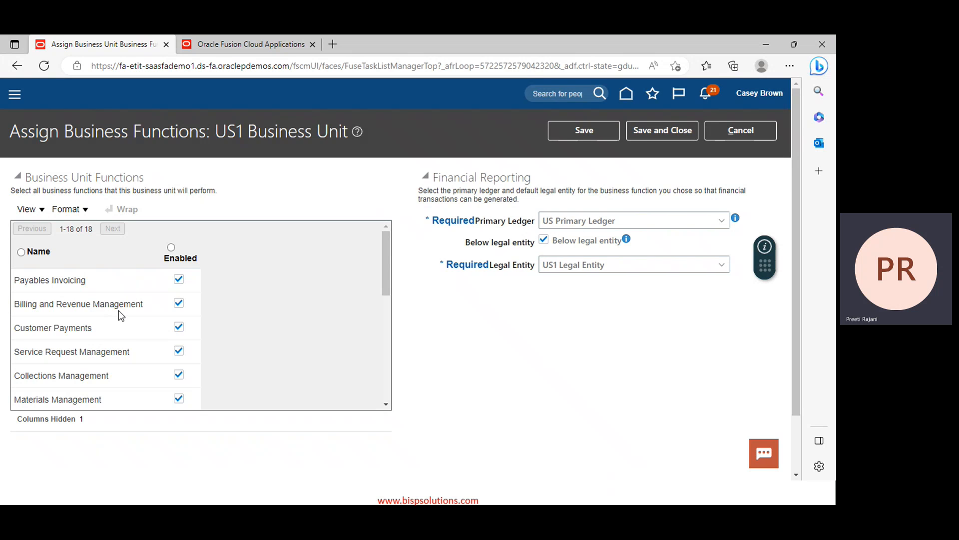
pyautogui.scroll(-3, 125, 318)
pyautogui.scroll(-2, 125, 318)
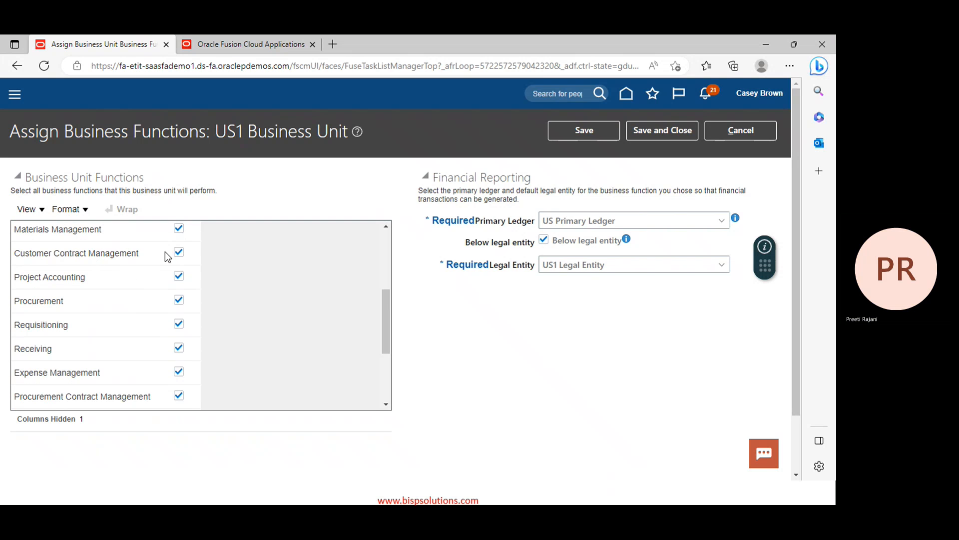
pyautogui.scroll(-2, 114, 283)
pyautogui.scroll(-2, 114, 283)
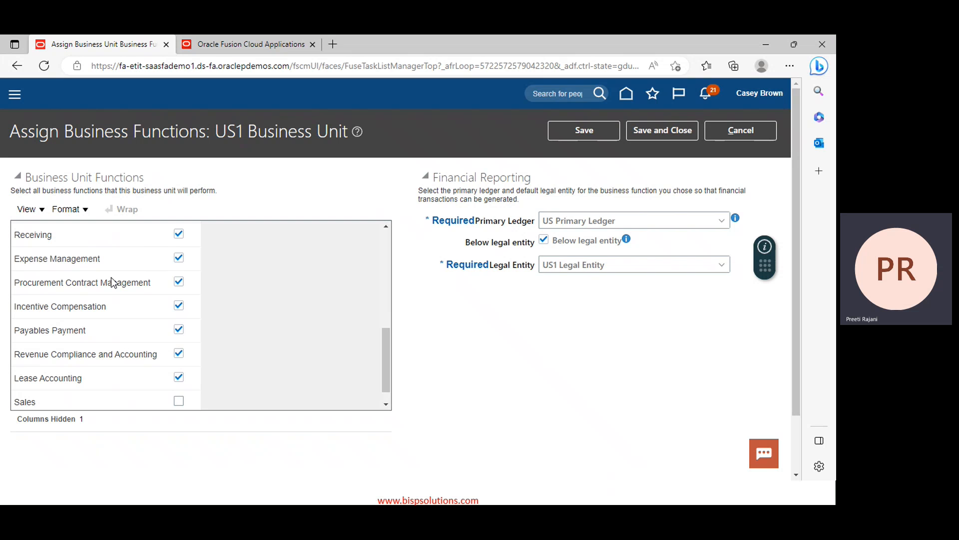
pyautogui.scroll(-1, 113, 283)
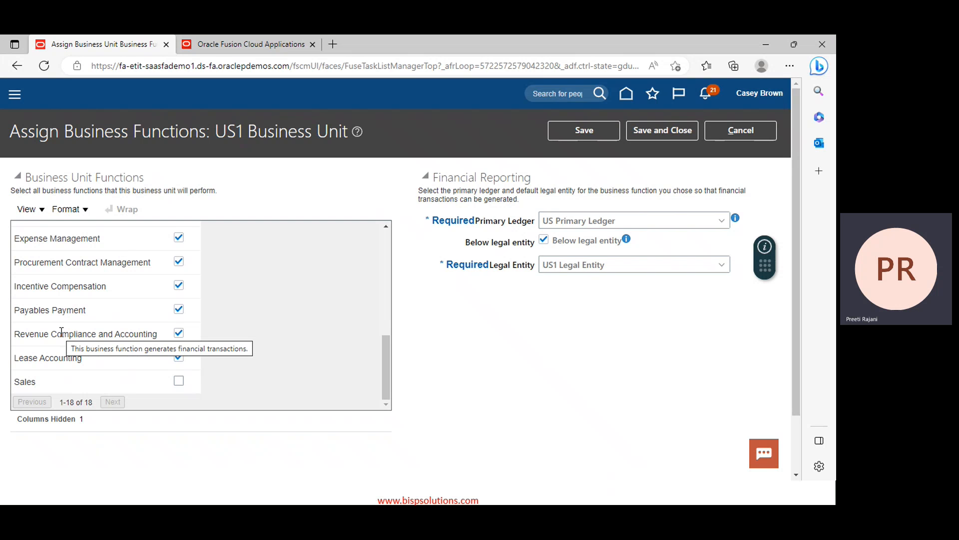
pyautogui.scroll(5, 155, 345)
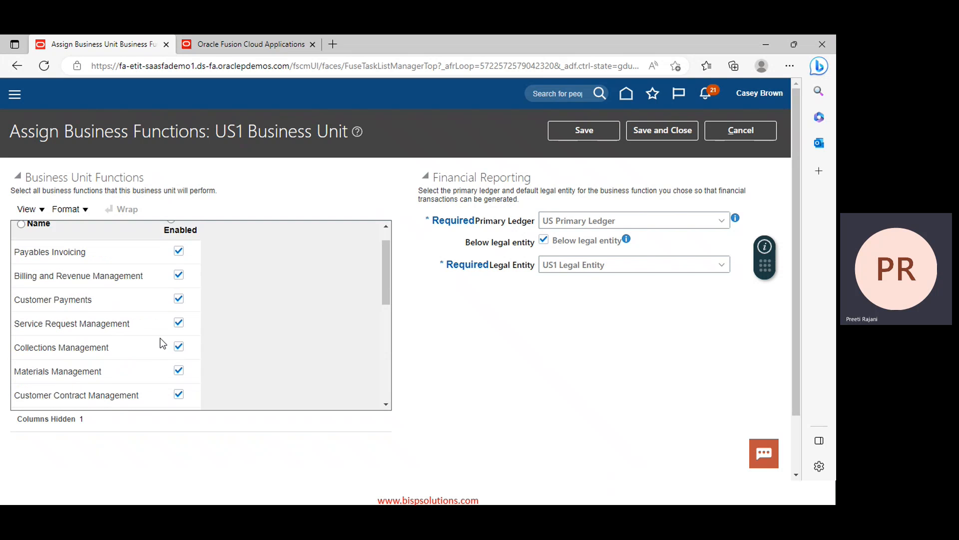
pyautogui.scroll(1, 163, 343)
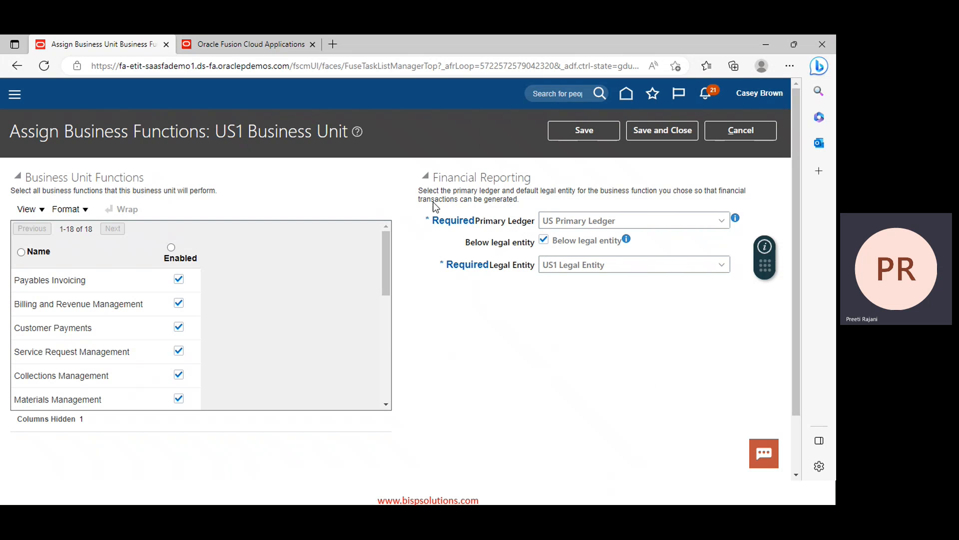
# Save the function assignments, accepting the PER-1531498 legal entity warning
pyautogui.click(664, 131)
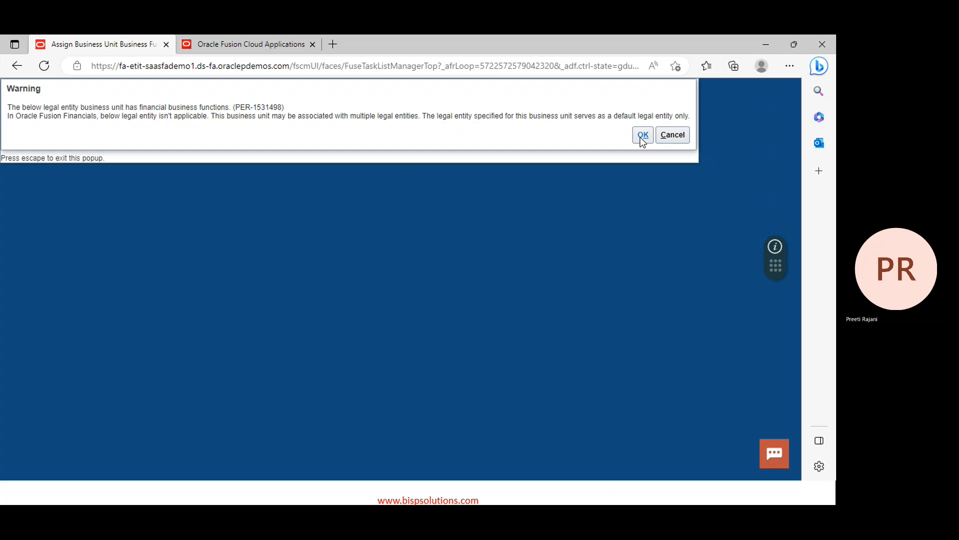
pyautogui.click(643, 135)
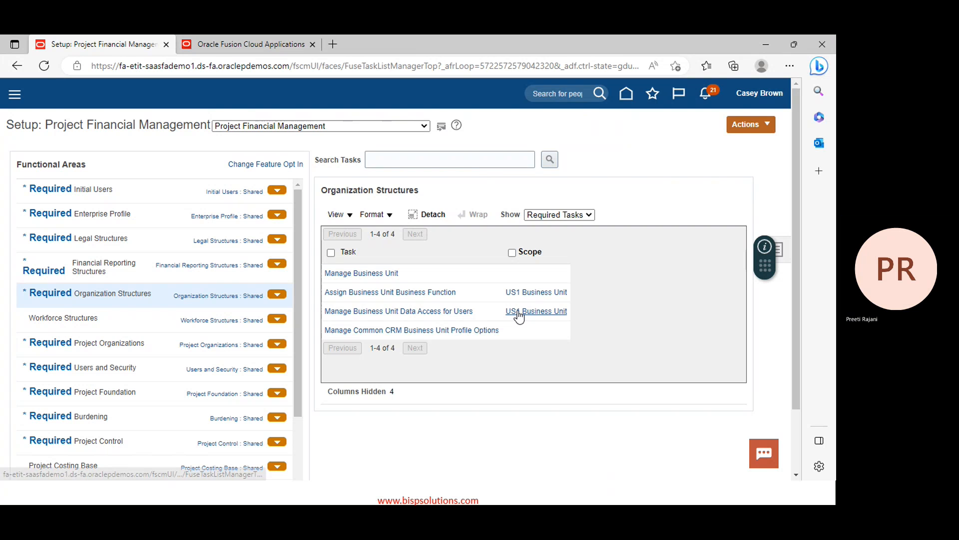
# Open Manage Business Unit Data Access for US1 Business Unit and add a new entry
pyautogui.click(517, 311)
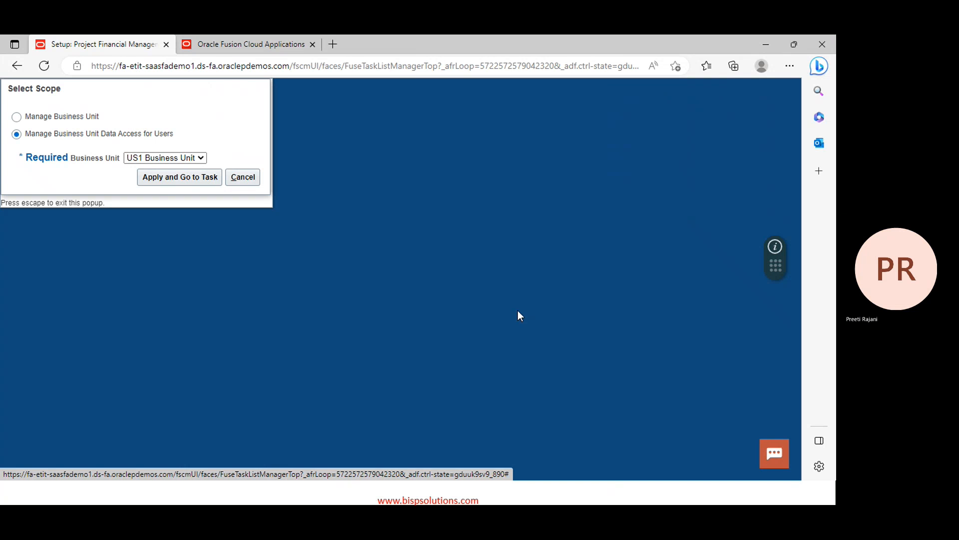
pyautogui.click(193, 180)
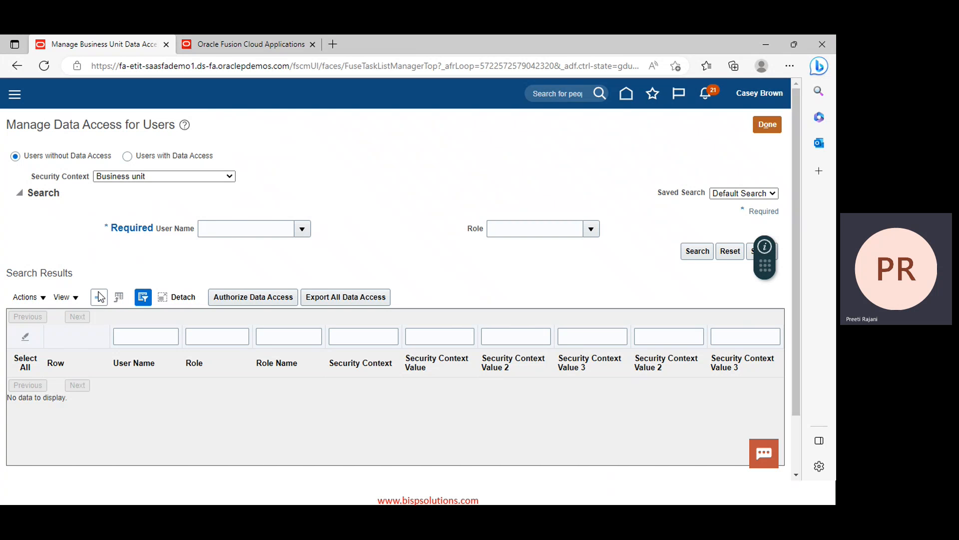
pyautogui.click(99, 295)
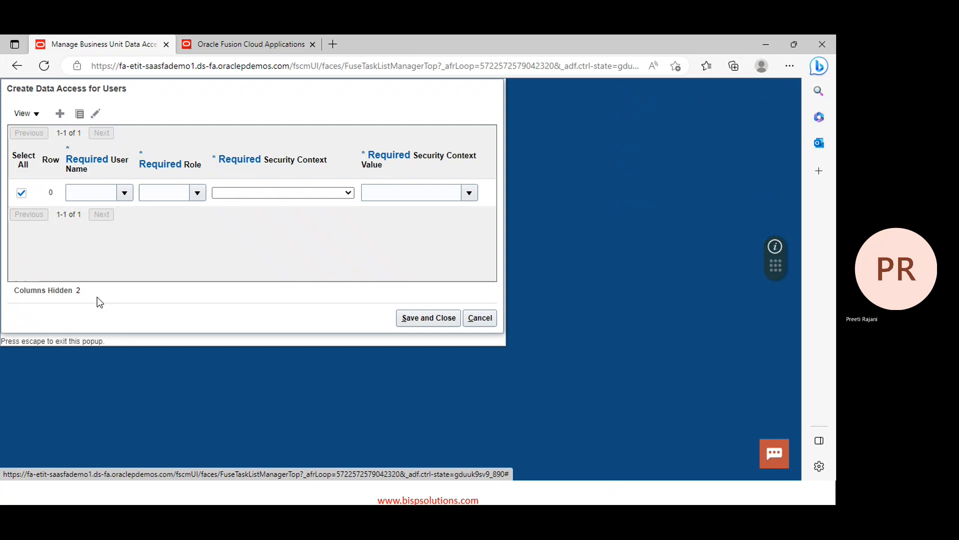
# Search users by surname and fill the matching user into the new row
pyautogui.click(123, 192)
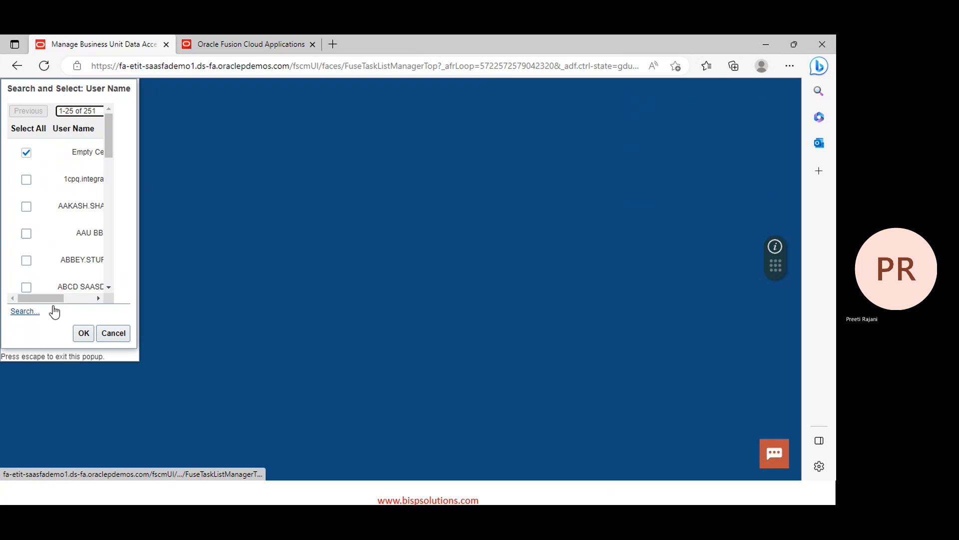
pyautogui.moveTo(53, 301)
pyautogui.mouseDown()
pyautogui.moveTo(83, 299)
pyautogui.moveTo(60, 299)
pyautogui.mouseUp()
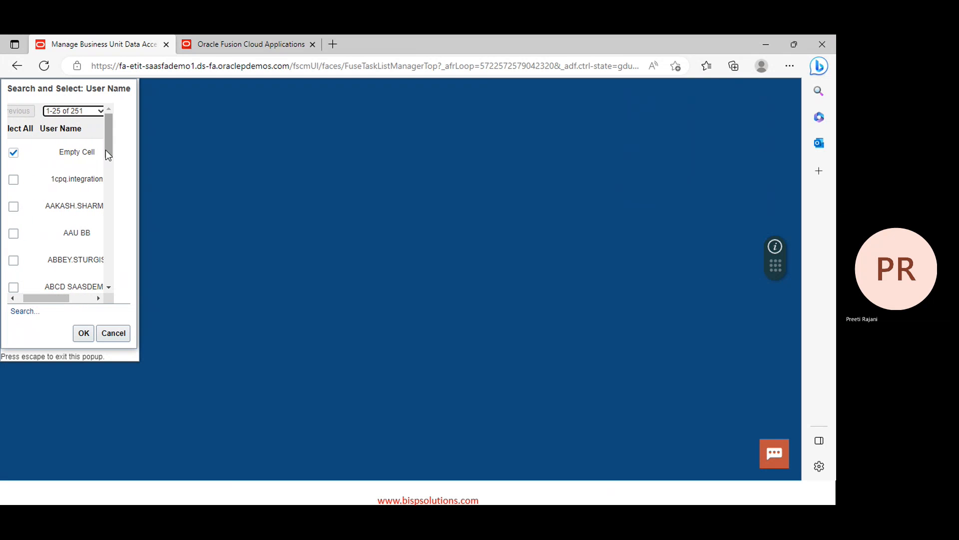
pyautogui.moveTo(106, 150); pyautogui.dragTo(106, 220)
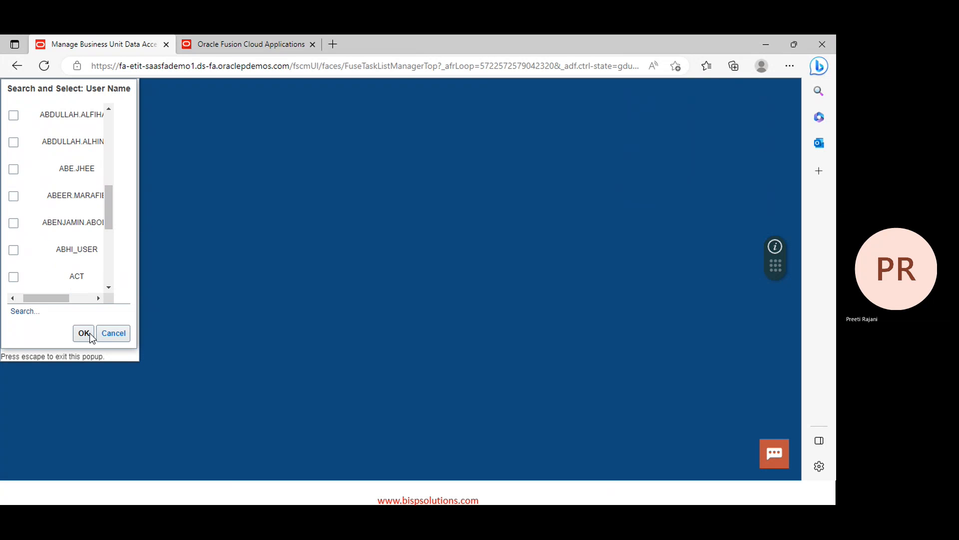
pyautogui.scroll(5, 62, 217)
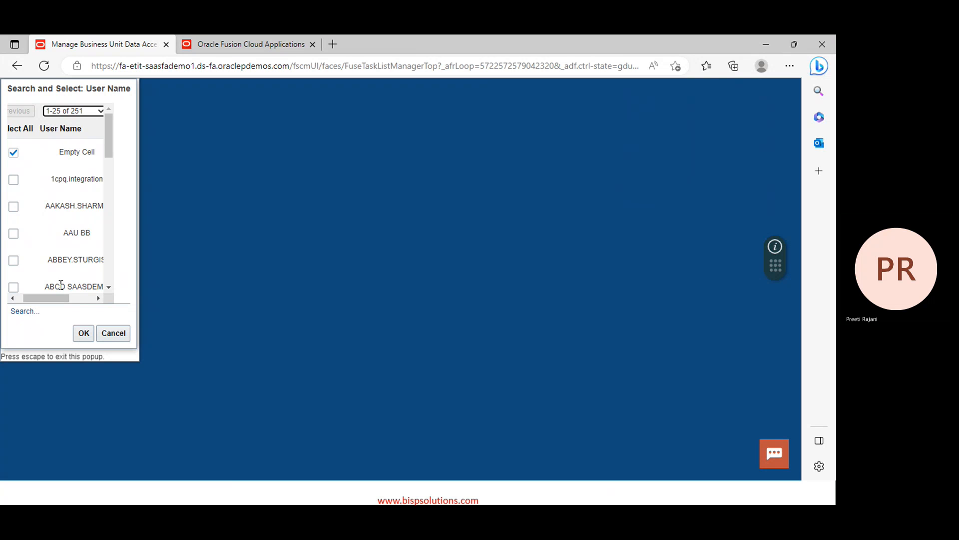
pyautogui.click(32, 313)
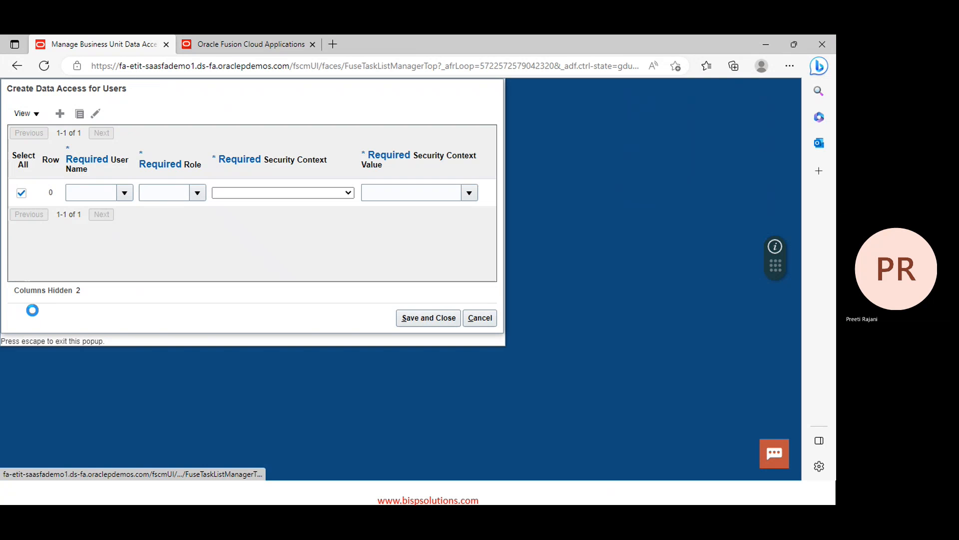
pyautogui.click(136, 148)
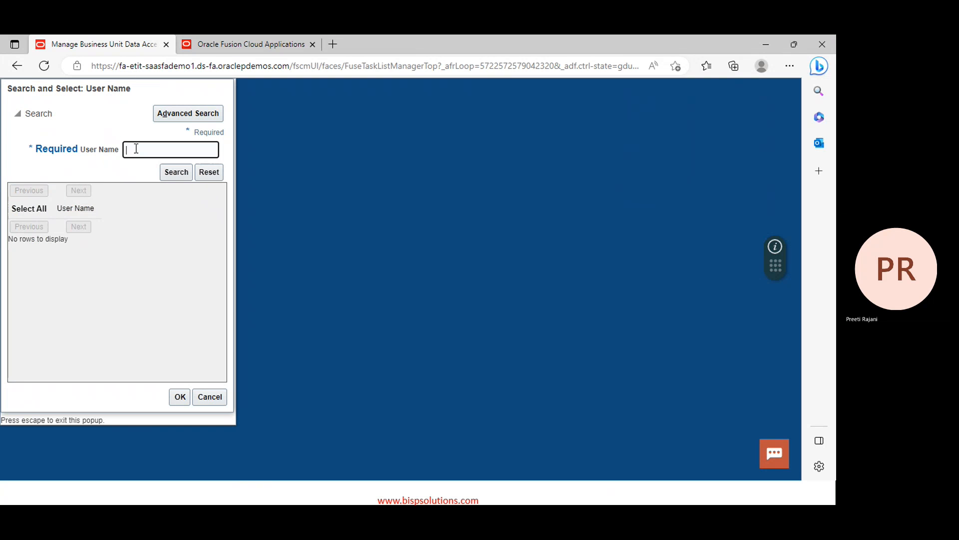
pyautogui.write('singh')
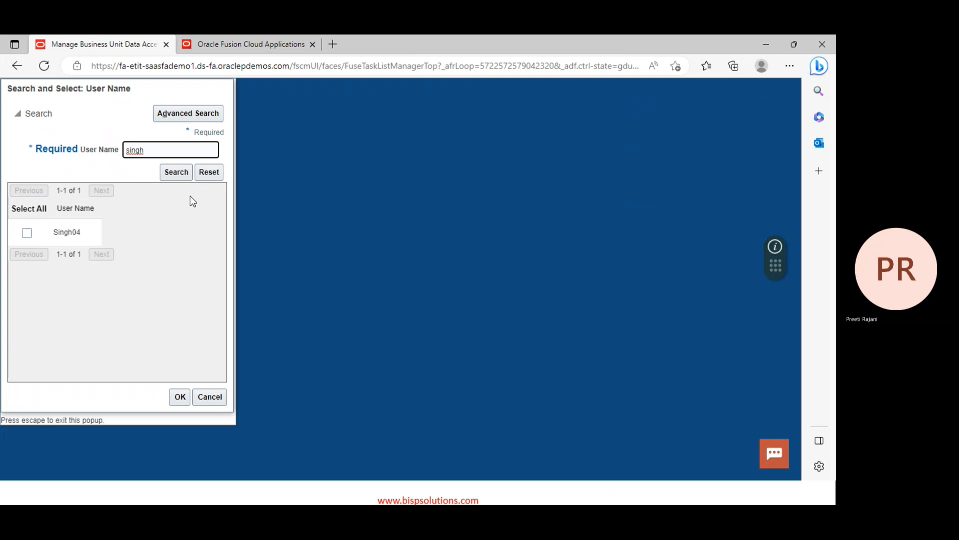
pyautogui.click(23, 237)
pyautogui.click(26, 234)
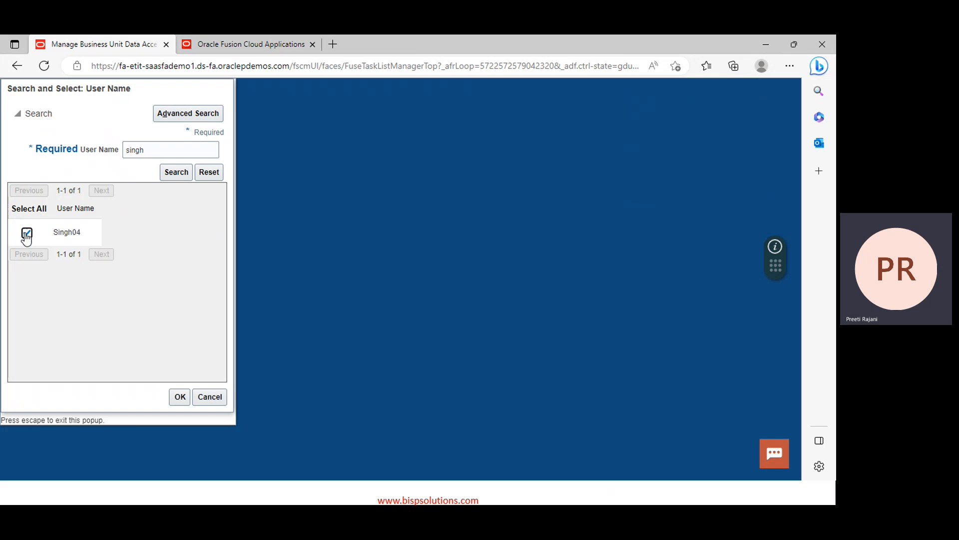
pyautogui.click(180, 399)
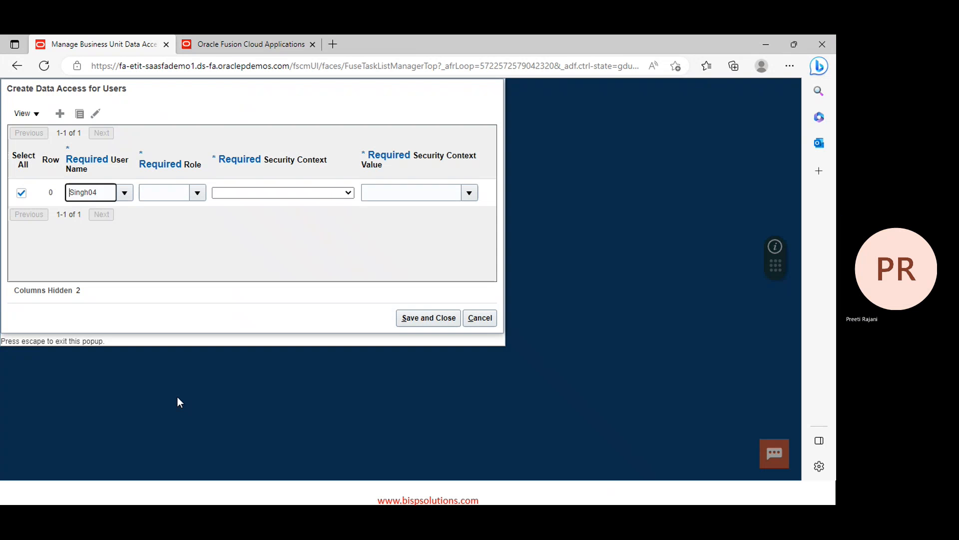
# Set the entry's role to Project Administrator using a 'project admini' search
pyautogui.click(198, 193)
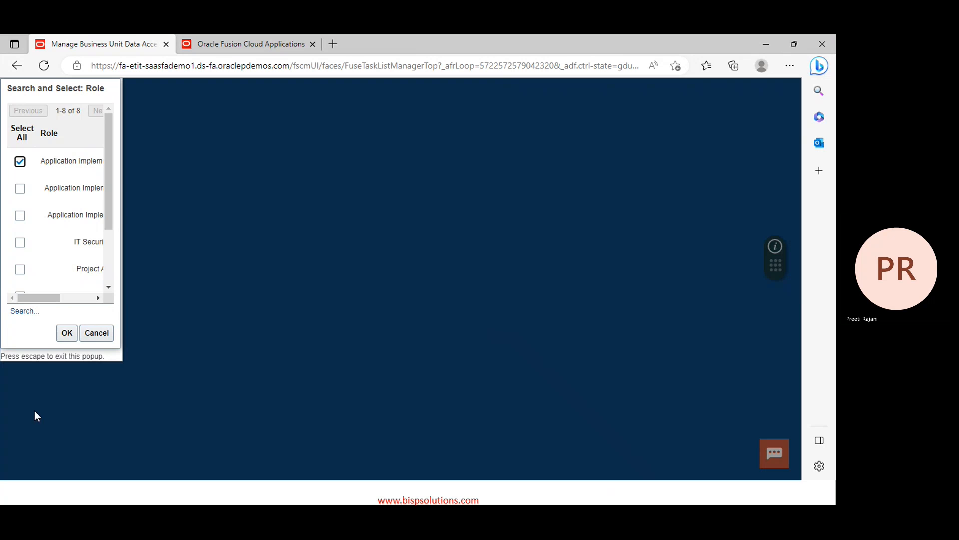
pyautogui.click(20, 312)
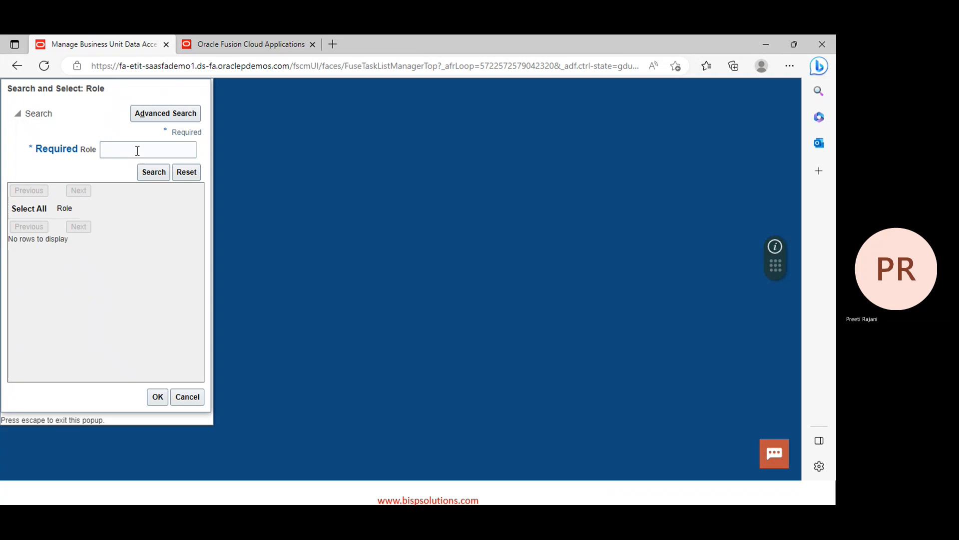
pyautogui.click(137, 150)
pyautogui.write('project')
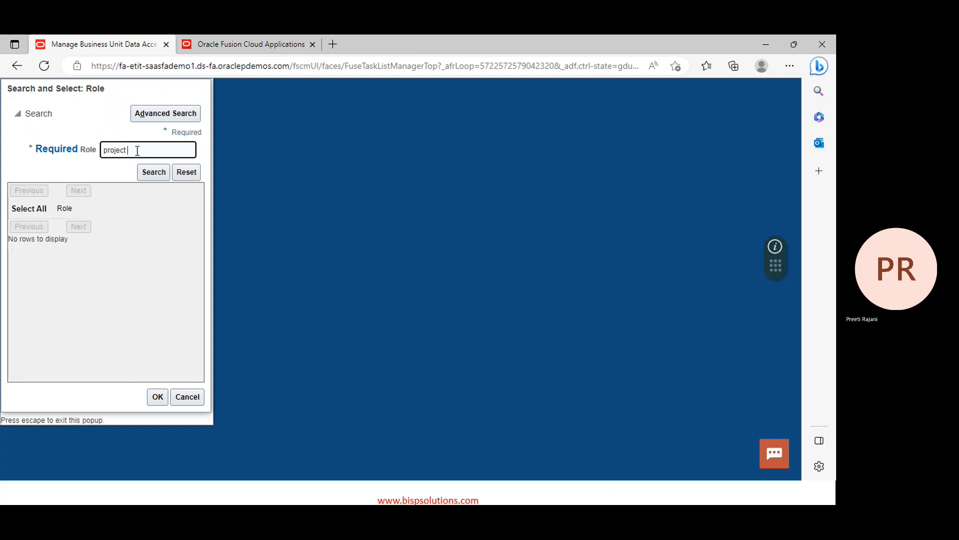
pyautogui.write('admini')
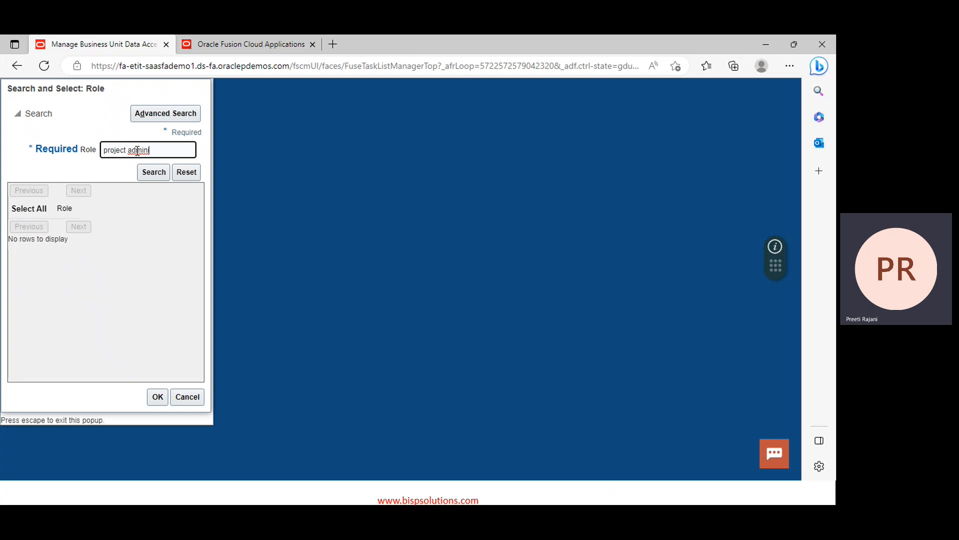
pyautogui.press('Return')
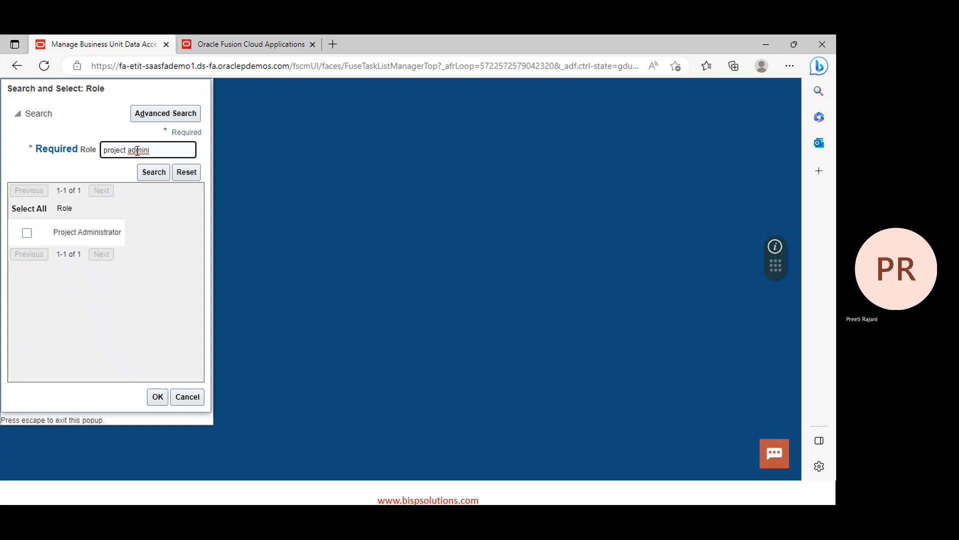
pyautogui.click(26, 233)
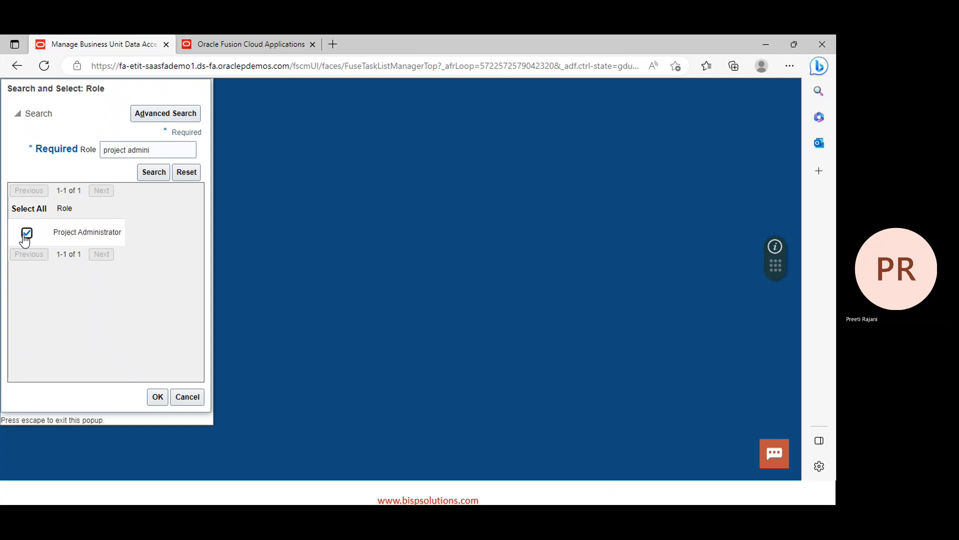
pyautogui.click(158, 398)
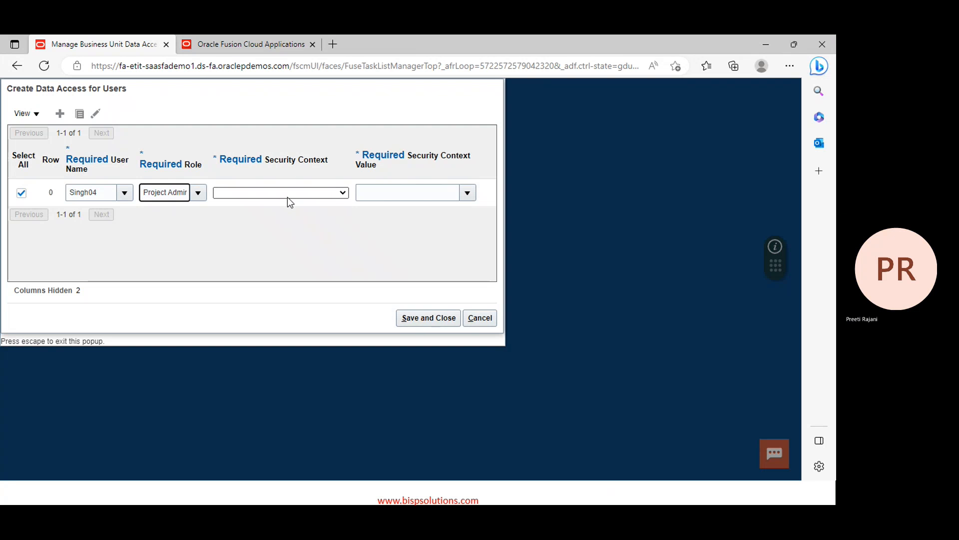
pyautogui.click(288, 195)
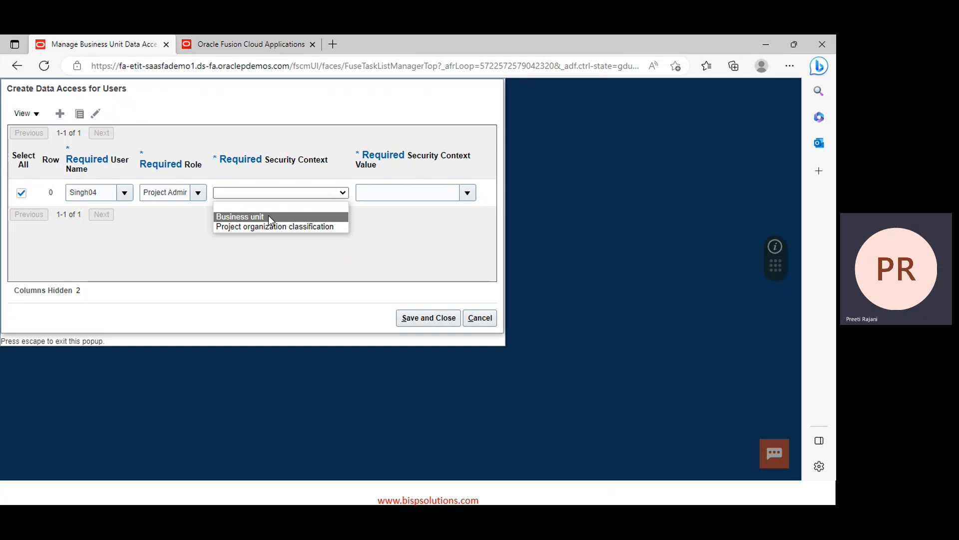
# Set the data access row's security context to Business unit, searching 'PPM' to pick PPM Business Unit
pyautogui.click(268, 217)
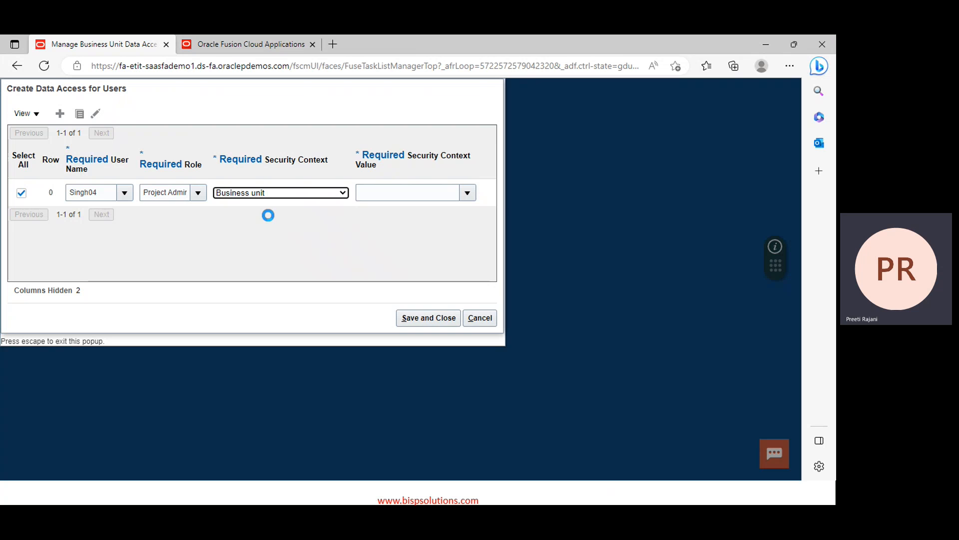
pyautogui.click(467, 194)
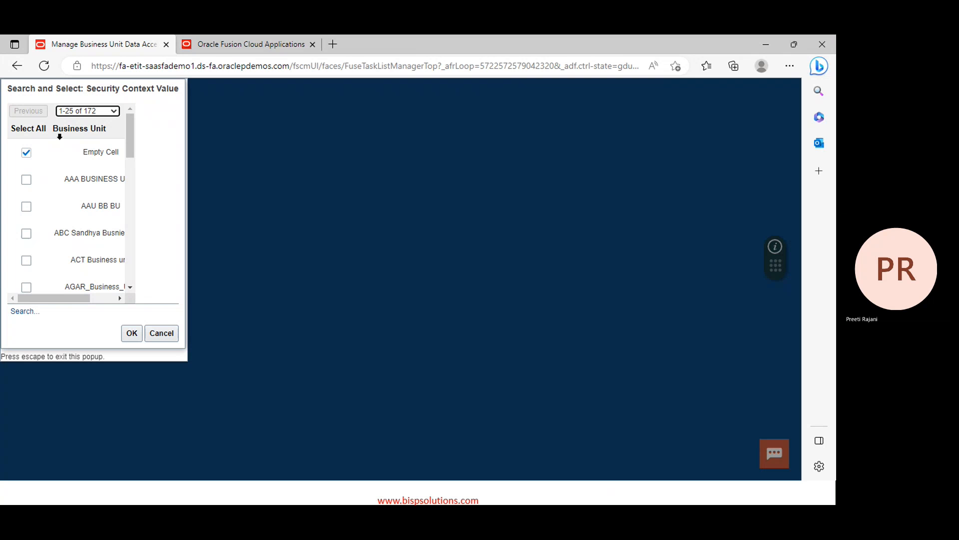
pyautogui.click(25, 312)
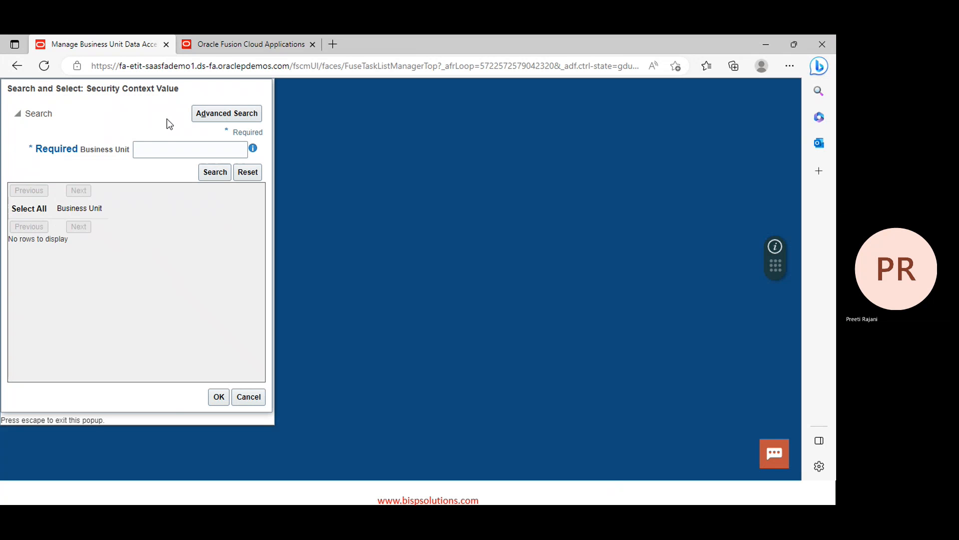
pyautogui.click(168, 146)
pyautogui.write('PPM')
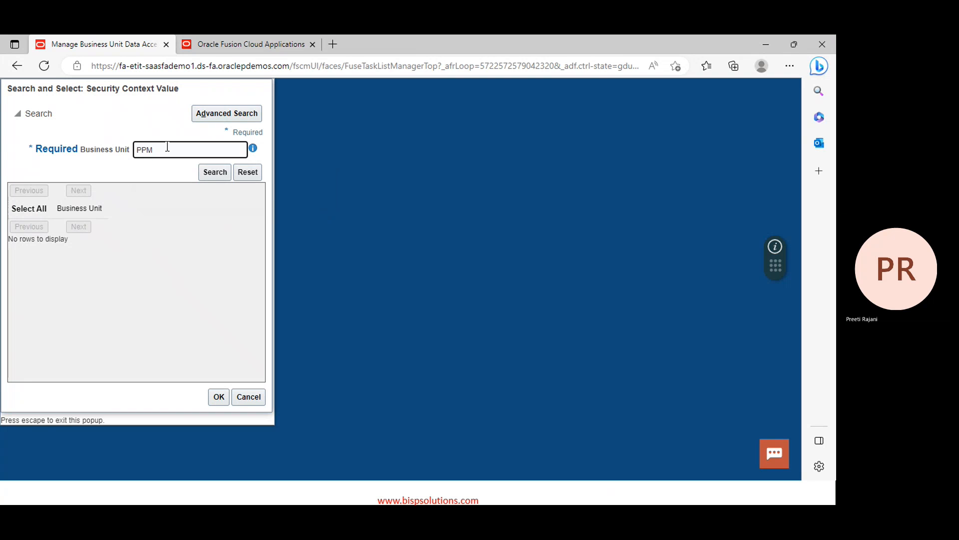
pyautogui.press('Return')
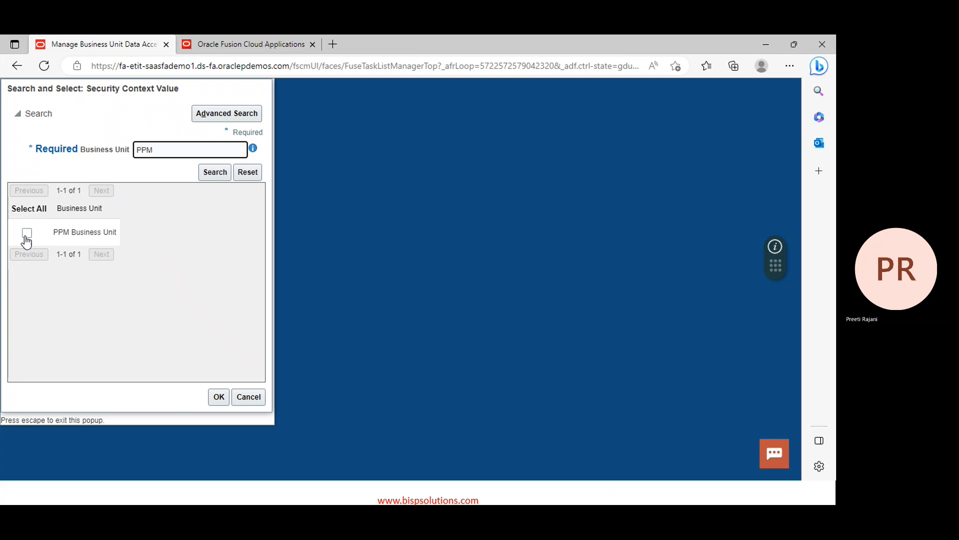
pyautogui.click(26, 233)
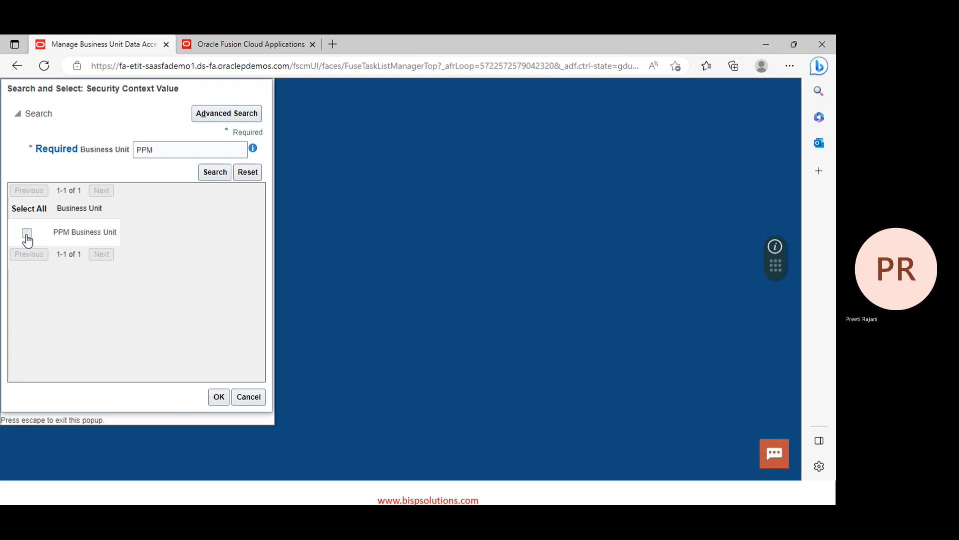
pyautogui.click(219, 397)
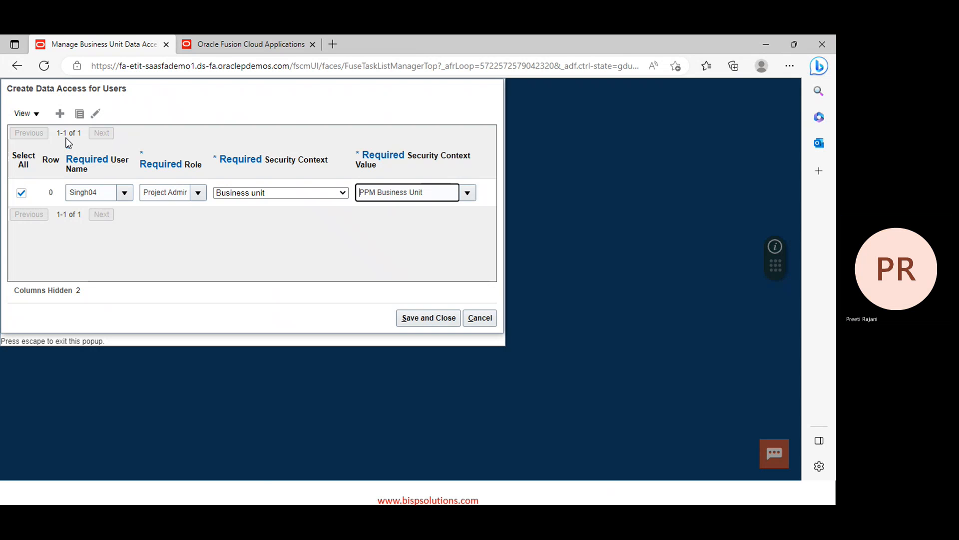
# Duplicate the existing data access row and change its role to Project Accountant
pyautogui.click(80, 114)
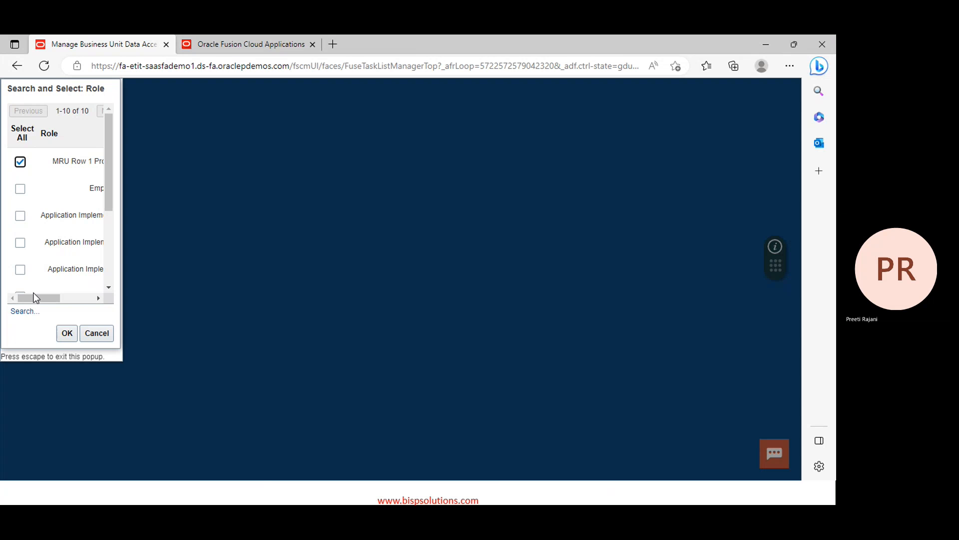
pyautogui.click(21, 314)
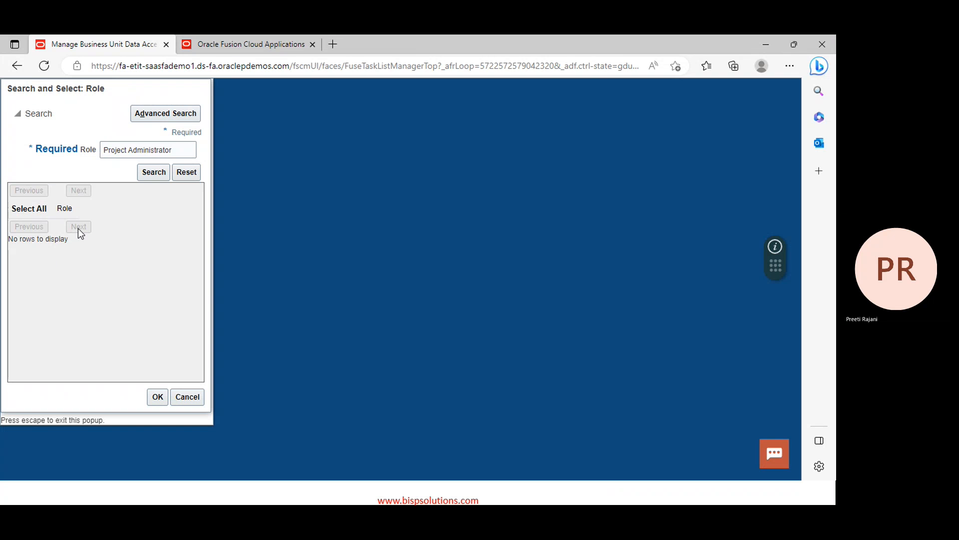
pyautogui.click(179, 148)
pyautogui.press('BackSpace')
pyautogui.press('BackSpace')
pyautogui.press('BackSpace')
pyautogui.press('BackSpace')
pyautogui.press('BackSpace')
pyautogui.press('BackSpace')
pyautogui.press('BackSpace')
pyautogui.press('BackSpace')
pyautogui.press('BackSpace')
pyautogui.press('BackSpace')
pyautogui.press('BackSpace')
pyautogui.press('BackSpace')
pyautogui.press('BackSpace')
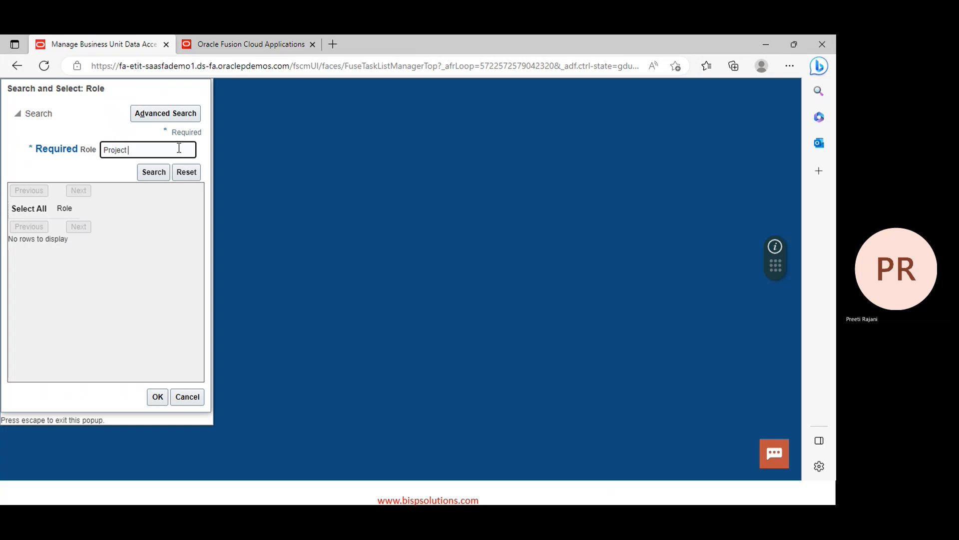
pyautogui.write('Acco')
pyautogui.click(151, 173)
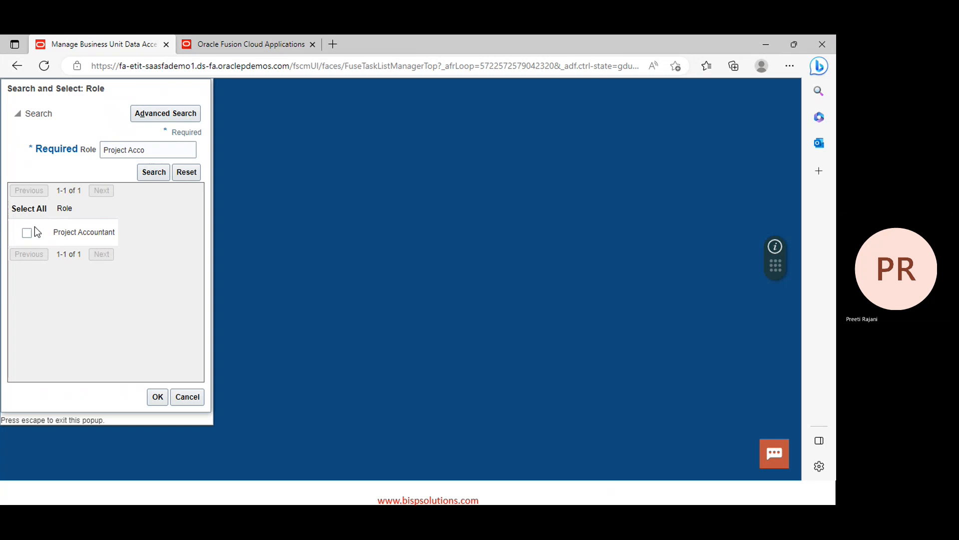
pyautogui.click(27, 233)
pyautogui.click(158, 397)
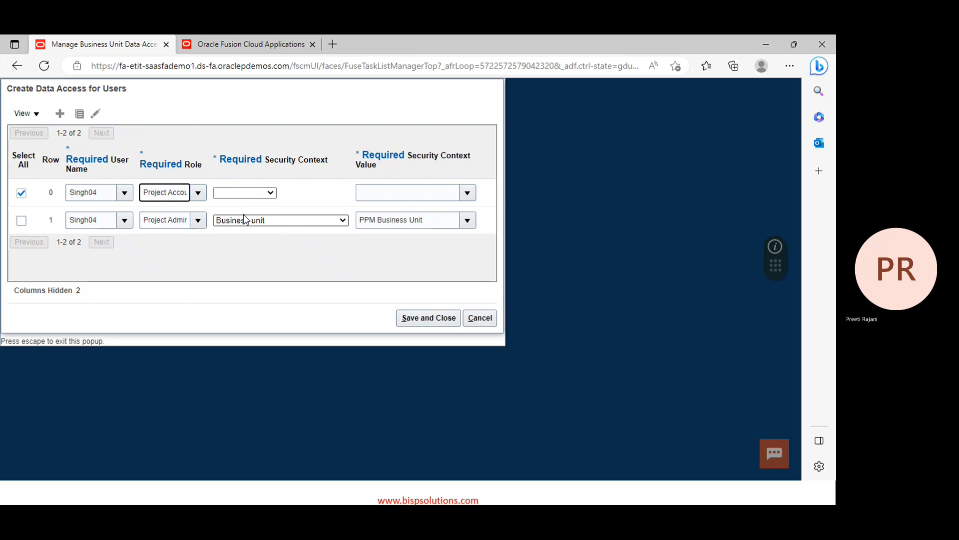
# Give the new row Business unit context with PPM Business Unit, then add a blank row
pyautogui.click(253, 193)
pyautogui.click(245, 214)
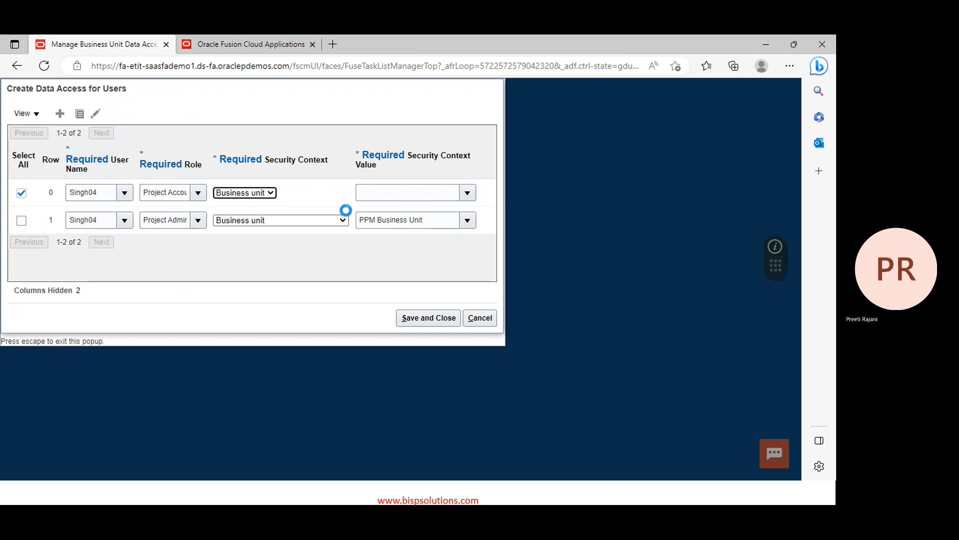
pyautogui.tripleClick(434, 223)
pyautogui.hotkey('ctrl', 'c')
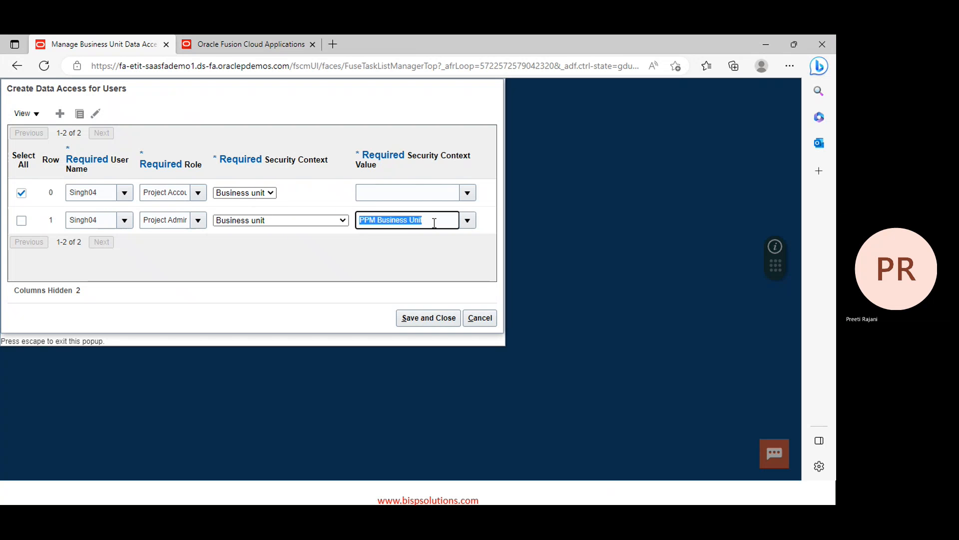
pyautogui.click(432, 195)
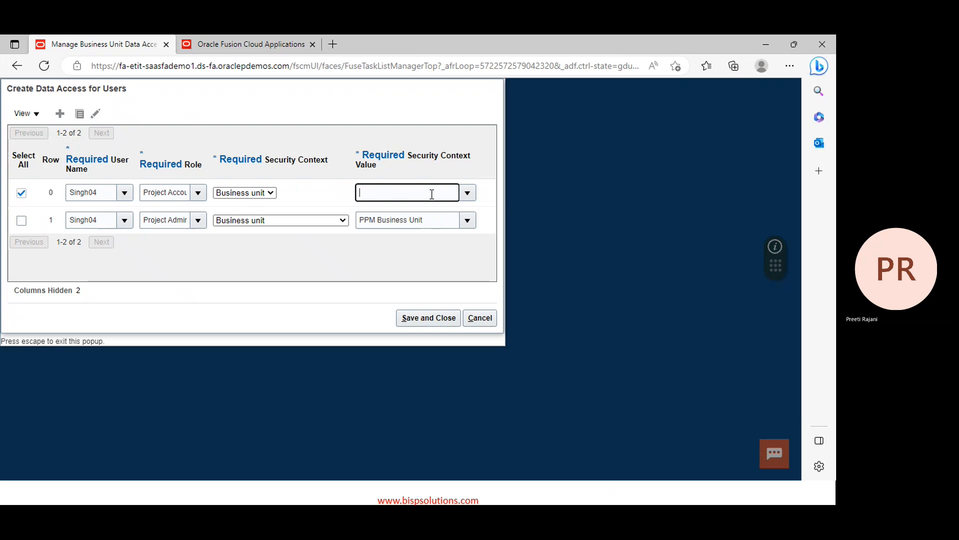
pyautogui.hotkey('ctrl', 'v')
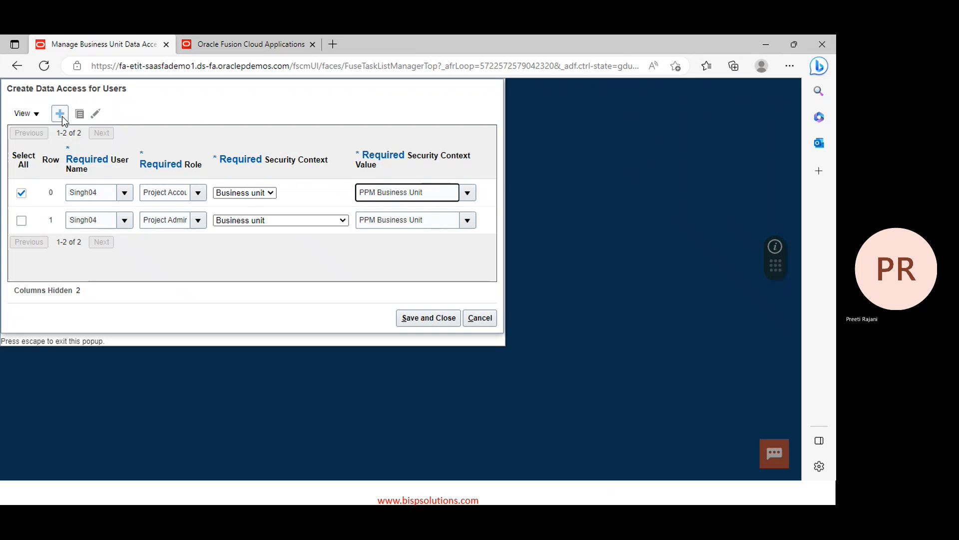
pyautogui.click(62, 116)
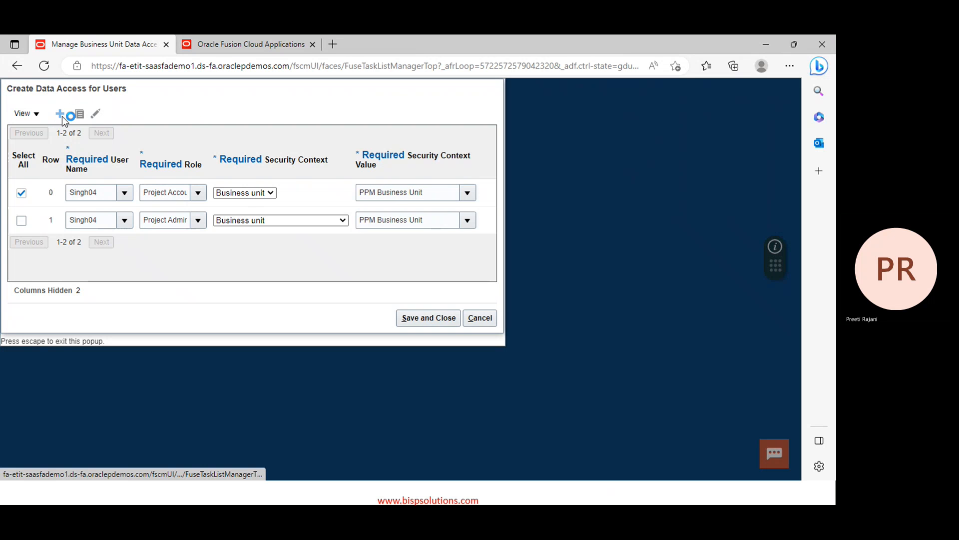
# Copy the user name into the blank row and set its role to Project Manager
pyautogui.click(102, 219)
pyautogui.doubleClick(103, 220)
pyautogui.hotkey('ctrl', 'c')
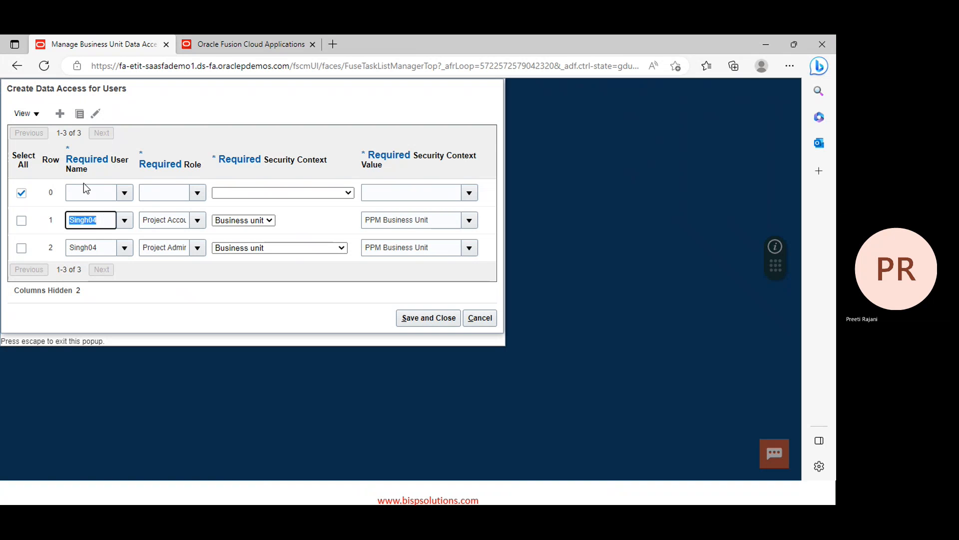
pyautogui.click(89, 195)
pyautogui.hotkey('ctrl', 'v')
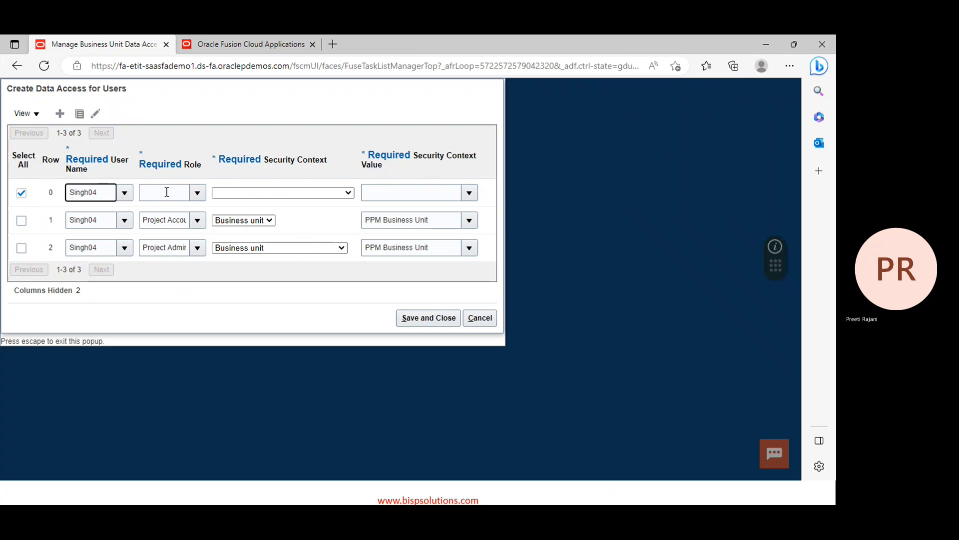
pyautogui.click(167, 194)
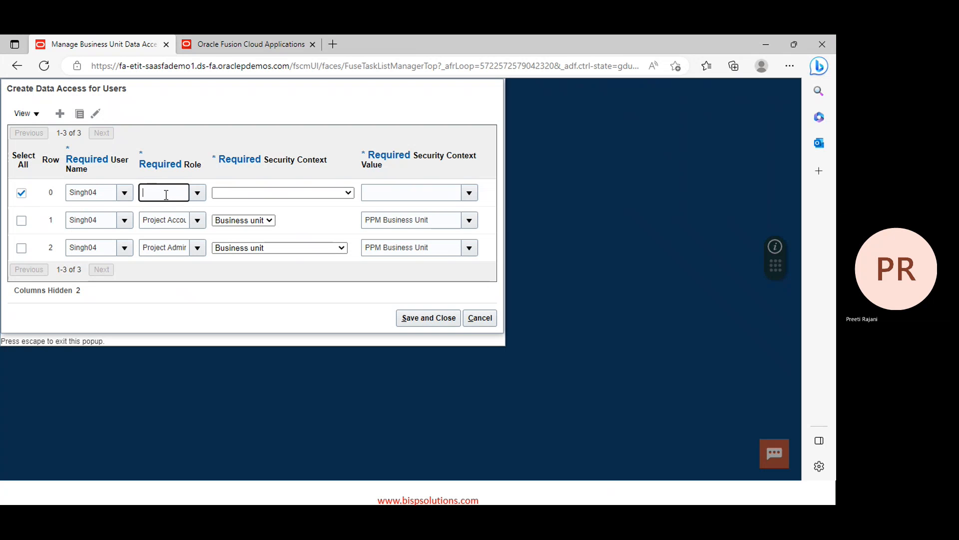
pyautogui.write('projectm')
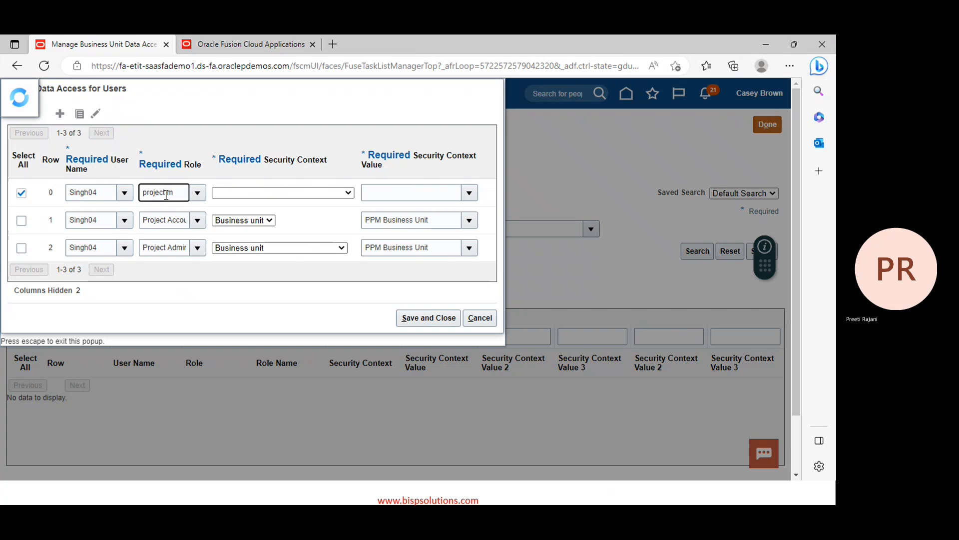
pyautogui.click(53, 94)
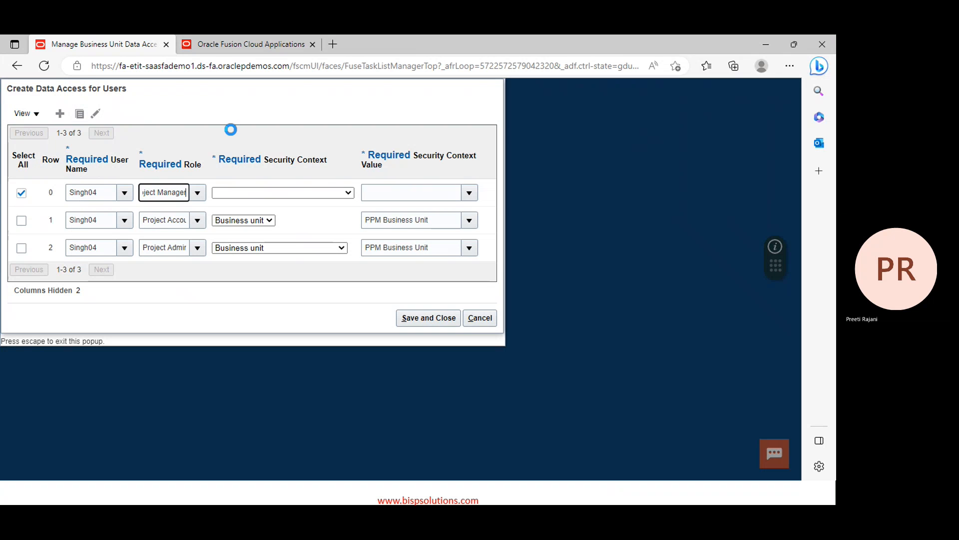
# Set the row's context to Business unit with PPM Business Unit, then save and close
pyautogui.click(320, 193)
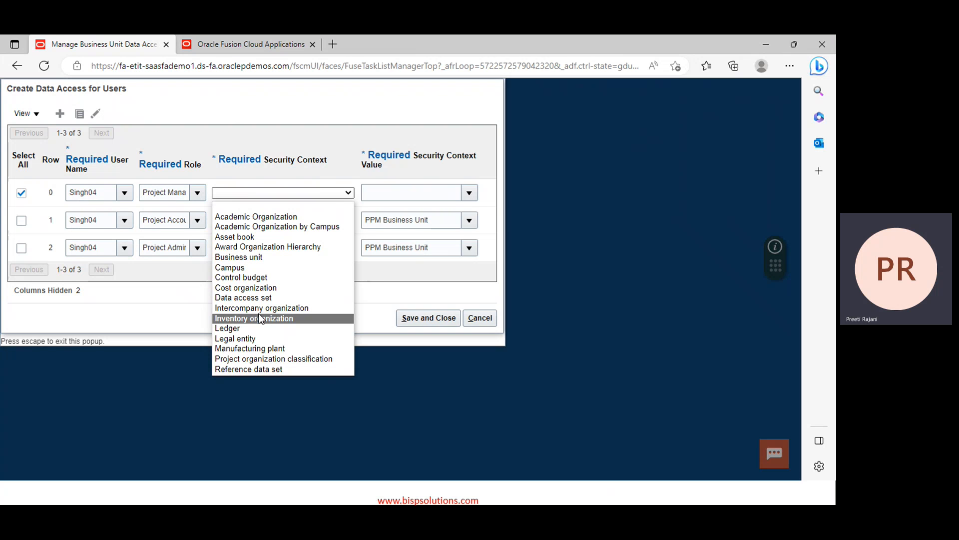
pyautogui.click(249, 257)
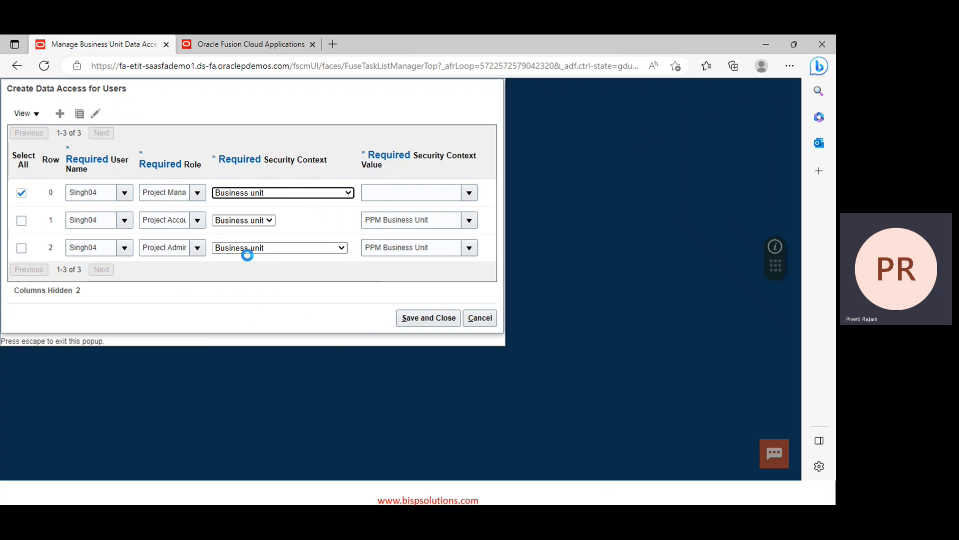
pyautogui.click(450, 215)
pyautogui.hotkey('ctrl', 'c')
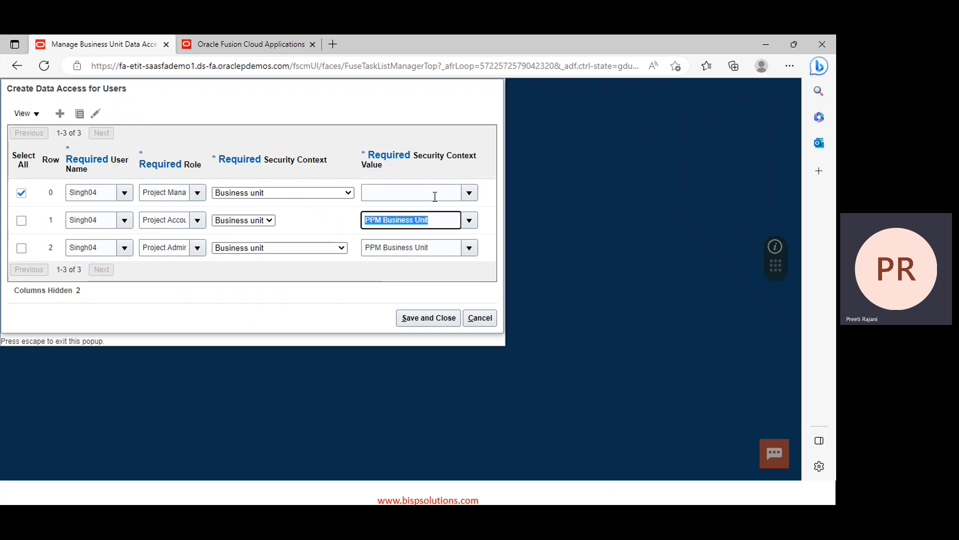
pyautogui.click(434, 193)
pyautogui.hotkey('ctrl', 'v')
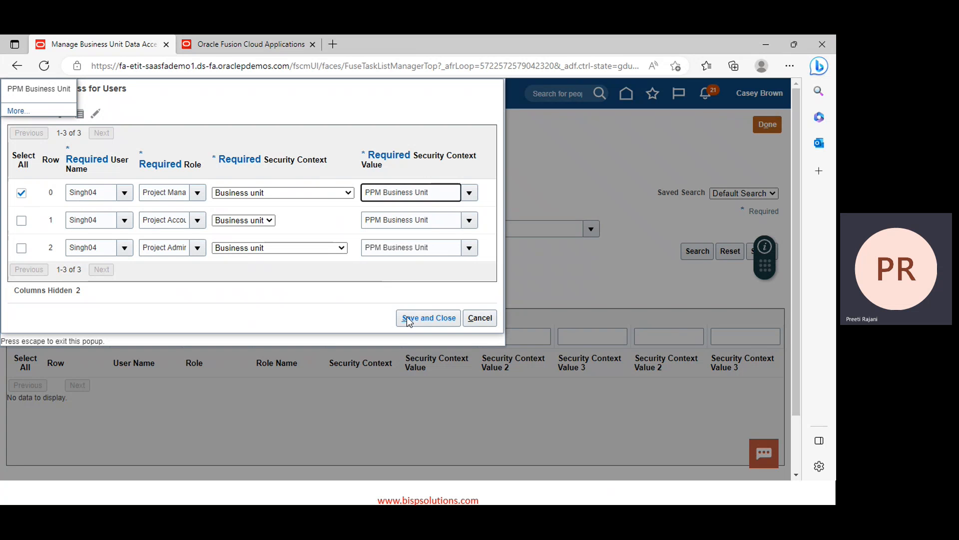
pyautogui.click(407, 318)
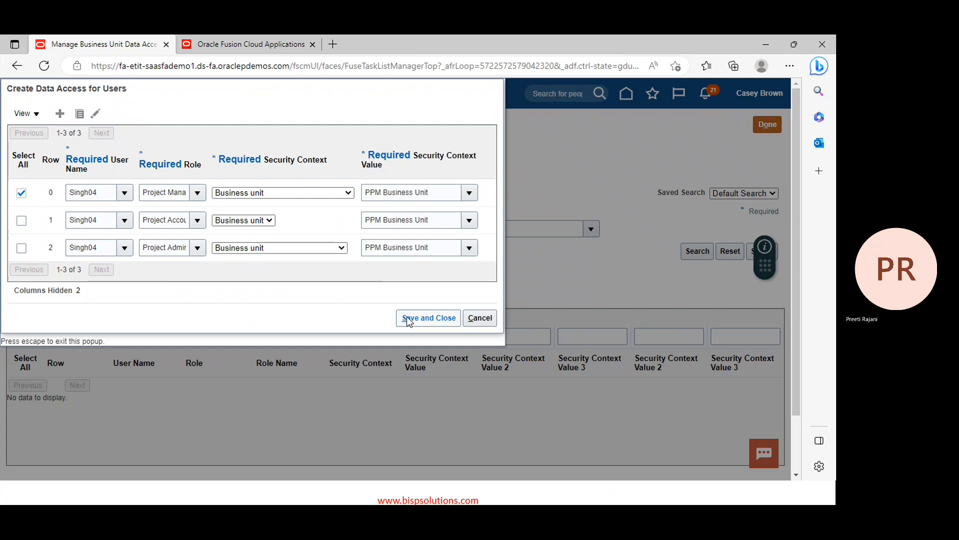
pyautogui.click(406, 318)
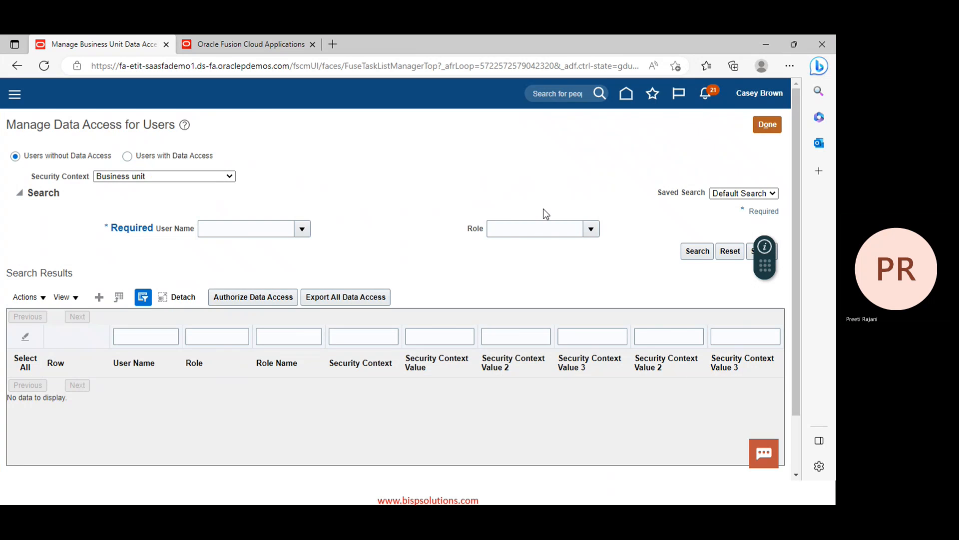
# Show all Organization Structures tasks and open Manage Business Unit Set Assignment for US1 Business Unit
pyautogui.click(767, 125)
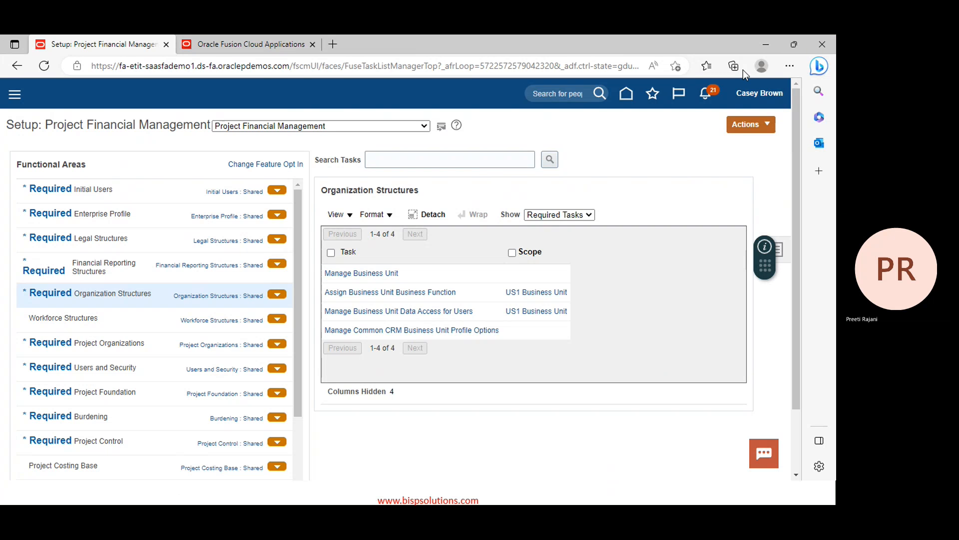
pyautogui.click(563, 216)
pyautogui.click(553, 227)
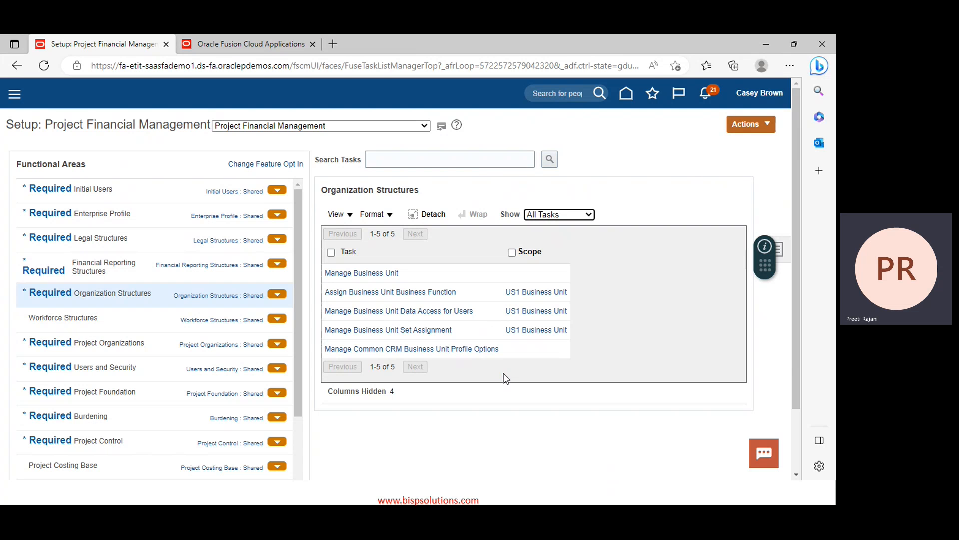
pyautogui.click(412, 331)
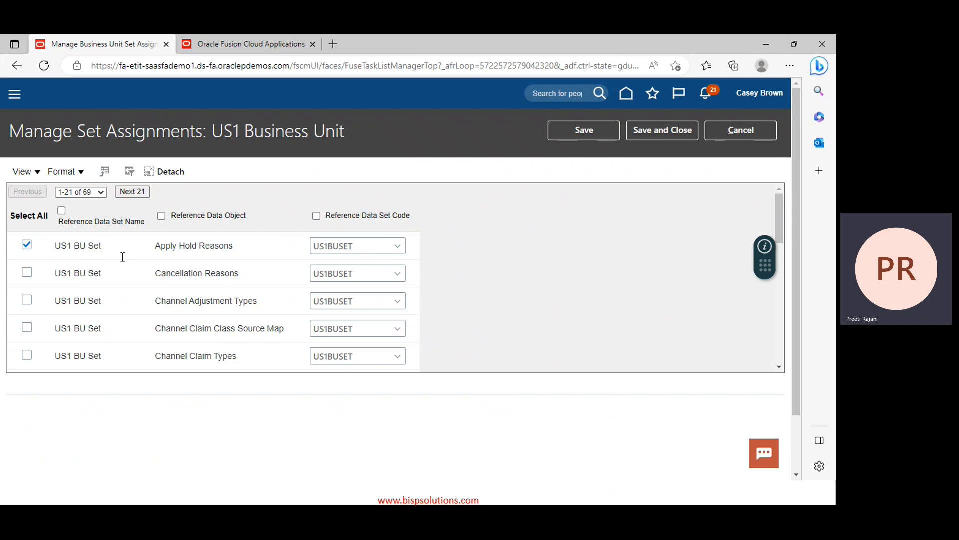
# Look up the Collections Setups set code without changing it, then save and close the US1 assignments
pyautogui.scroll(-3, 225, 273)
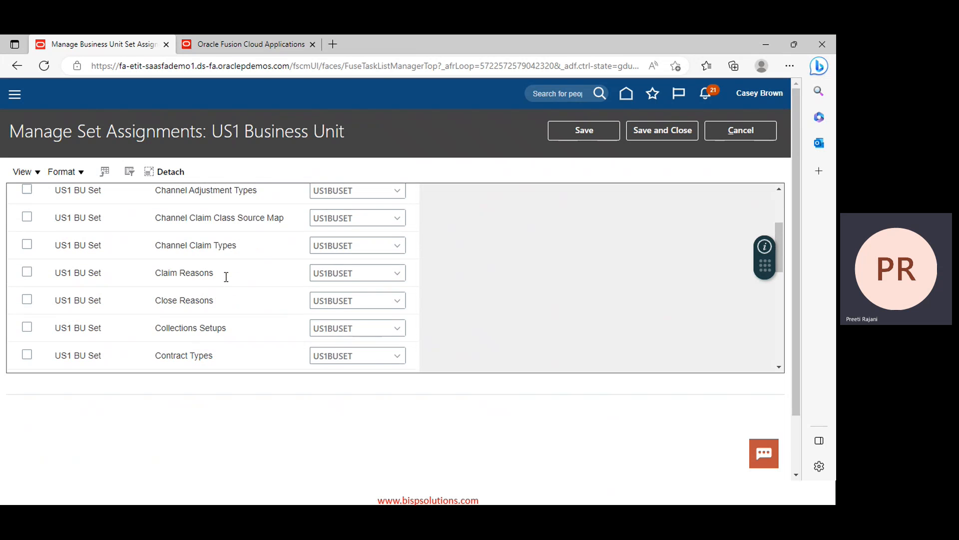
pyautogui.click(386, 272)
pyautogui.click(398, 269)
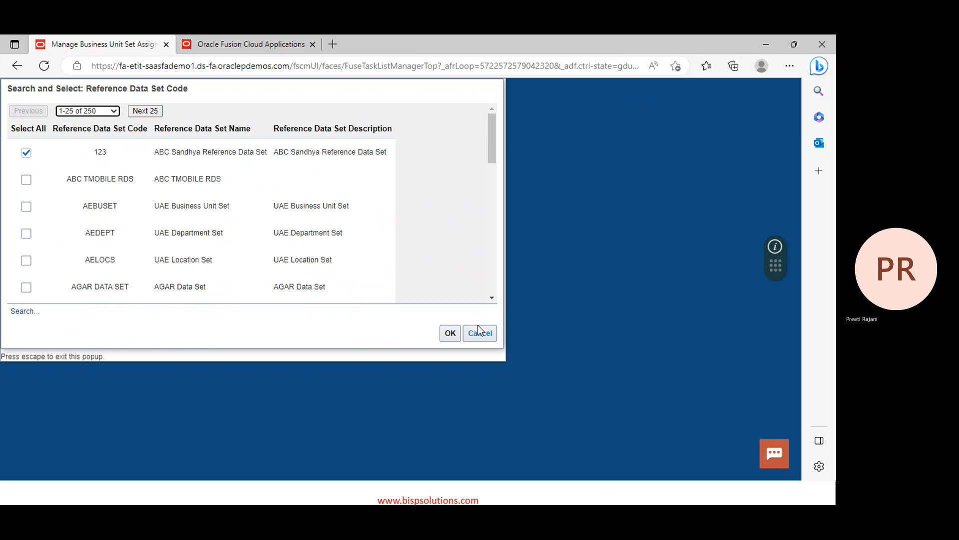
pyautogui.click(480, 332)
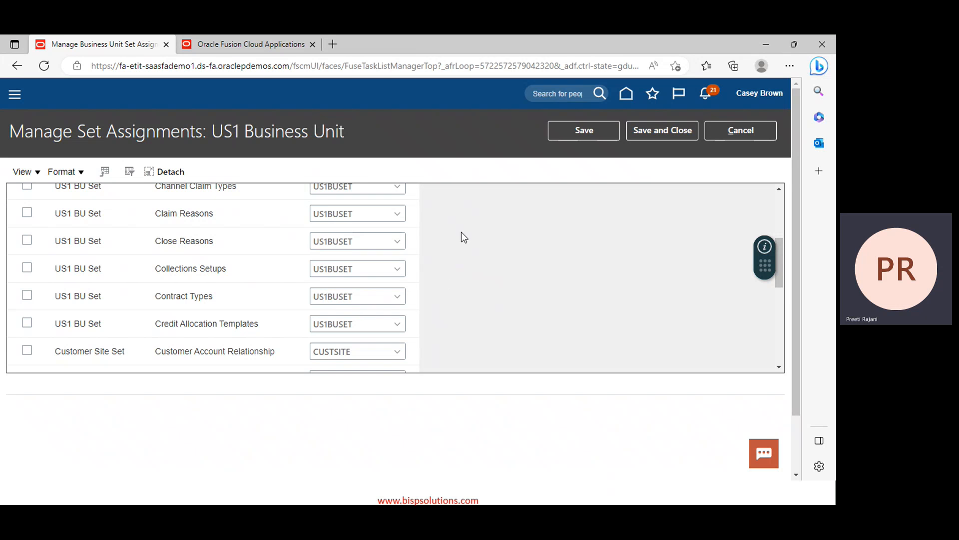
pyautogui.click(658, 133)
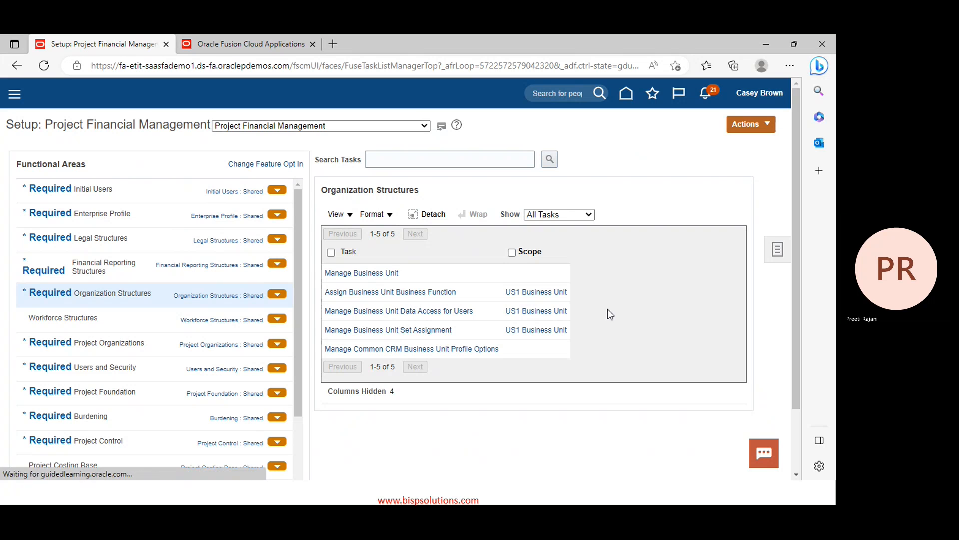
# Keep US 3 Business Unit as HZ_DEFAULT_BU_CRM's site-level profile value, save it, and finish the task
pyautogui.click(347, 350)
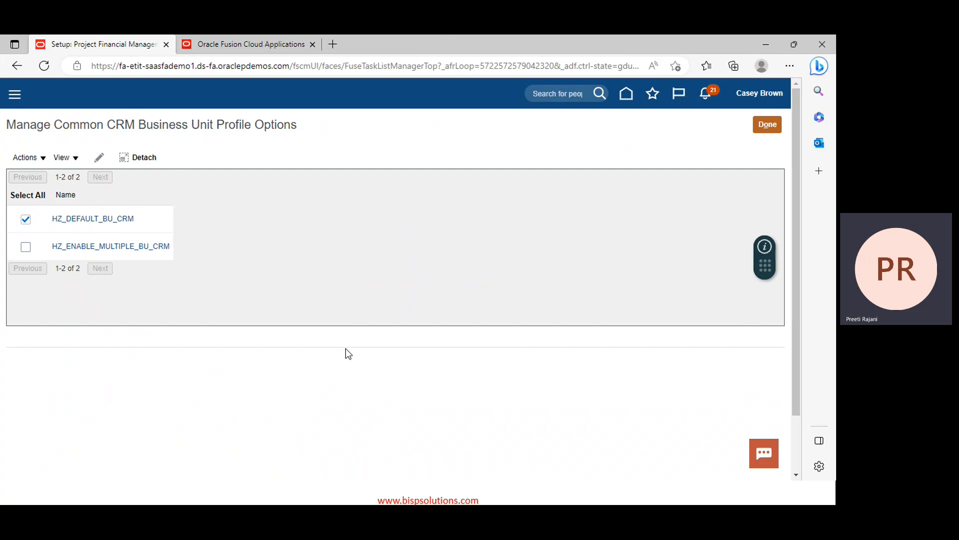
pyautogui.click(102, 157)
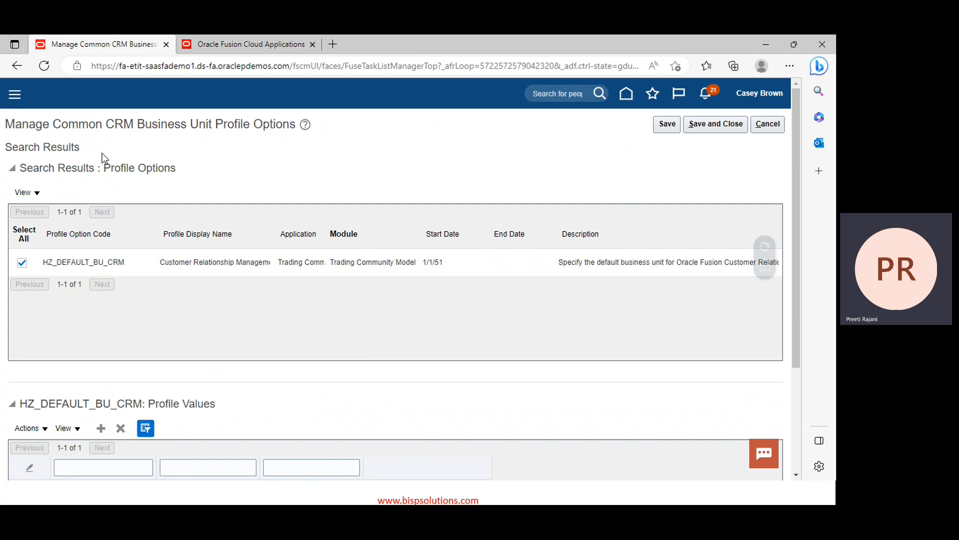
pyautogui.scroll(-1, 344, 352)
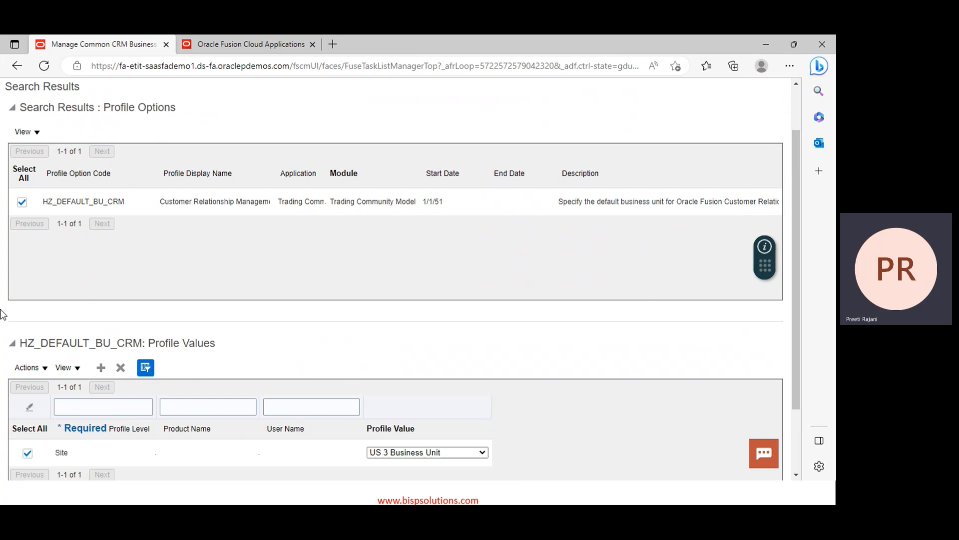
pyautogui.scroll(-2, 447, 319)
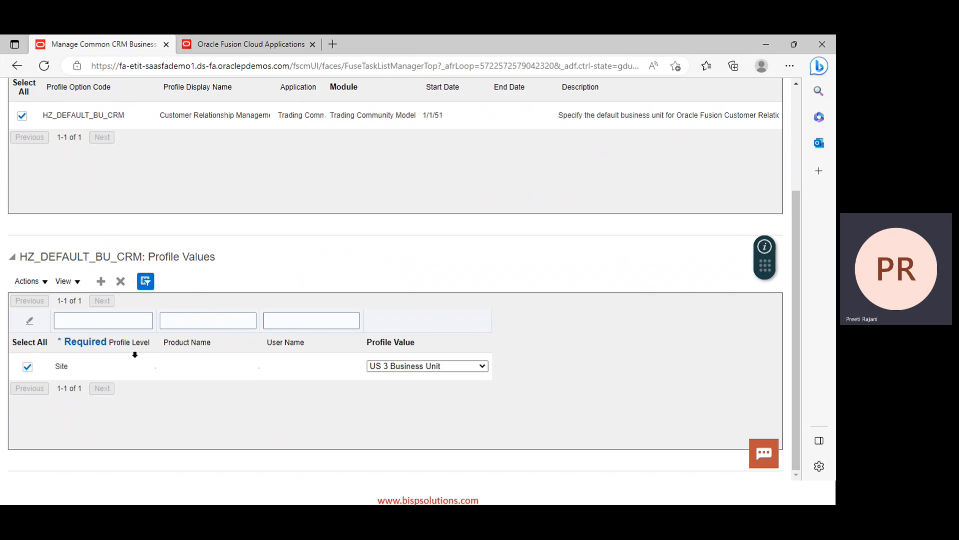
pyautogui.click(478, 365)
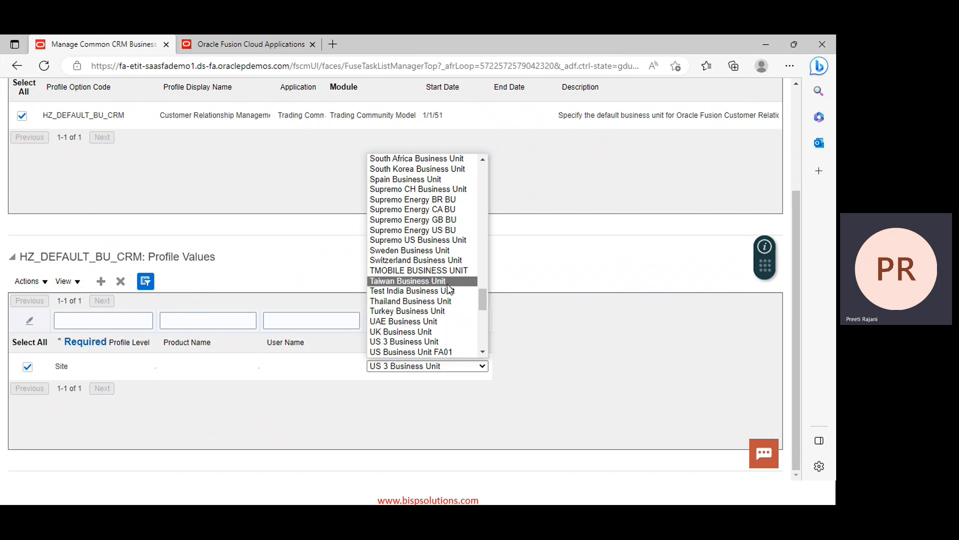
pyautogui.click(562, 345)
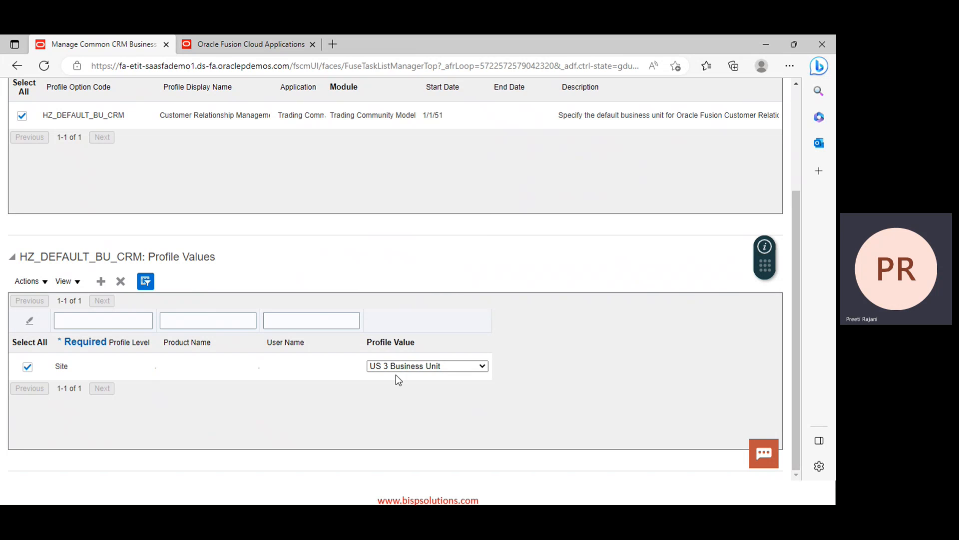
pyautogui.scroll(3, 347, 368)
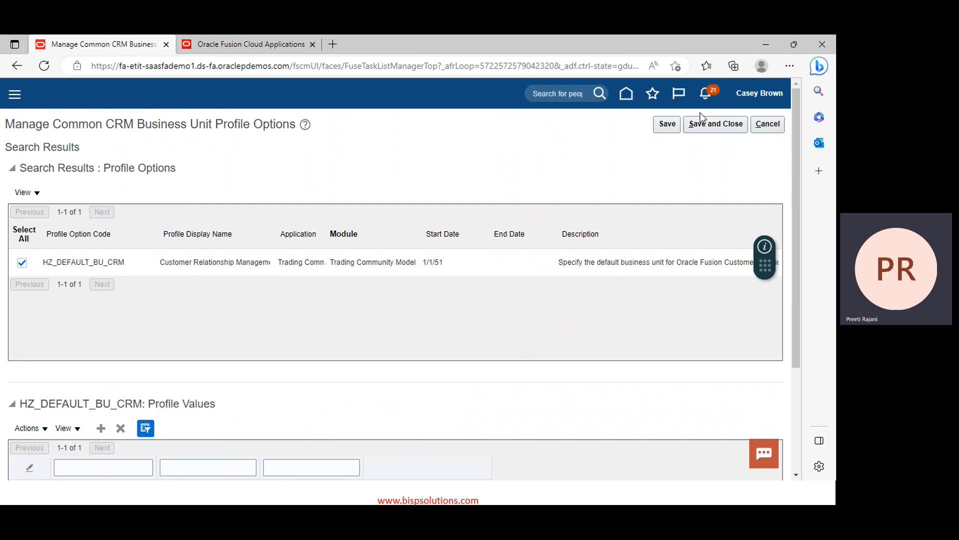
pyautogui.click(712, 124)
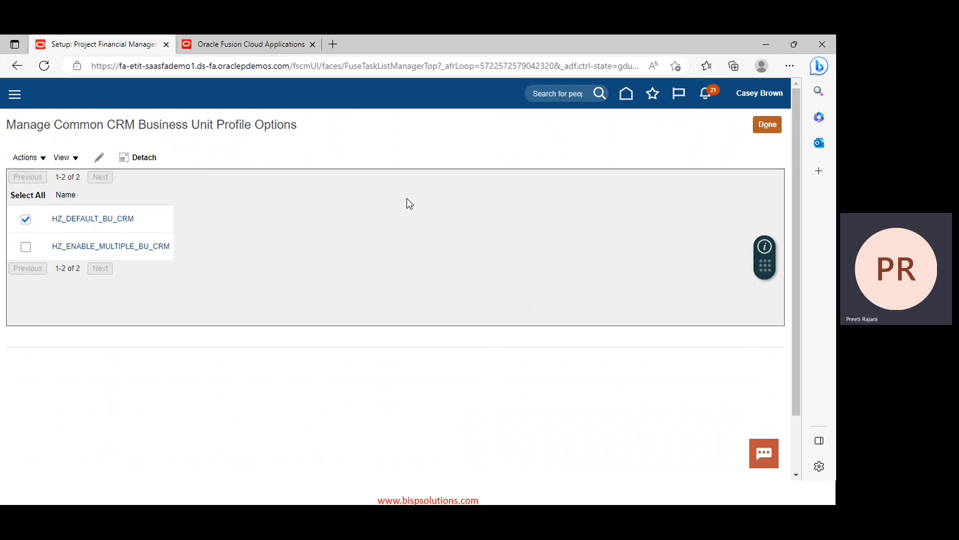
pyautogui.click(768, 125)
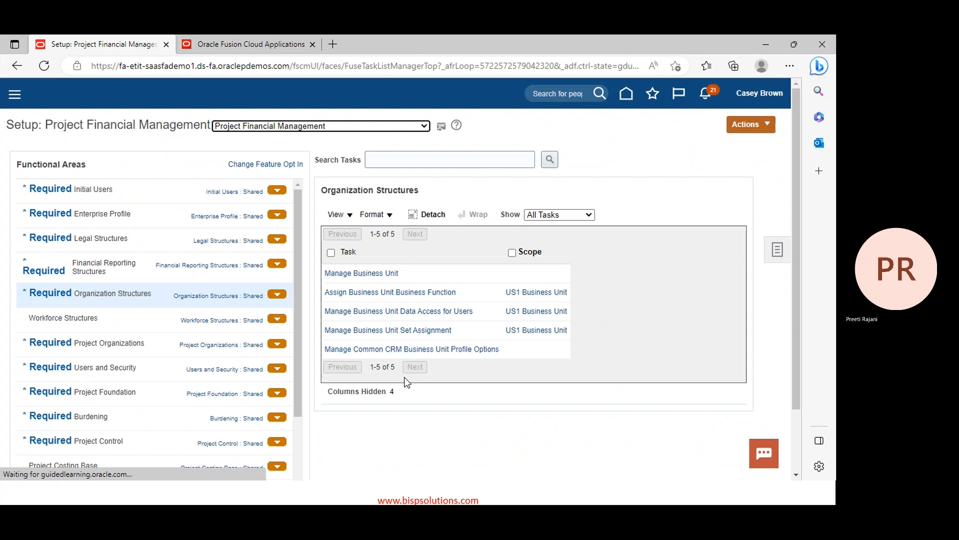
# In PowerPoint, colour the nine bullet lines on the Common Configuration slide blue
pyautogui.hotkey('ctrl', 'Tab')
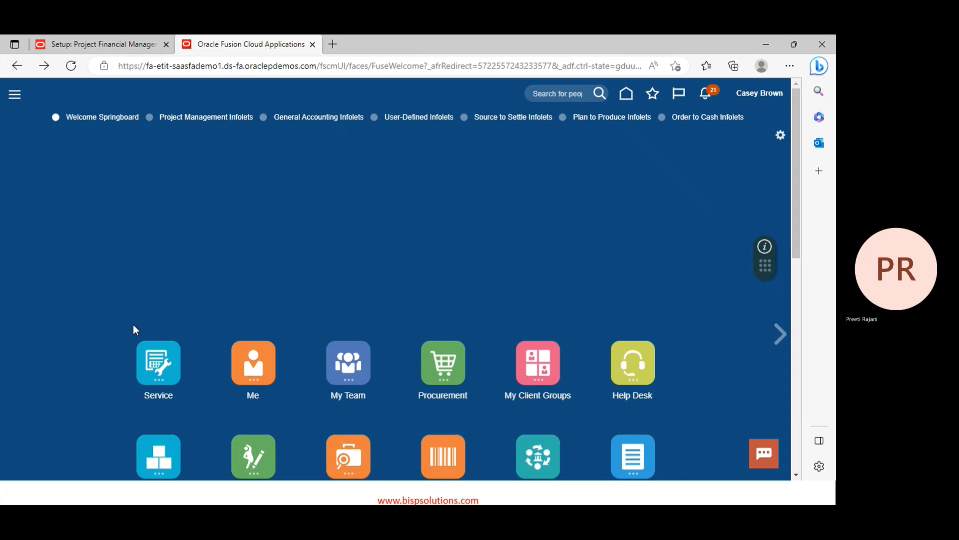
pyautogui.hotkey('alt', 'Tab')
pyautogui.hotkey('alt', 'Tab')
pyautogui.hotkey('alt', 'Tab')
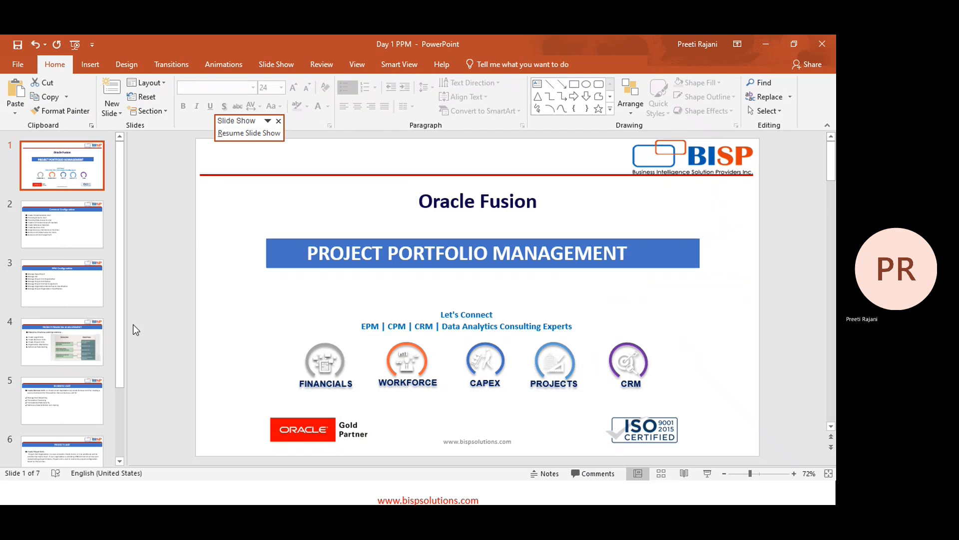
pyautogui.click(70, 239)
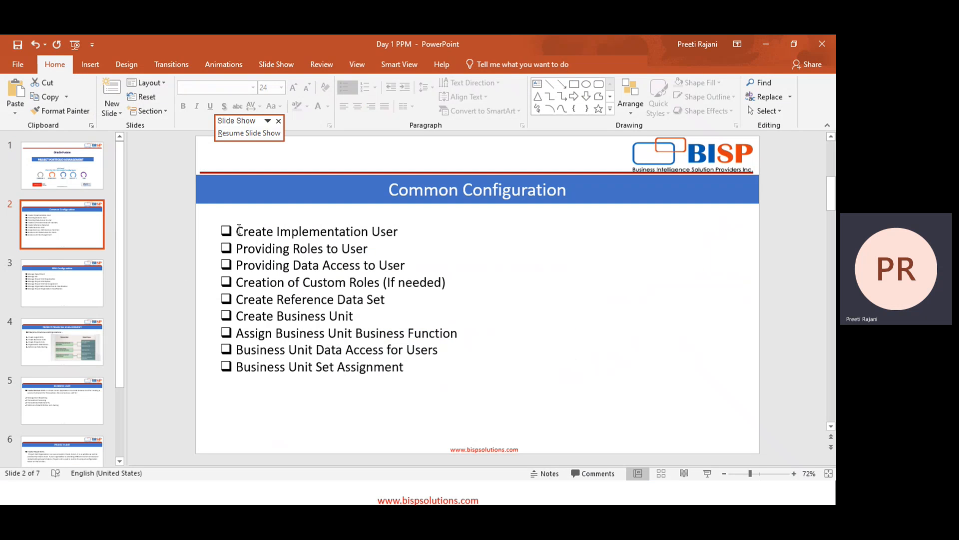
pyautogui.moveTo(240, 230); pyautogui.dragTo(406, 368)
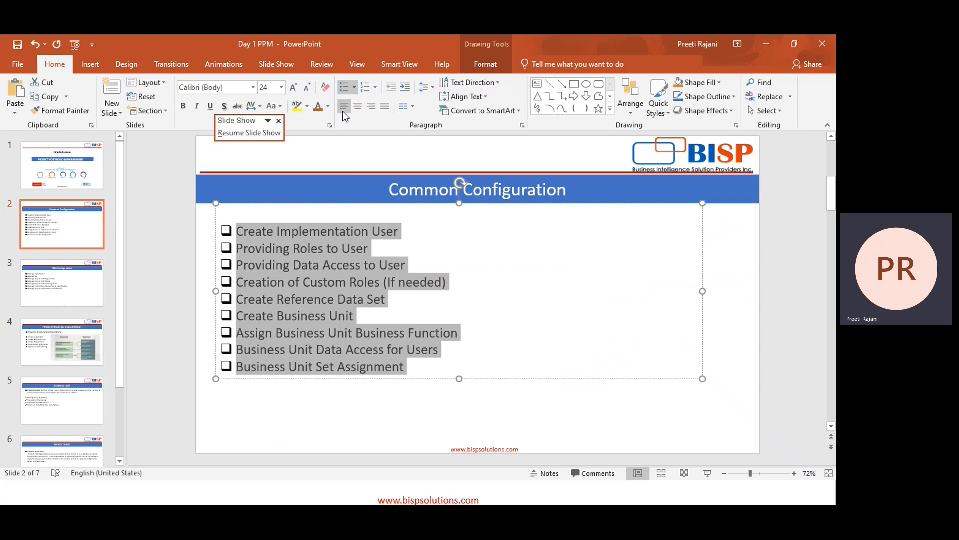
pyautogui.click(318, 107)
pyautogui.click(327, 107)
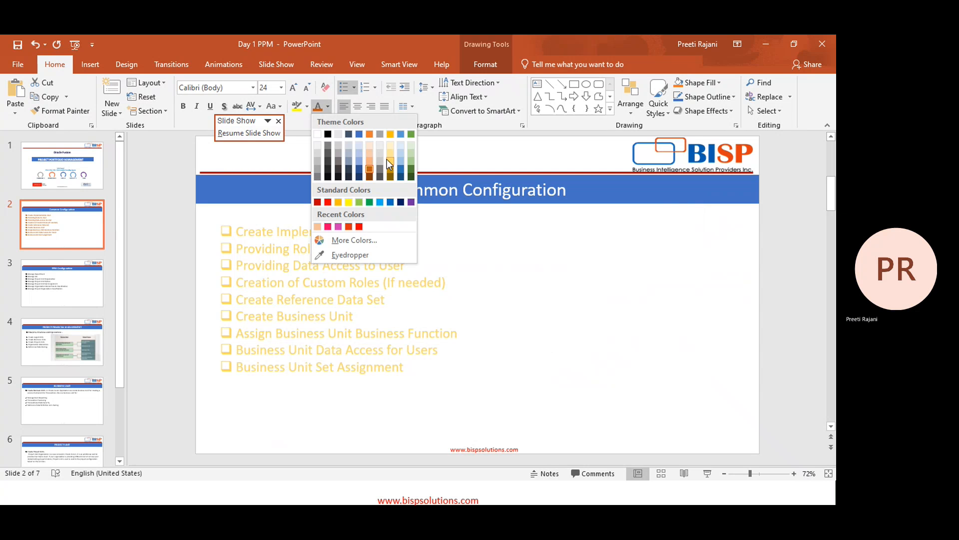
pyautogui.click(400, 173)
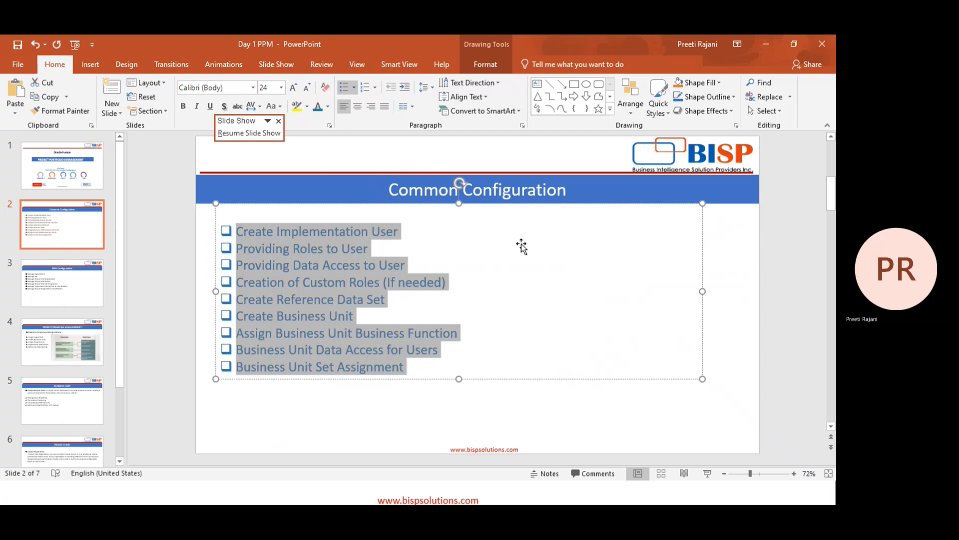
# Move on to the PPM Configuration slide and return to the Oracle browser window
pyautogui.click(723, 350)
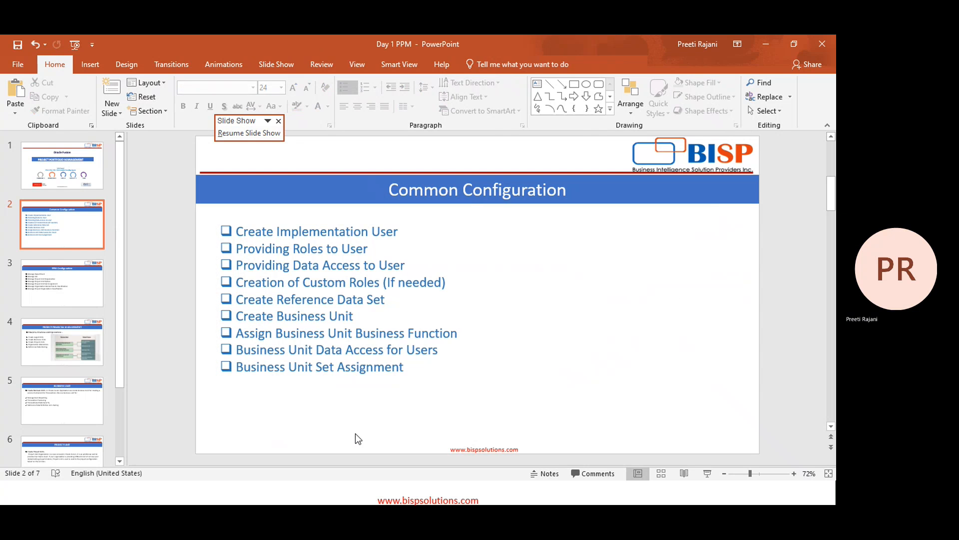
pyautogui.scroll(-1, 367, 435)
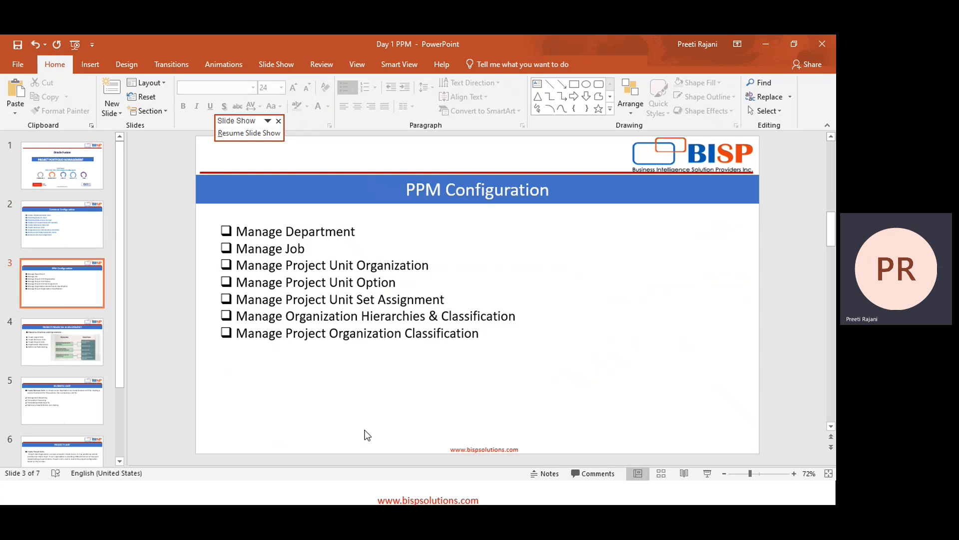
pyautogui.hotkey('alt', 'Tab')
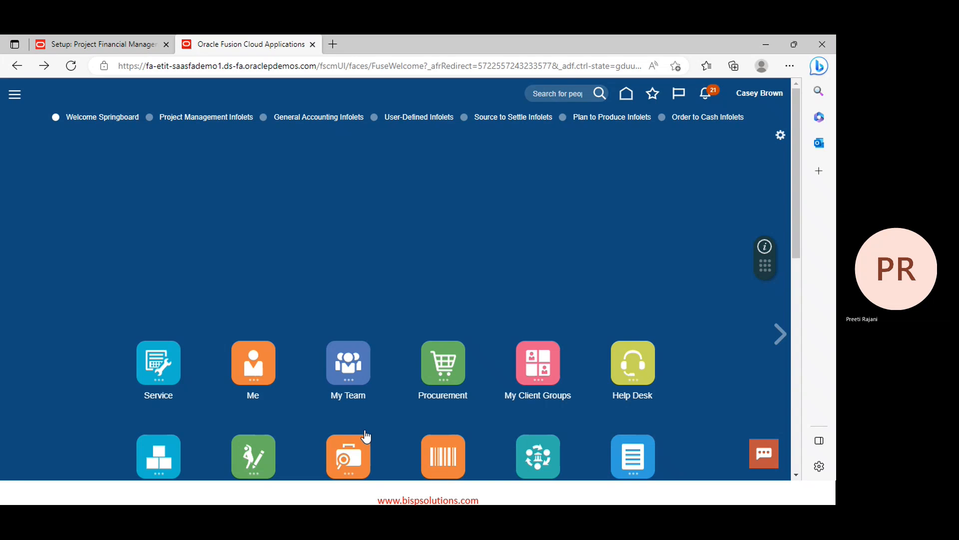
# Go to Setup and Maintenance from the user menu and select the Project Financial Management offering
pyautogui.hotkey('alt', 'Tab')
pyautogui.hotkey('alt', 'Tab')
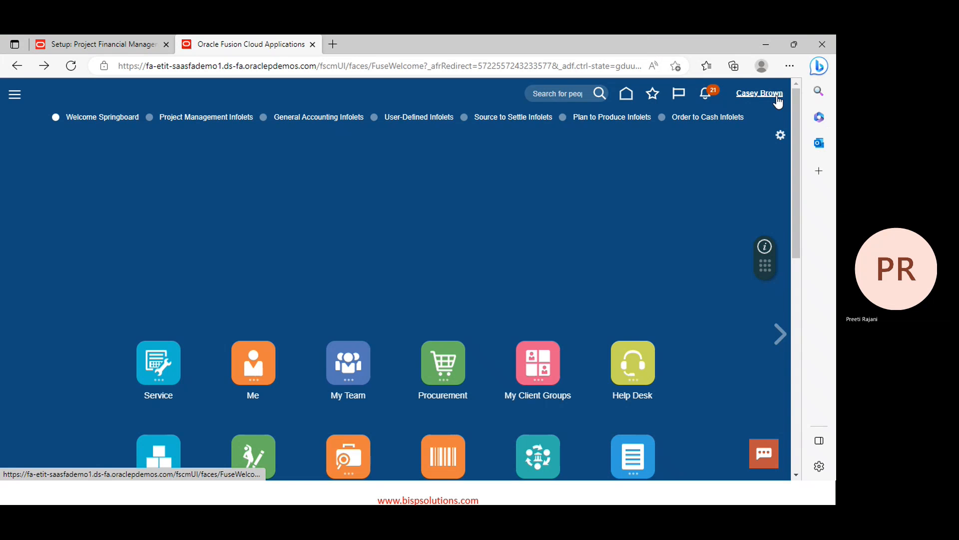
pyautogui.click(777, 98)
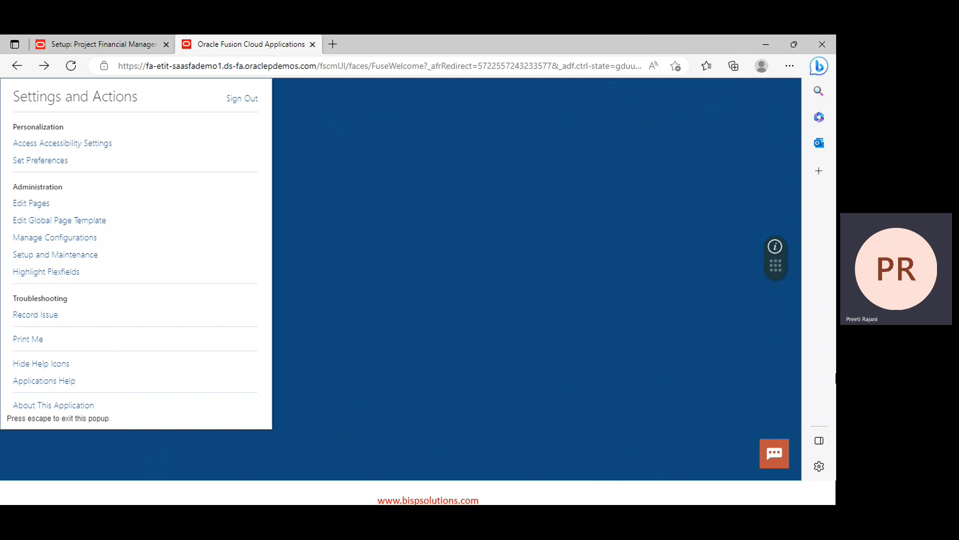
pyautogui.click(41, 258)
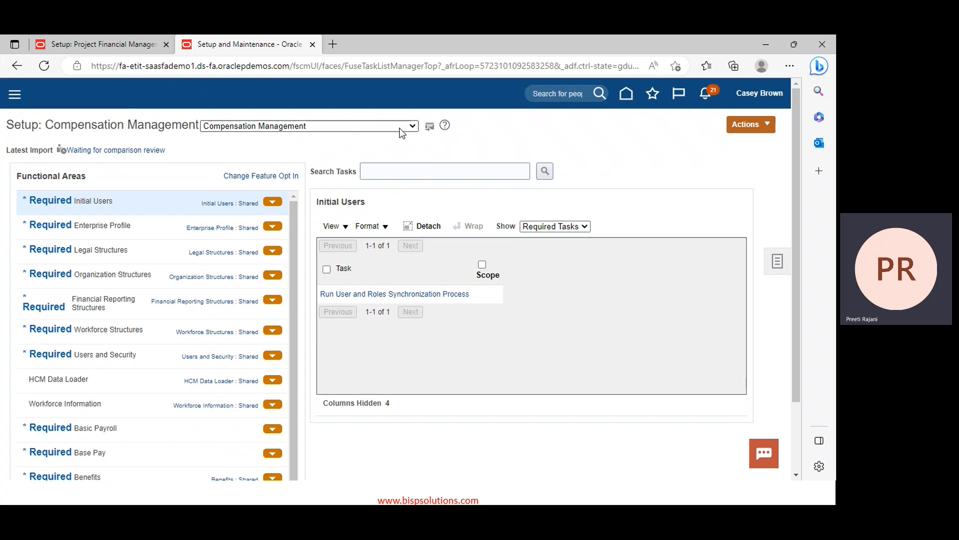
pyautogui.click(400, 129)
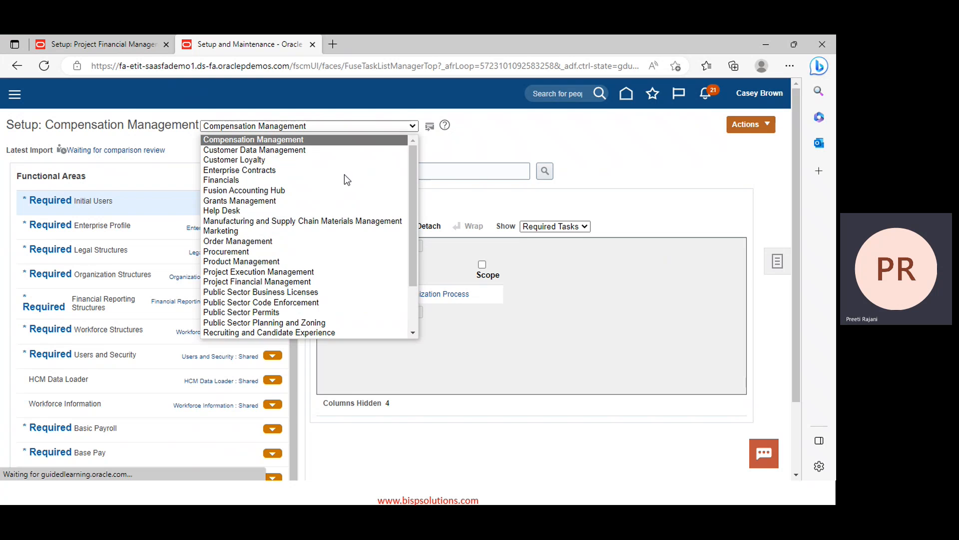
pyautogui.click(259, 283)
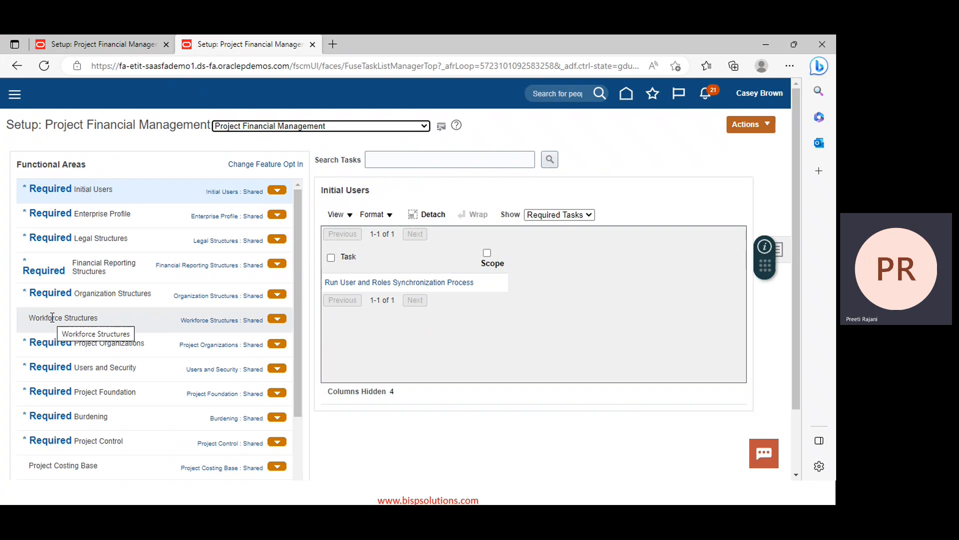
# Open the Workforce Structures functional area to list its five tasks, including Manage Departments
pyautogui.click(51, 317)
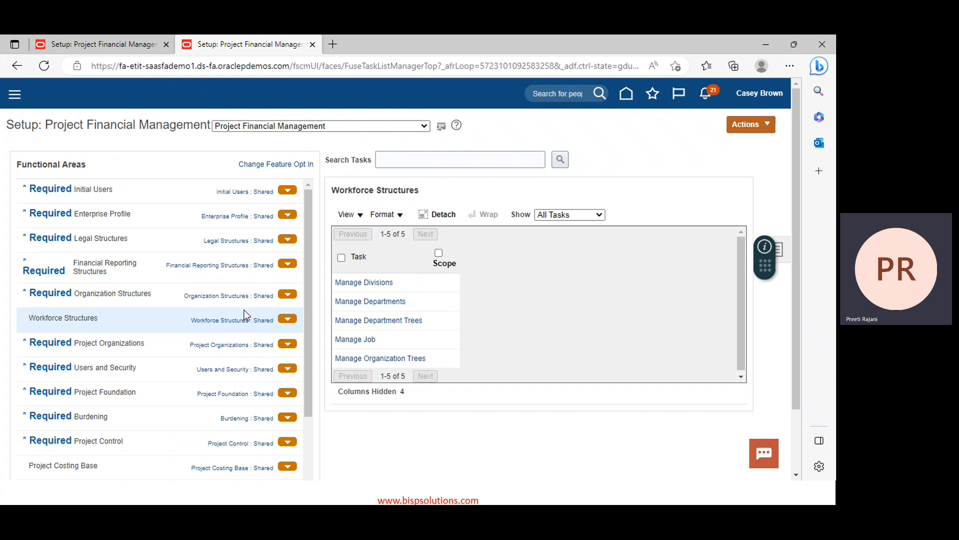
pyautogui.hotkey('alt', 'Tab')
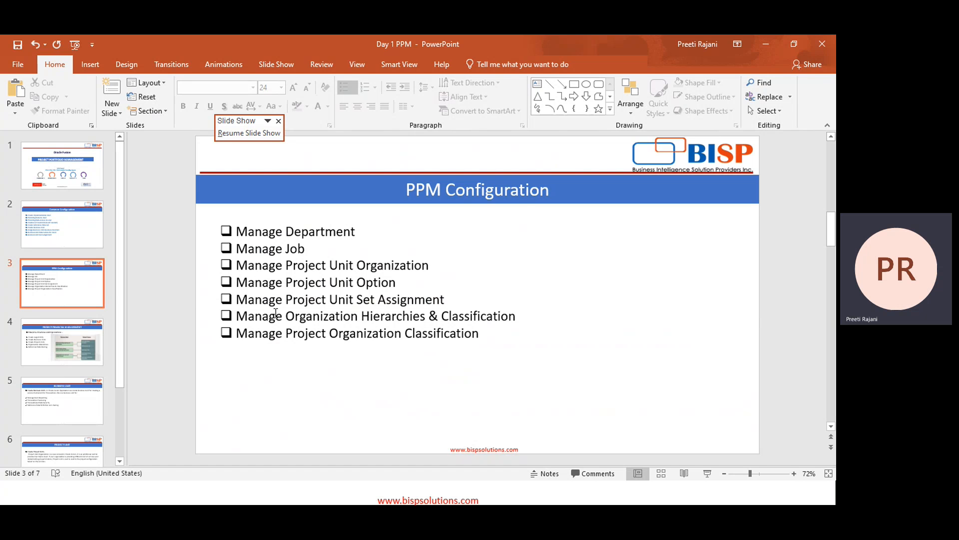
pyautogui.scroll(-2, 275, 313)
pyautogui.scroll(-1, 275, 313)
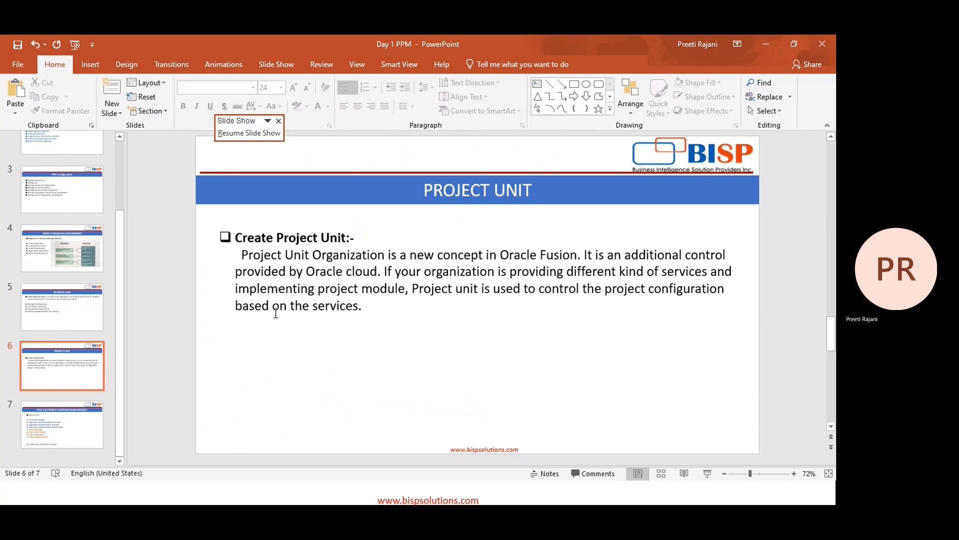
pyautogui.scroll(2, 275, 313)
pyautogui.scroll(1, 275, 313)
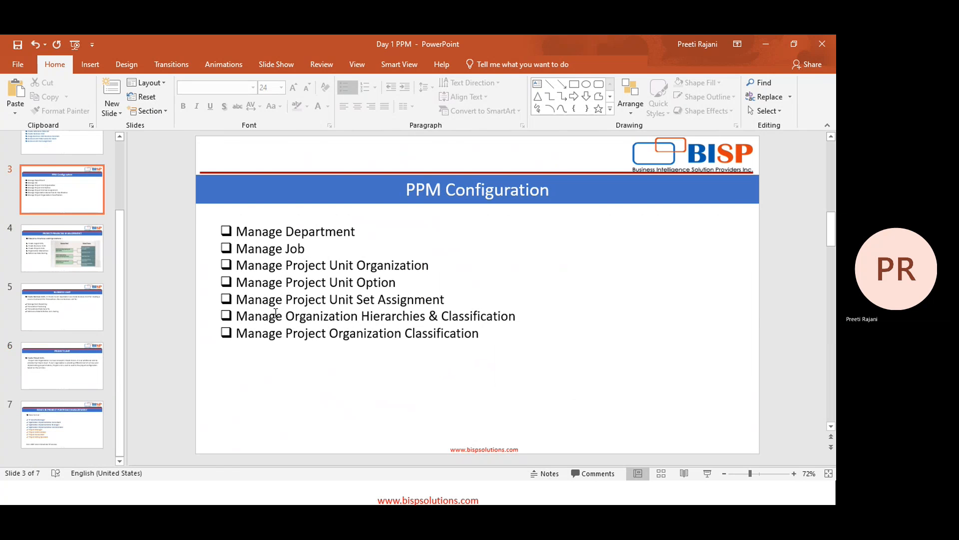
pyautogui.hotkey('alt', 'Tab')
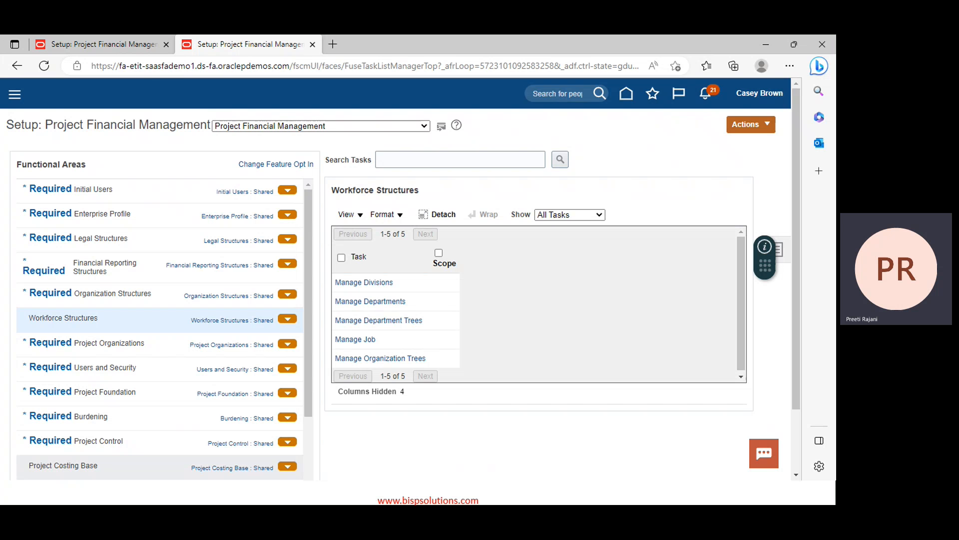
# Open the Manage Departments task under Workforce Structures in a new tab
pyautogui.click(366, 301)
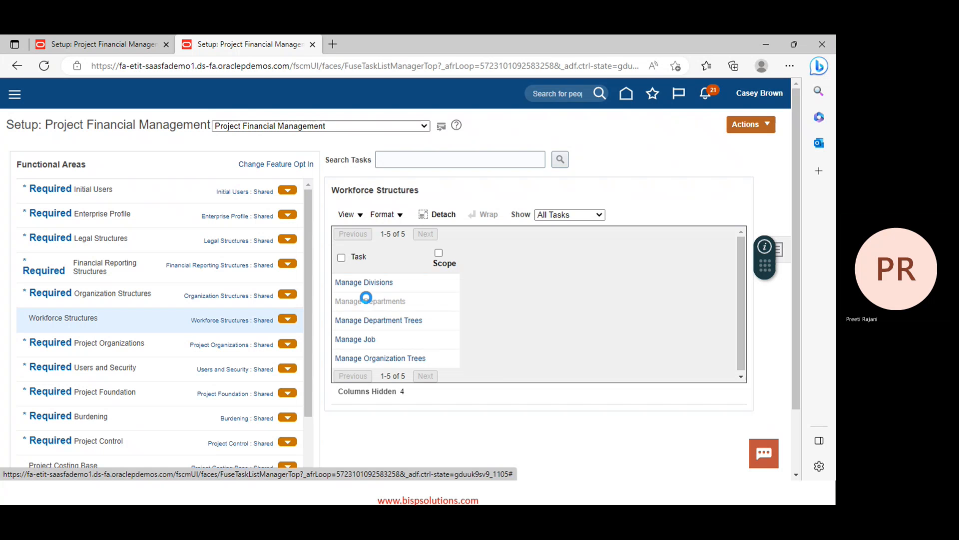
pyautogui.hotkey('alt', 'Tab')
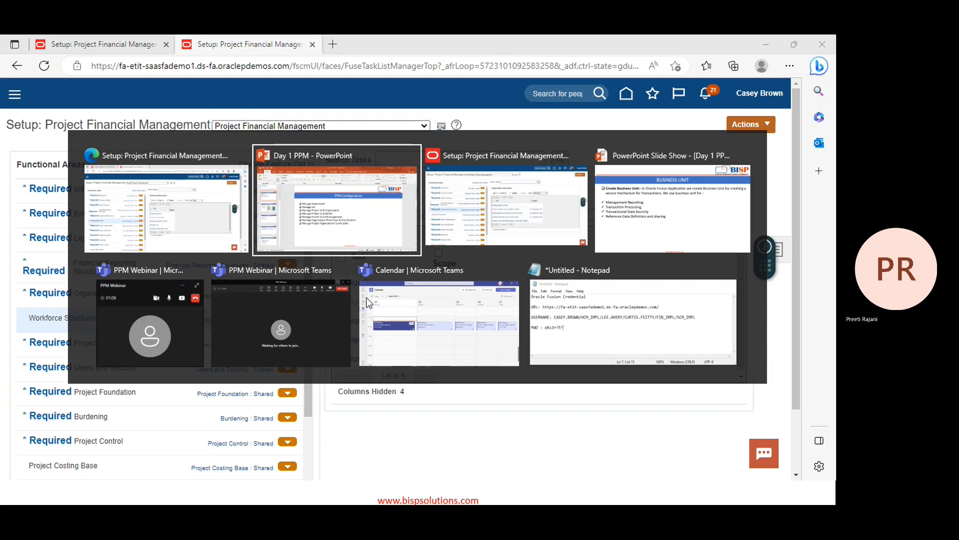
pyautogui.press('Escape')
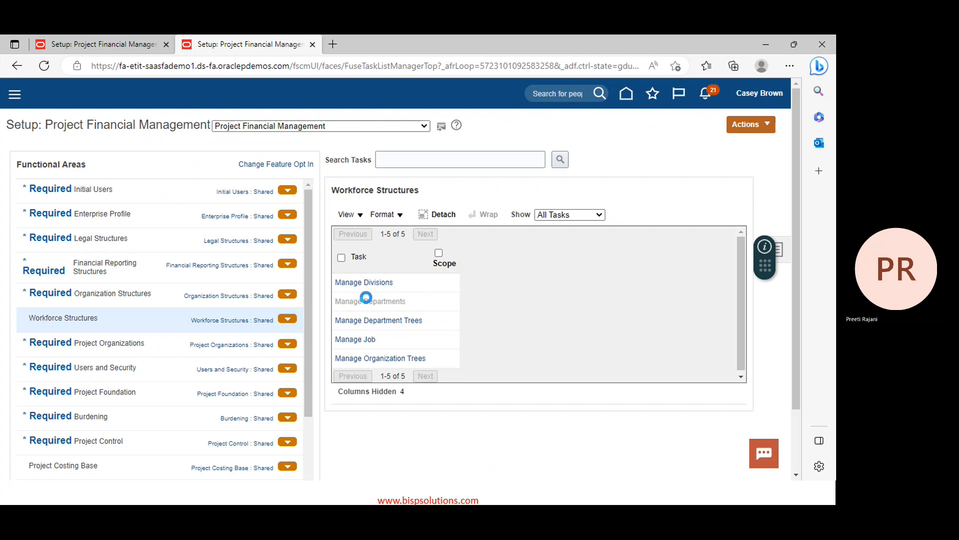
pyautogui.click(367, 297)
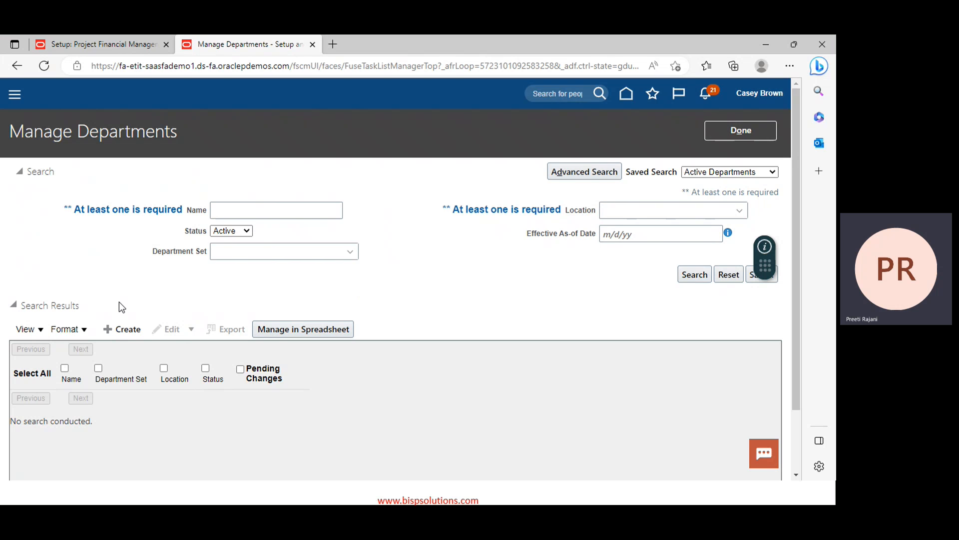
# Start a new department, clear the missing-name error, name it PPM Finance and keep Active status
pyautogui.click(115, 330)
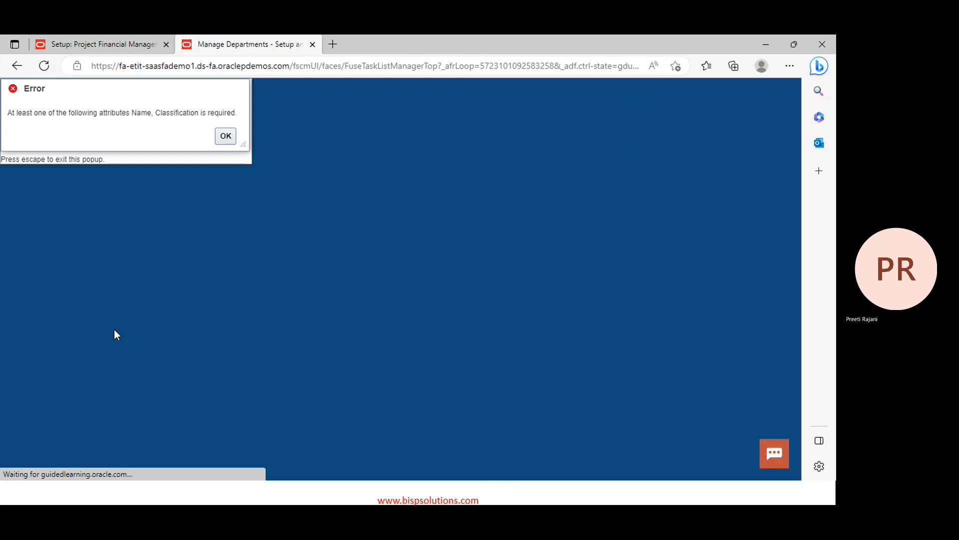
pyautogui.click(228, 136)
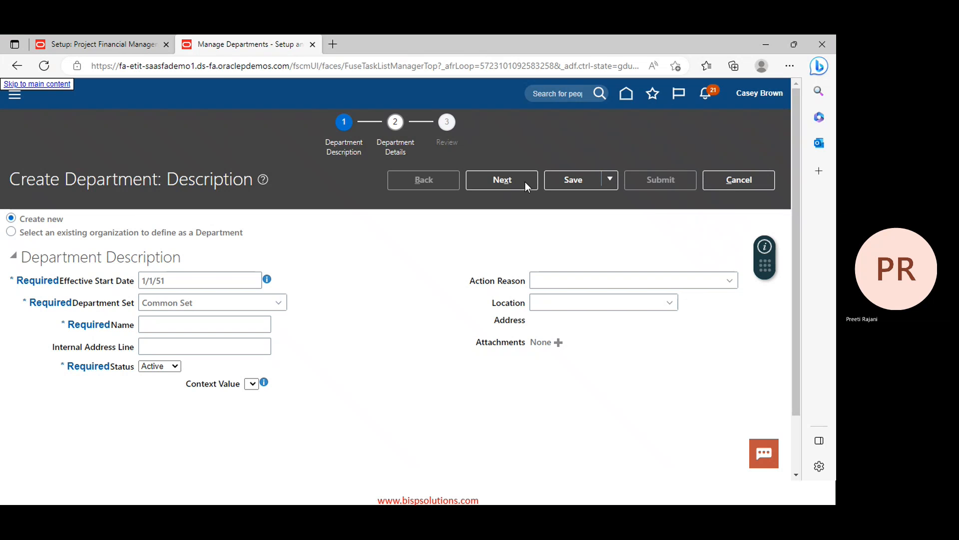
pyautogui.click(162, 322)
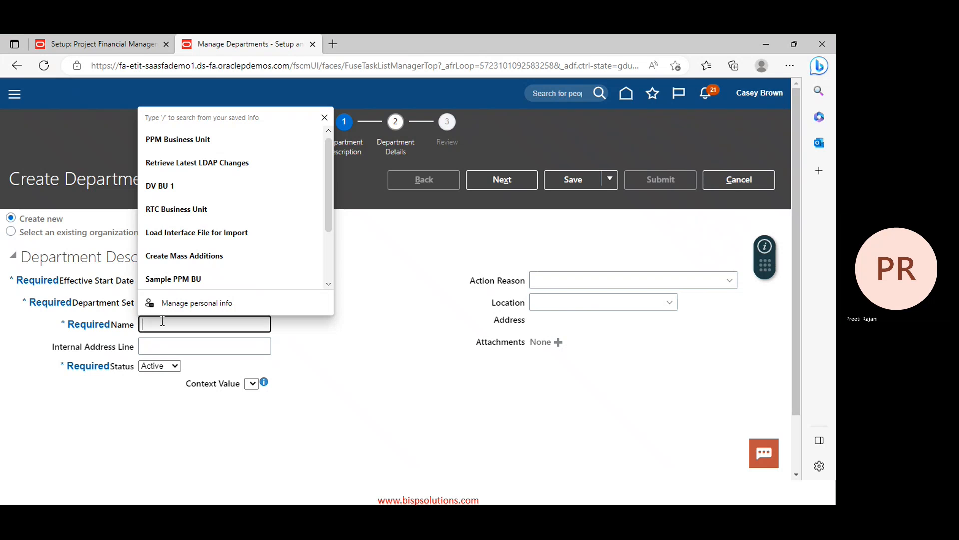
pyautogui.write('PPM')
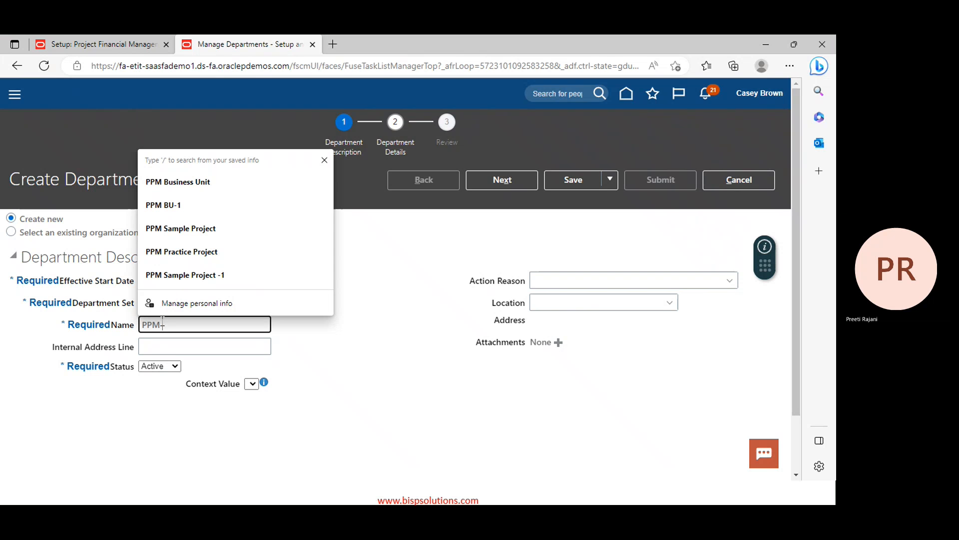
pyautogui.write(' Finan')
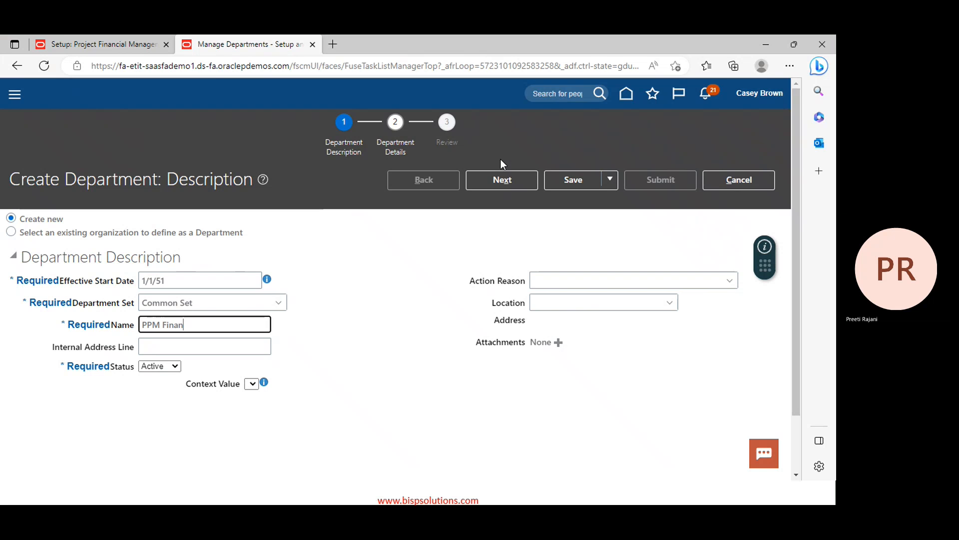
pyautogui.write('ce')
pyautogui.click(156, 368)
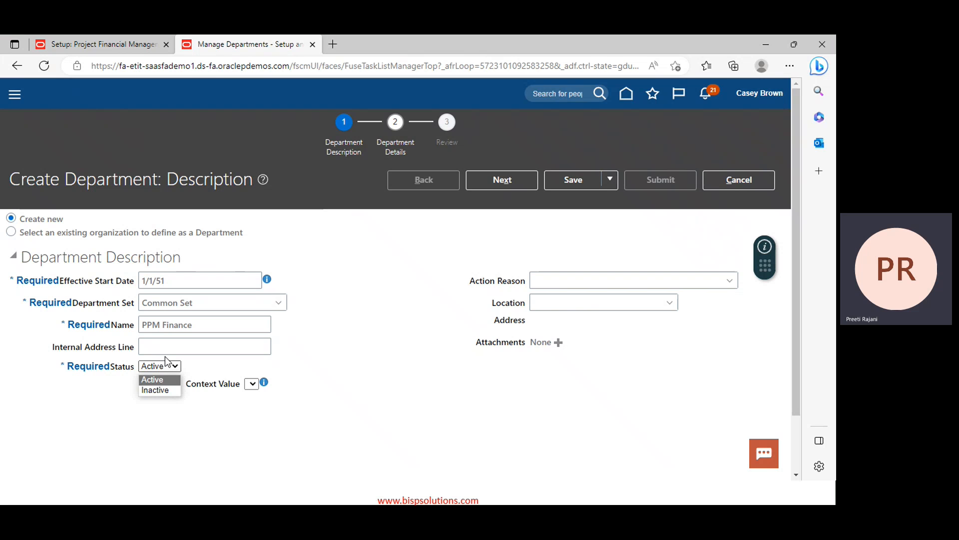
pyautogui.click(388, 295)
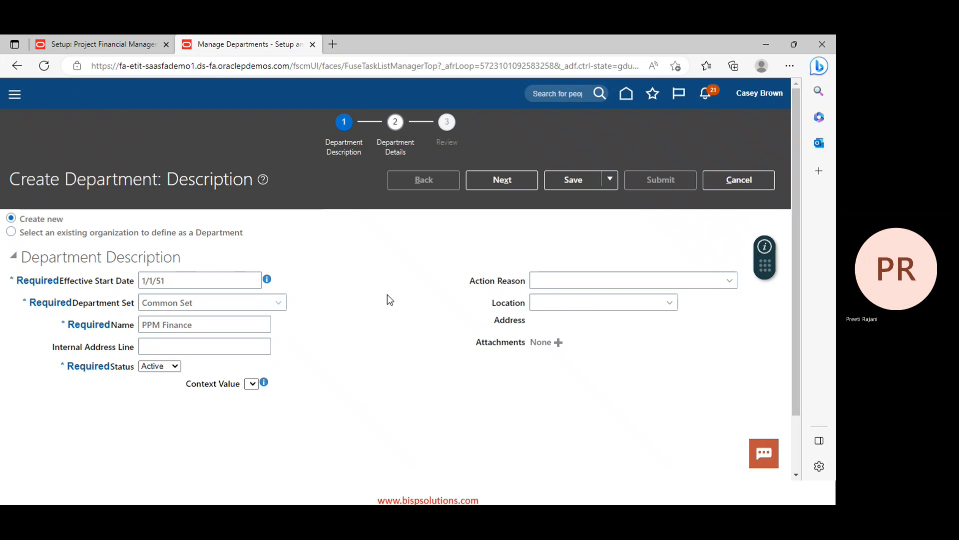
# Go through the PPM Finance department details and review pages
pyautogui.click(499, 183)
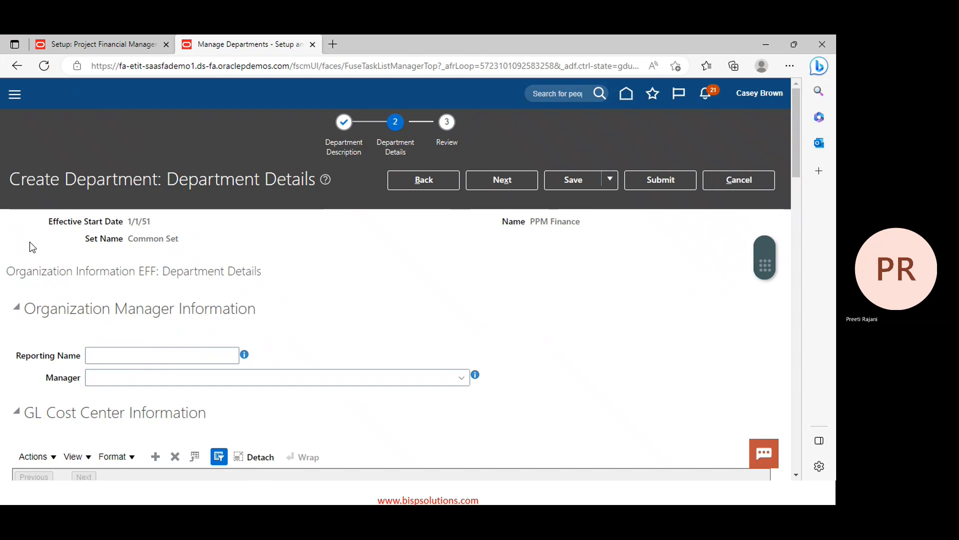
pyautogui.scroll(-1, 156, 322)
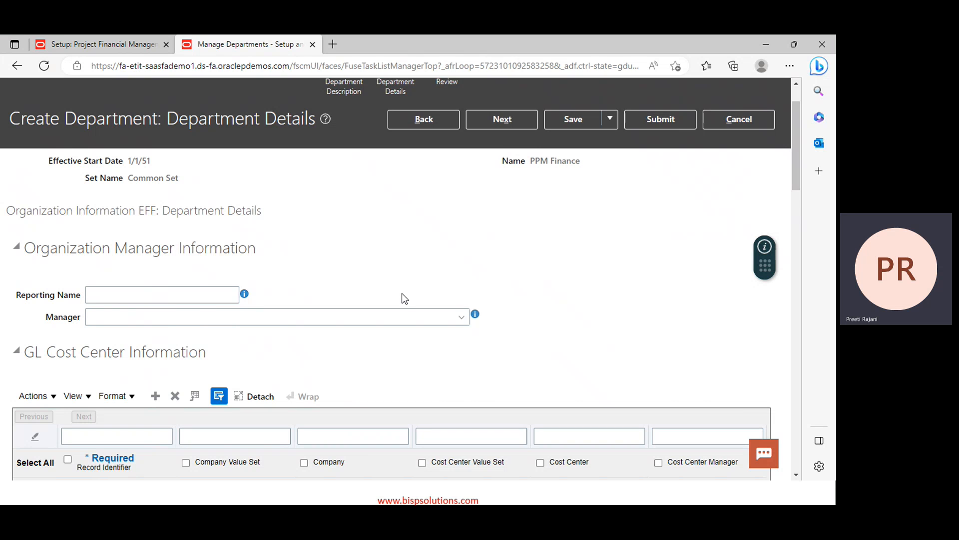
pyautogui.scroll(-7, 402, 295)
pyautogui.scroll(-14, 403, 295)
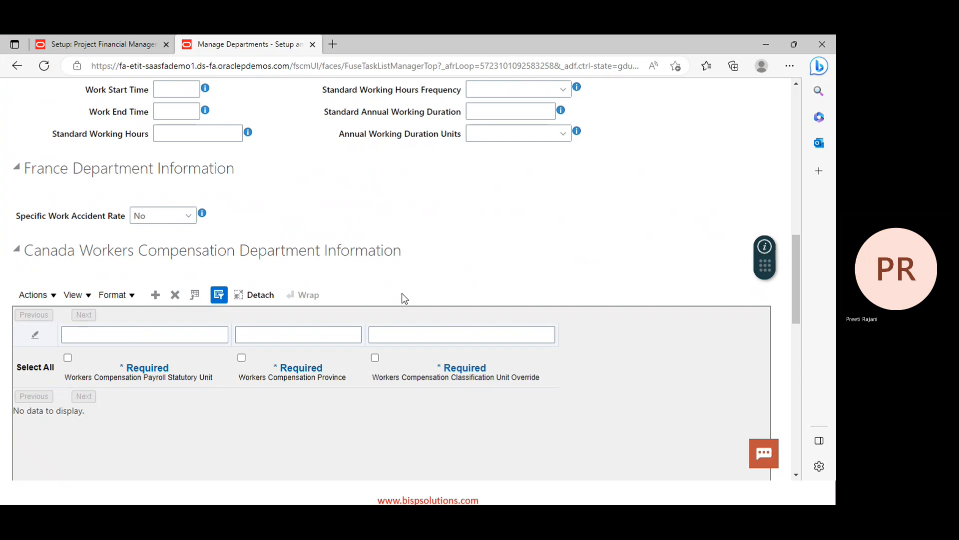
pyautogui.scroll(-3, 405, 298)
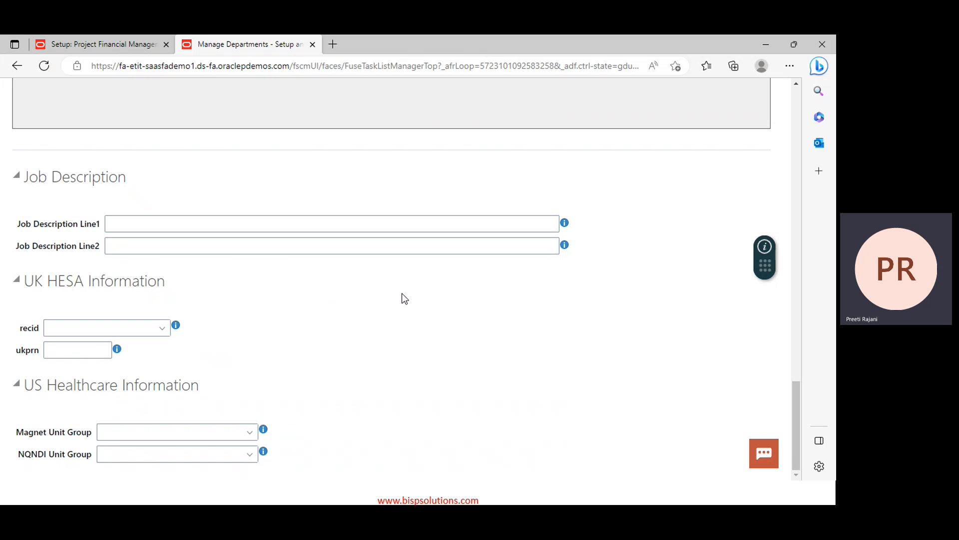
pyautogui.scroll(8, 392, 303)
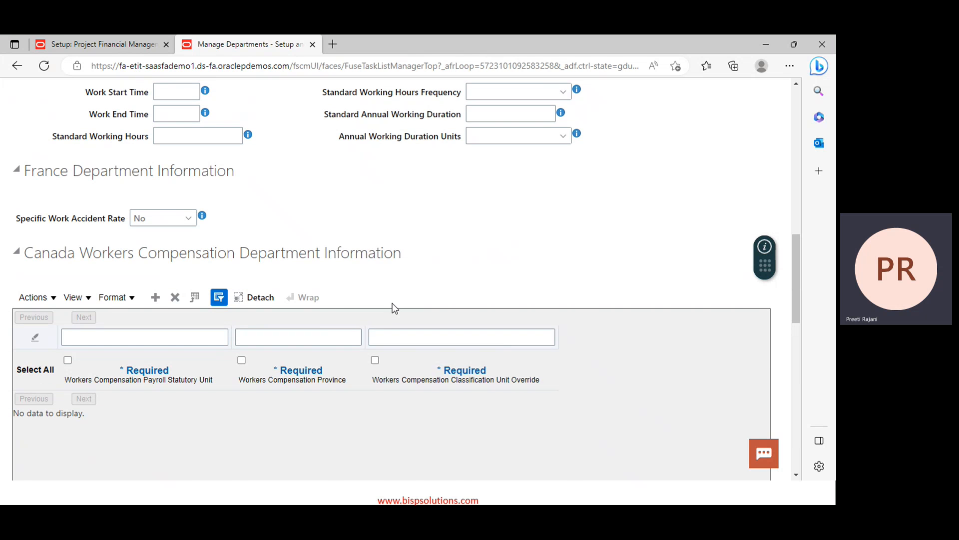
pyautogui.scroll(12, 393, 304)
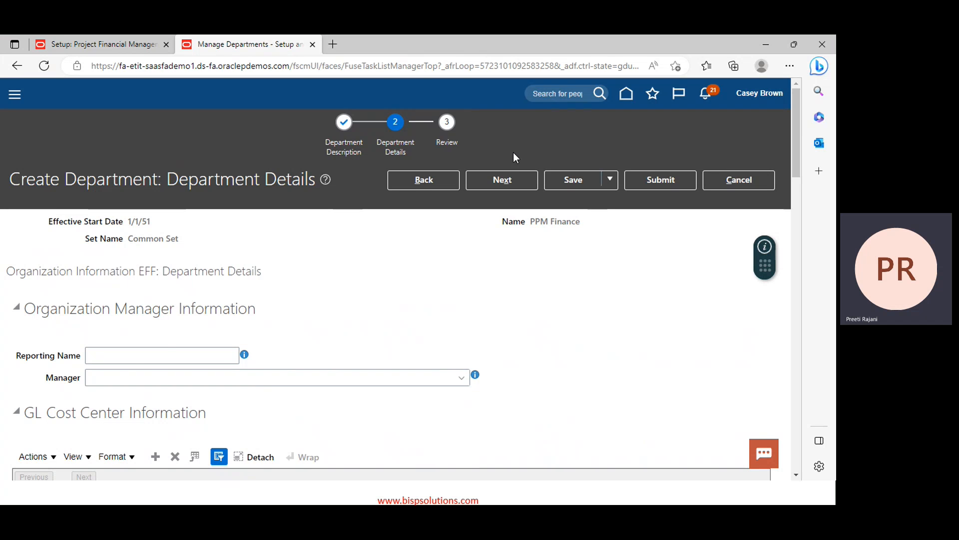
pyautogui.click(507, 182)
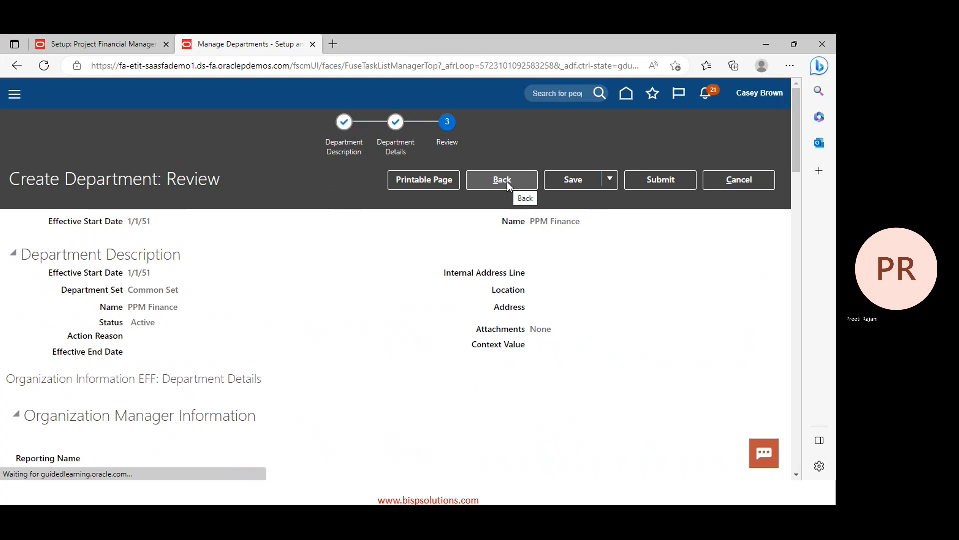
pyautogui.scroll(-6, 510, 325)
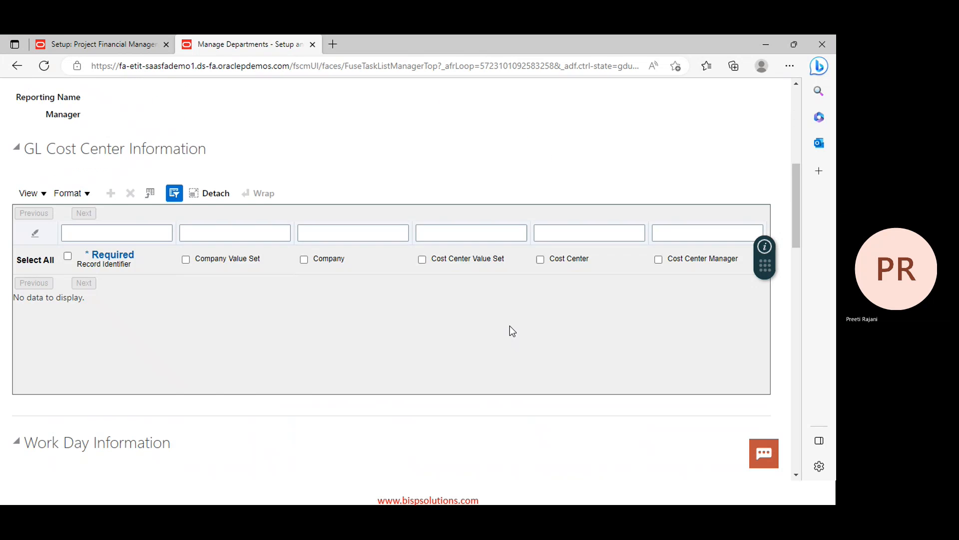
pyautogui.scroll(6, 509, 326)
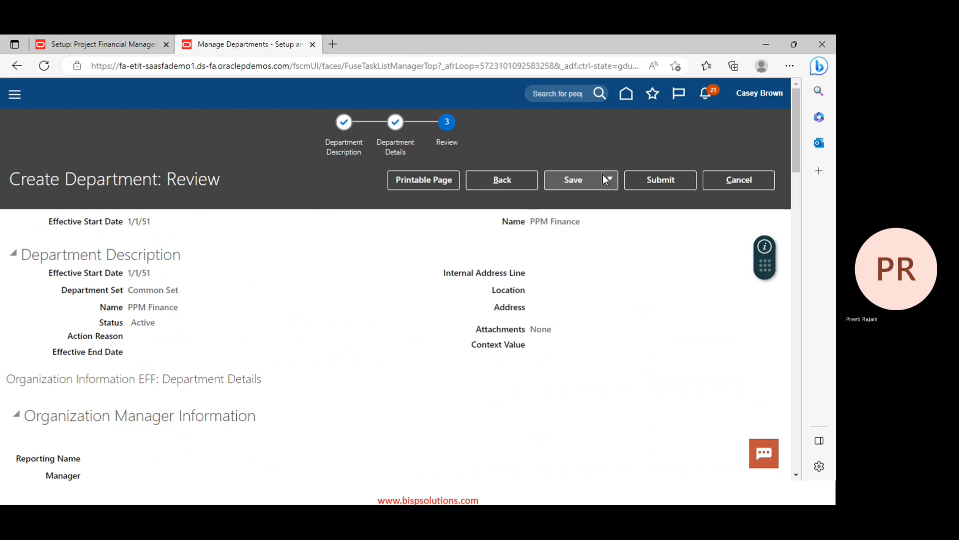
# Submit the PPM Finance department and confirm the request
pyautogui.click(662, 181)
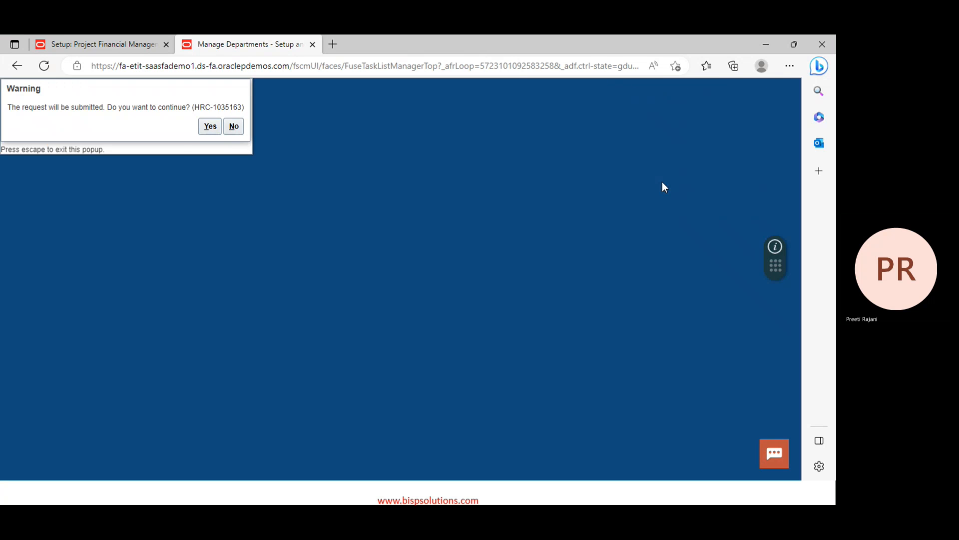
pyautogui.click(208, 131)
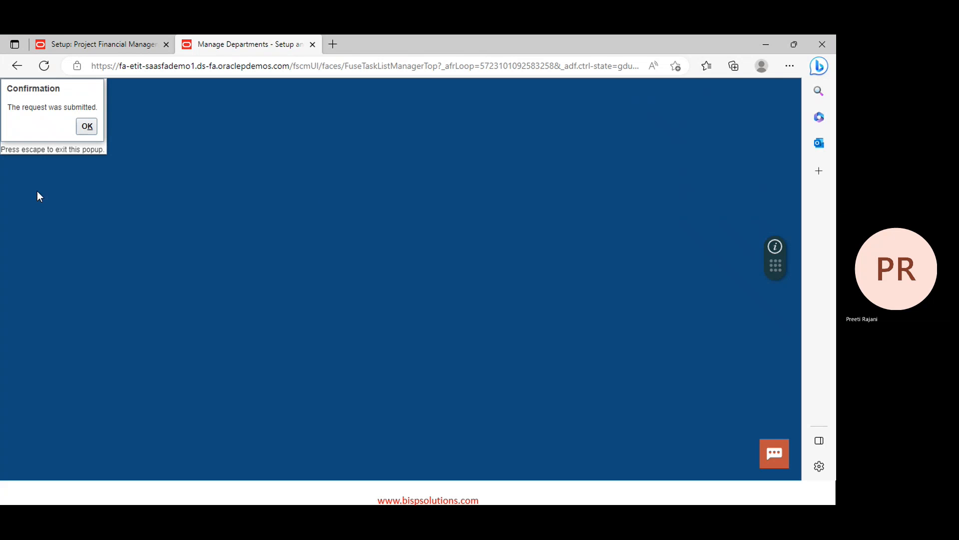
pyautogui.click(87, 127)
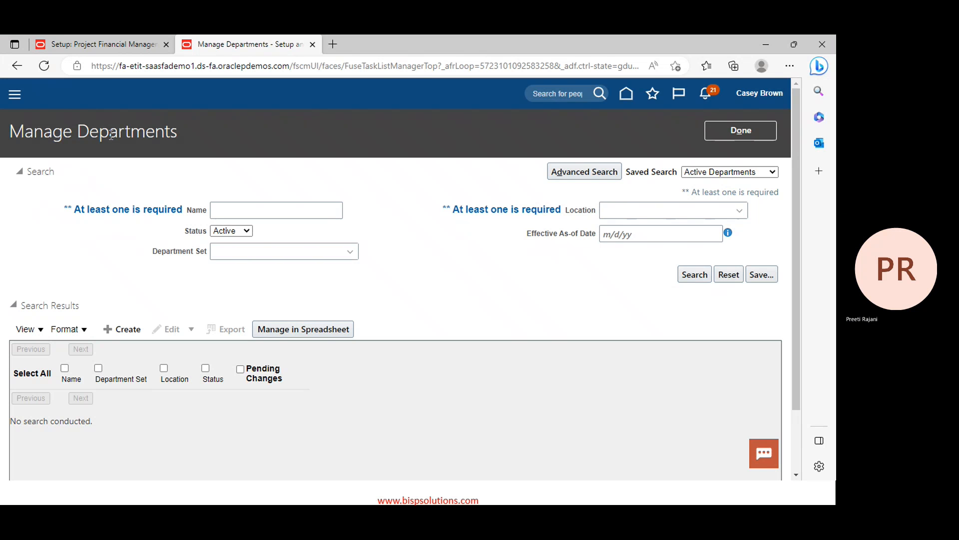
# Create the PPM Admin department with default details, then submit and confirm it
pyautogui.click(110, 326)
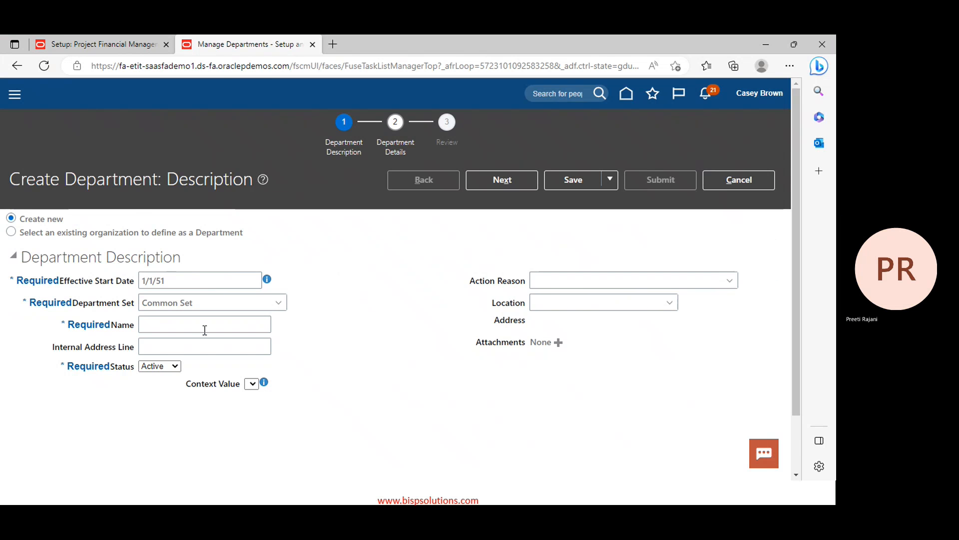
pyautogui.click(183, 324)
pyautogui.write('PPM')
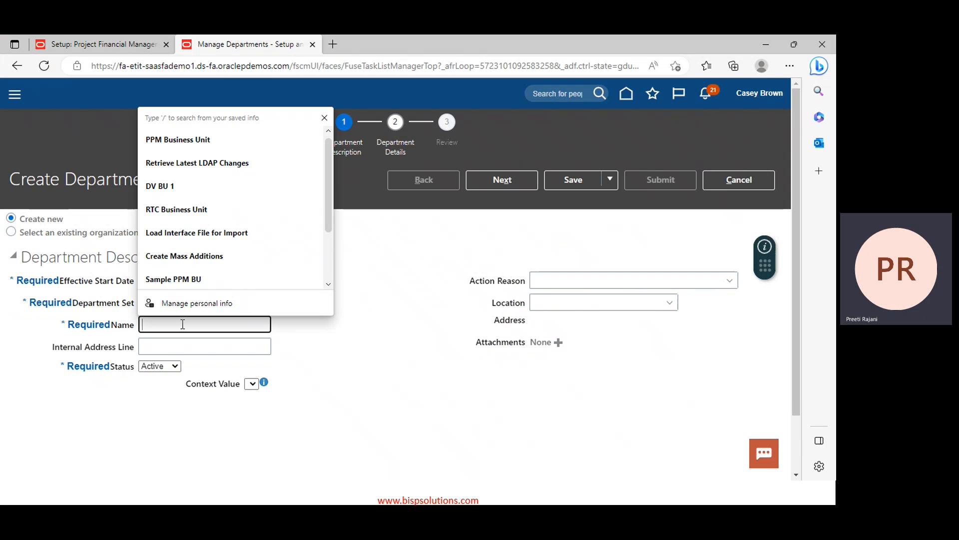
pyautogui.write(' Ad')
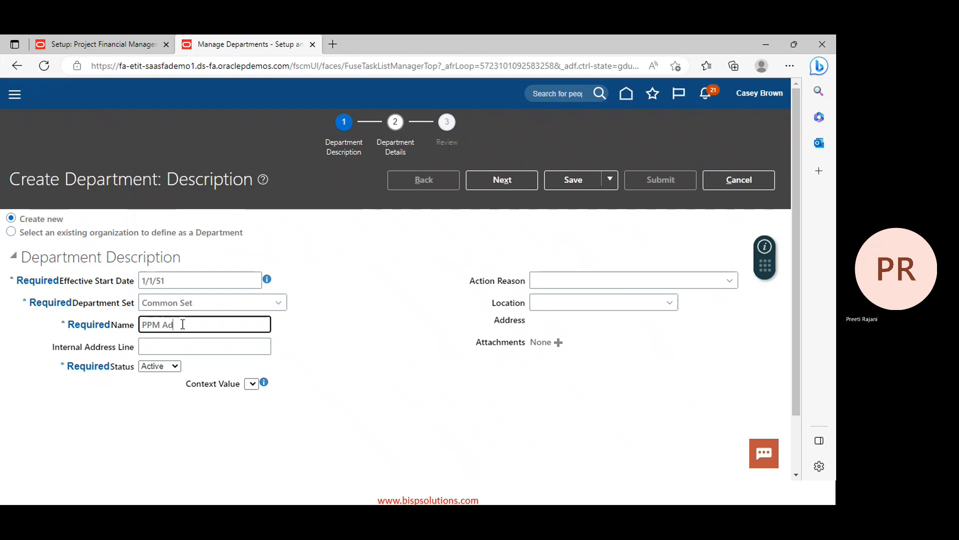
pyautogui.write('min')
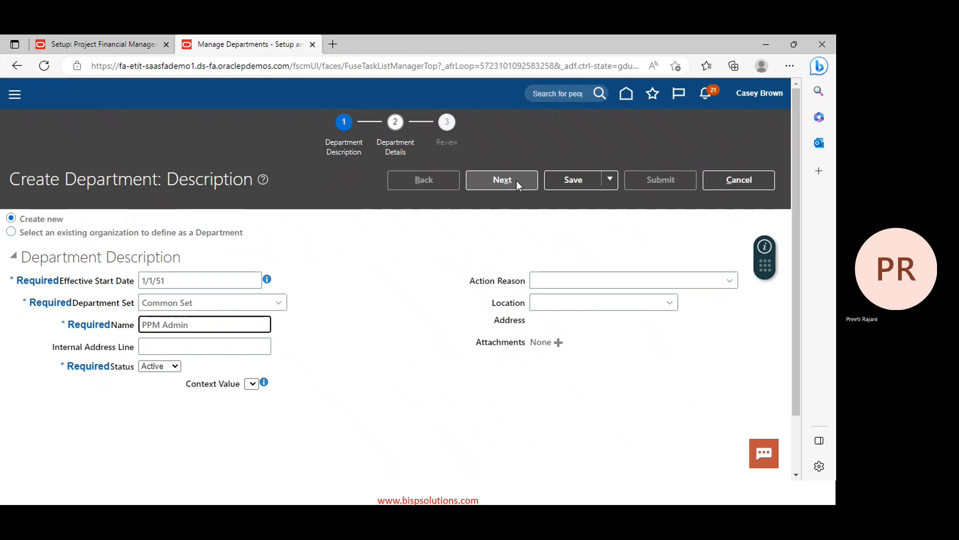
pyautogui.click(512, 182)
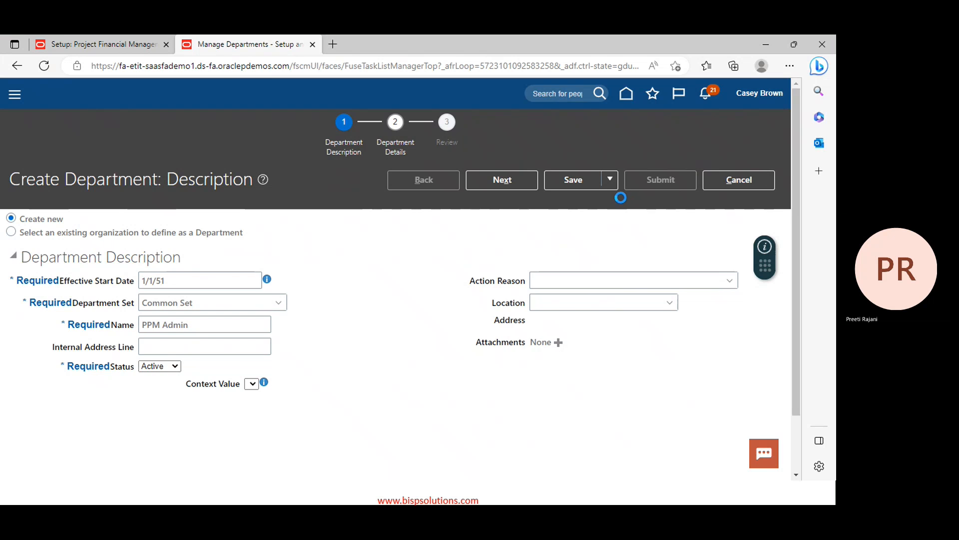
pyautogui.click(523, 181)
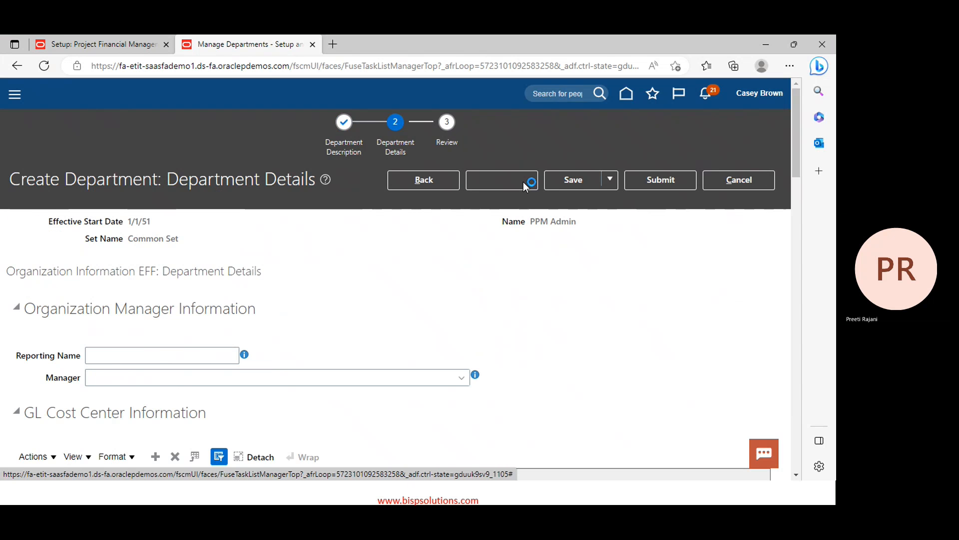
pyautogui.click(639, 182)
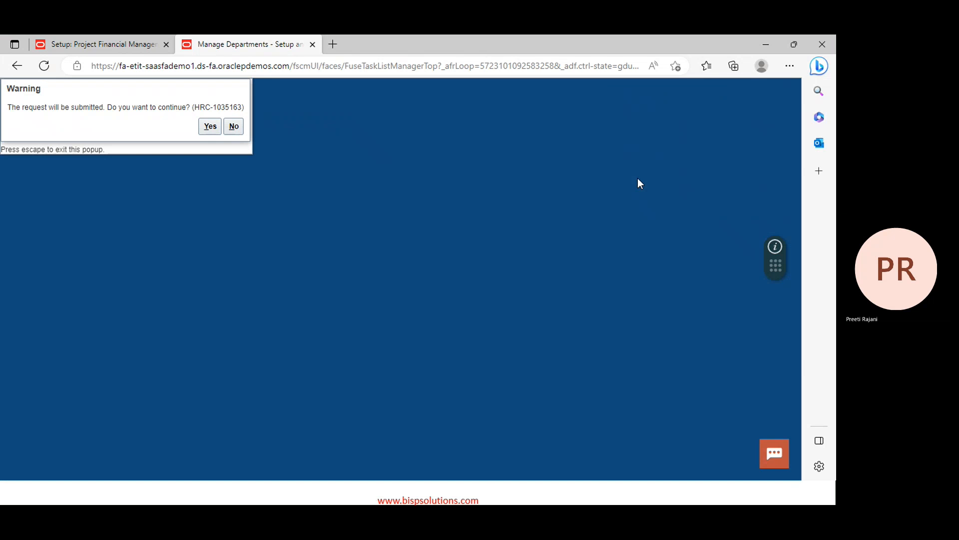
pyautogui.click(209, 127)
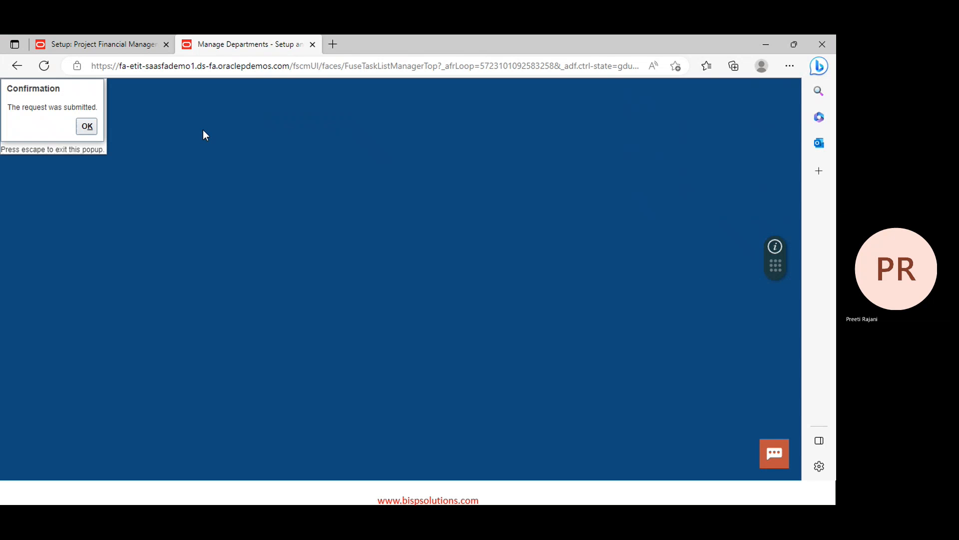
pyautogui.click(87, 127)
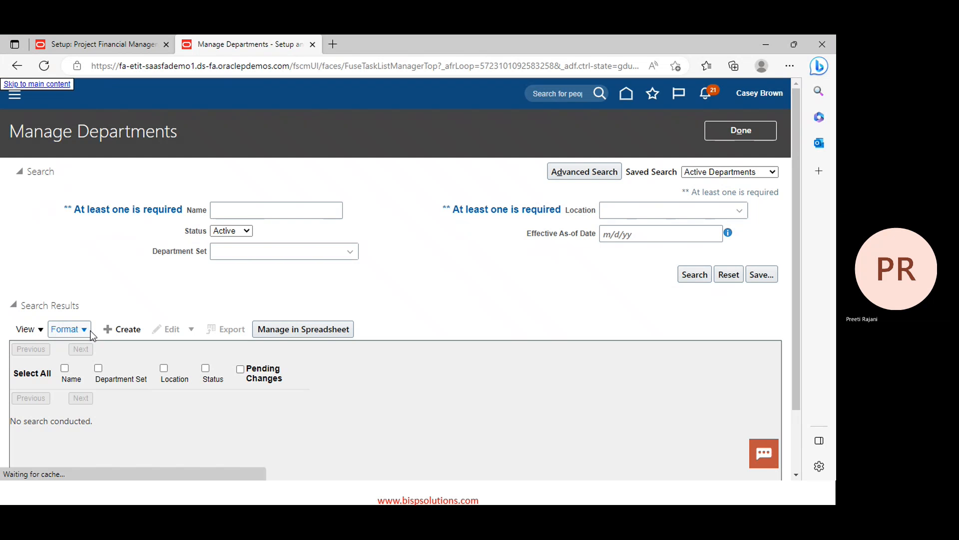
# Create the PPM Sales department, then submit and confirm it
pyautogui.click(115, 332)
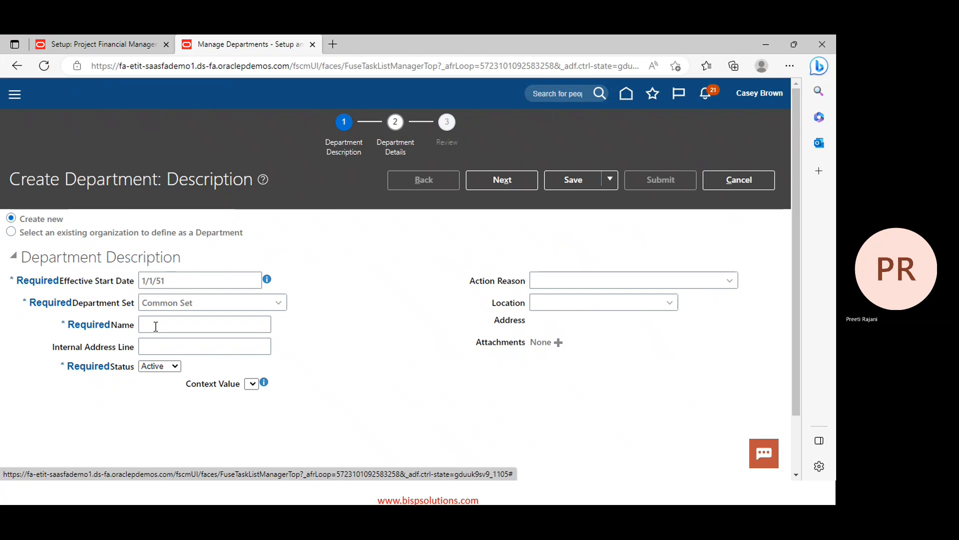
pyautogui.click(159, 327)
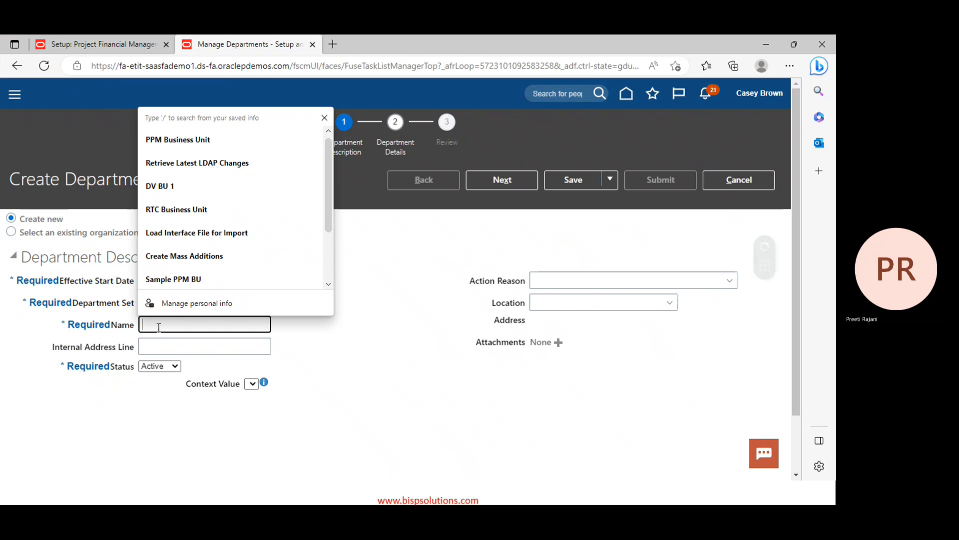
pyautogui.write('PPM')
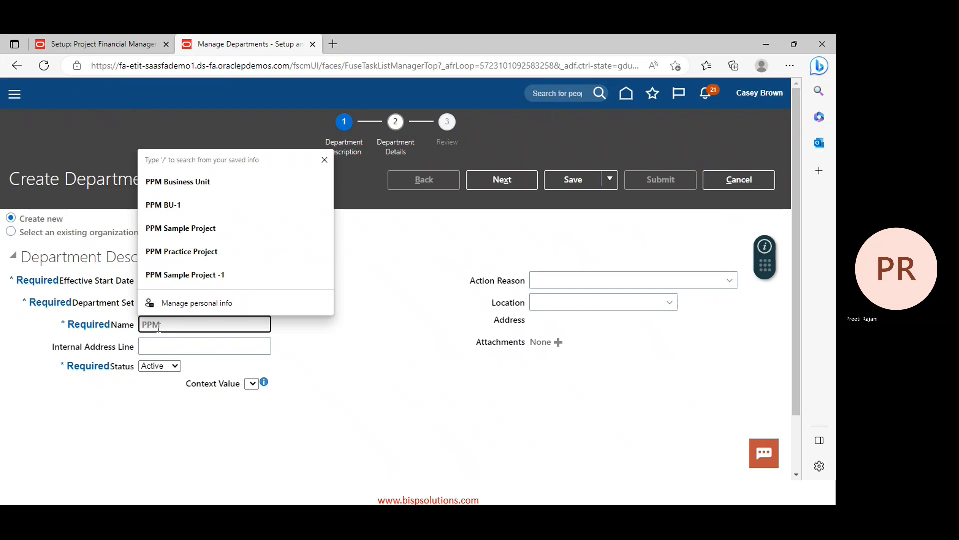
pyautogui.write(' Sales')
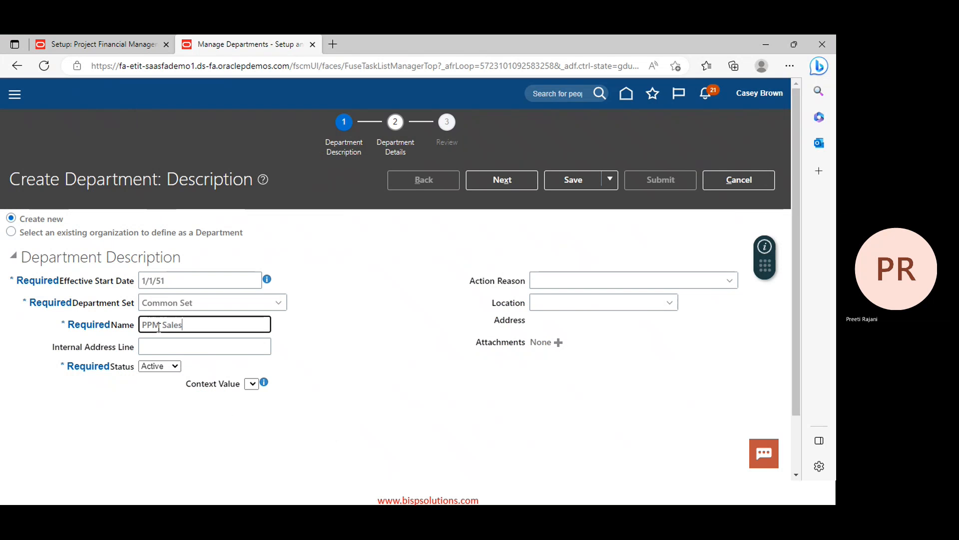
pyautogui.click(517, 186)
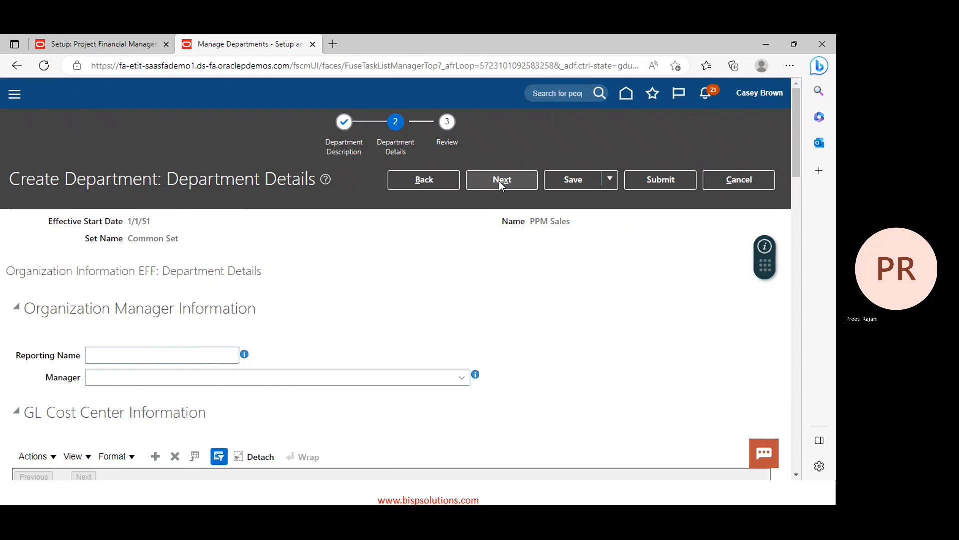
pyautogui.click(501, 184)
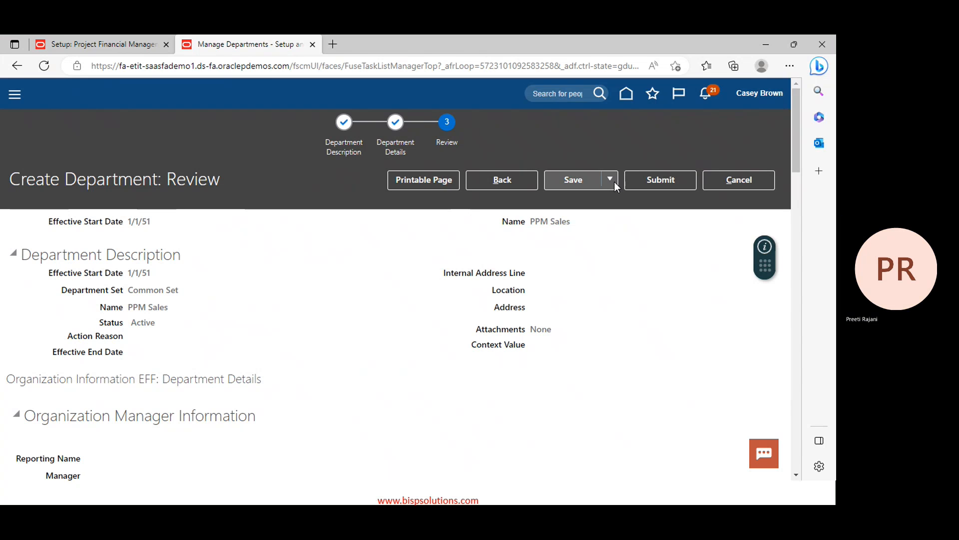
pyautogui.click(642, 187)
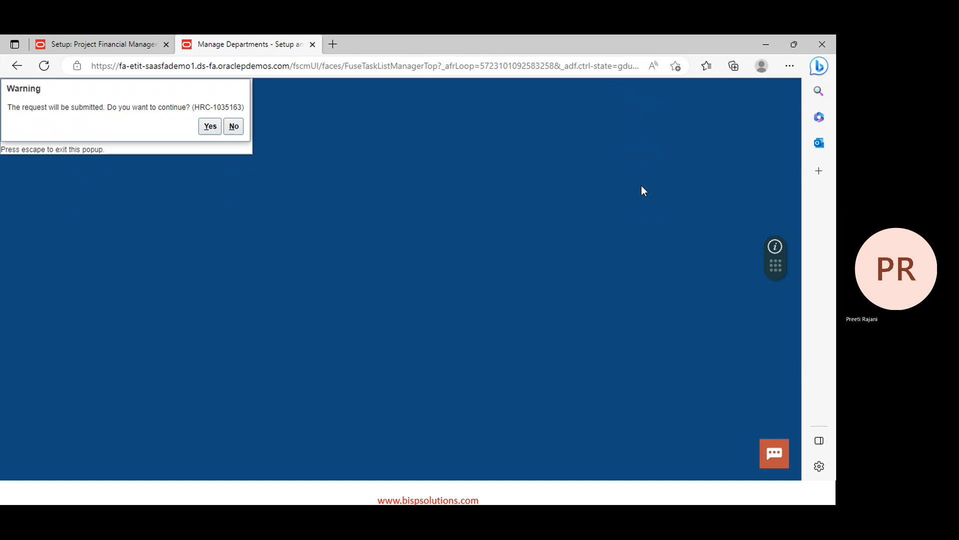
pyautogui.click(210, 127)
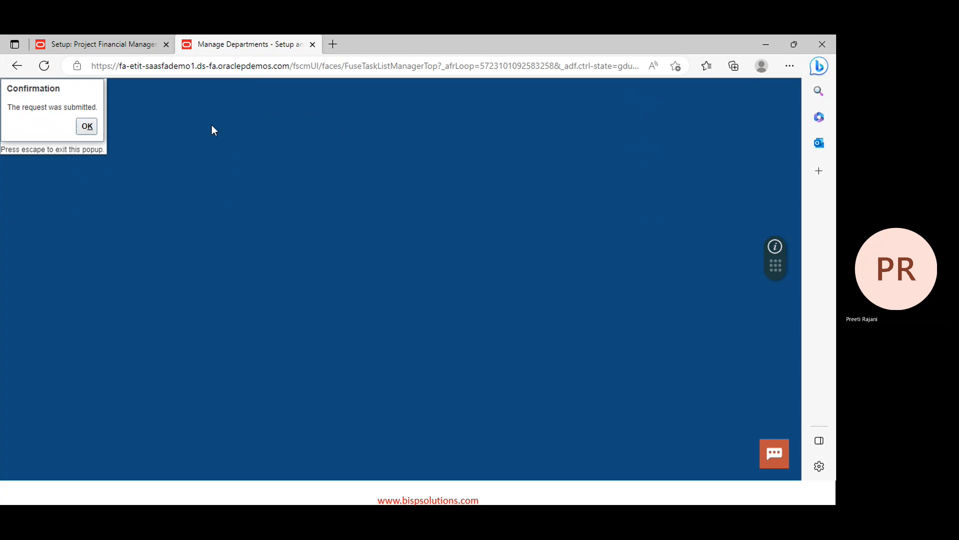
pyautogui.click(86, 127)
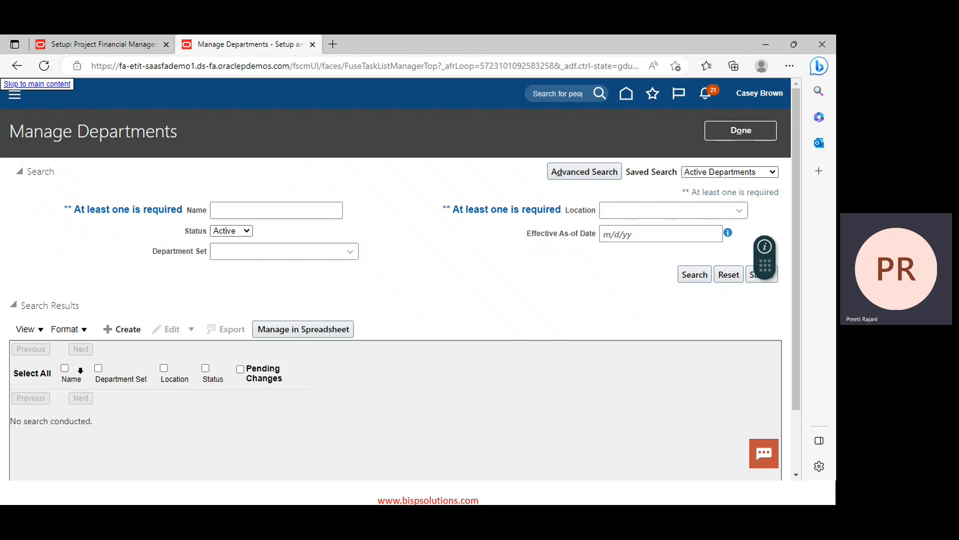
# Create the PPM Purchase department, then submit and confirm it
pyautogui.click(121, 331)
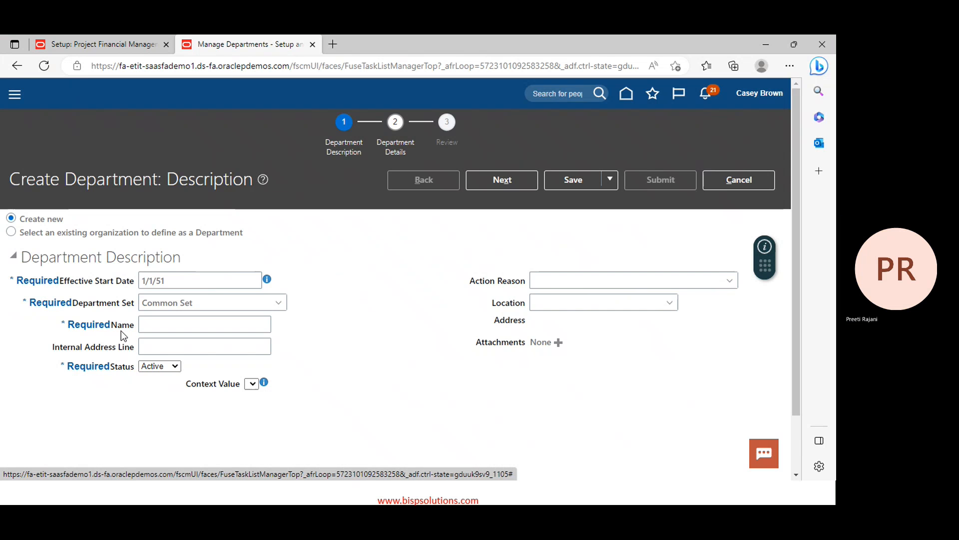
pyautogui.click(203, 323)
pyautogui.write('PPM ')
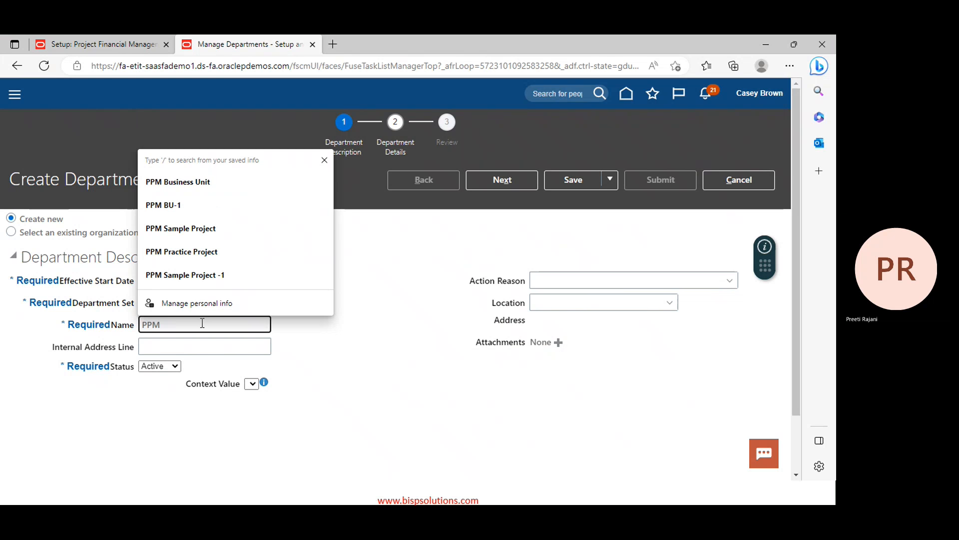
pyautogui.write('Purchase')
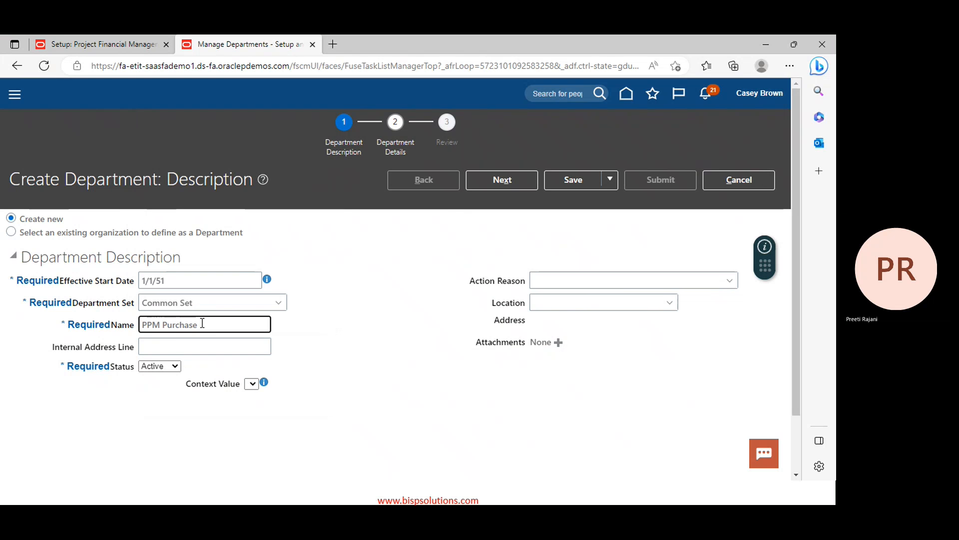
pyautogui.click(505, 178)
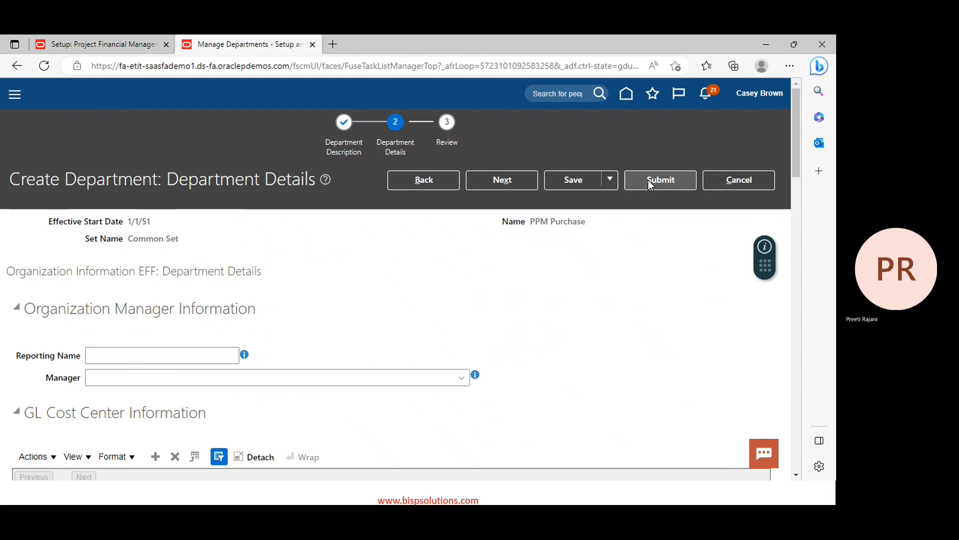
pyautogui.click(652, 178)
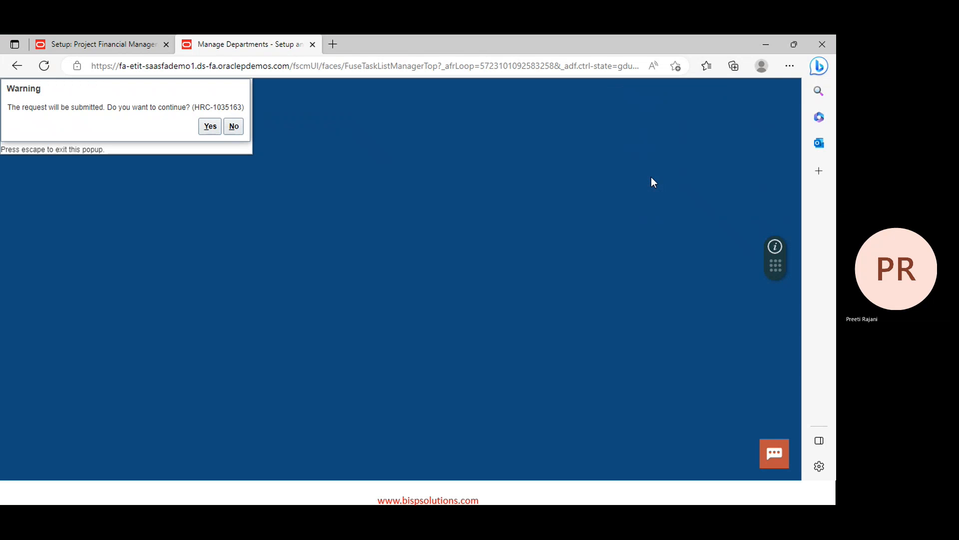
pyautogui.click(213, 129)
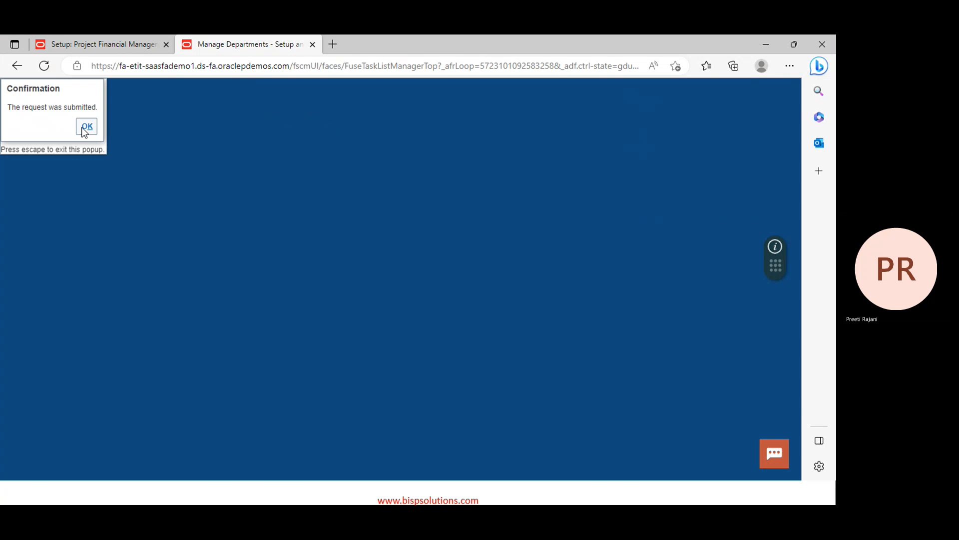
pyautogui.click(85, 130)
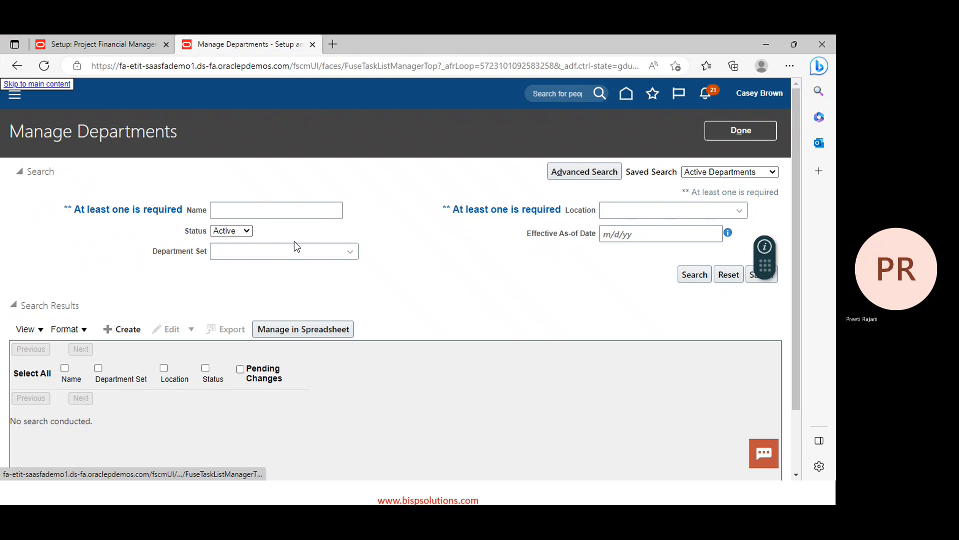
# Search departments for 'ppm' to verify the four PPM departments, then finish with Done
pyautogui.click(259, 210)
pyautogui.write('ppm')
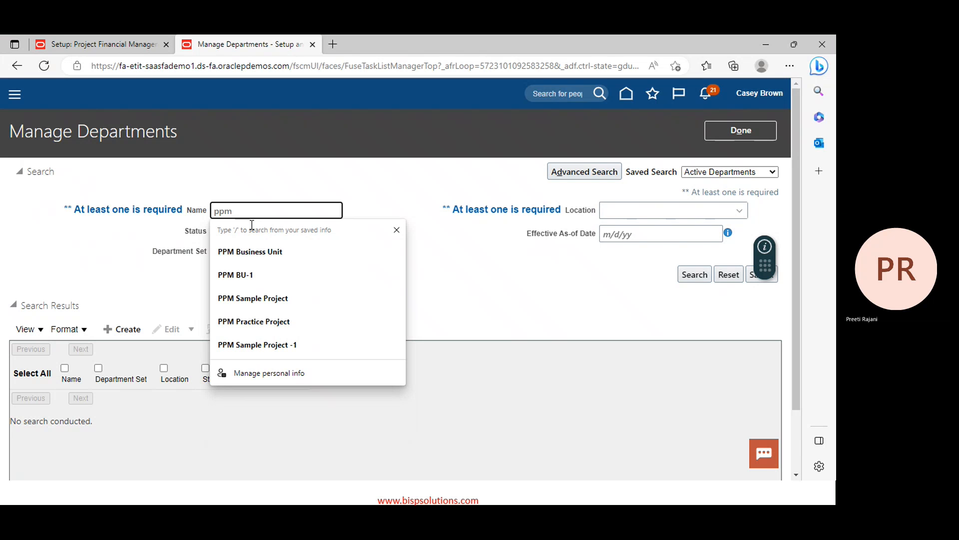
pyautogui.press('Return')
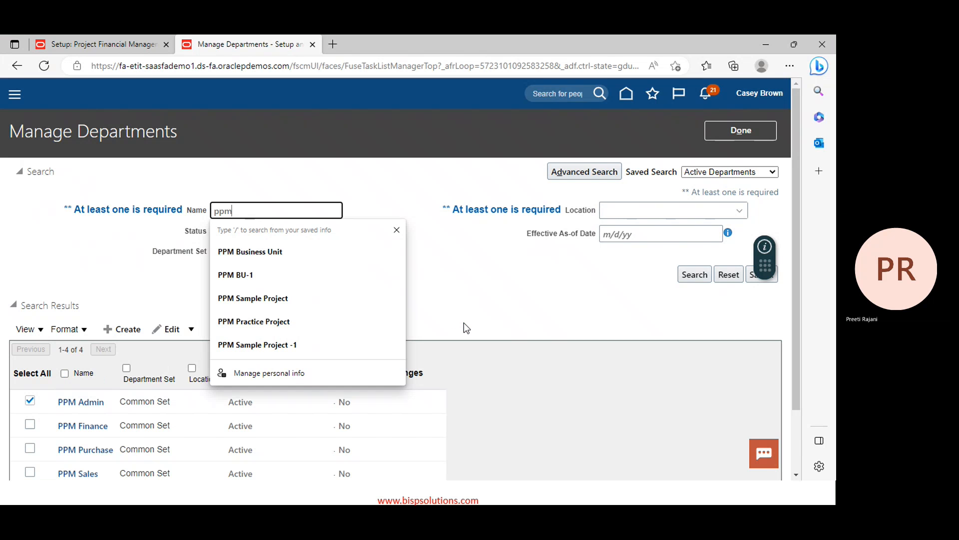
pyautogui.scroll(-2, 465, 327)
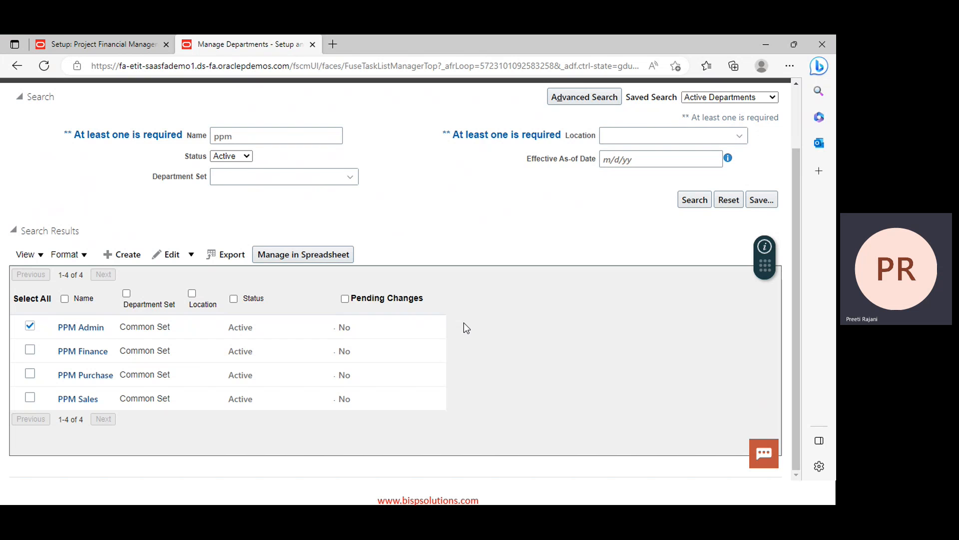
pyautogui.scroll(2, 464, 322)
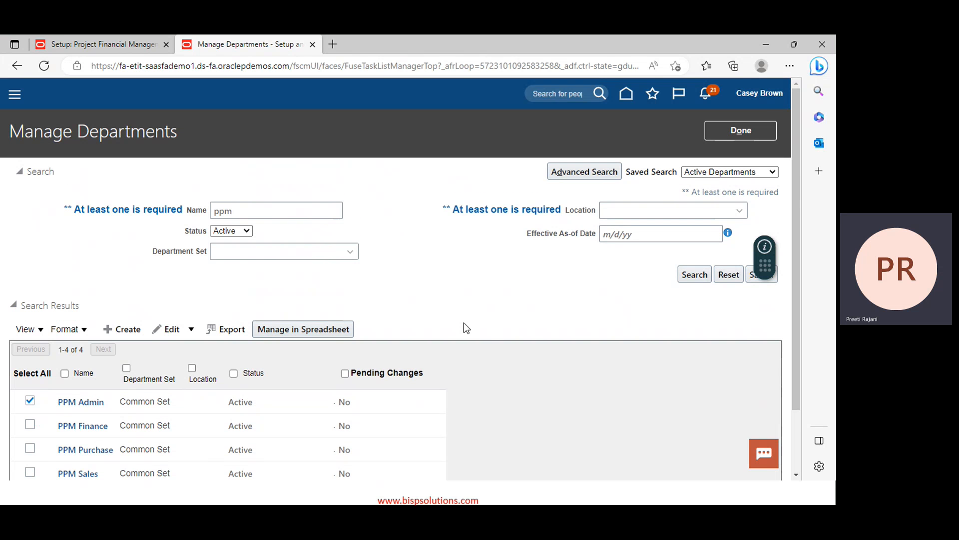
pyautogui.click(751, 131)
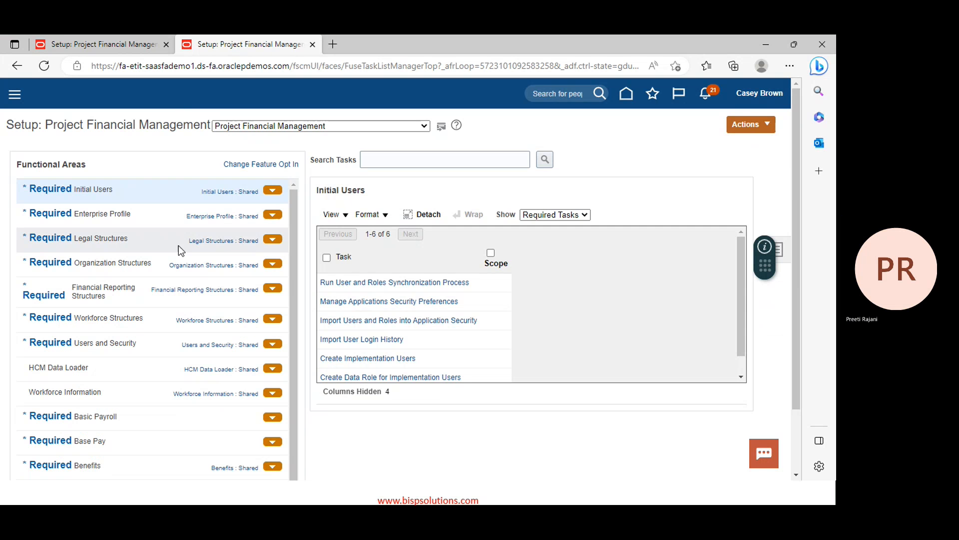
# Show the Workforce Structures tasks under Project Financial Management and open Manage Job
pyautogui.click(100, 318)
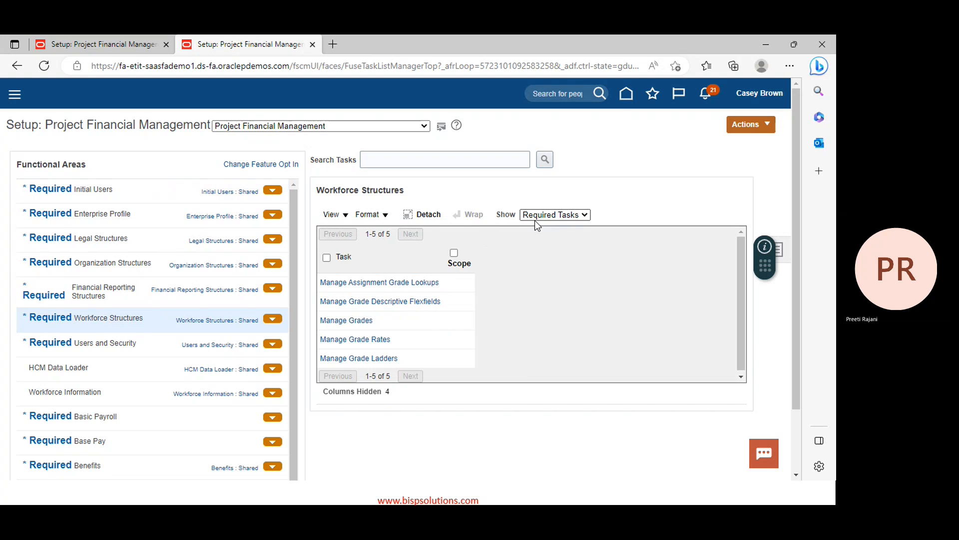
pyautogui.rightClick(595, 202)
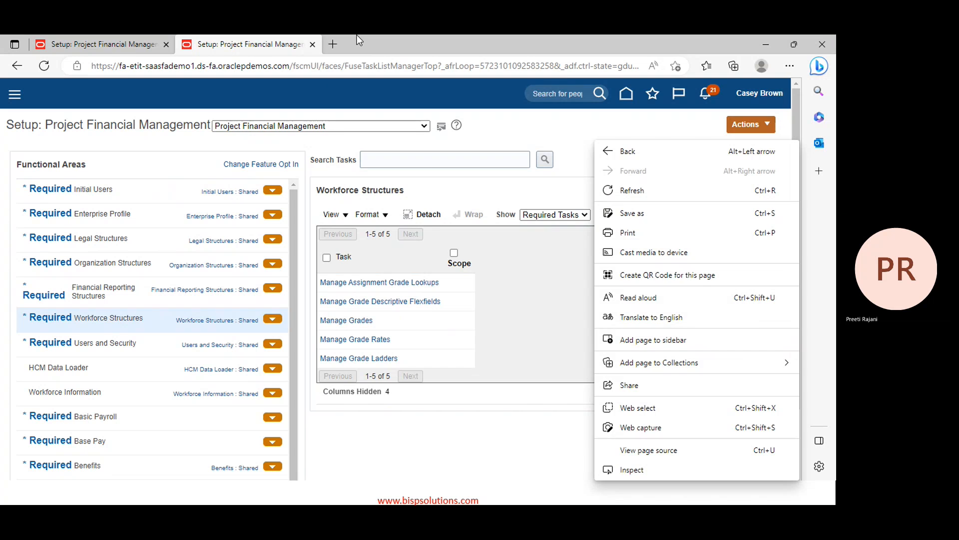
pyautogui.click(344, 129)
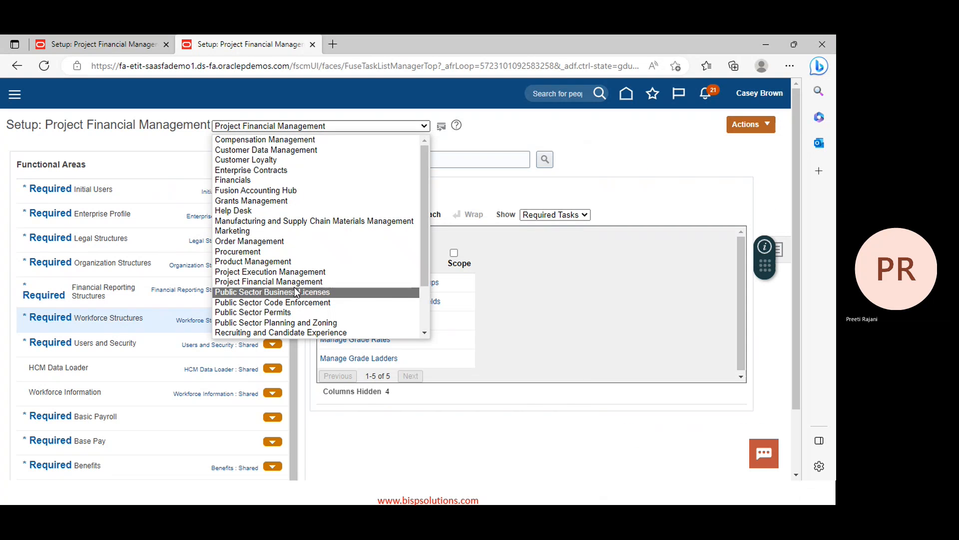
pyautogui.click(296, 274)
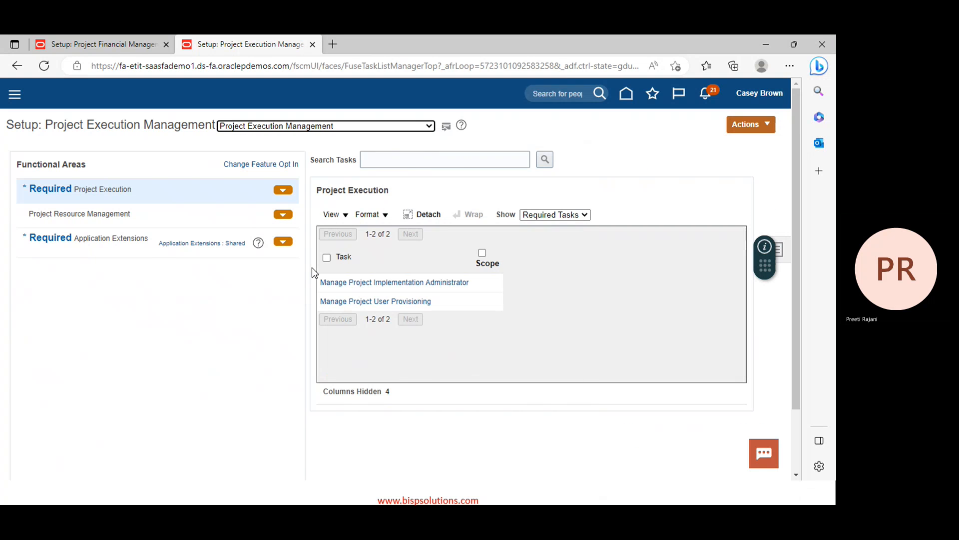
pyautogui.click(427, 127)
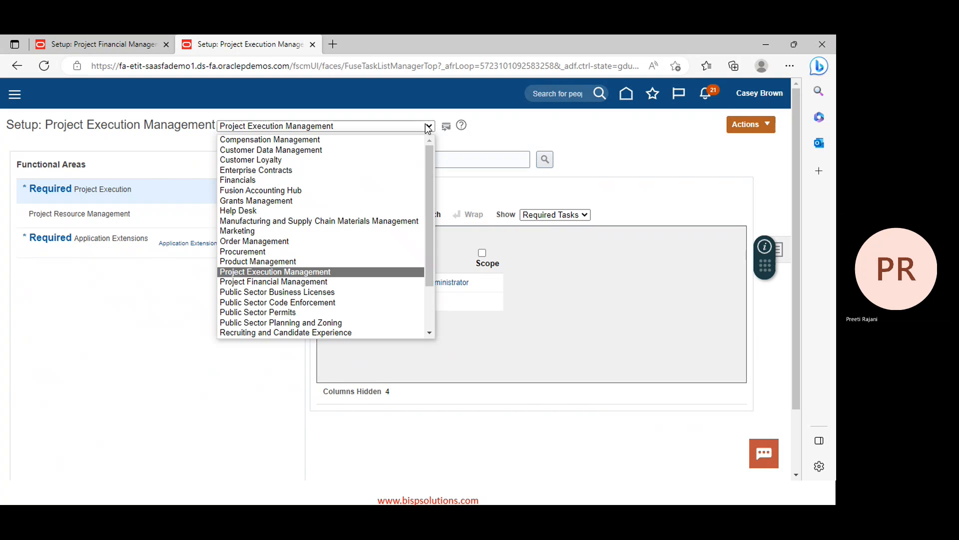
pyautogui.click(322, 282)
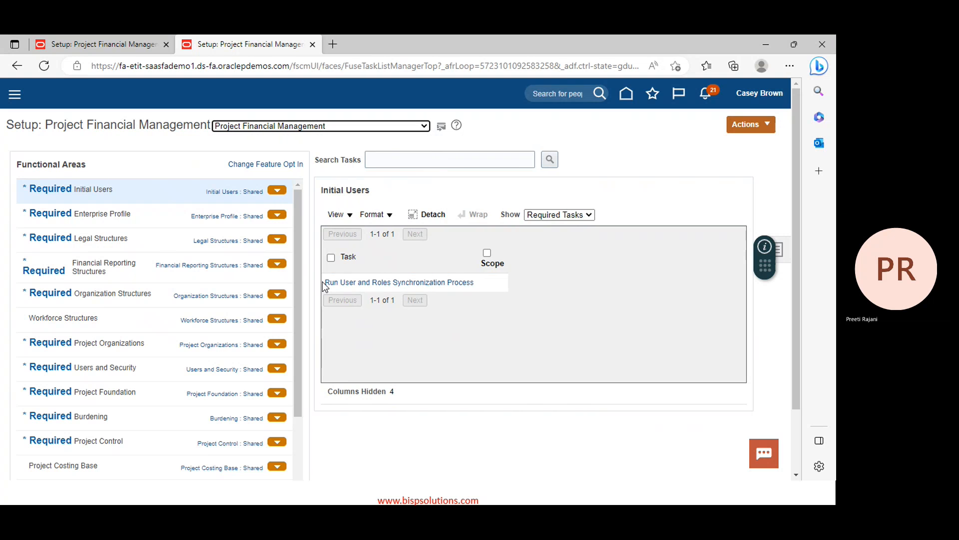
pyautogui.click(98, 330)
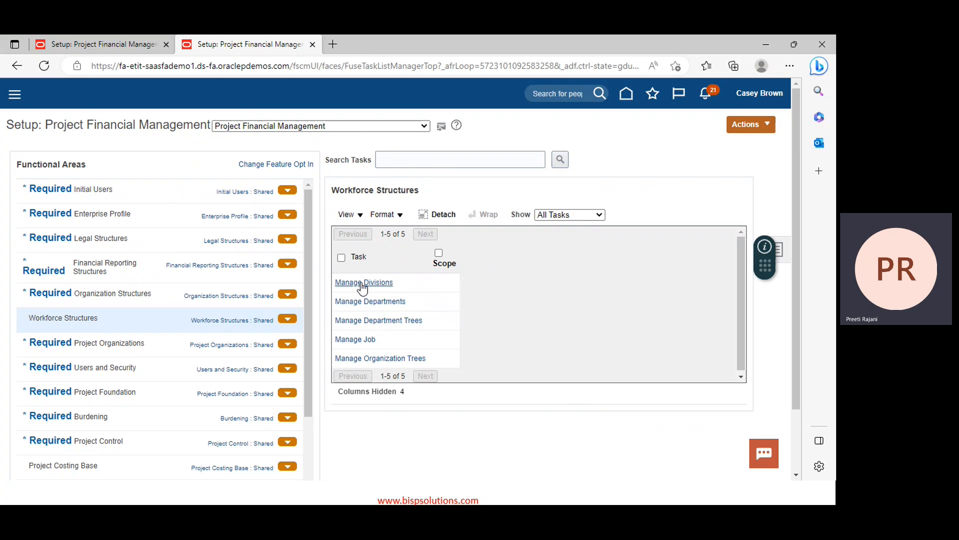
pyautogui.click(355, 340)
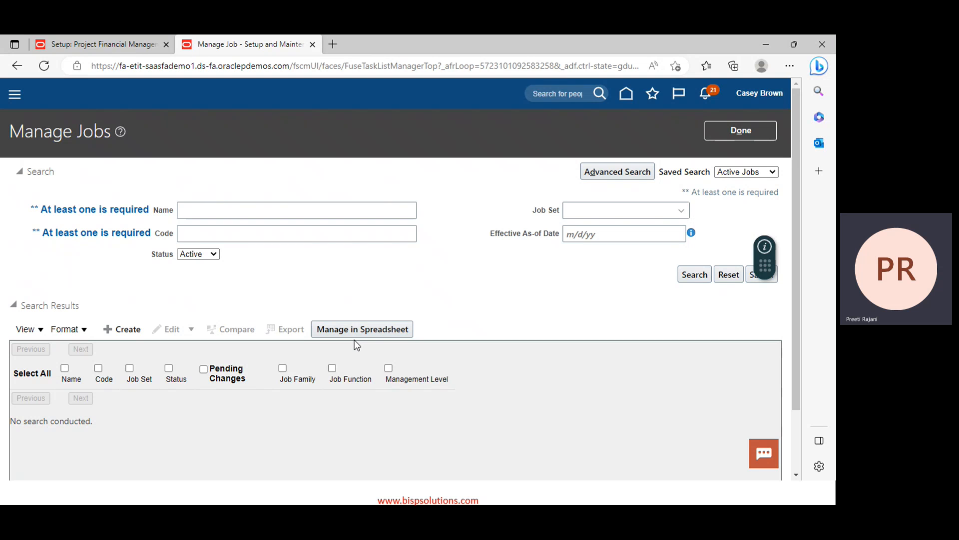
# Create a new job named PPM Project Module Consultant
pyautogui.click(107, 331)
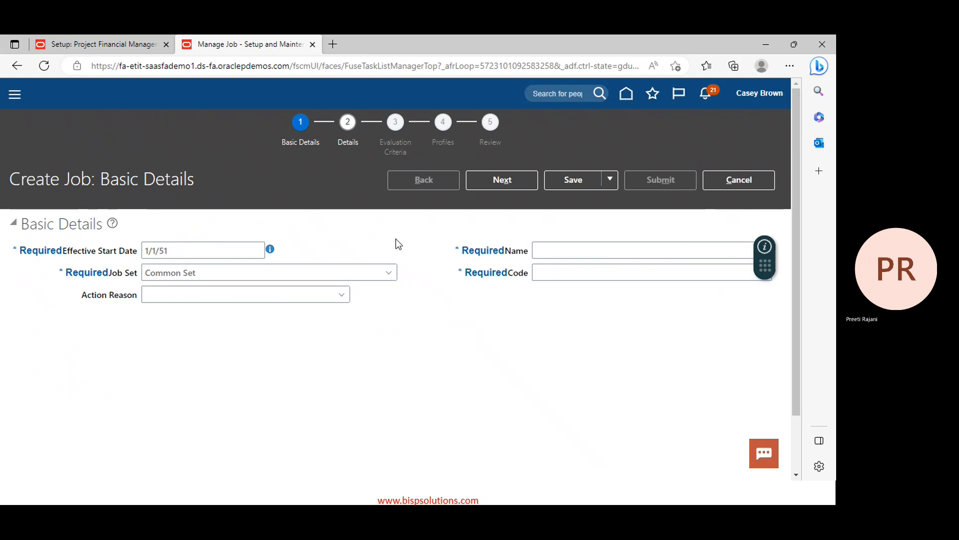
pyautogui.click(567, 243)
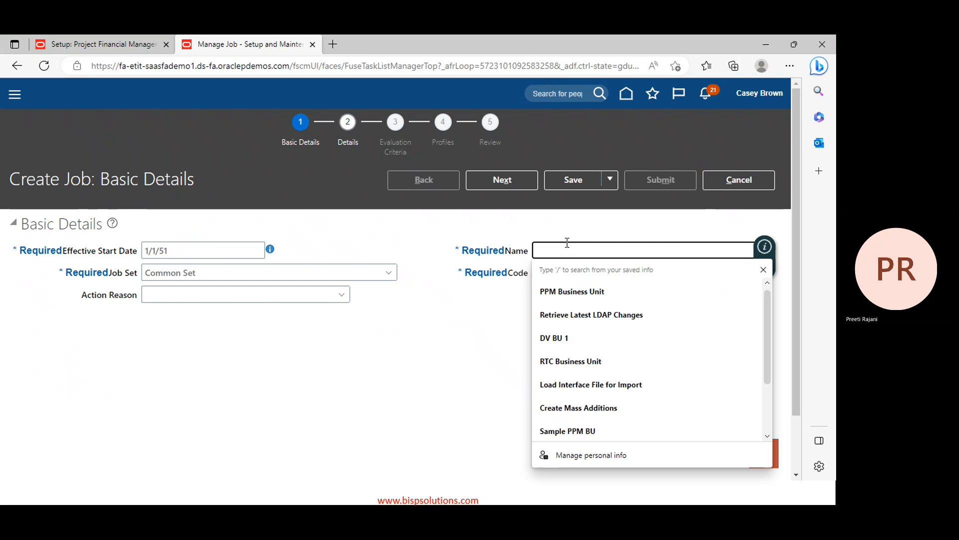
pyautogui.write('PPm')
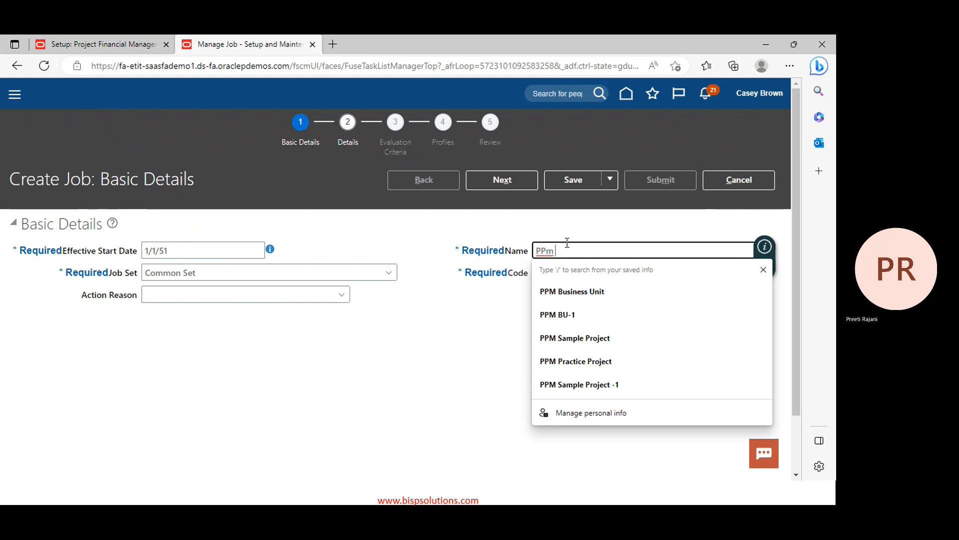
pyautogui.press('BackSpace')
pyautogui.write('M Project ')
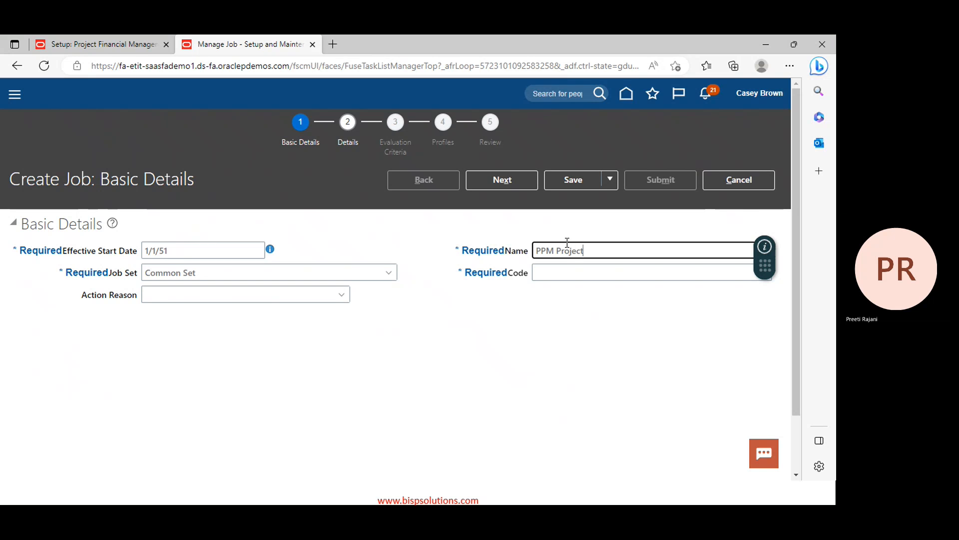
pyautogui.write('modle')
pyautogui.press('BackSpace')
pyautogui.press('BackSpace')
pyautogui.press('BackSpace')
pyautogui.press('BackSpace')
pyautogui.press('BackSpace')
pyautogui.press('BackSpace')
pyautogui.write('Module Consuk')
pyautogui.press('BackSpace')
pyautogui.write('ltant')
# Set the job code to PPM_Consultant and continue to the Job Details step
pyautogui.hotkey('ctrl', 'a')
pyautogui.hotkey('ctrl', 'c')
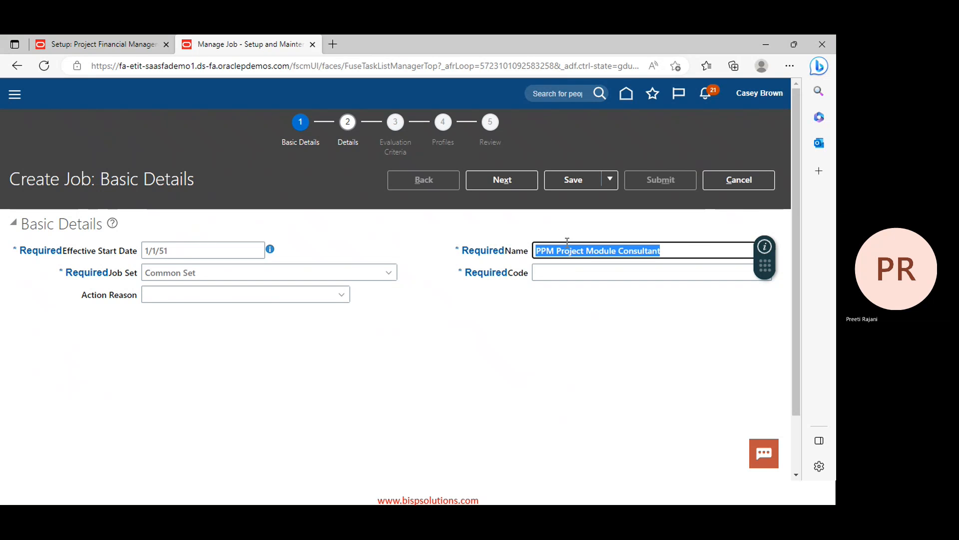
pyautogui.click(573, 269)
pyautogui.hotkey('ctrl', 'v')
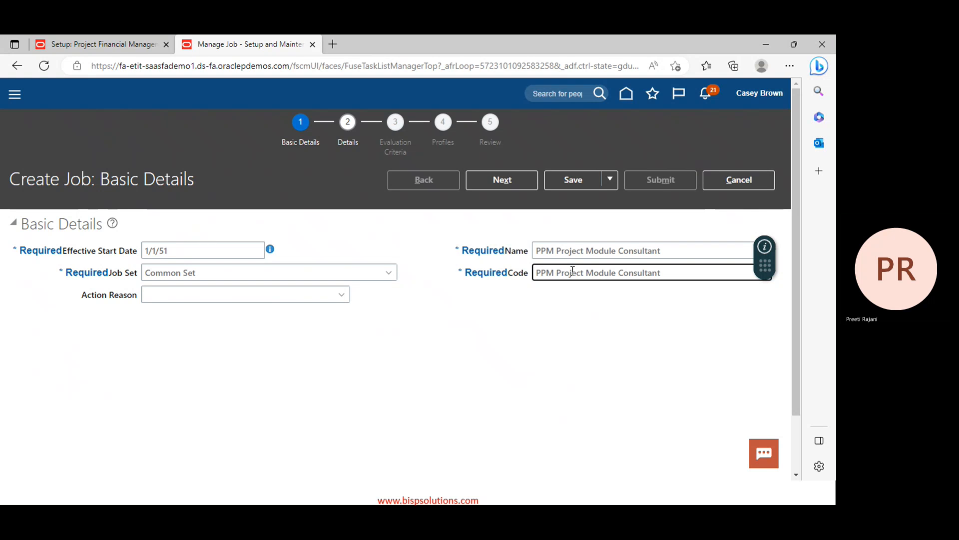
pyautogui.click(562, 272)
pyautogui.press('BackSpace')
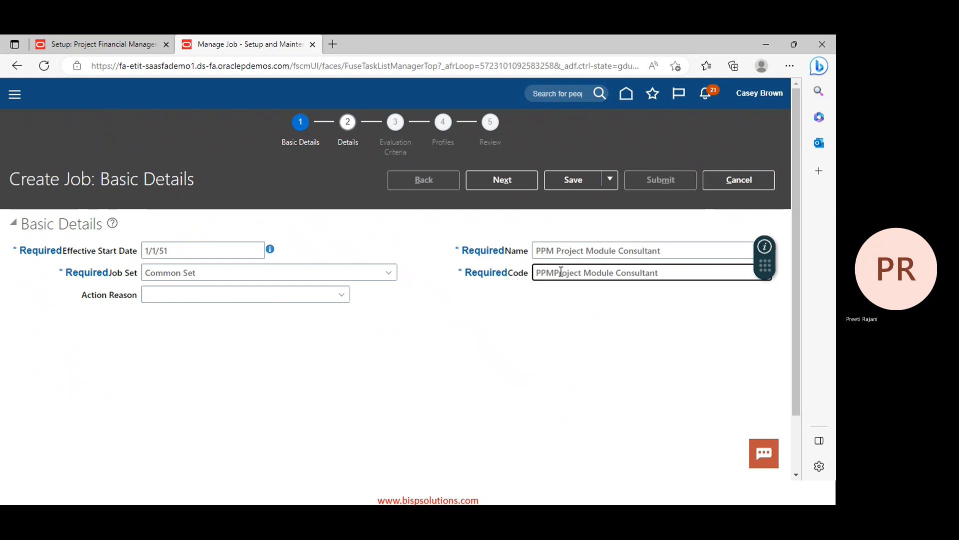
pyautogui.write('_')
pyautogui.press('Right')
pyautogui.press('Right')
pyautogui.press('Right')
pyautogui.press('Right')
pyautogui.press('Right')
pyautogui.press('Right')
pyautogui.press('Right')
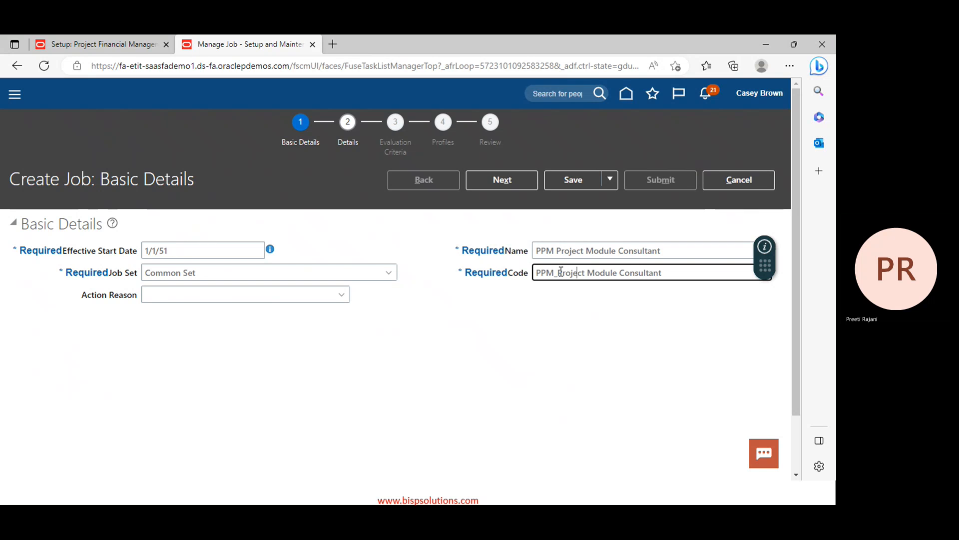
pyautogui.press('Delete')
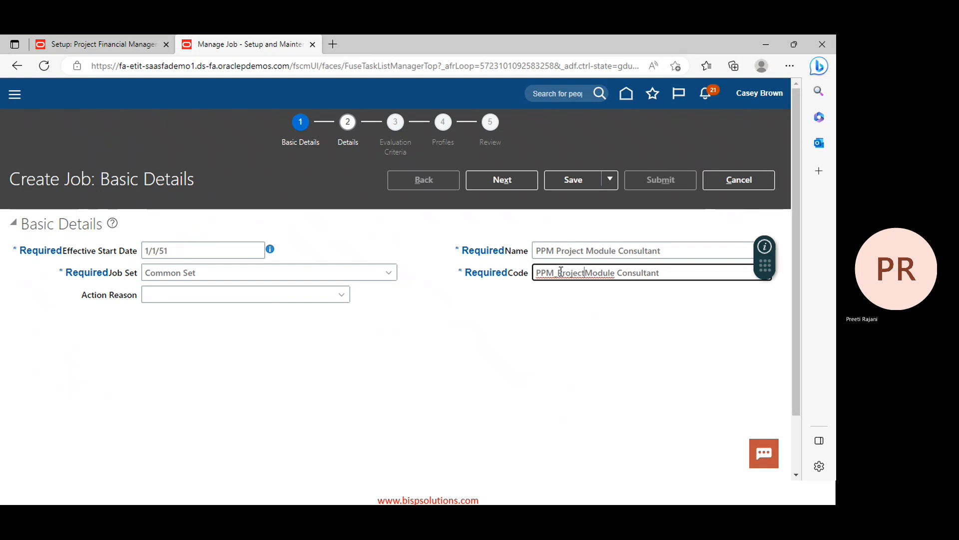
pyautogui.press('Right')
pyautogui.press('Right')
pyautogui.press('BackSpace')
pyautogui.press('BackSpace')
pyautogui.press('BackSpace')
pyautogui.press('BackSpace')
pyautogui.press('BackSpace')
pyautogui.press('BackSpace')
pyautogui.press('BackSpace')
pyautogui.press('BackSpace')
pyautogui.press('BackSpace')
pyautogui.press('BackSpace')
pyautogui.press('BackSpace')
pyautogui.press('BackSpace')
pyautogui.press('BackSpace')
pyautogui.press('BackSpace')
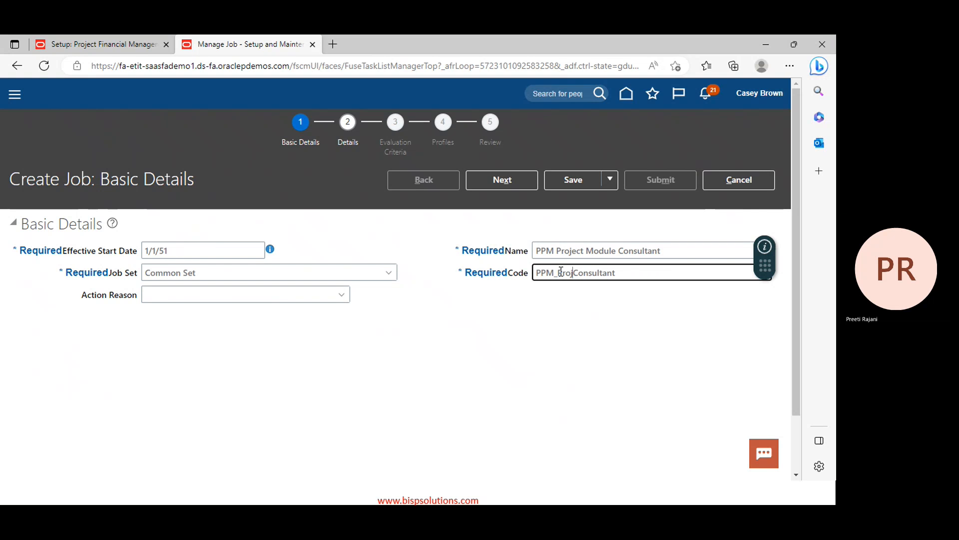
pyautogui.press('BackSpace')
pyautogui.click(524, 184)
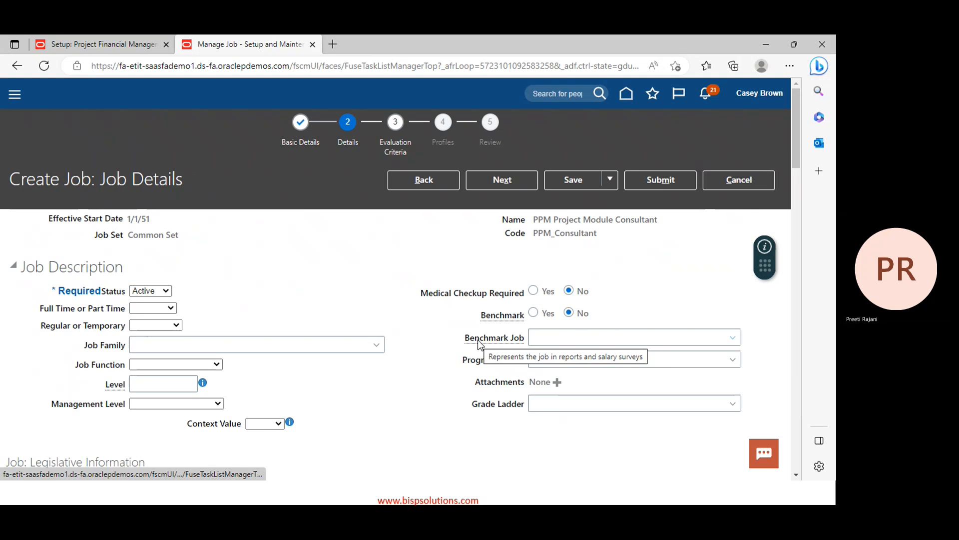
# Pass through Evaluation Criteria, Profiles and Review, then submit the job and confirm
pyautogui.scroll(-1, 480, 345)
pyautogui.scroll(-1, 480, 345)
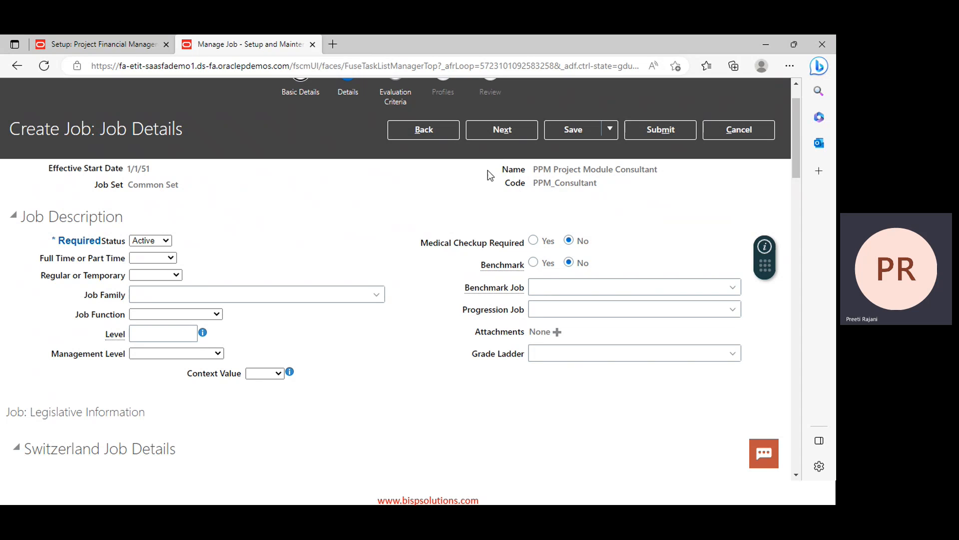
pyautogui.click(508, 124)
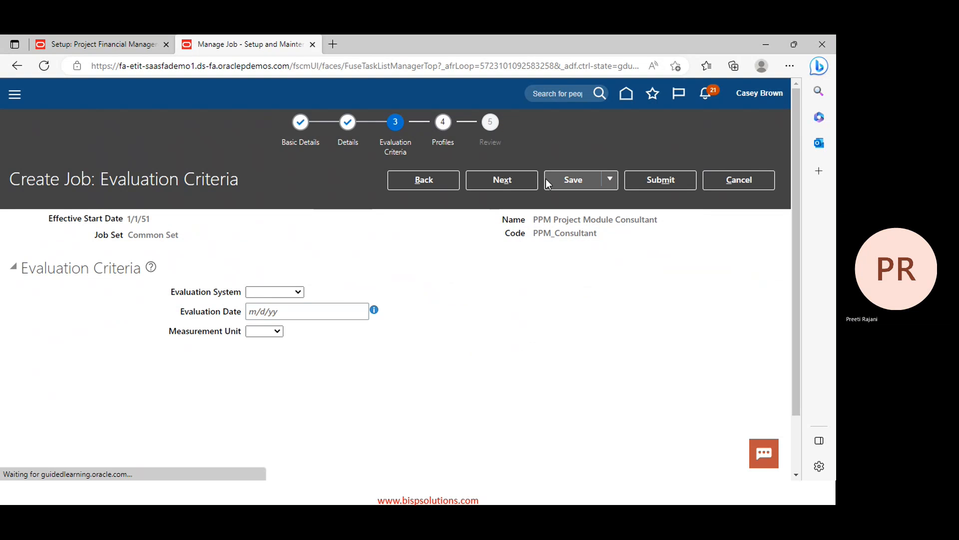
pyautogui.click(522, 186)
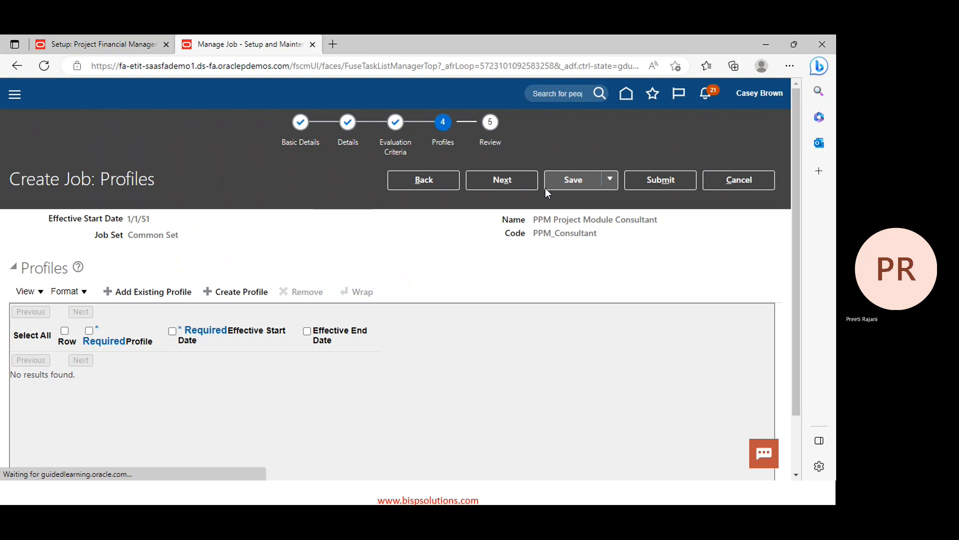
pyautogui.click(511, 181)
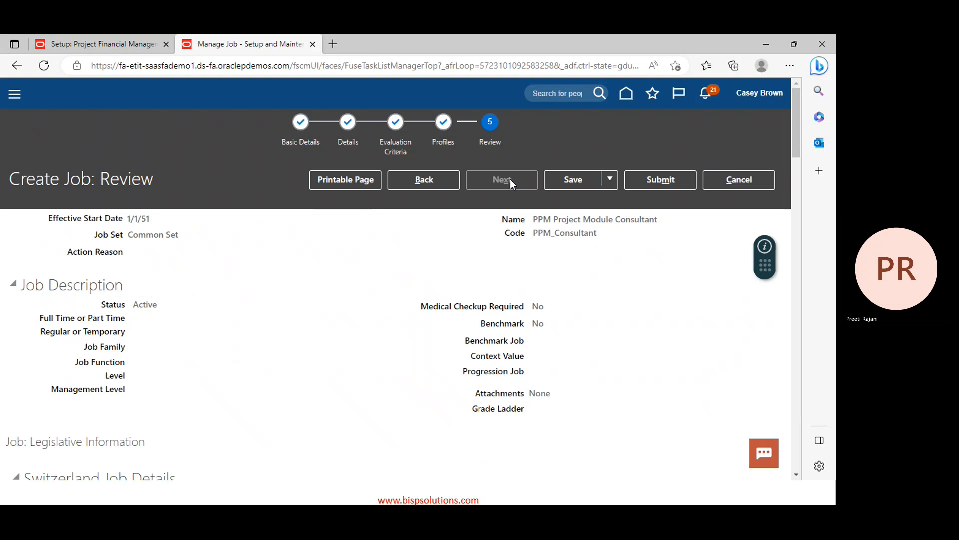
pyautogui.click(680, 185)
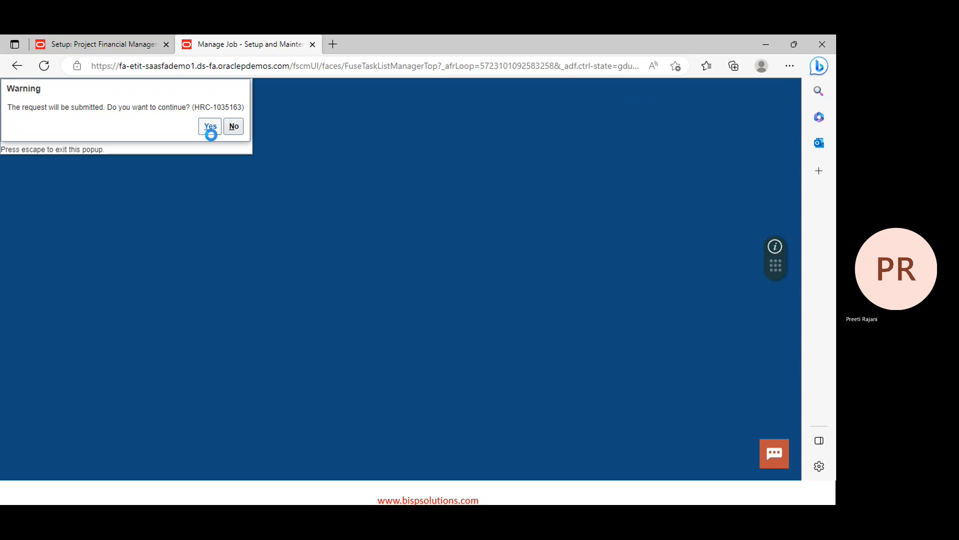
pyautogui.click(207, 127)
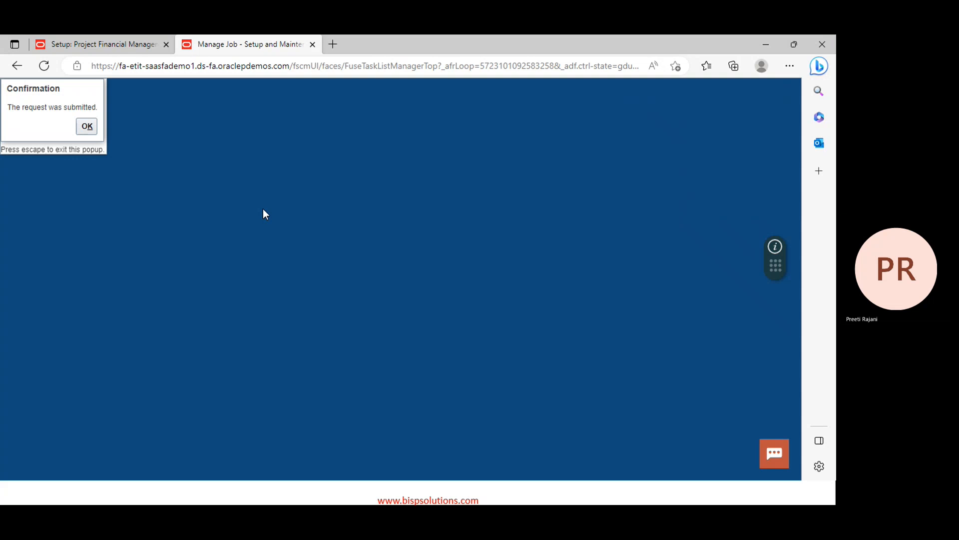
pyautogui.click(87, 126)
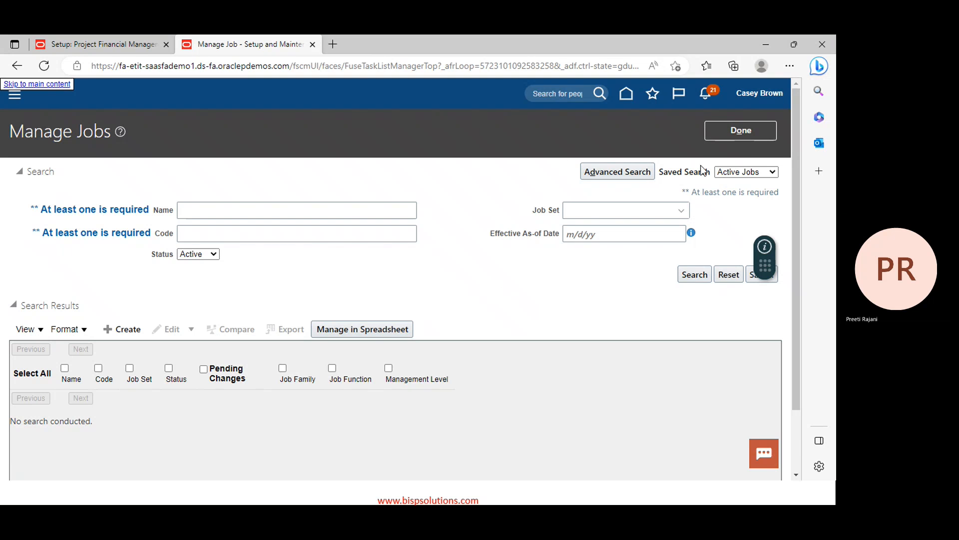
# Close Manage Jobs, keep Project Financial Management as the offering, and switch to PowerPoint
pyautogui.click(716, 137)
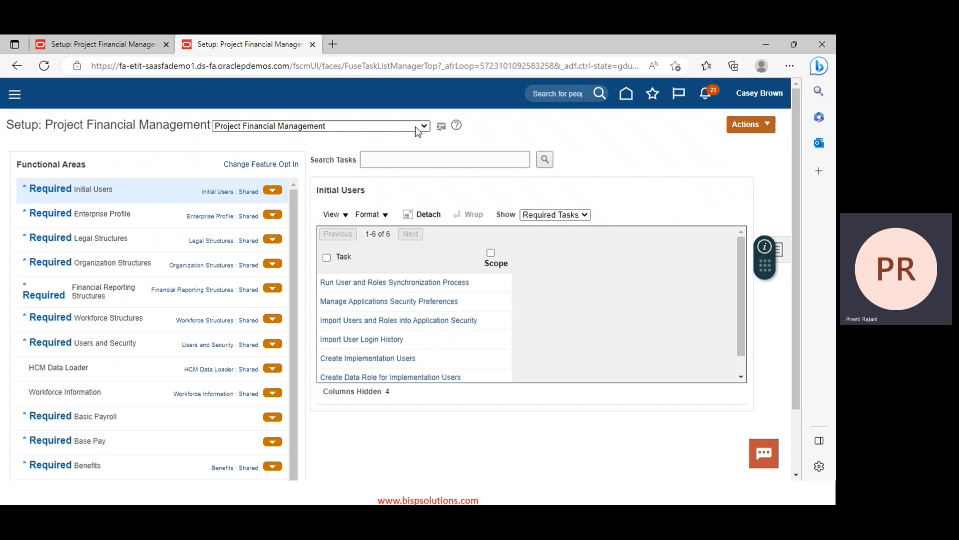
pyautogui.click(417, 129)
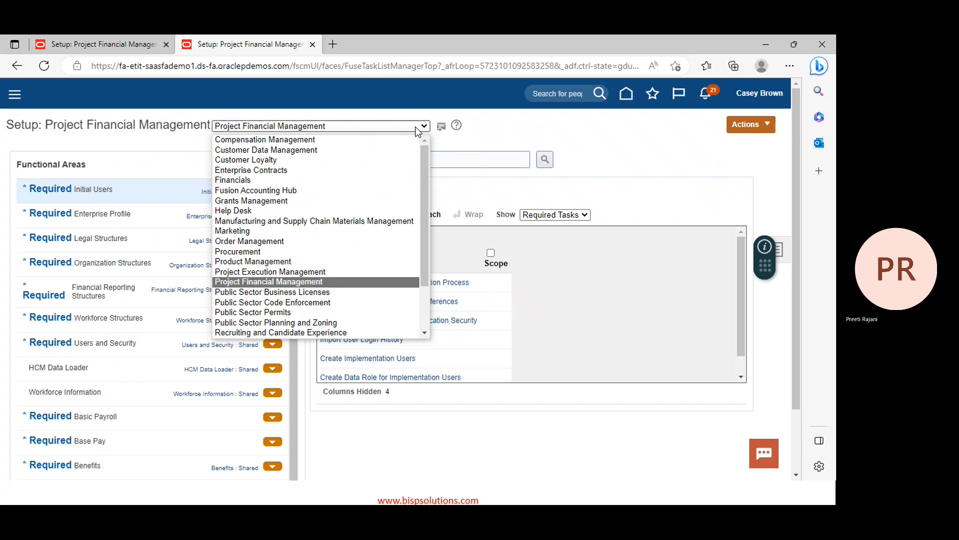
pyautogui.click(261, 282)
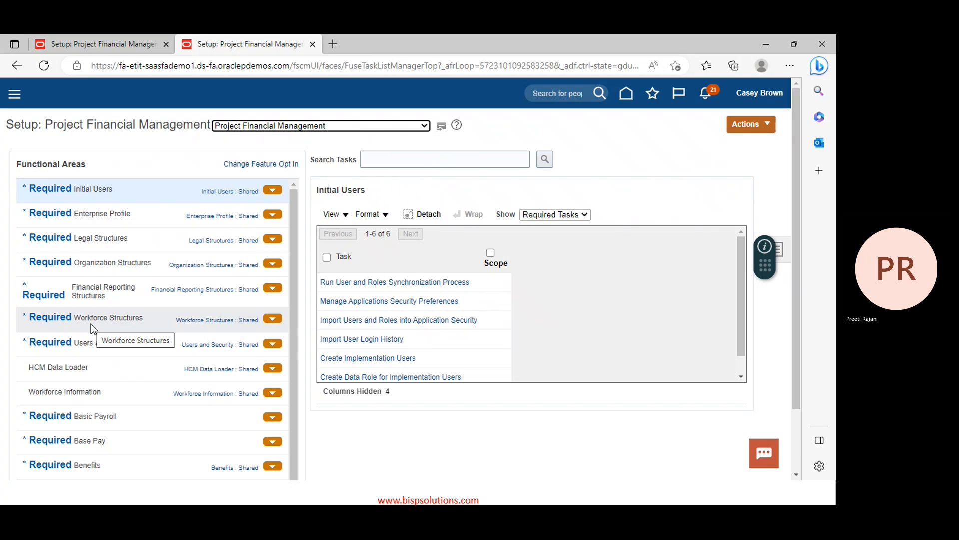
pyautogui.hotkey('alt', 'Tab')
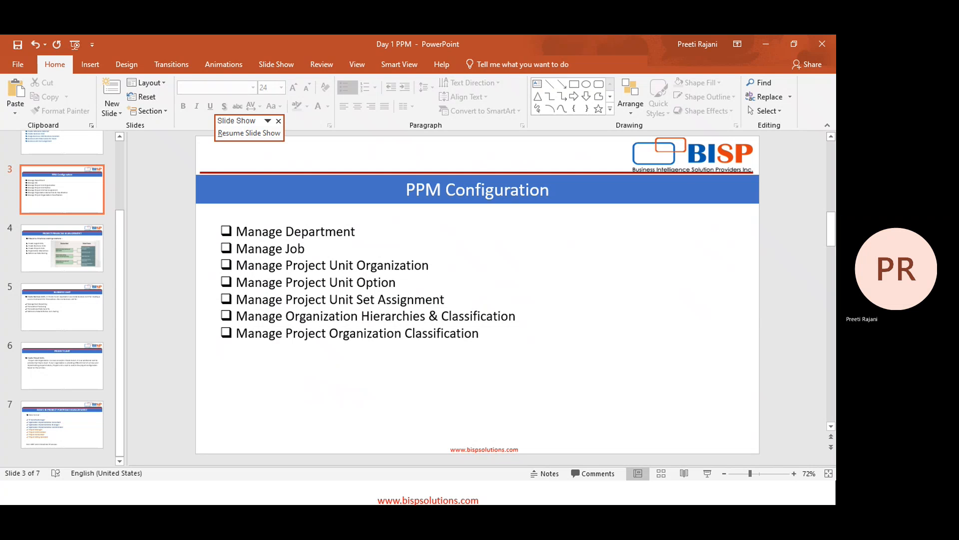
# Move to the PROJECT UNIT slide and resume the slide show full screen
pyautogui.press('Down')
pyautogui.press('Down')
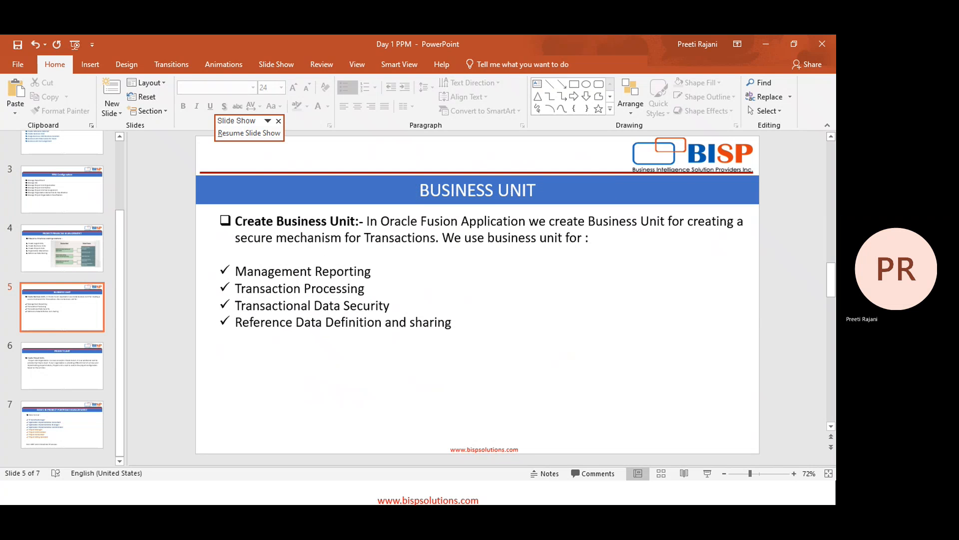
pyautogui.press('Down')
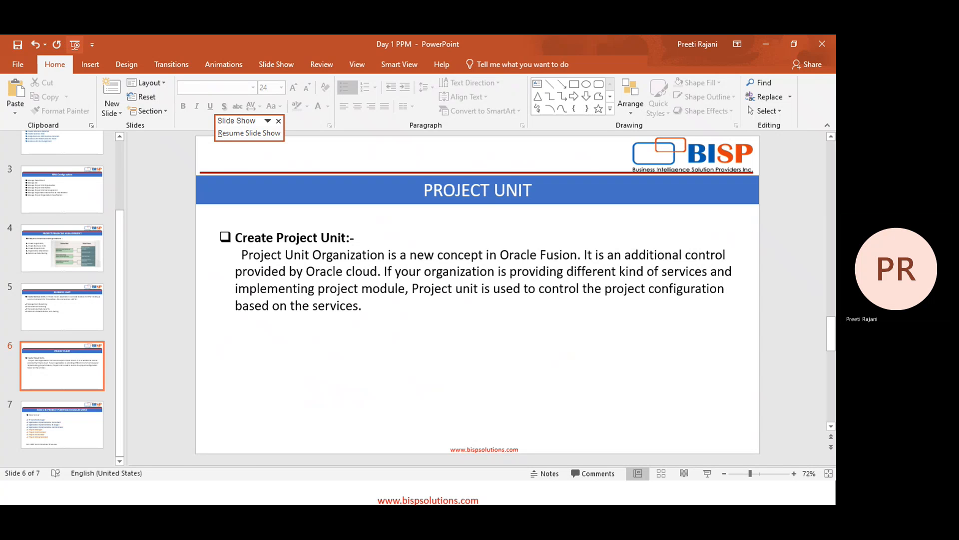
pyautogui.click(75, 44)
pyautogui.press('Right')
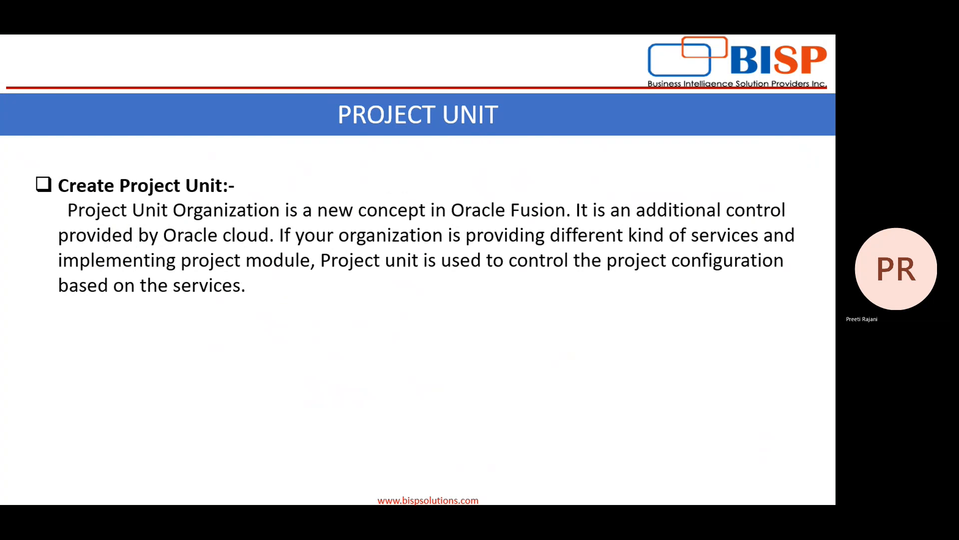
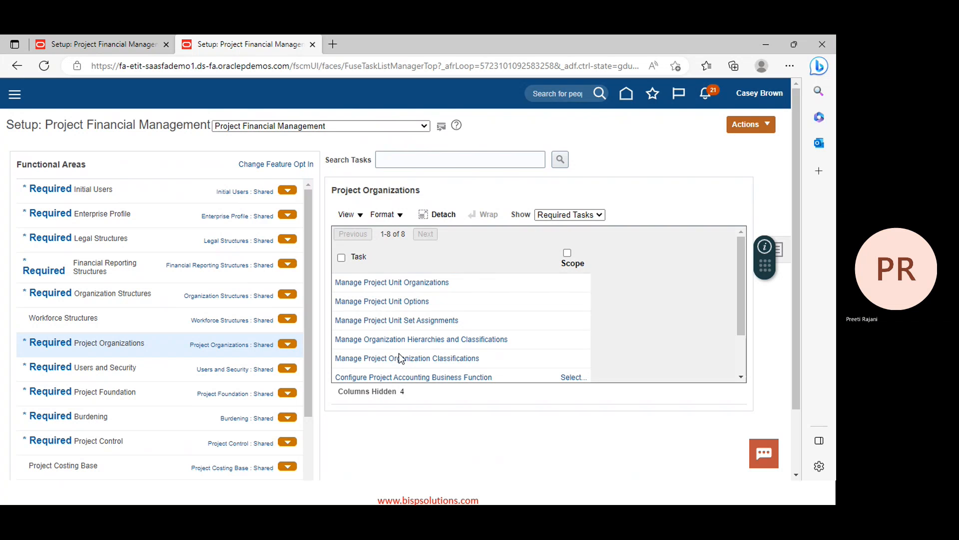
# Create project unit code PPM_Implementation with name 'PPM Implementation' and save it
pyautogui.click(428, 283)
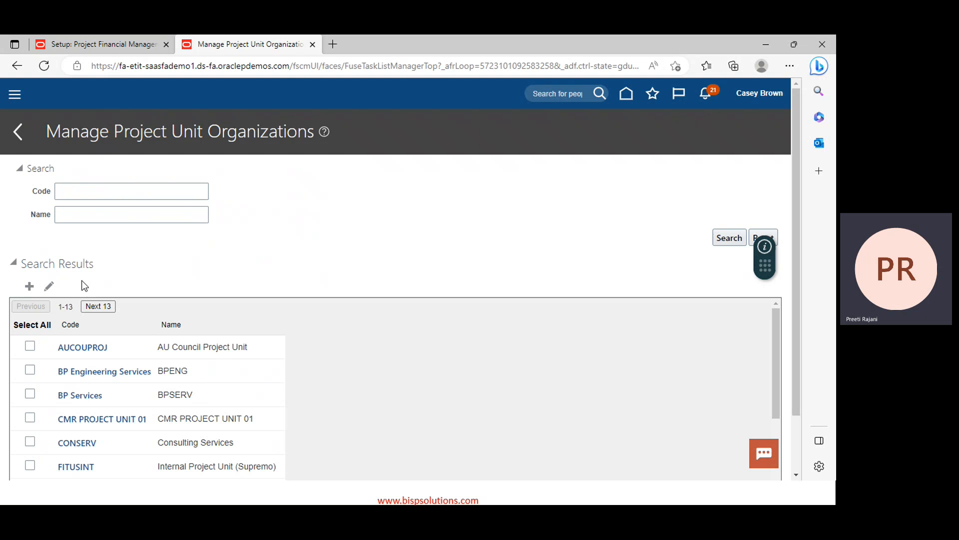
pyautogui.click(29, 287)
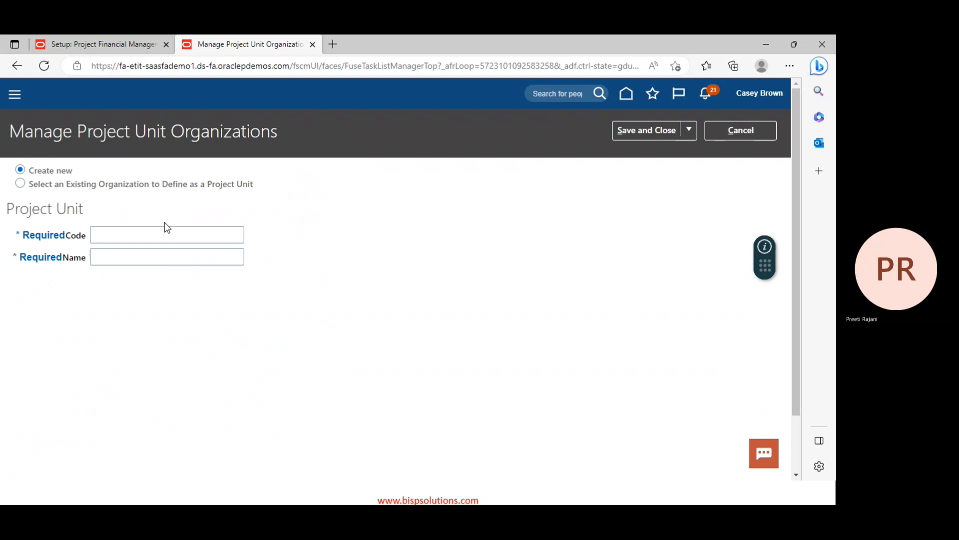
pyautogui.click(167, 231)
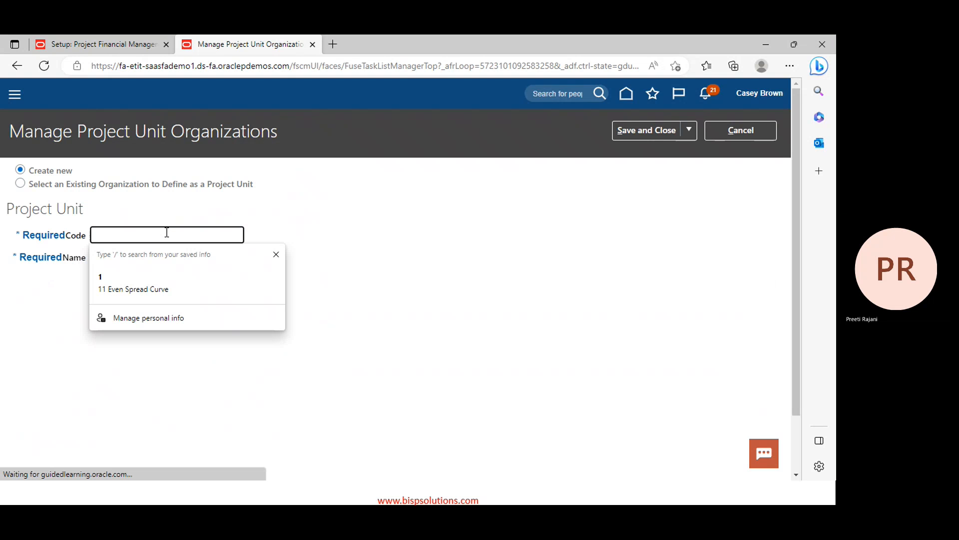
pyautogui.write('PPM')
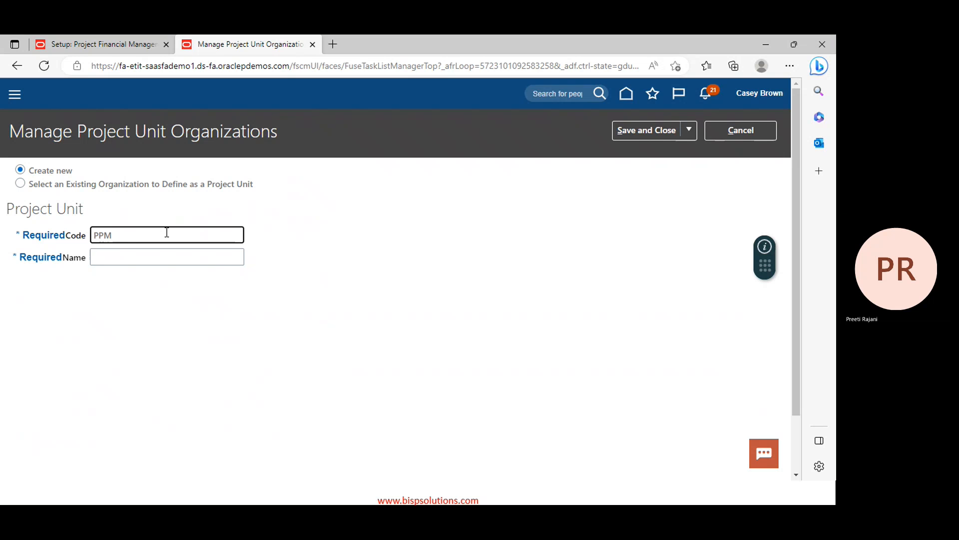
pyautogui.write('_Implementa')
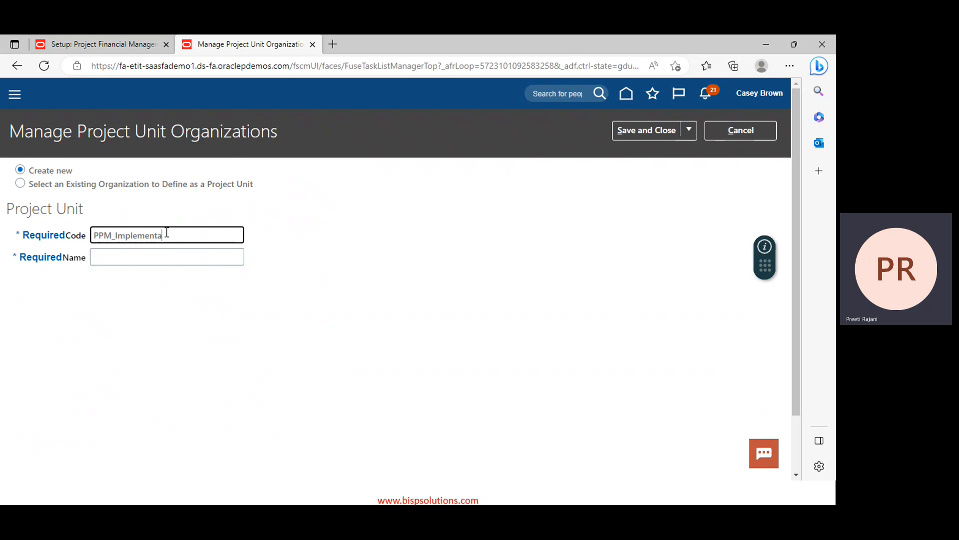
pyautogui.write('tion')
pyautogui.doubleClick(179, 235)
pyautogui.hotkey('ctrl', 'c')
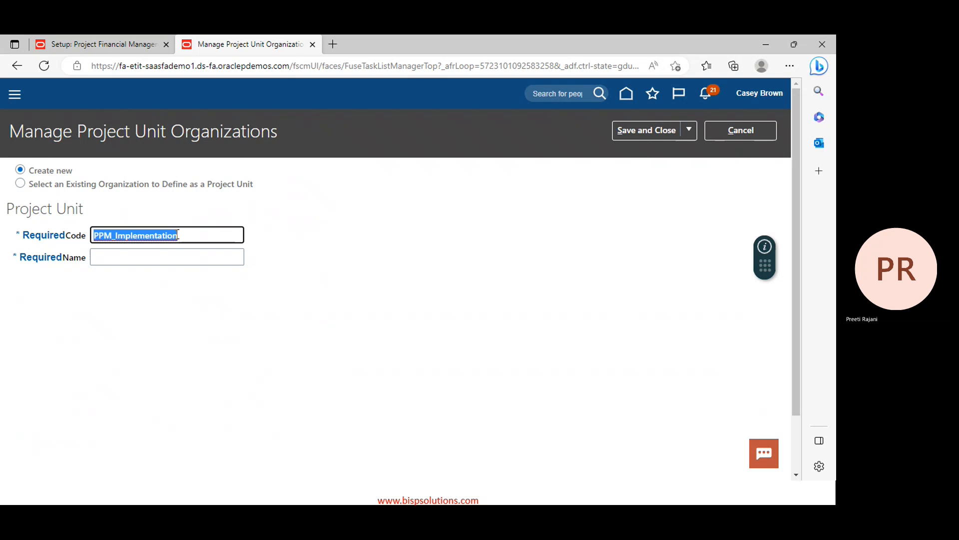
pyautogui.click(171, 256)
pyautogui.hotkey('ctrl', 'v')
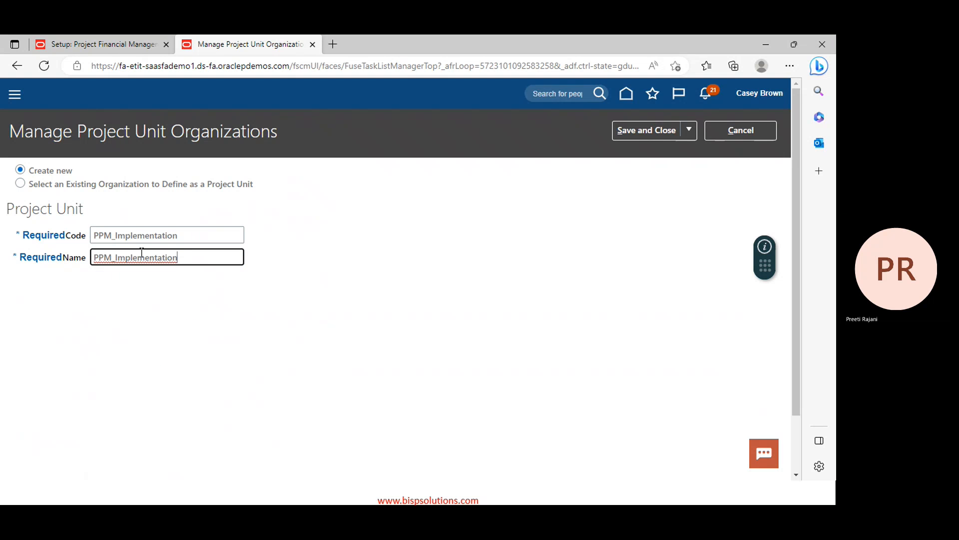
pyautogui.rightClick(114, 257)
pyautogui.click(114, 257)
pyautogui.press('Delete')
pyautogui.press('BackSpace')
pyautogui.click(663, 130)
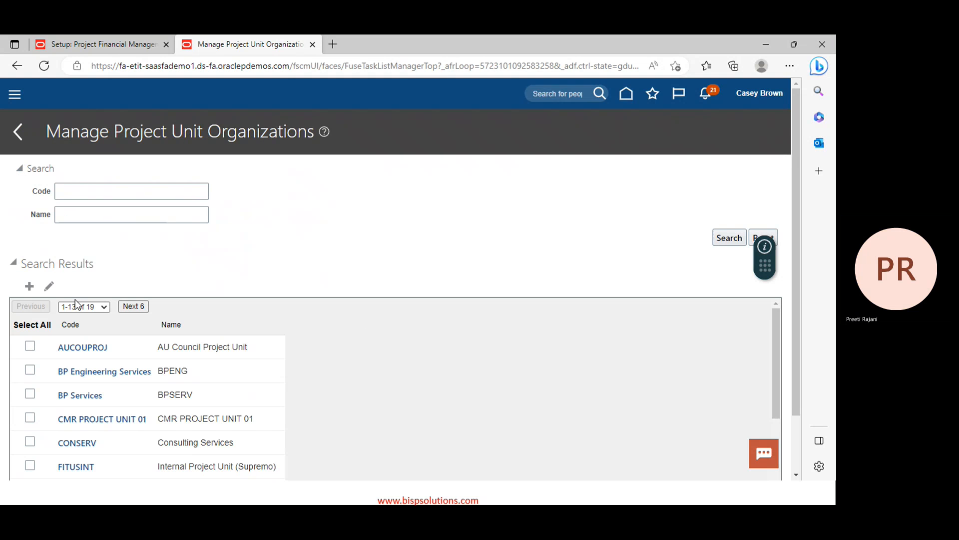
# Create project unit code PPM_Consulting named 'PPM Consulting' and save it
pyautogui.click(28, 286)
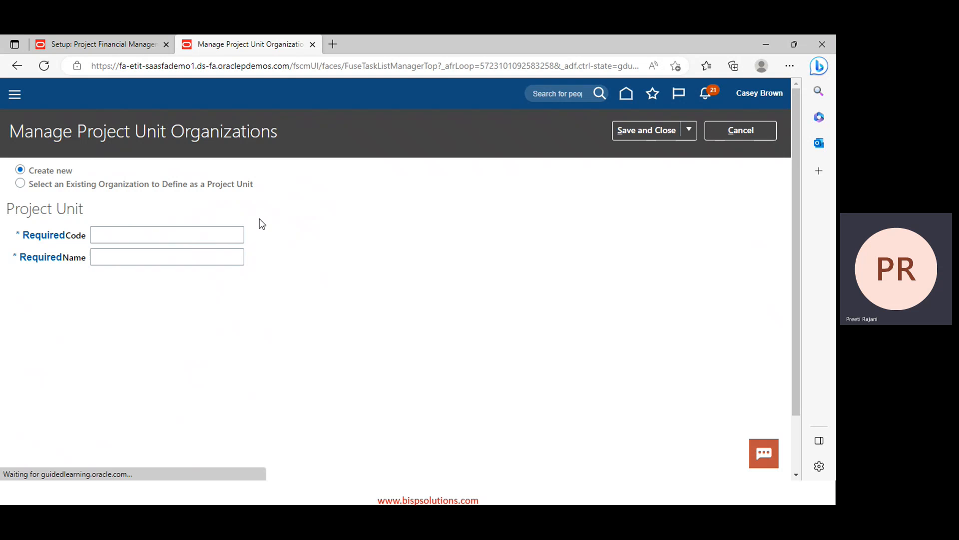
pyautogui.click(163, 239)
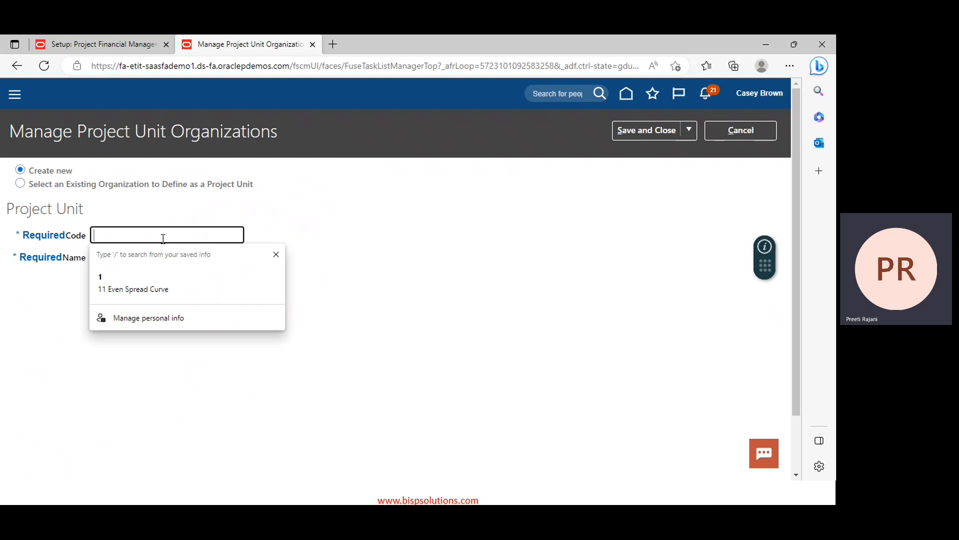
pyautogui.hotkey('ctrl', 'v')
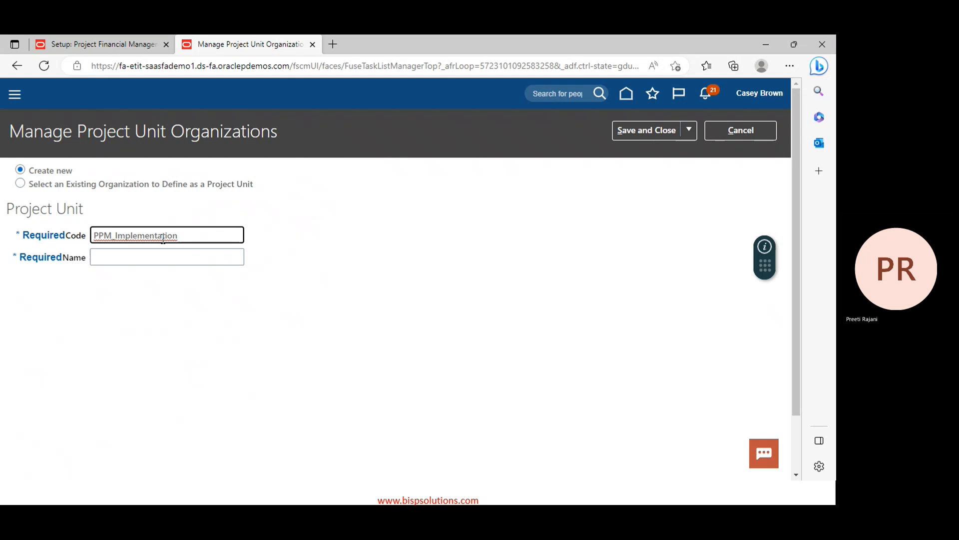
pyautogui.press('BackSpace')
pyautogui.press('BackSpace')
pyautogui.press('BackSpace')
pyautogui.press('BackSpace')
pyautogui.press('BackSpace')
pyautogui.press('BackSpace')
pyautogui.press('BackSpace')
pyautogui.press('BackSpace')
pyautogui.press('BackSpace')
pyautogui.press('BackSpace')
pyautogui.press('BackSpace')
pyautogui.press('BackSpace')
pyautogui.press('BackSpace')
pyautogui.press('BackSpace')
pyautogui.write('Consulting')
pyautogui.hotkey('ctrl', 'a')
pyautogui.hotkey('ctrl', 'c')
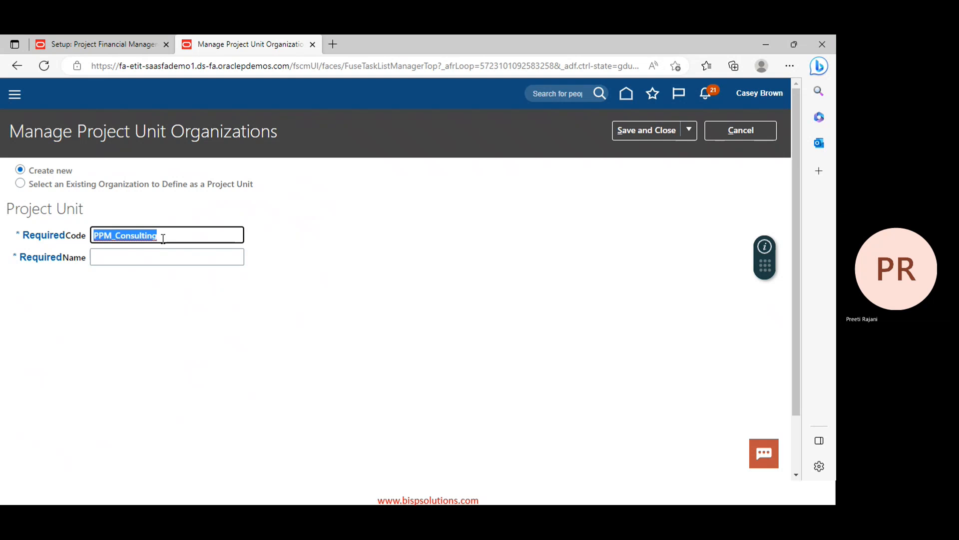
pyautogui.click(164, 252)
pyautogui.hotkey('ctrl', 'v')
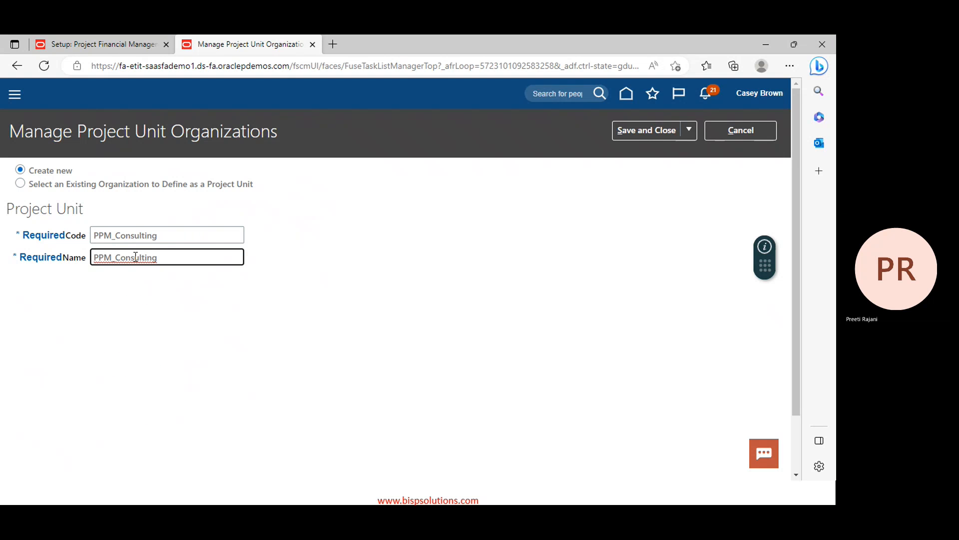
pyautogui.click(117, 258)
pyautogui.press('BackSpace')
pyautogui.click(654, 130)
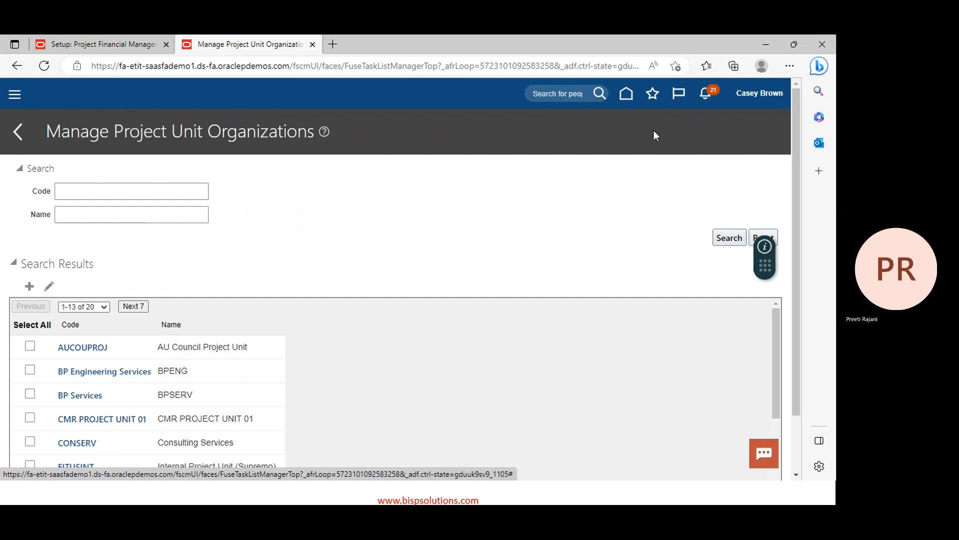
# Create project unit code PPM_Support named 'PPM Support' and save it
pyautogui.click(33, 290)
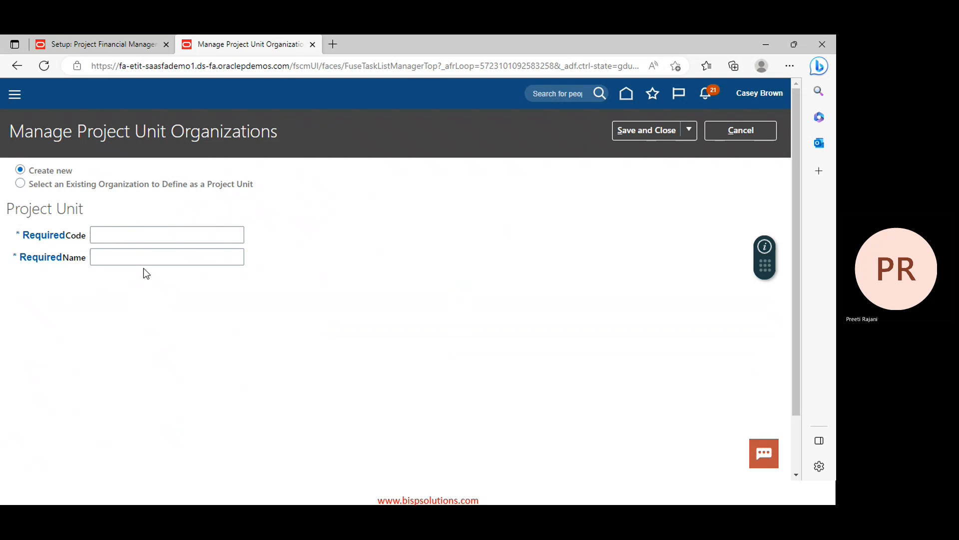
pyautogui.click(151, 236)
pyautogui.write('PPM_Consulting')
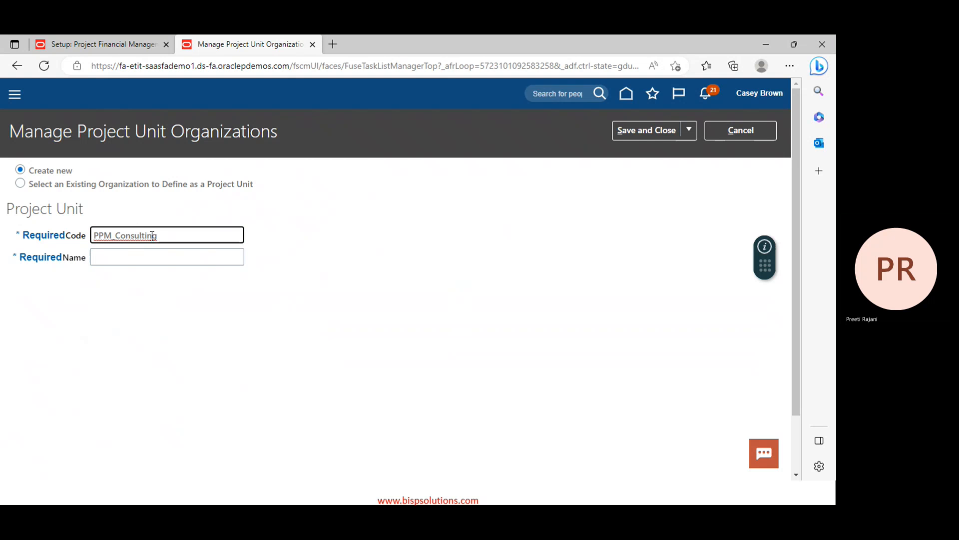
pyautogui.press('BackSpace')
pyautogui.press('BackSpace')
pyautogui.press('BackSpace')
pyautogui.press('BackSpace')
pyautogui.press('BackSpace')
pyautogui.press('BackSpace')
pyautogui.press('BackSpace')
pyautogui.press('BackSpace')
pyautogui.press('BackSpace')
pyautogui.write('Support')
pyautogui.hotkey('ctrl', 'a')
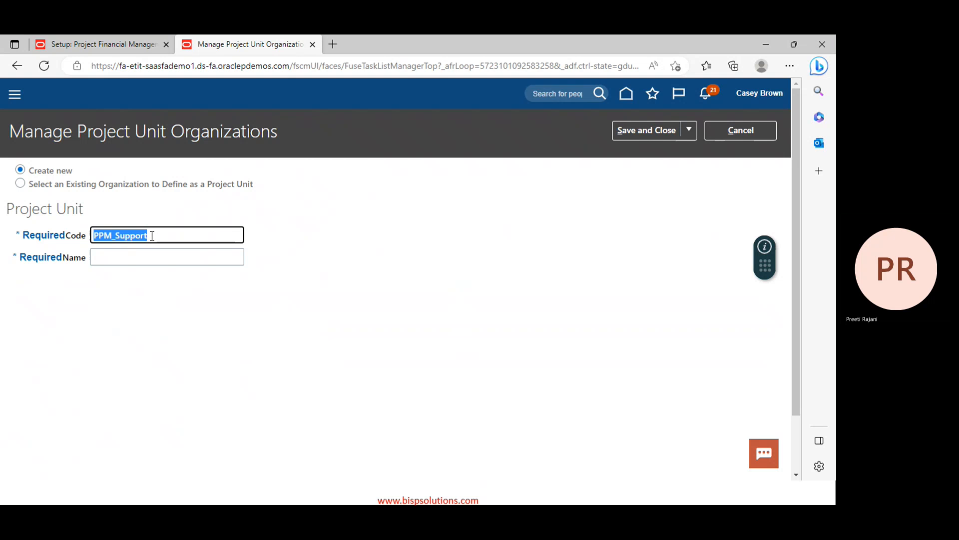
pyautogui.hotkey('ctrl', 'c')
pyautogui.click(148, 257)
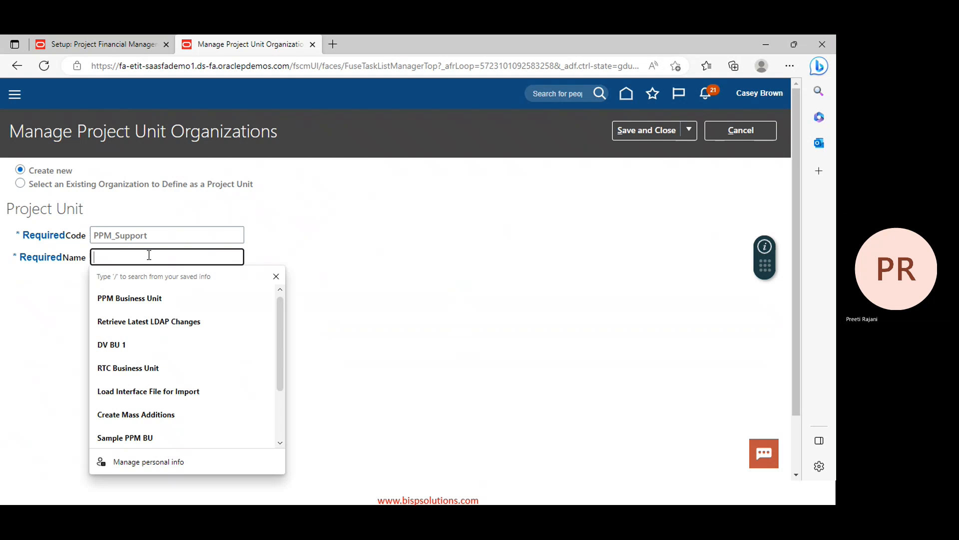
pyautogui.hotkey('ctrl', 'v')
pyautogui.click(117, 257)
pyautogui.press('BackSpace')
pyautogui.rightClick(116, 257)
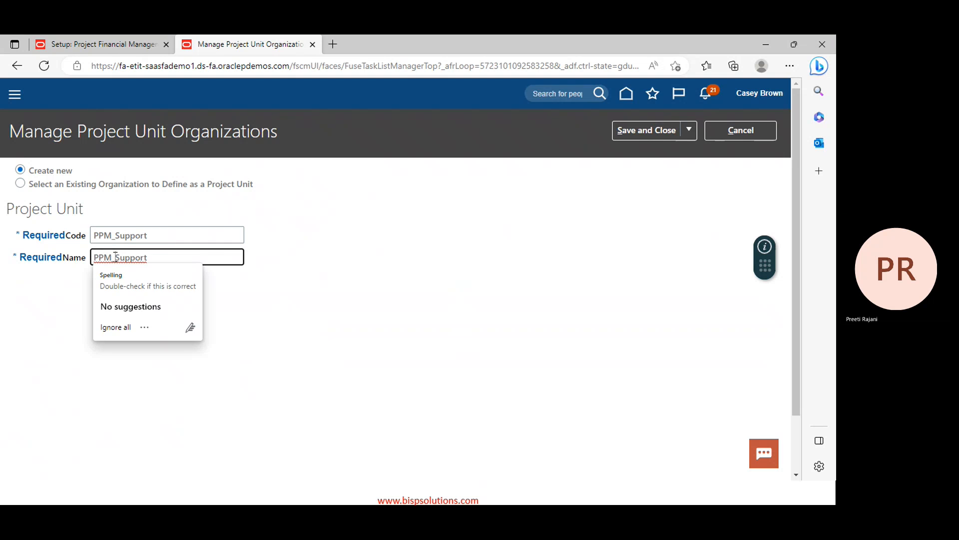
pyautogui.click(114, 327)
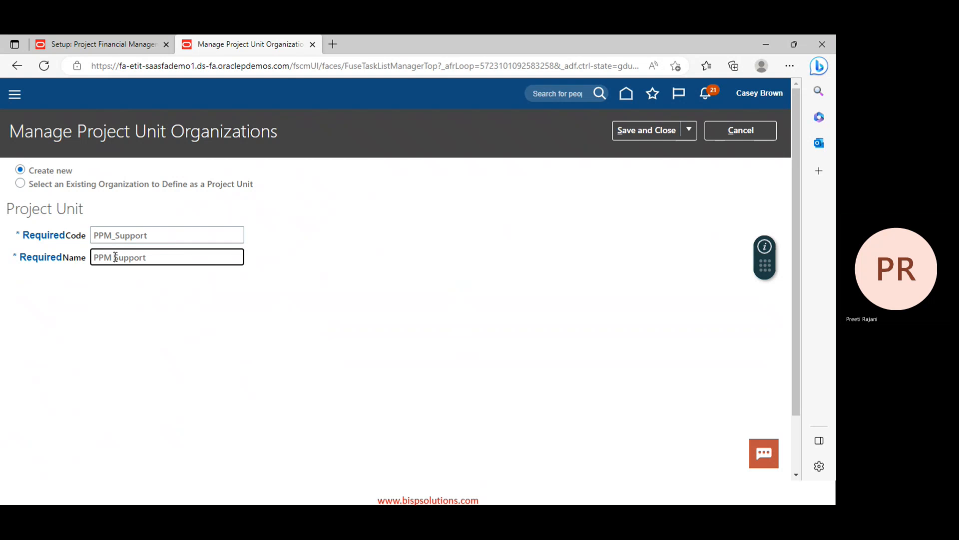
pyautogui.click(654, 131)
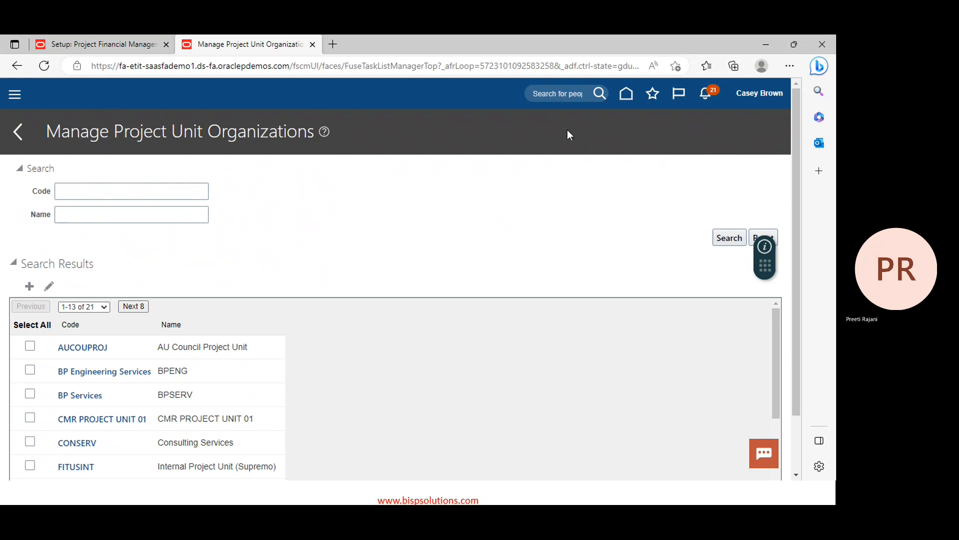
# Search project units by code PPM to list PPM_Consulting, PPM_Implementation and PPM_Support
pyautogui.click(83, 193)
pyautogui.write('PPM')
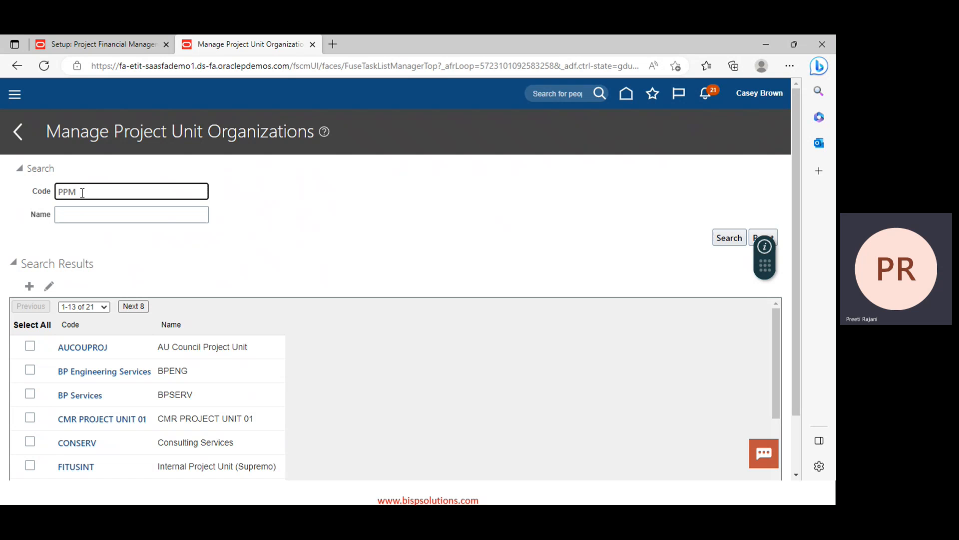
pyautogui.press('Return')
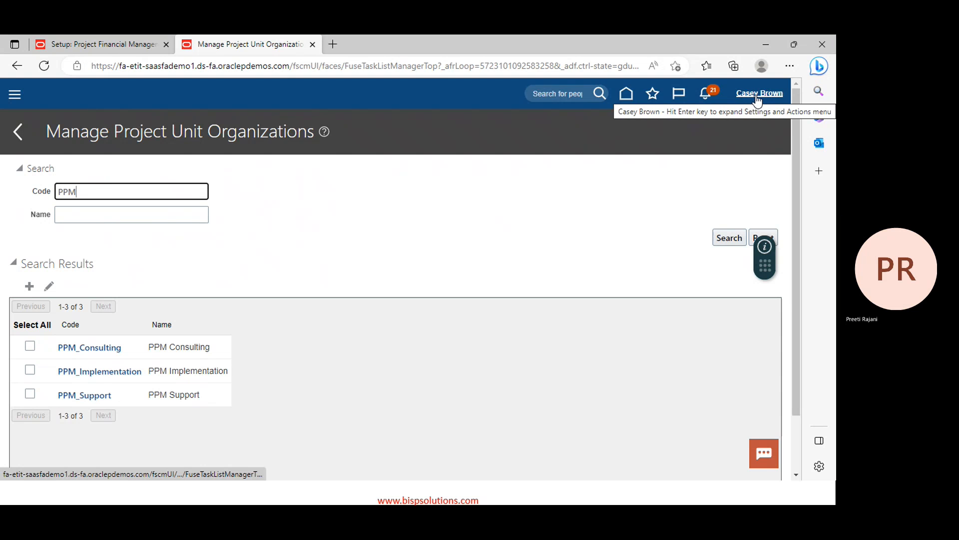
pyautogui.click(616, 235)
pyautogui.scroll(-2, 614, 231)
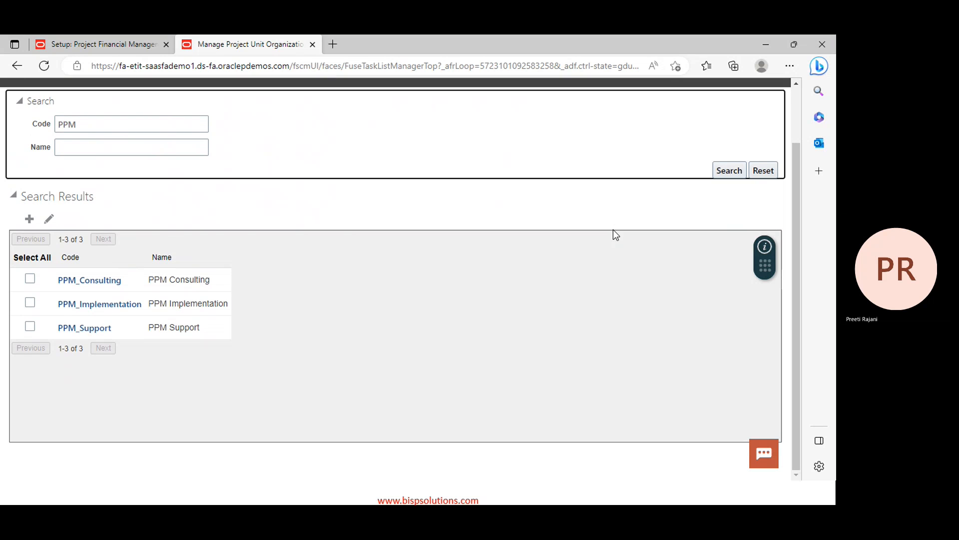
pyautogui.scroll(2, 613, 230)
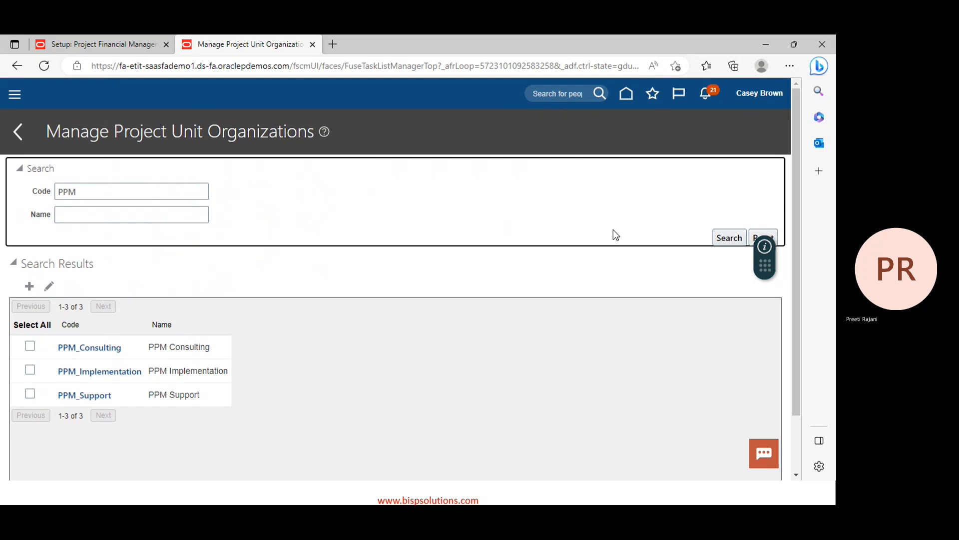
pyautogui.click(777, 97)
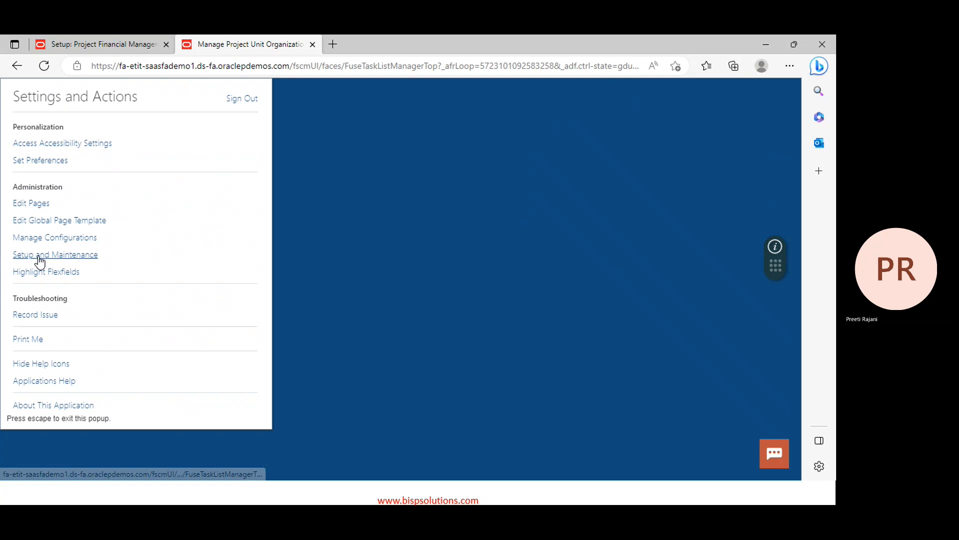
# Return to Setup and Maintenance and show Project Financial Management's Project Organizations tasks
pyautogui.click(39, 257)
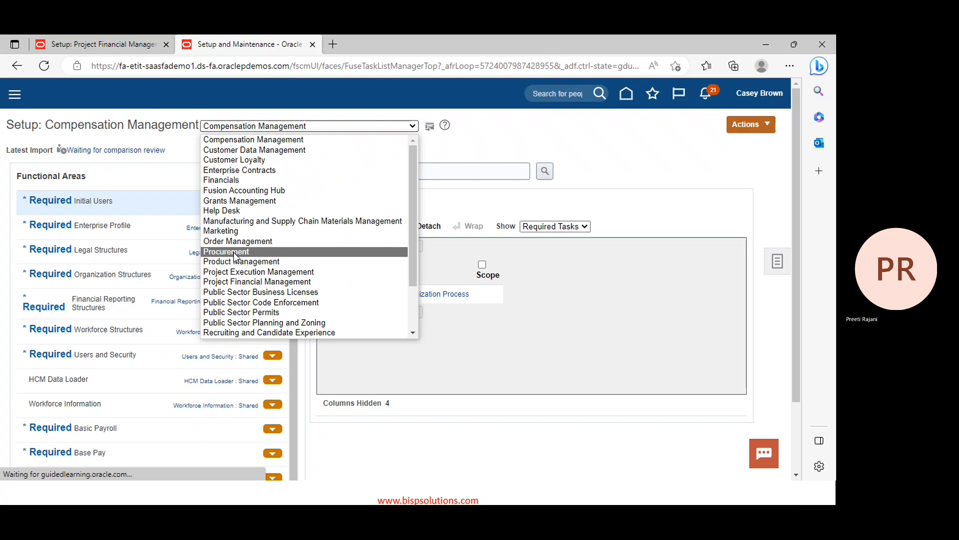
pyautogui.click(228, 282)
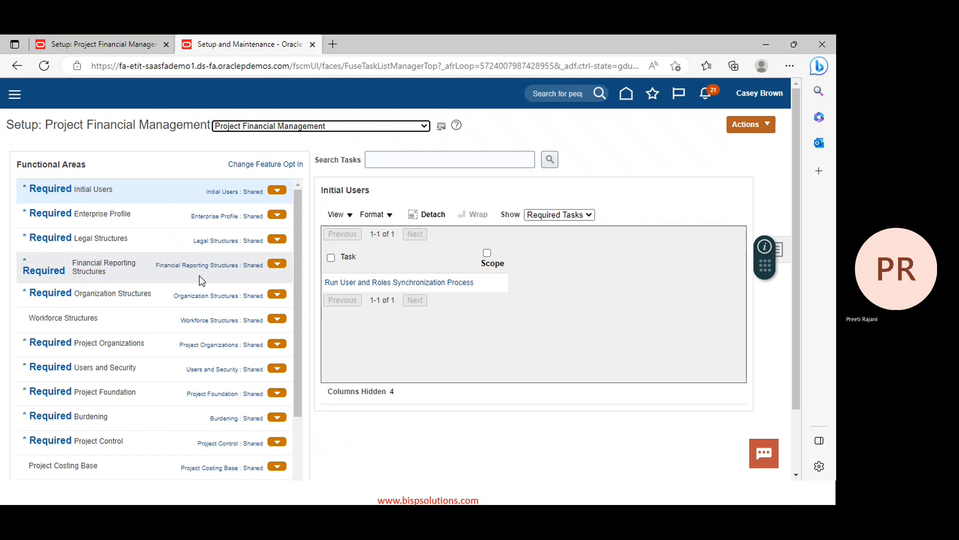
pyautogui.click(110, 343)
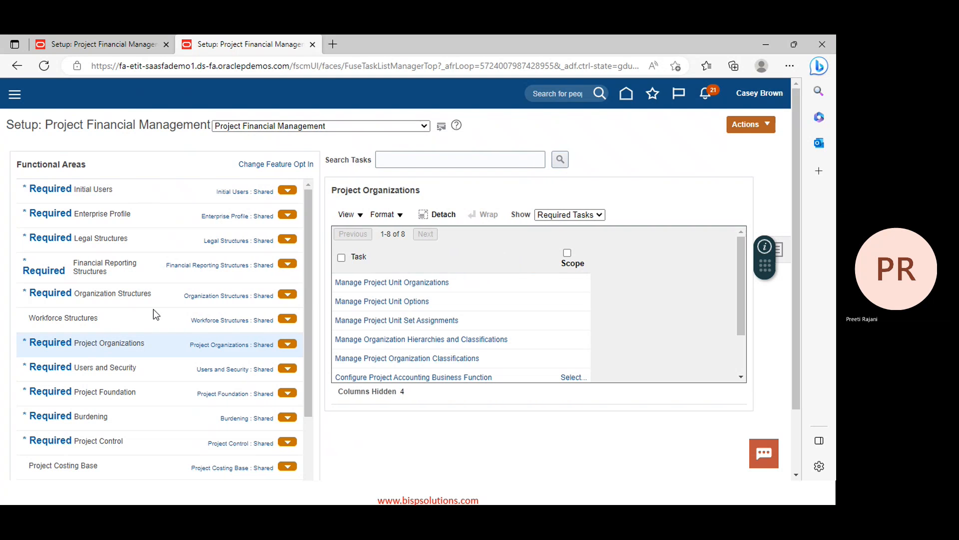
# In Manage Project Unit Options, search for PPM_Consulting and open it for editing
pyautogui.click(382, 302)
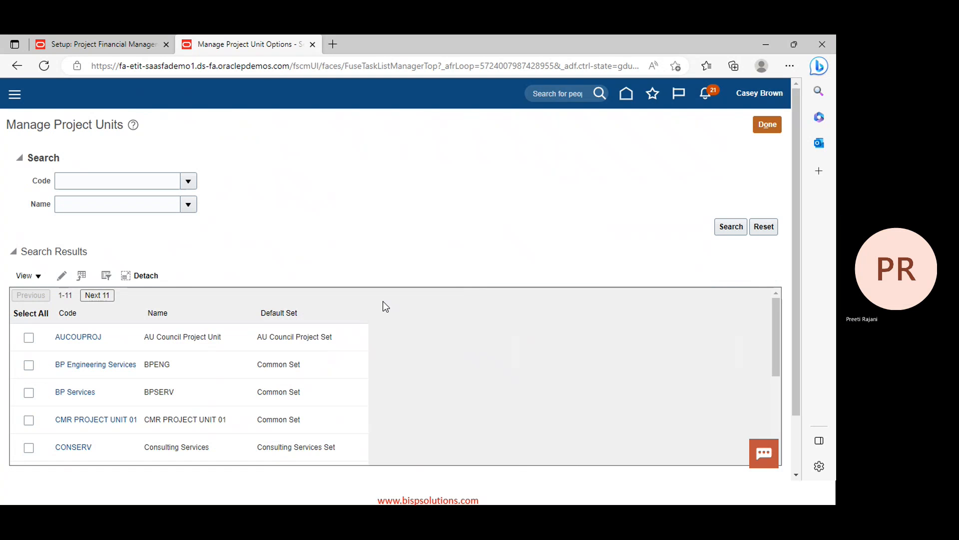
pyautogui.click(102, 179)
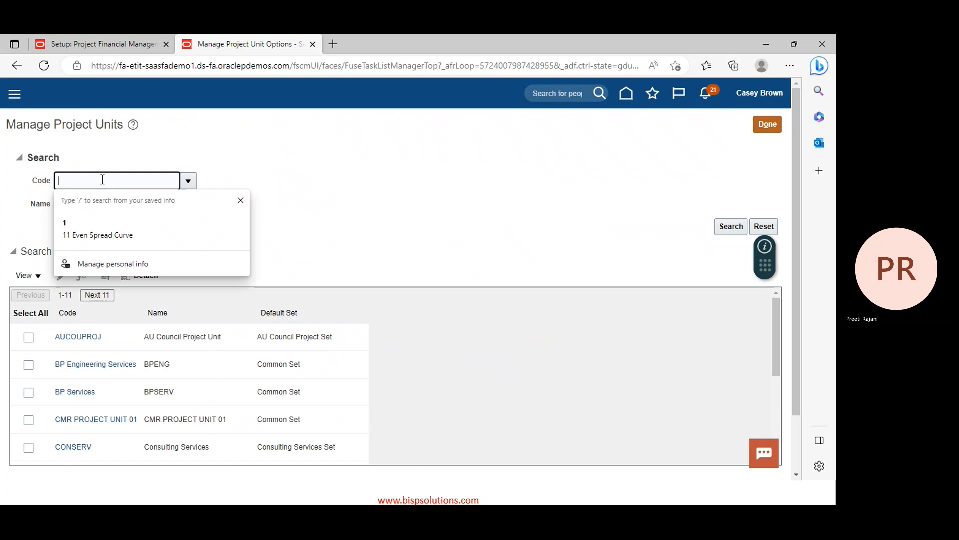
pyautogui.write('PPM')
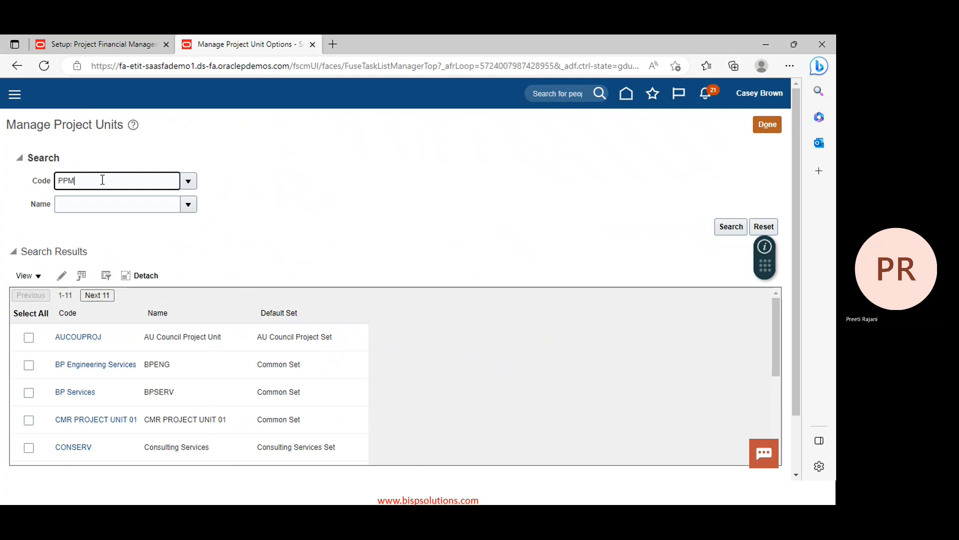
pyautogui.press('Tab')
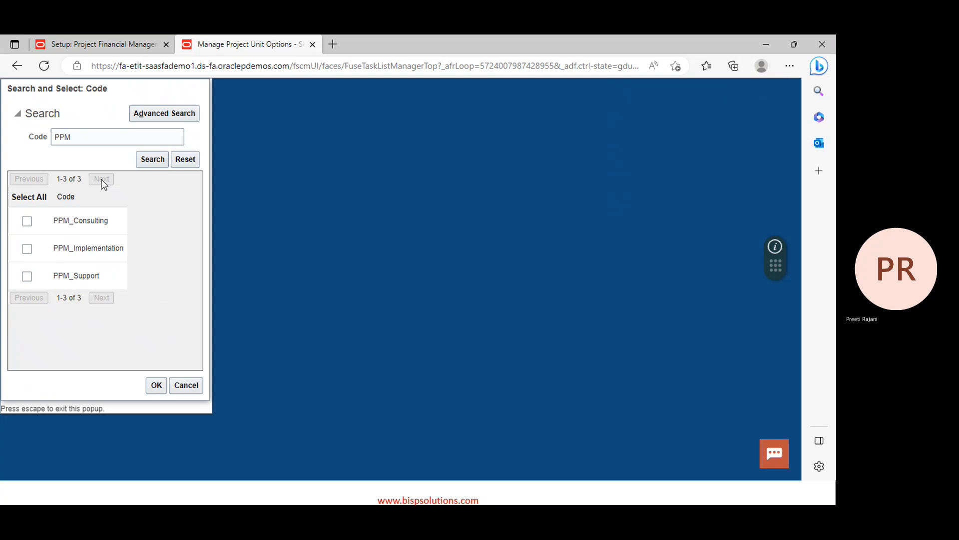
pyautogui.click(27, 223)
pyautogui.click(157, 386)
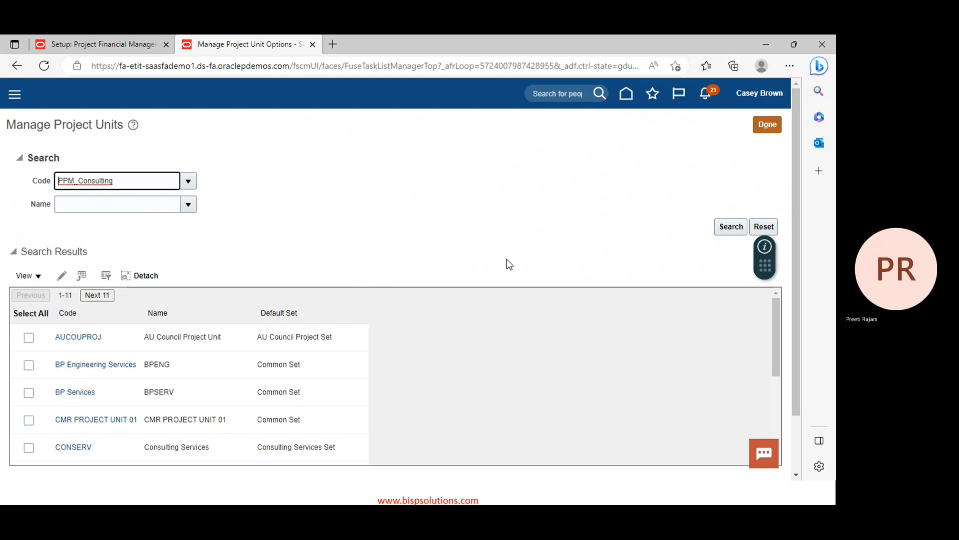
pyautogui.click(728, 228)
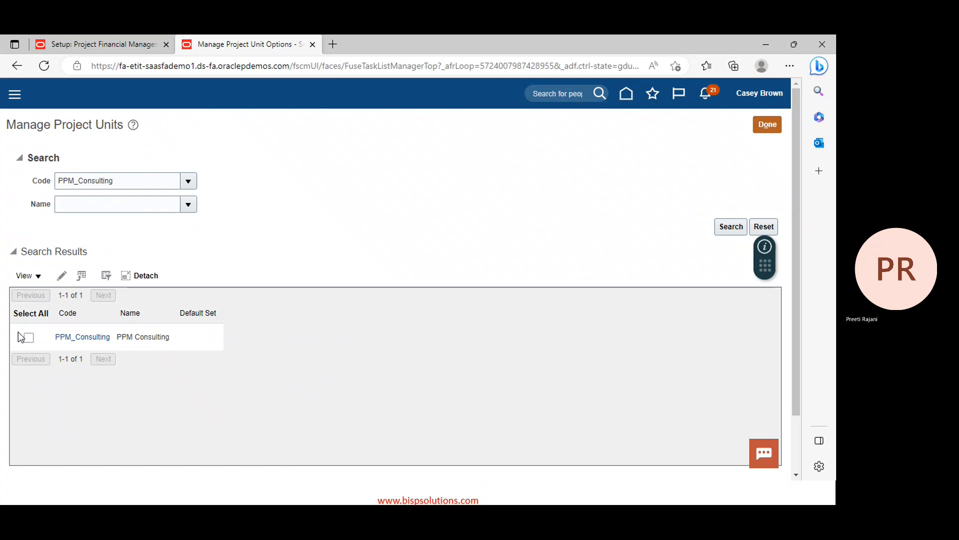
pyautogui.click(22, 338)
pyautogui.scroll(-2, 277, 271)
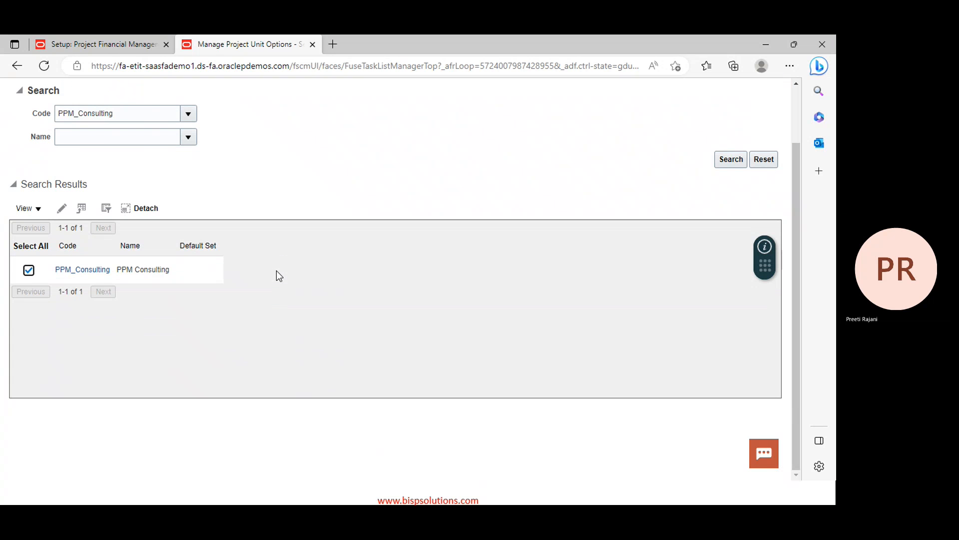
pyautogui.click(95, 272)
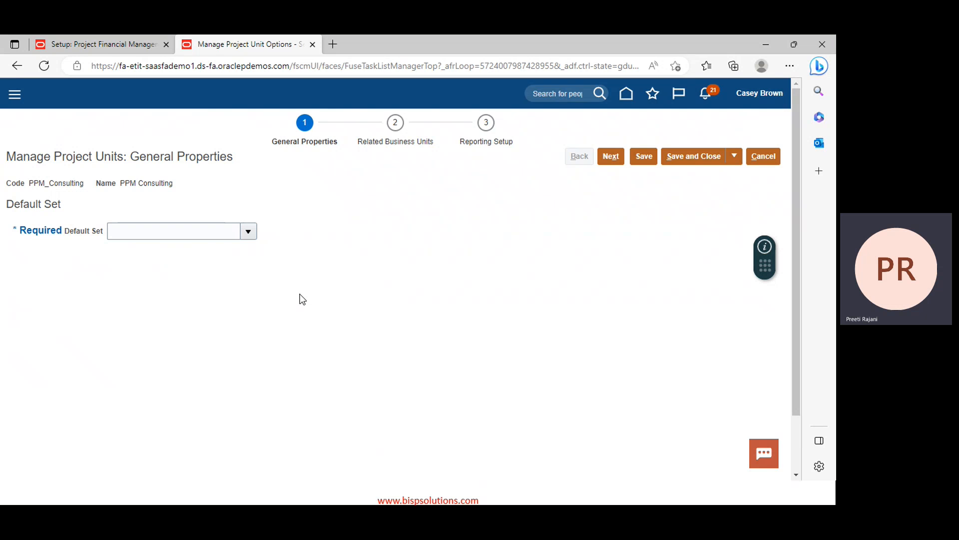
# Set PPM_Consulting's default set to Common Set and proceed to Related Business Units
pyautogui.click(249, 231)
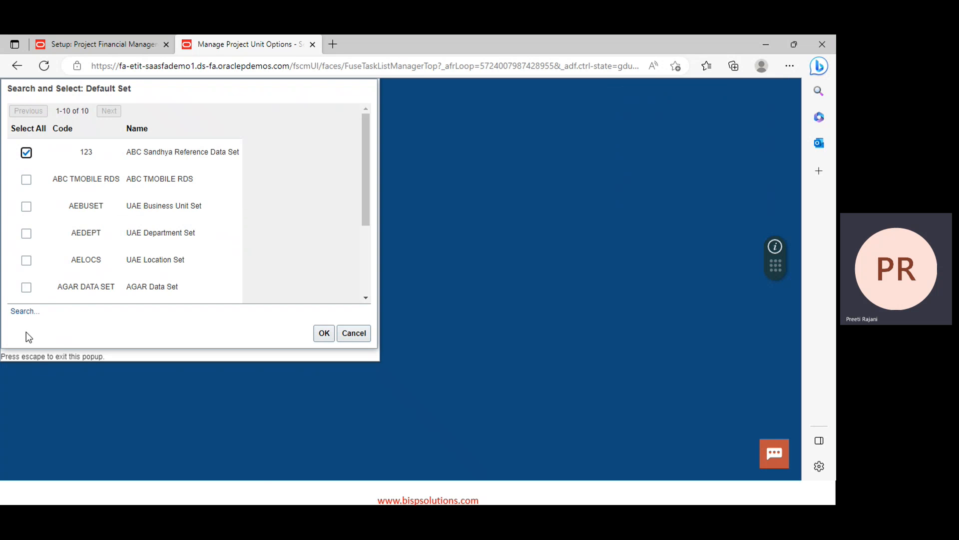
pyautogui.click(24, 314)
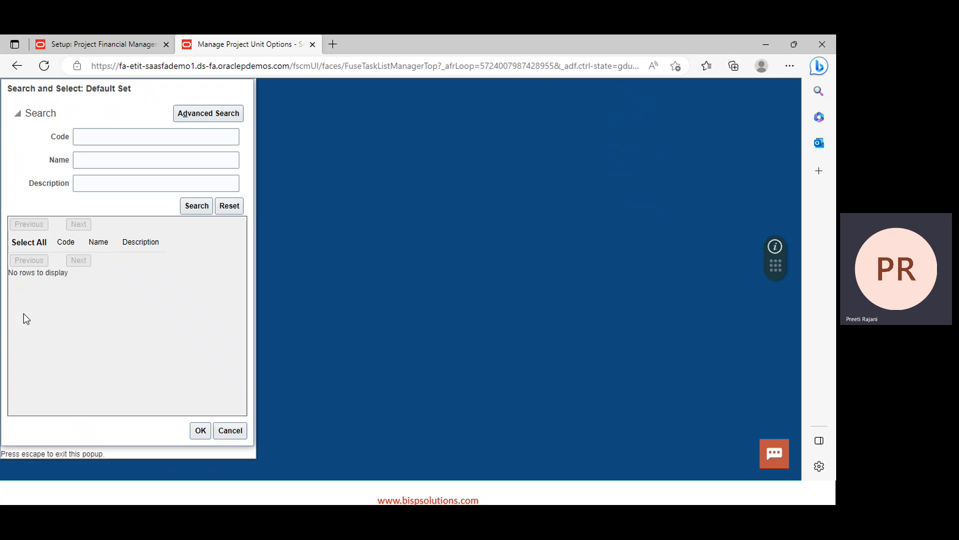
pyautogui.click(112, 132)
pyautogui.write('C')
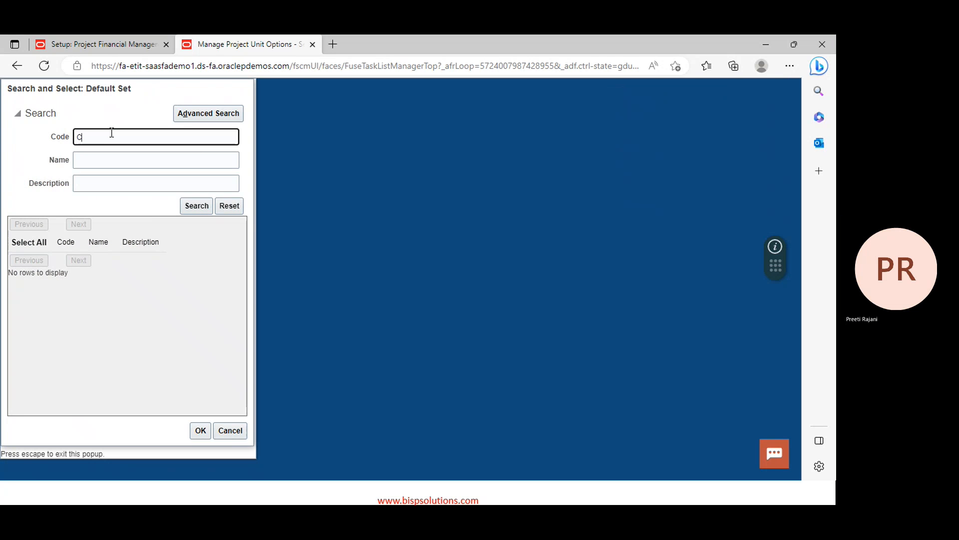
pyautogui.write('ommon')
pyautogui.press('Return')
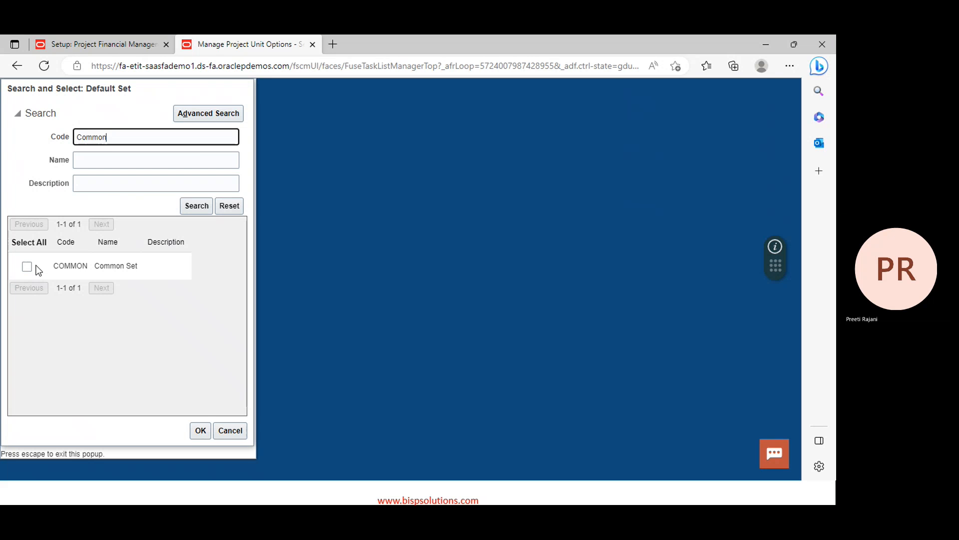
pyautogui.click(39, 270)
pyautogui.click(27, 267)
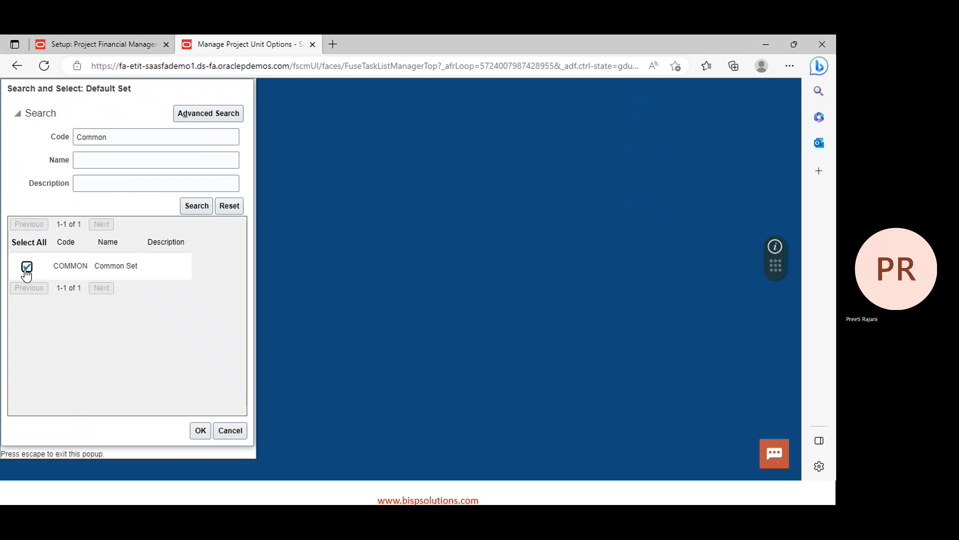
pyautogui.click(200, 431)
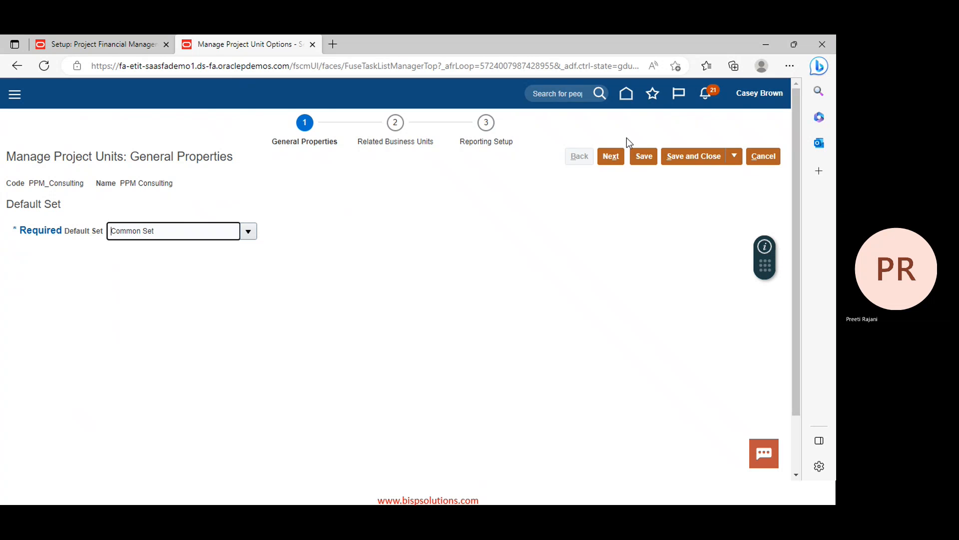
pyautogui.click(619, 155)
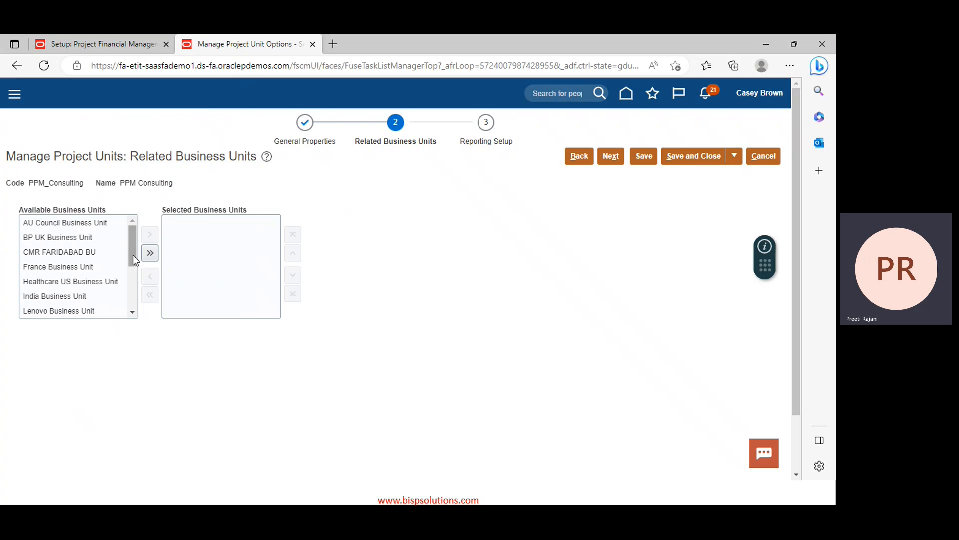
# Leave Selected Business Units empty for PPM_Consulting and advance to Reporting Setup
pyautogui.moveTo(133, 254); pyautogui.dragTo(133, 308)
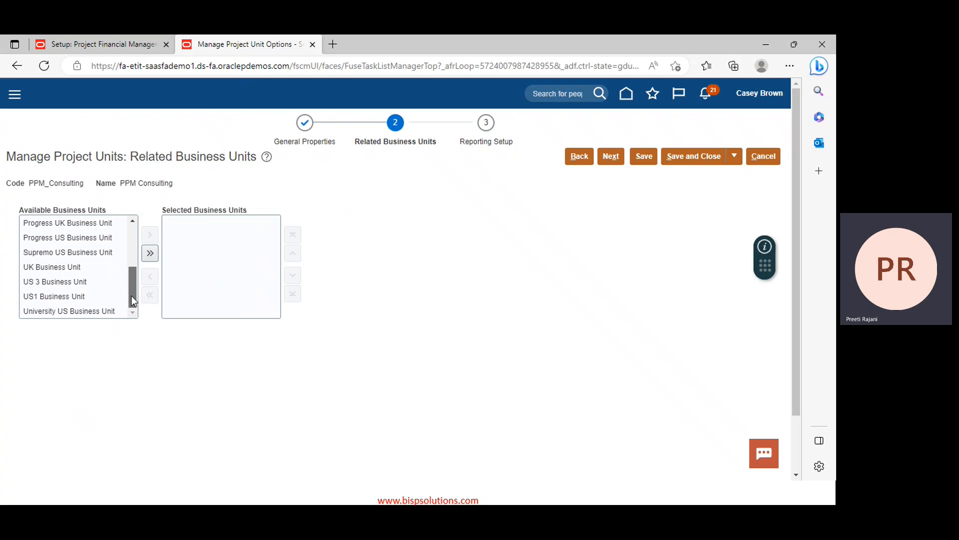
pyautogui.moveTo(131, 296); pyautogui.dragTo(128, 248)
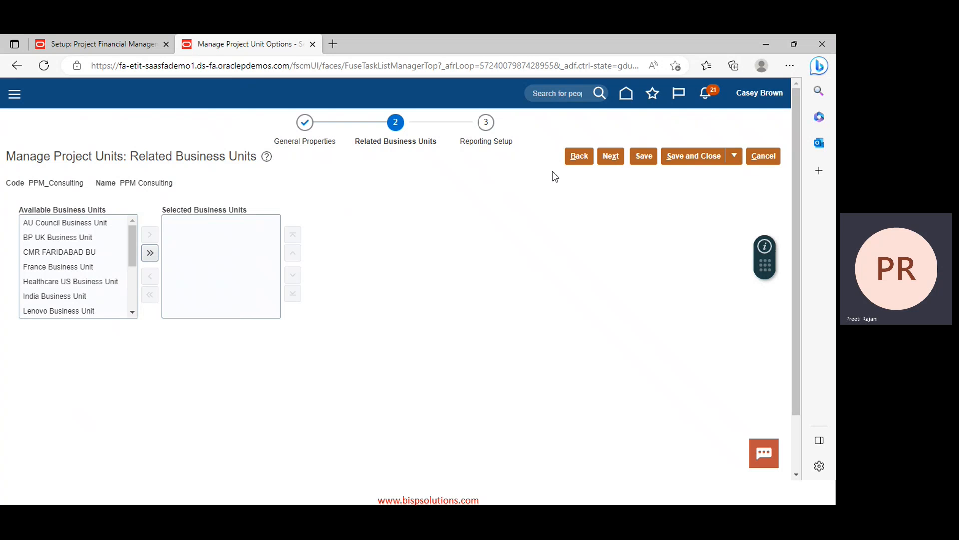
pyautogui.click(615, 158)
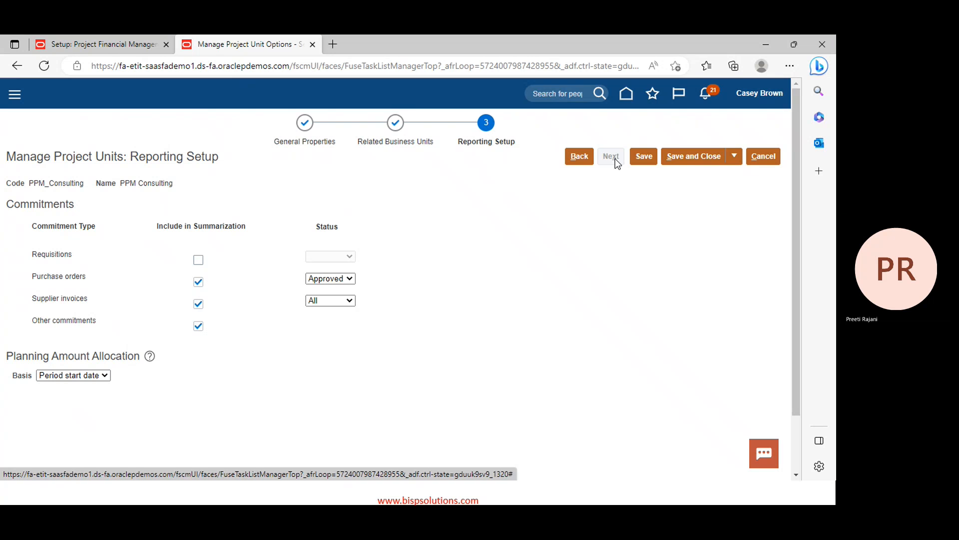
# Include requisitions in PPM_Consulting's commitment summarization on the Reporting Setup step
pyautogui.click(581, 159)
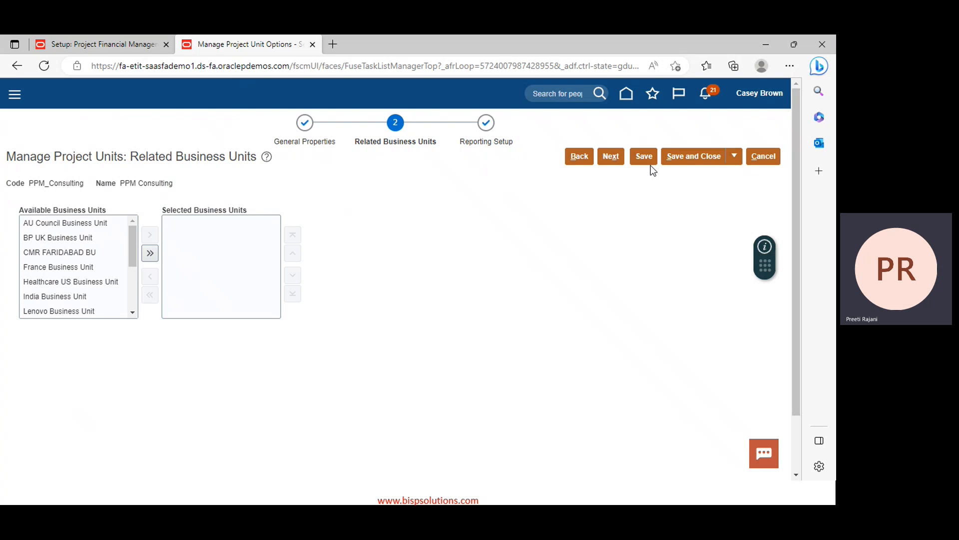
pyautogui.click(612, 158)
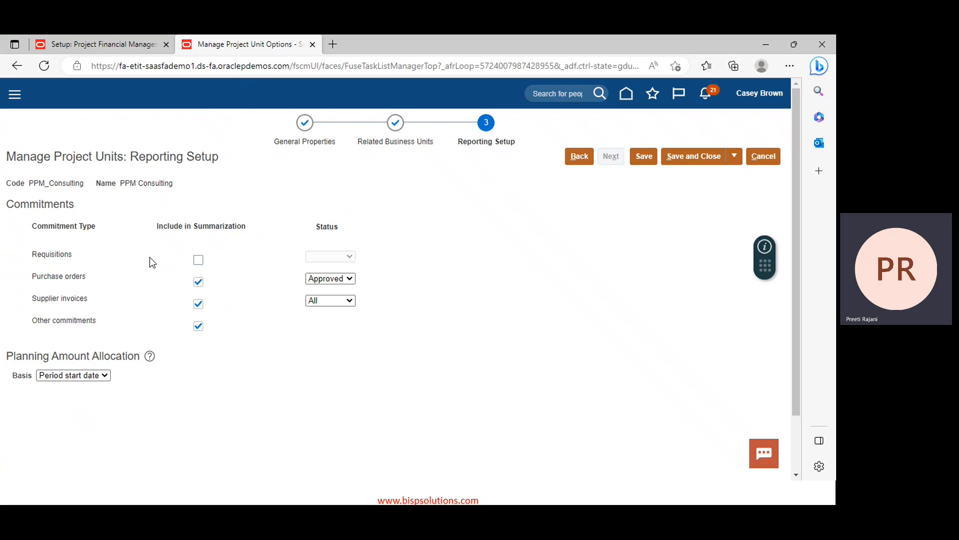
pyautogui.click(197, 261)
# Keep requisition status Approved and basis Period start date, then save and close PPM_Consulting
pyautogui.click(338, 258)
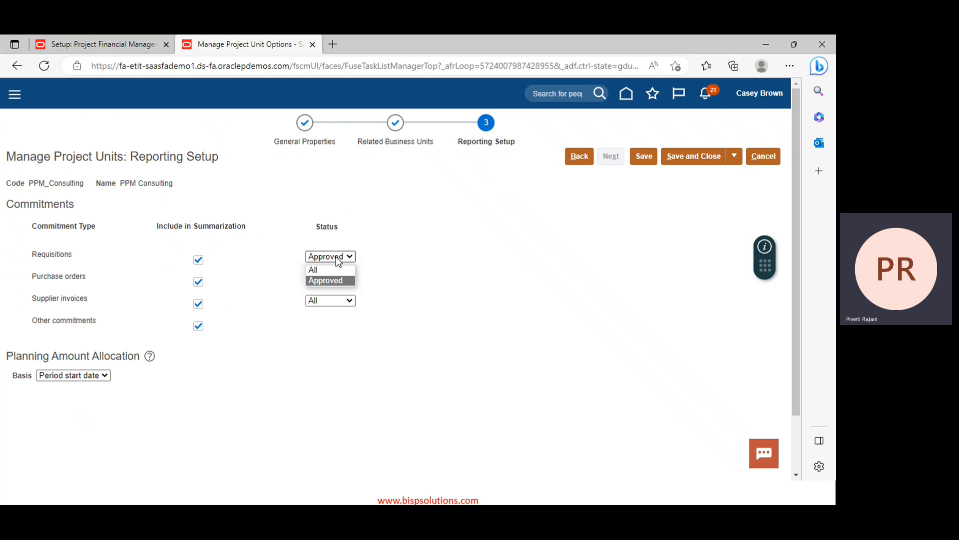
pyautogui.click(338, 259)
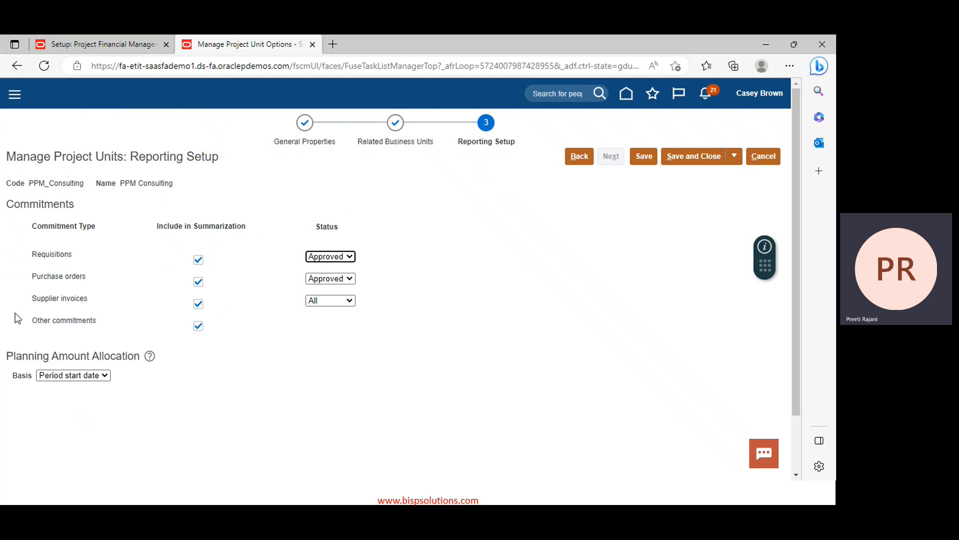
pyautogui.click(82, 374)
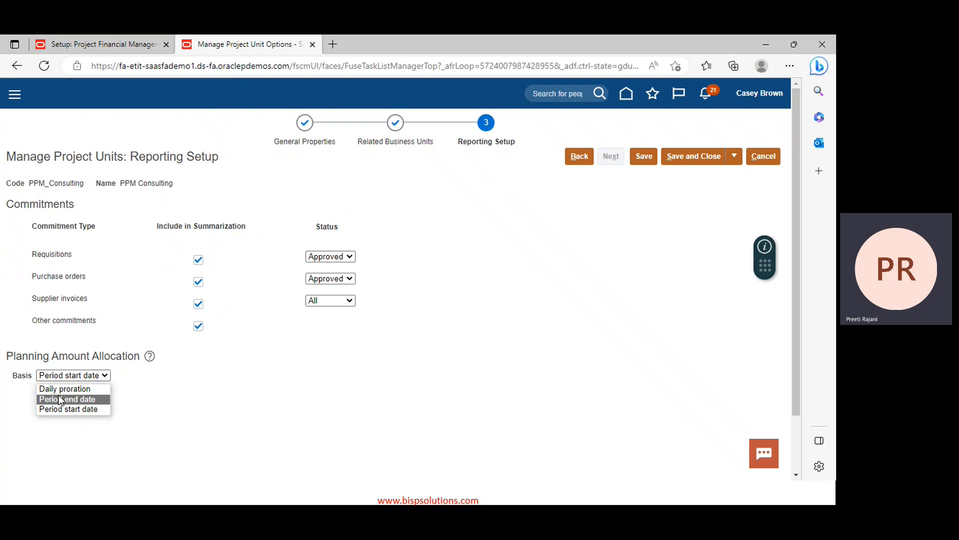
pyautogui.click(218, 386)
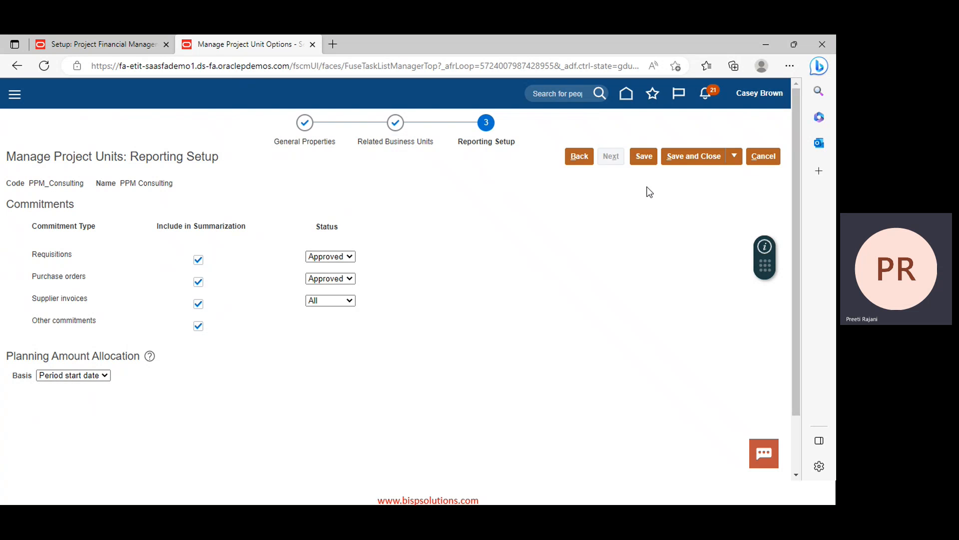
pyautogui.click(722, 157)
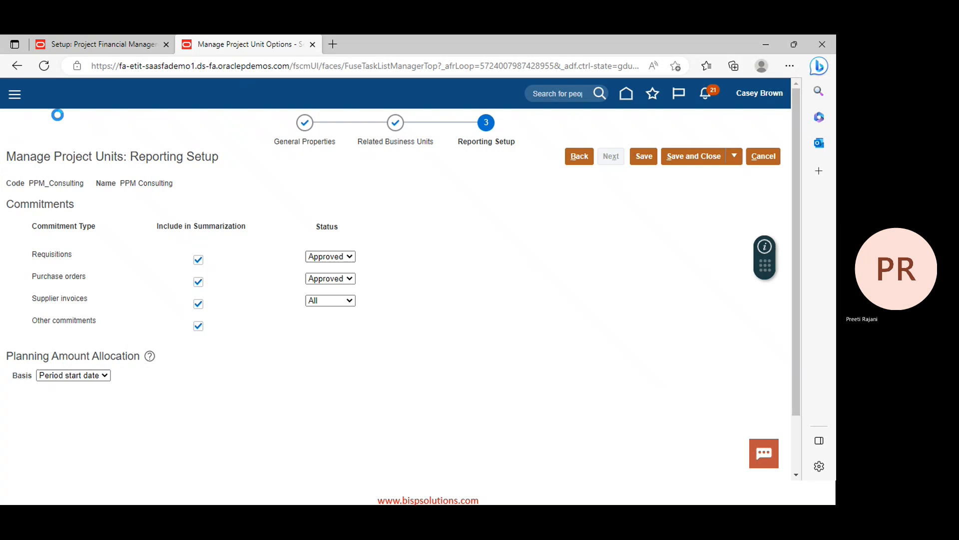
pyautogui.click(706, 156)
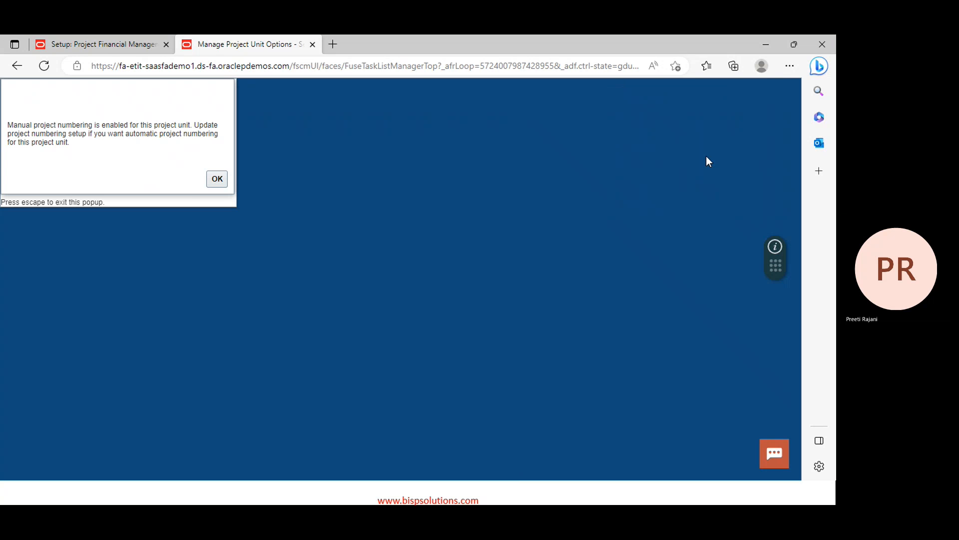
# Dismiss the manual numbering notice and search project units by code PPM_Implementation
pyautogui.click(221, 179)
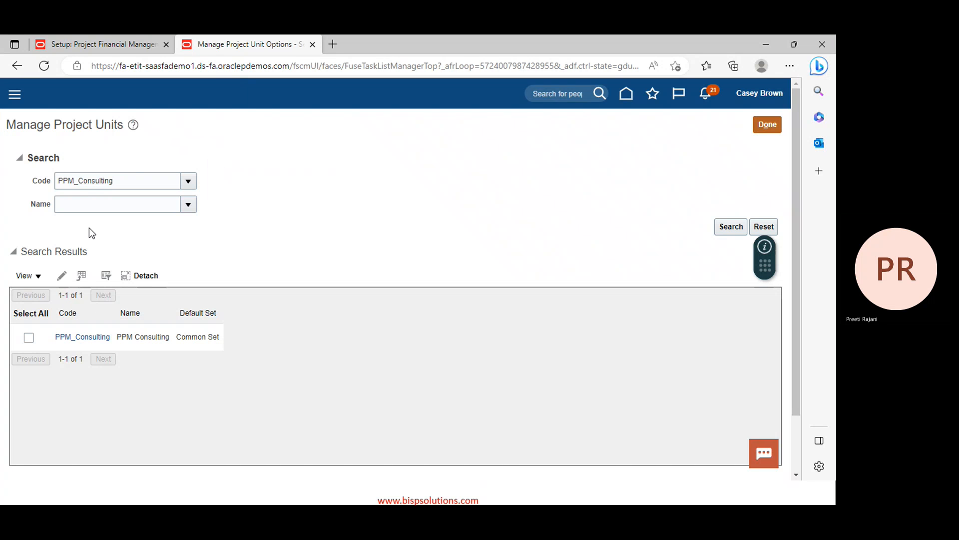
pyautogui.click(137, 177)
pyautogui.press('BackSpace')
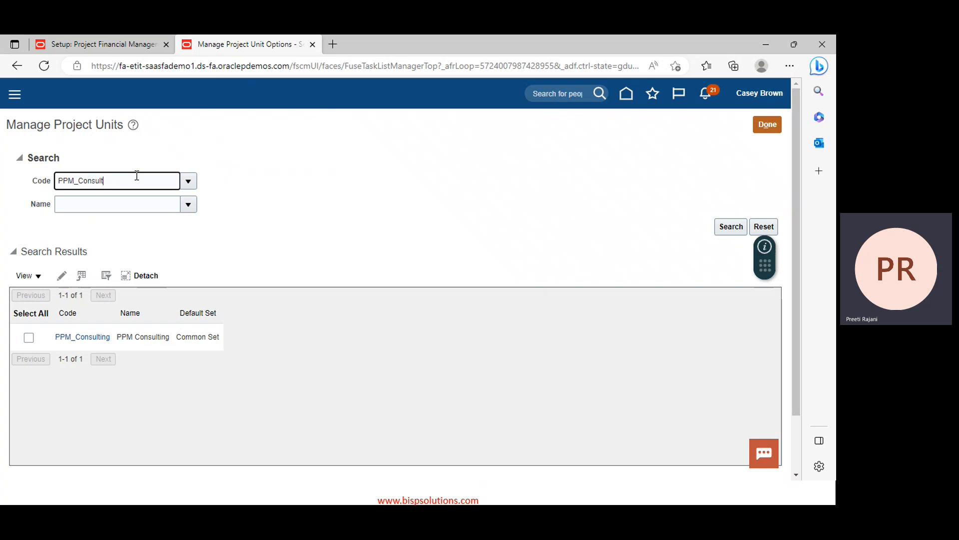
pyautogui.press('BackSpace')
pyautogui.press('BackSpace')
pyautogui.press('BackSpace')
pyautogui.press('BackSpace')
pyautogui.write('imp')
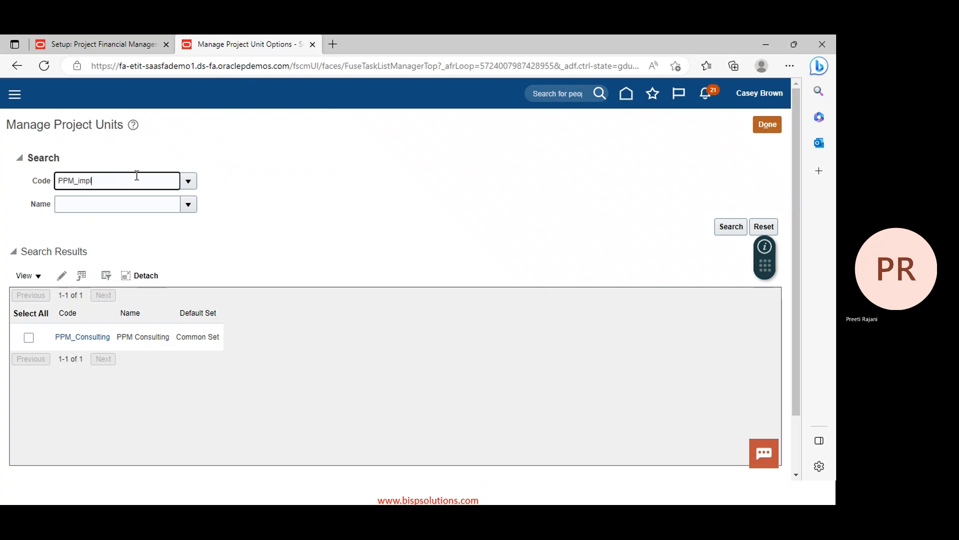
pyautogui.press('Down')
pyautogui.press('Return')
# Step through PPM_Consulting's setup unchanged, cancel, and select the PPM_Implementation row
pyautogui.click(28, 339)
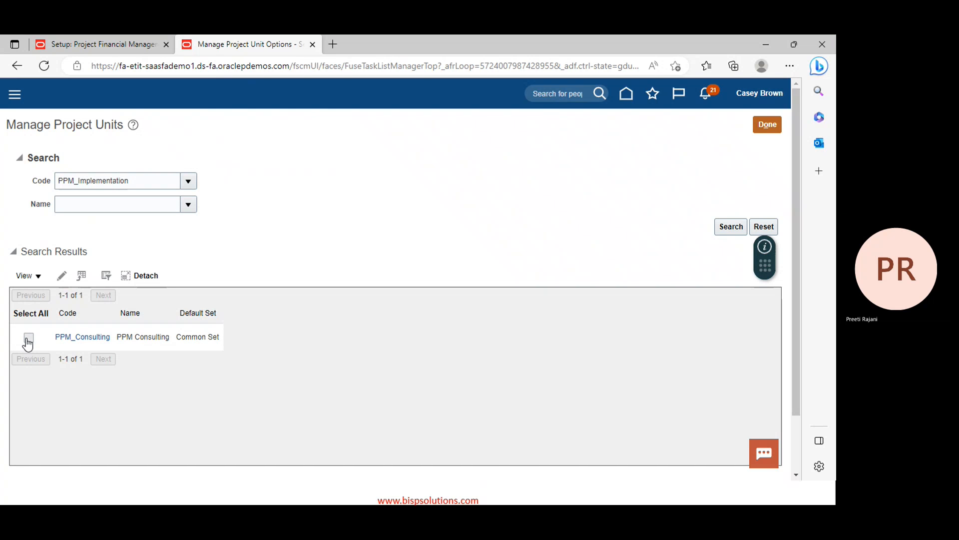
pyautogui.click(60, 276)
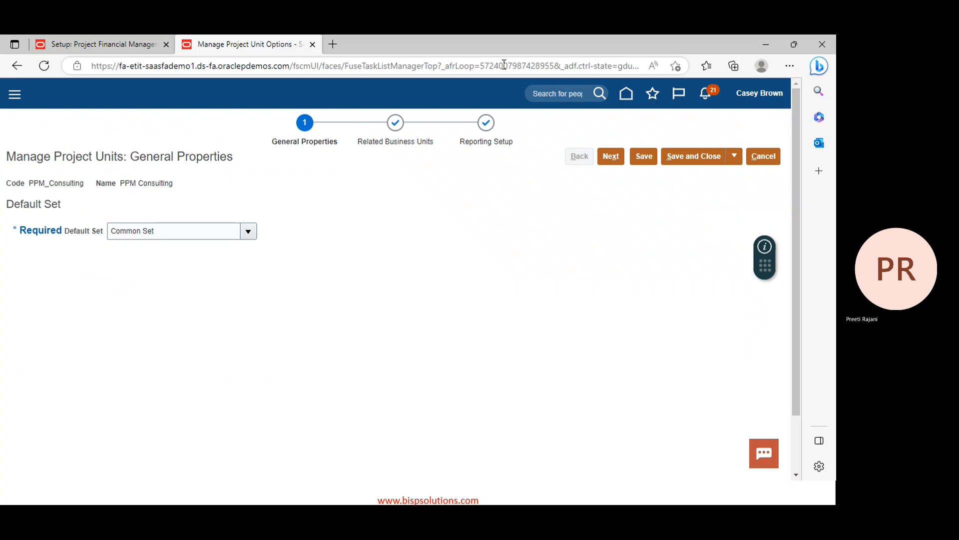
pyautogui.click(612, 158)
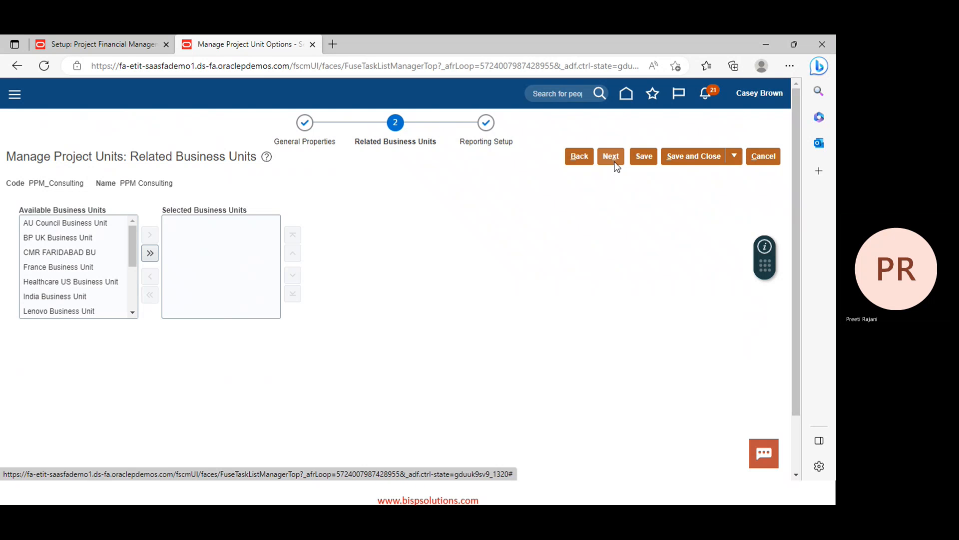
pyautogui.click(614, 160)
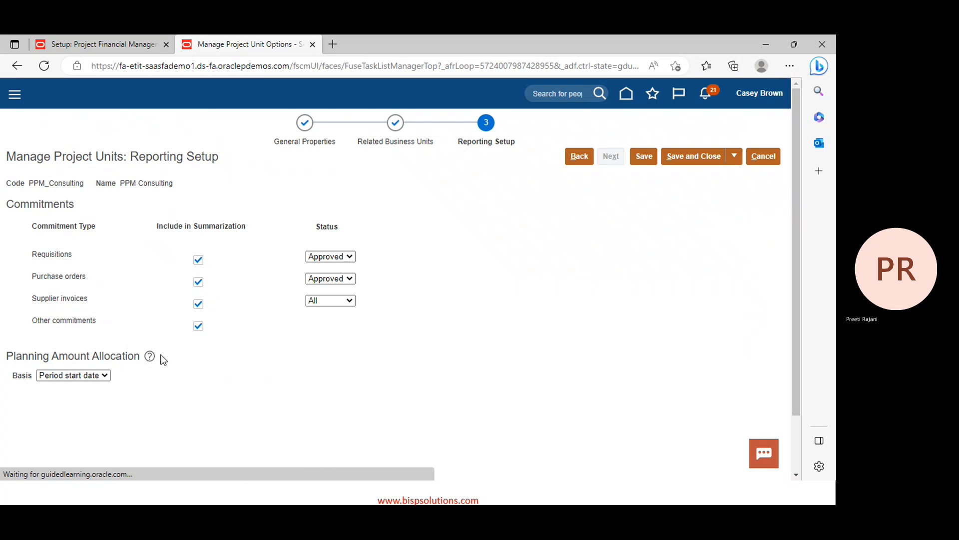
pyautogui.click(771, 159)
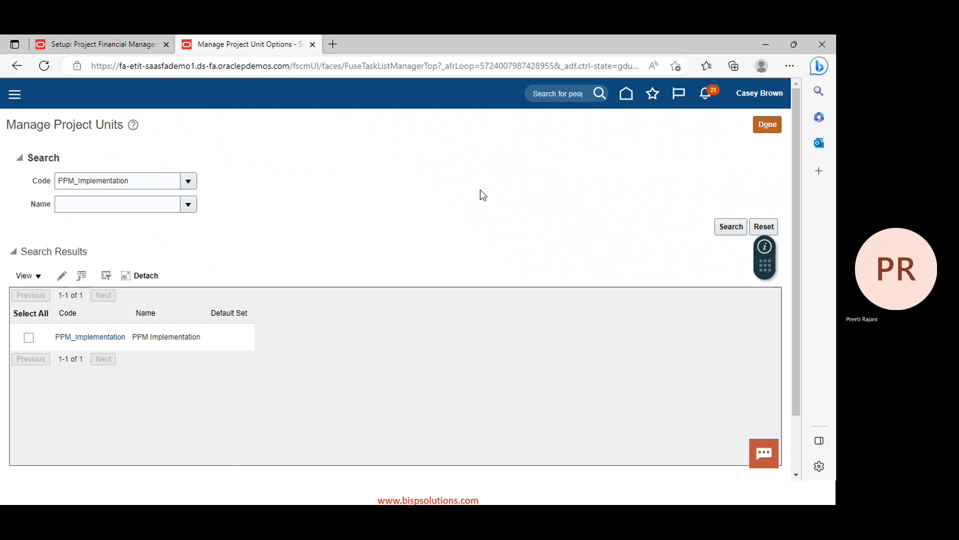
pyautogui.click(30, 338)
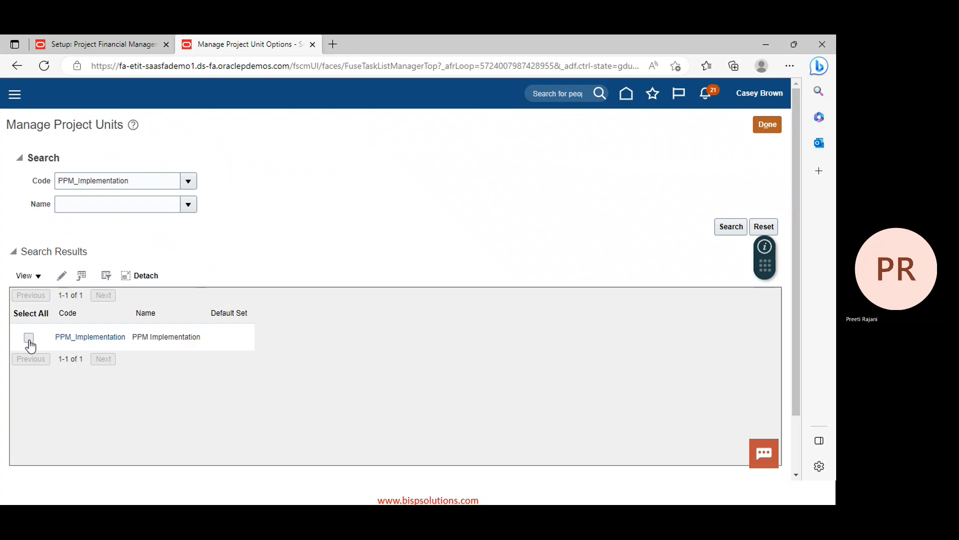
# Open the PPM_Implementation project unit and set its default set to COMMON (Common Set)
pyautogui.click(94, 337)
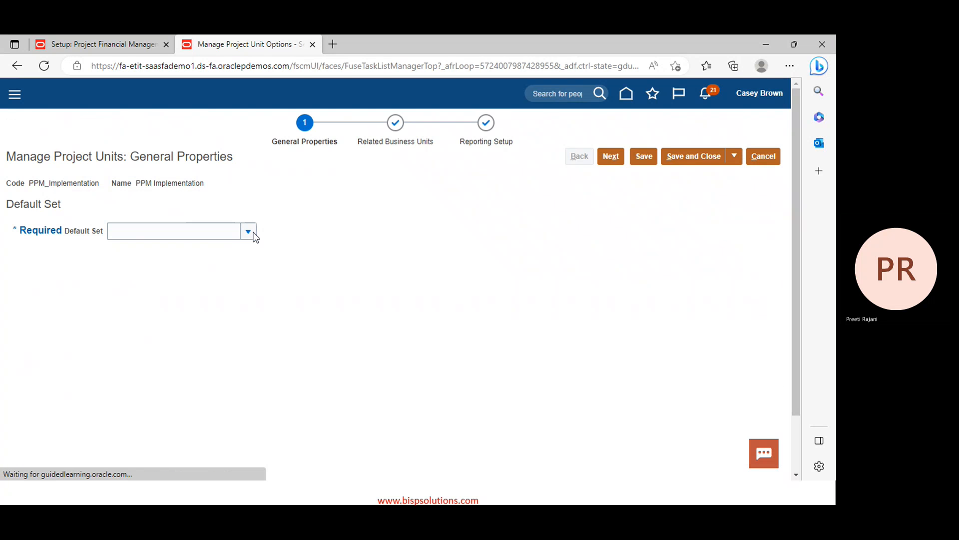
pyautogui.click(249, 230)
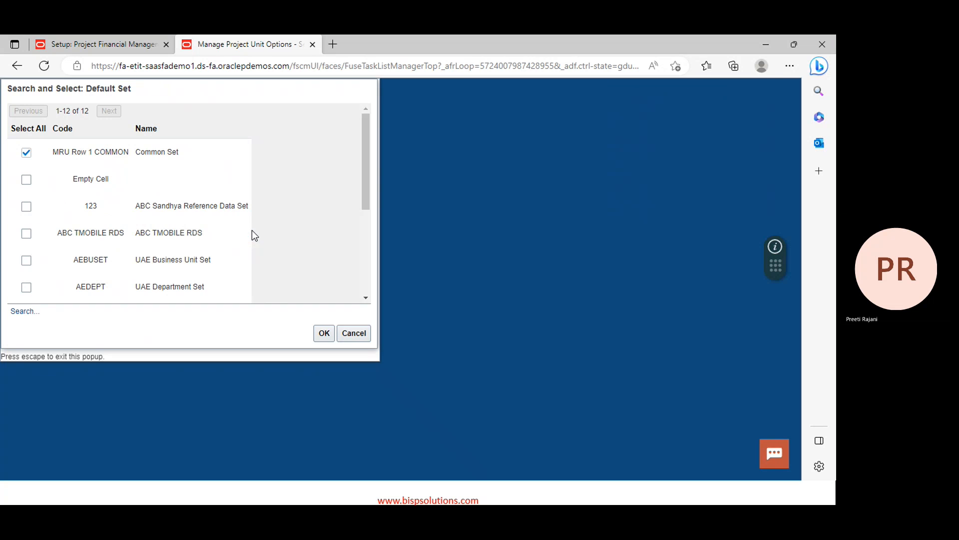
pyautogui.click(25, 310)
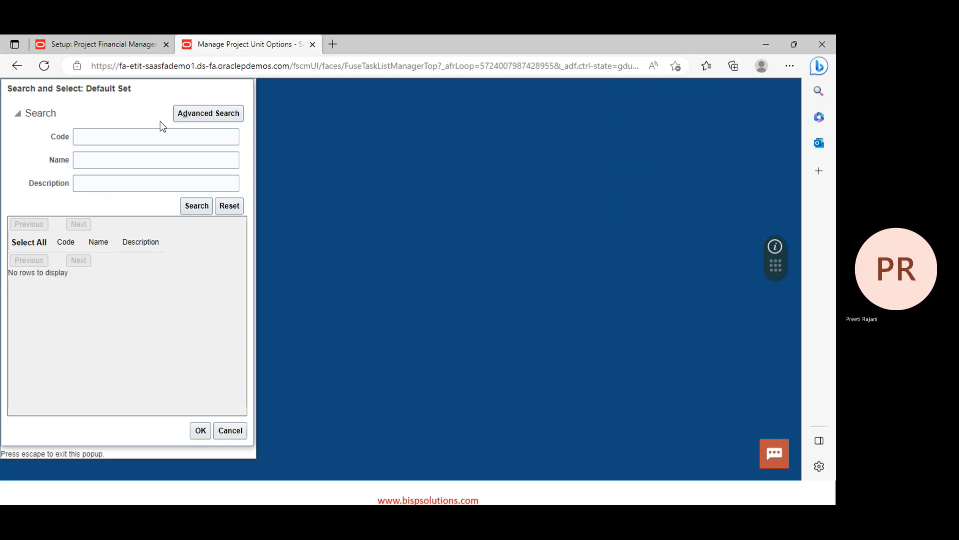
pyautogui.click(163, 136)
pyautogui.write('common')
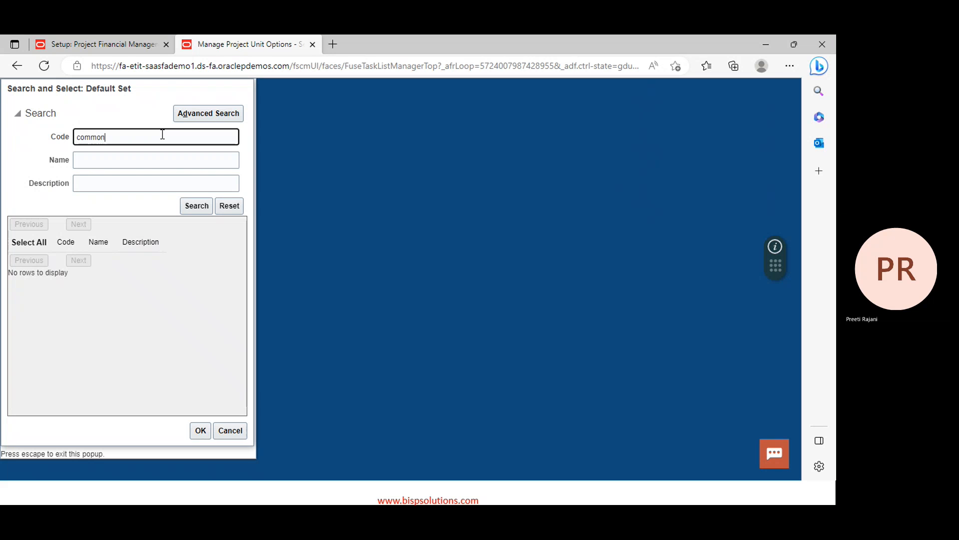
pyautogui.press('Return')
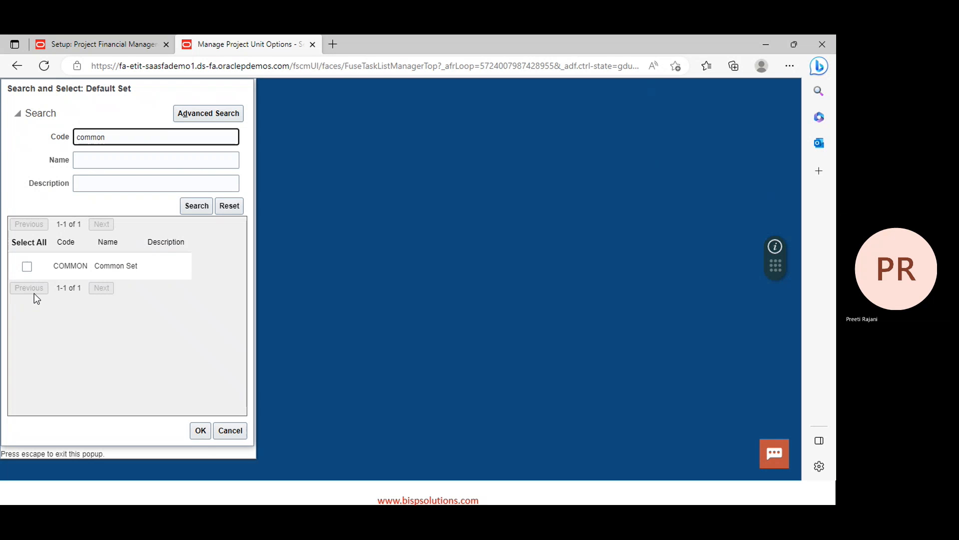
pyautogui.click(26, 268)
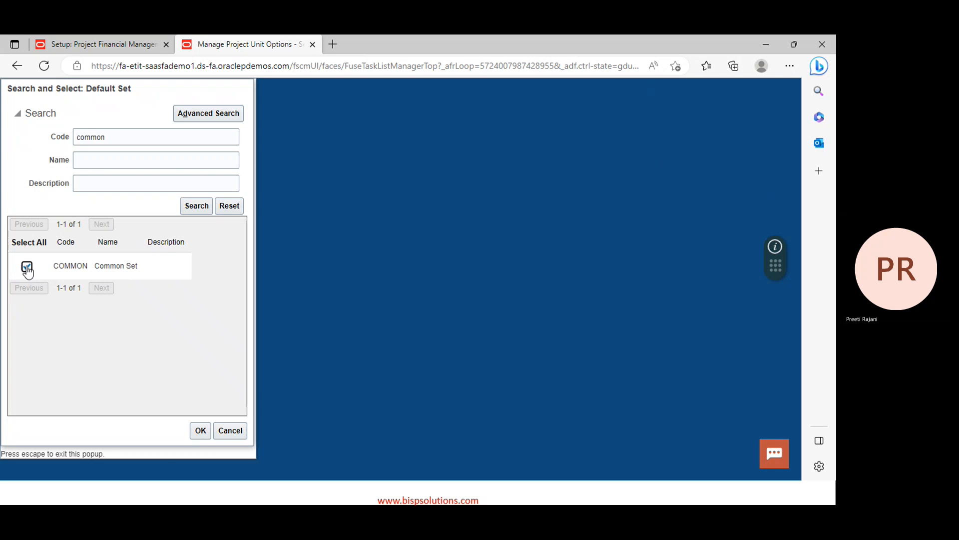
pyautogui.click(195, 433)
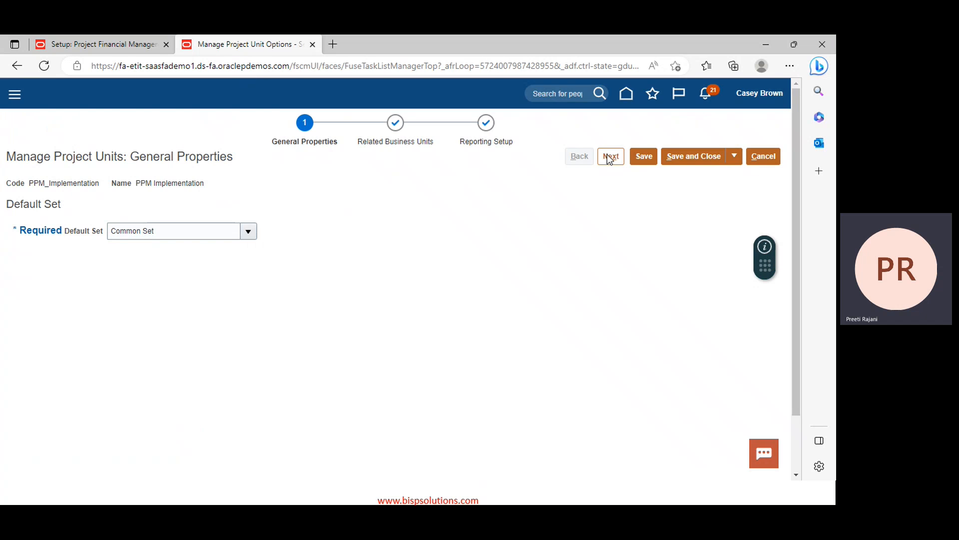
# Include requisitions in commitment summarization and save the PPM_Implementation project unit
pyautogui.click(609, 157)
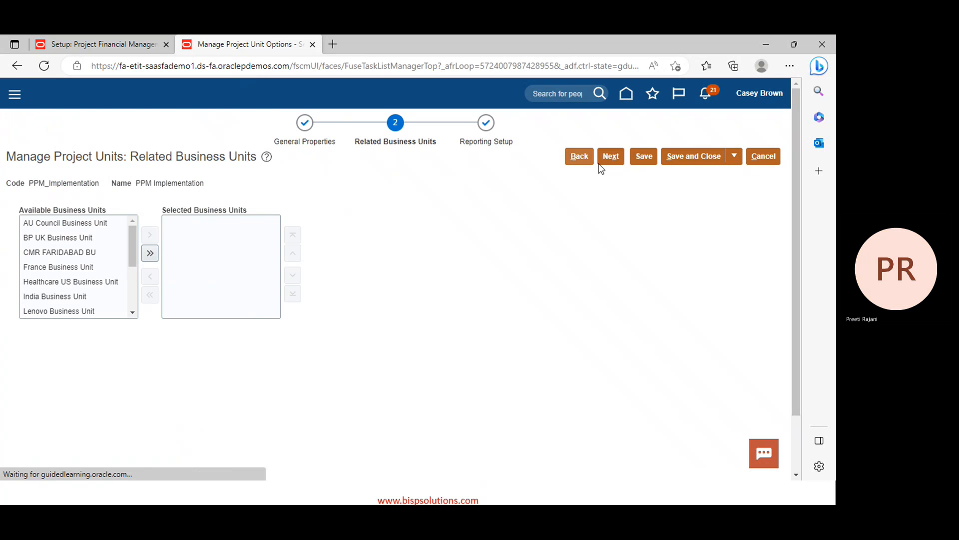
pyautogui.click(614, 157)
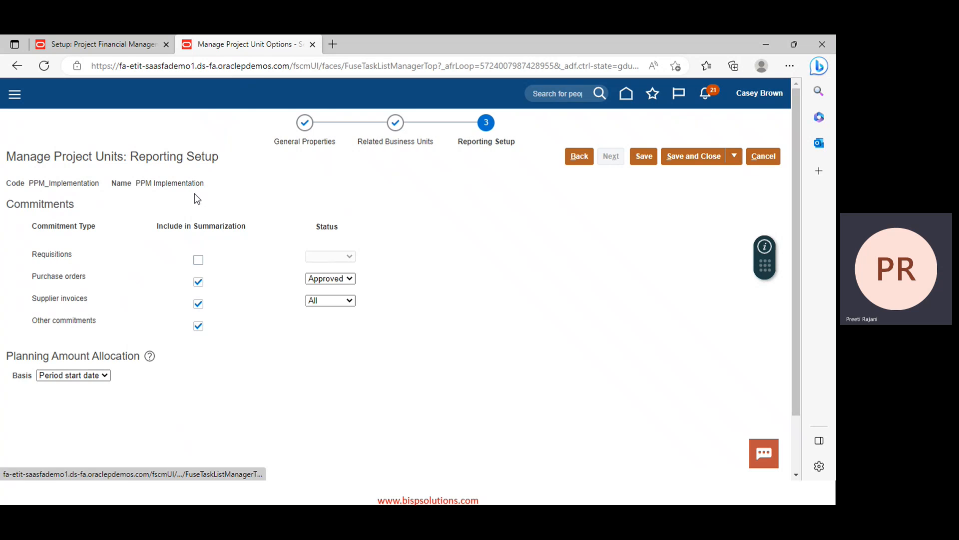
pyautogui.click(199, 261)
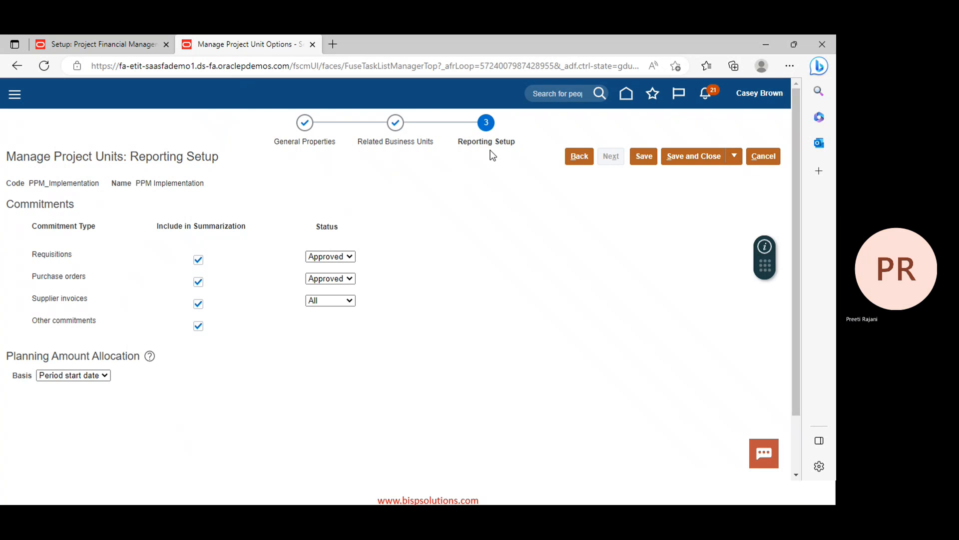
pyautogui.click(684, 159)
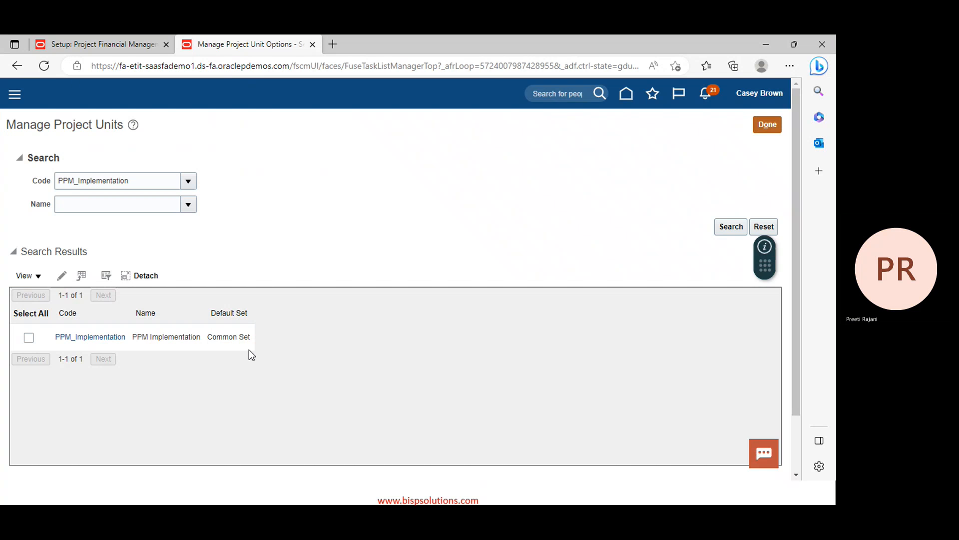
# Search for the PPM_Support project unit and open its settings
pyautogui.click(148, 188)
pyautogui.press('BackSpace')
pyautogui.press('BackSpace')
pyautogui.press('BackSpace')
pyautogui.press('BackSpace')
pyautogui.press('BackSpace')
pyautogui.press('BackSpace')
pyautogui.press('BackSpace')
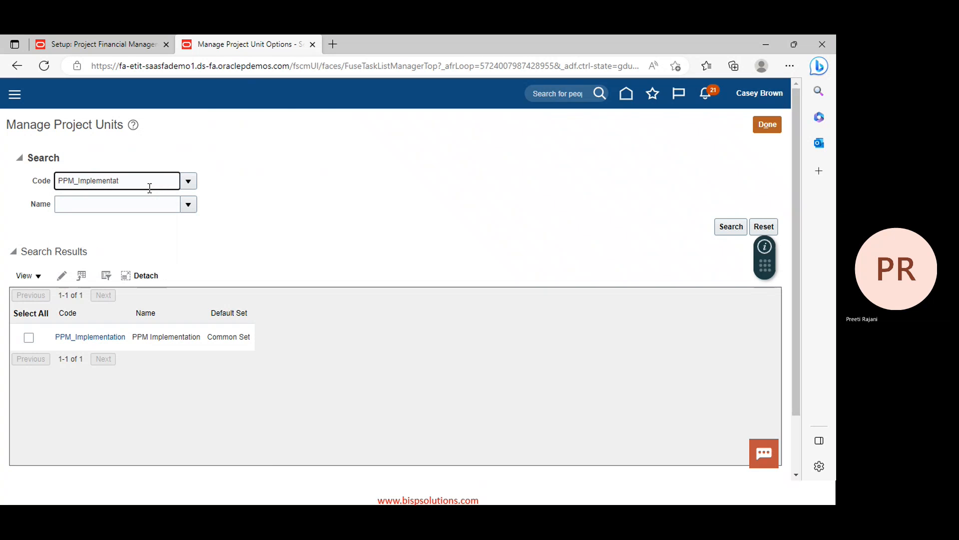
pyautogui.press('BackSpace')
pyautogui.press('BackSpace')
pyautogui.press('BackSpace')
pyautogui.press('BackSpace')
pyautogui.press('BackSpace')
pyautogui.press('BackSpace')
pyautogui.write('suppo')
pyautogui.press('Return')
pyautogui.click(738, 228)
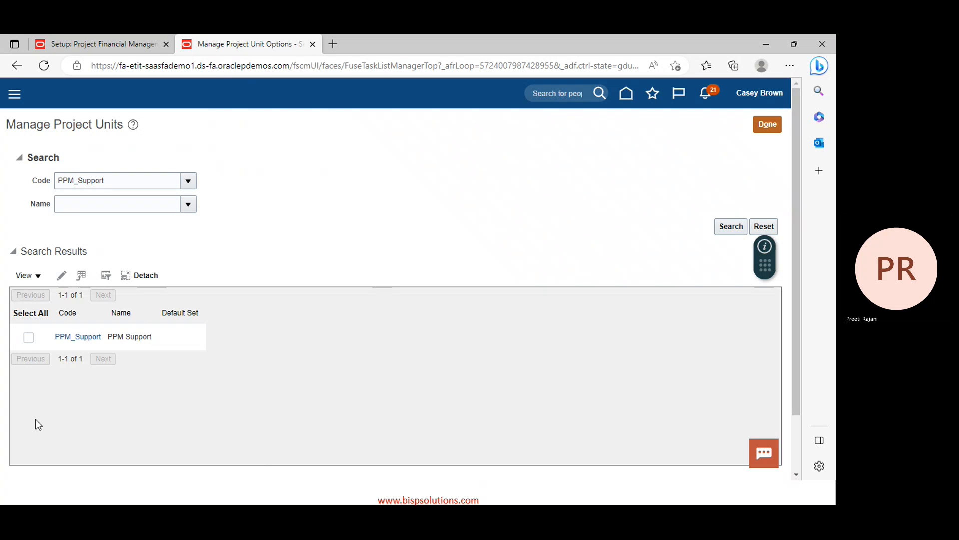
pyautogui.click(77, 339)
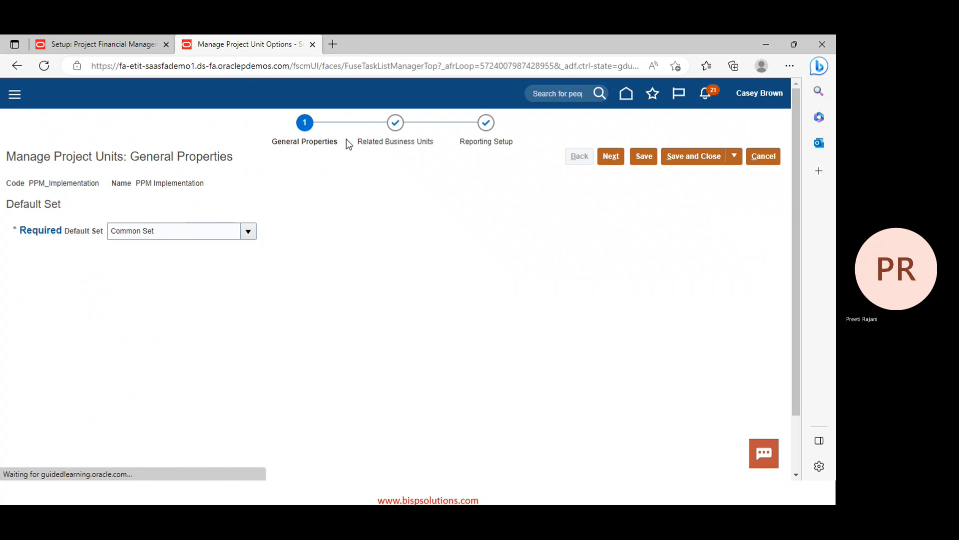
pyautogui.click(764, 156)
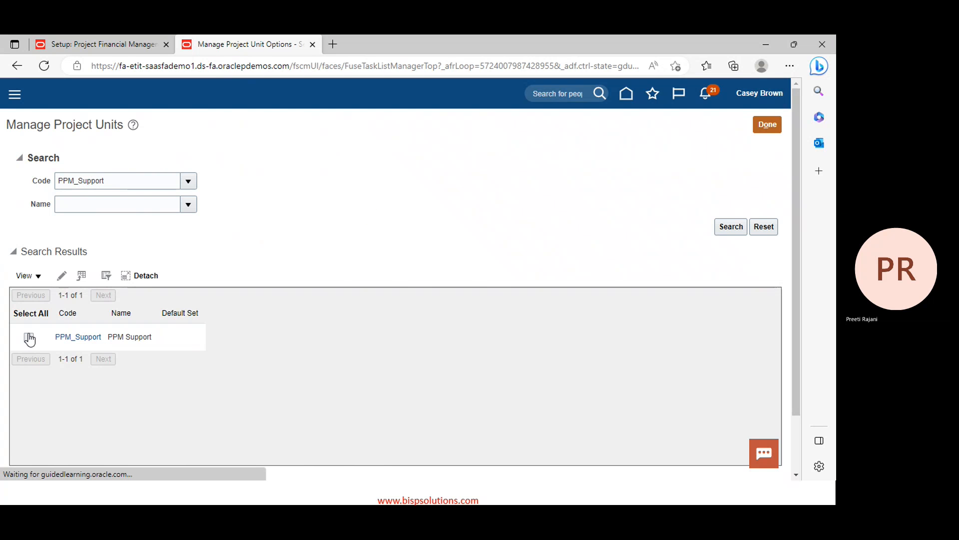
pyautogui.click(28, 337)
pyautogui.click(71, 338)
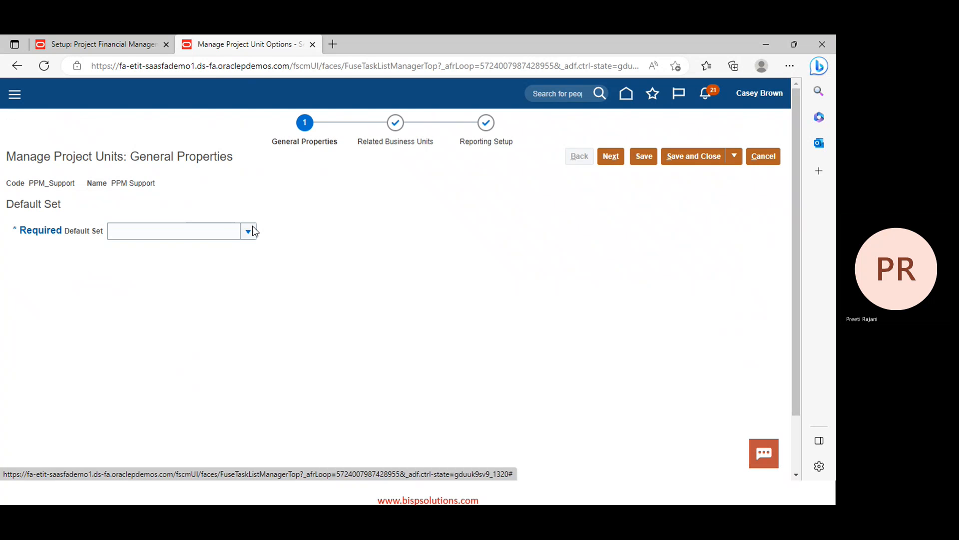
# Set PPM_Support's default set to COMMON (Common Set)
pyautogui.click(252, 231)
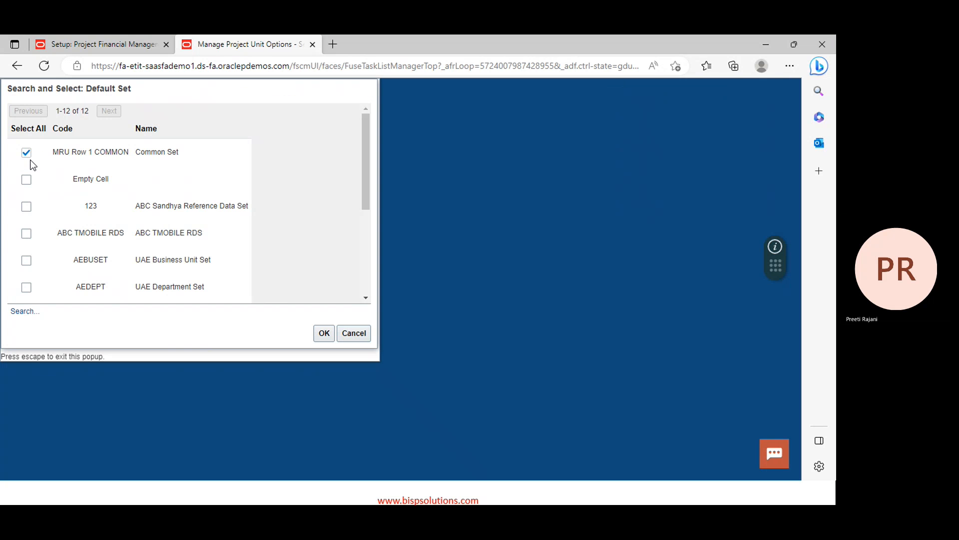
pyautogui.click(26, 311)
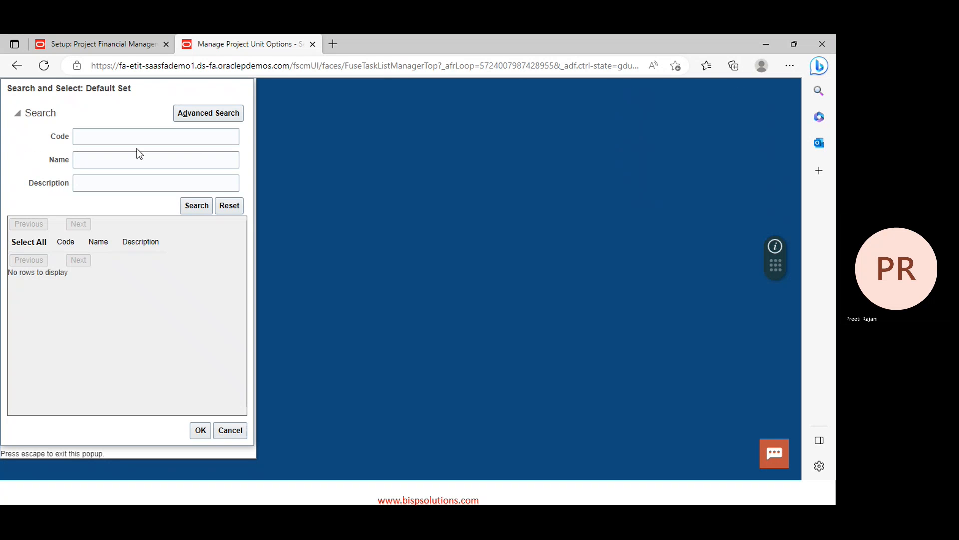
pyautogui.click(138, 136)
pyautogui.write('C')
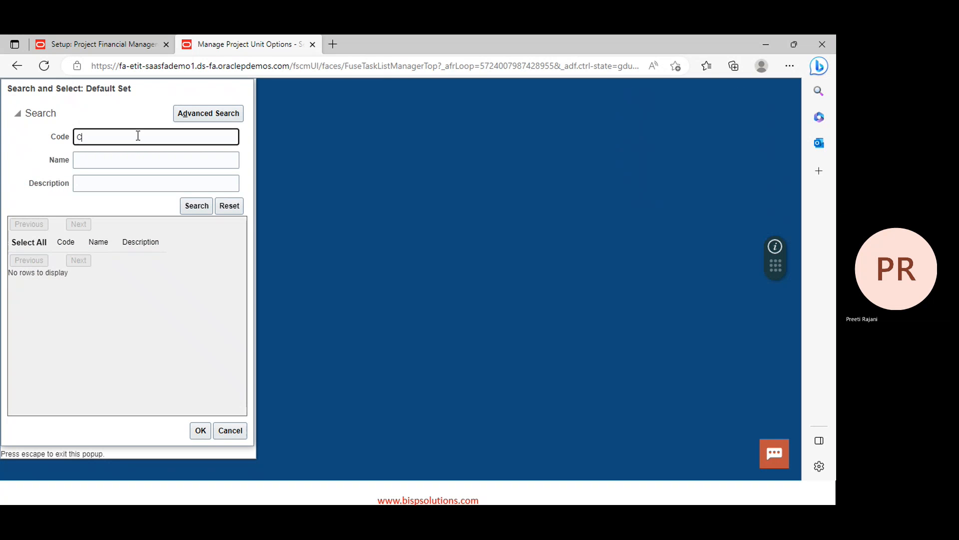
pyautogui.write('ommon')
pyautogui.press('Return')
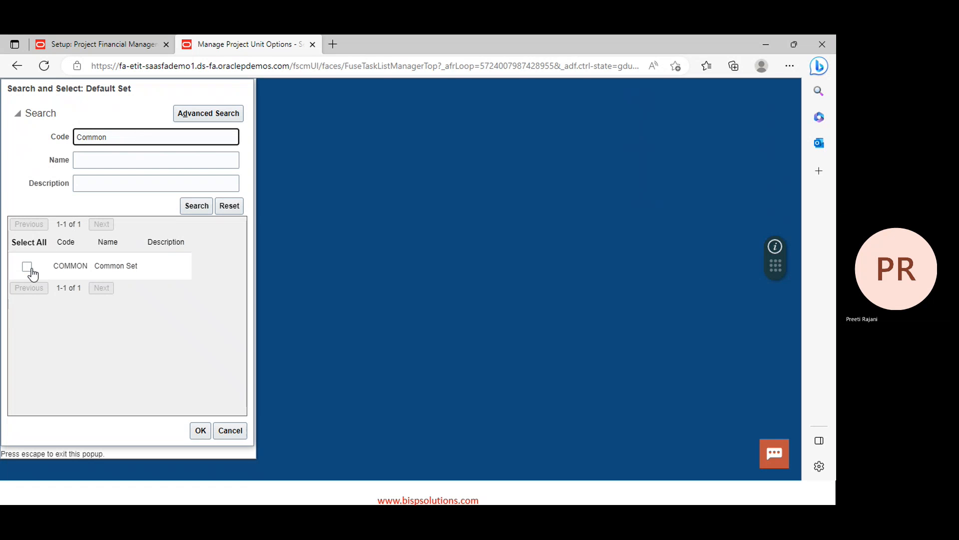
pyautogui.click(27, 267)
pyautogui.click(200, 430)
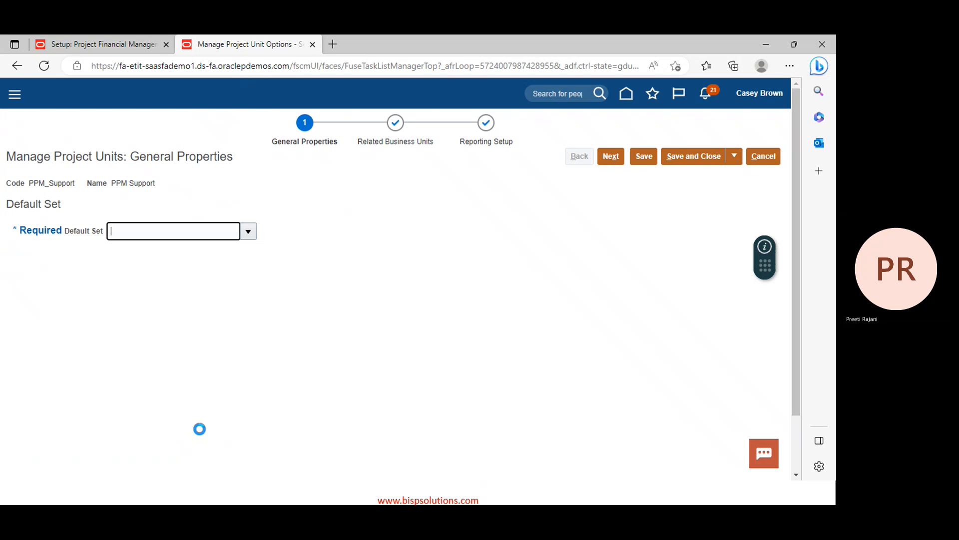
# Include Approved requisitions in summarization, save, and acknowledge the project numbering message
pyautogui.click(614, 156)
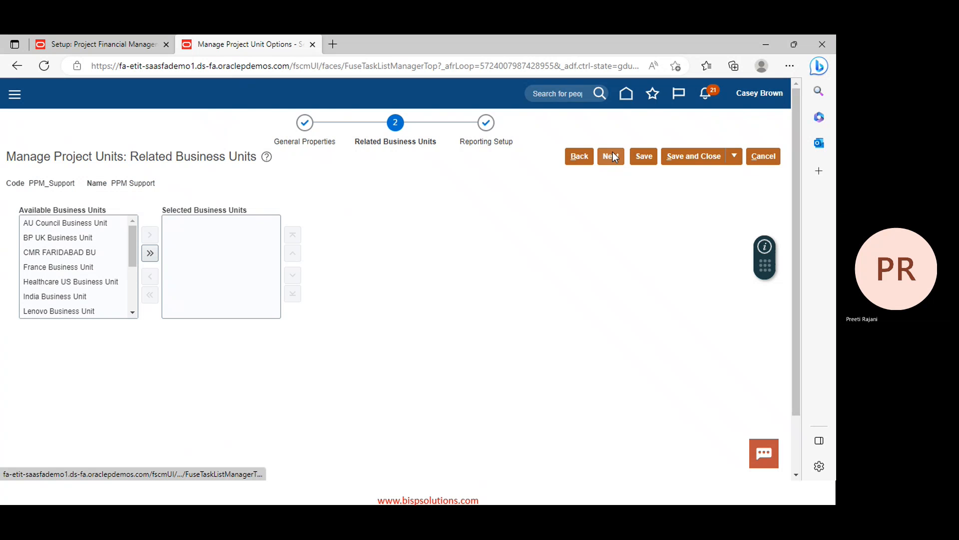
pyautogui.click(613, 154)
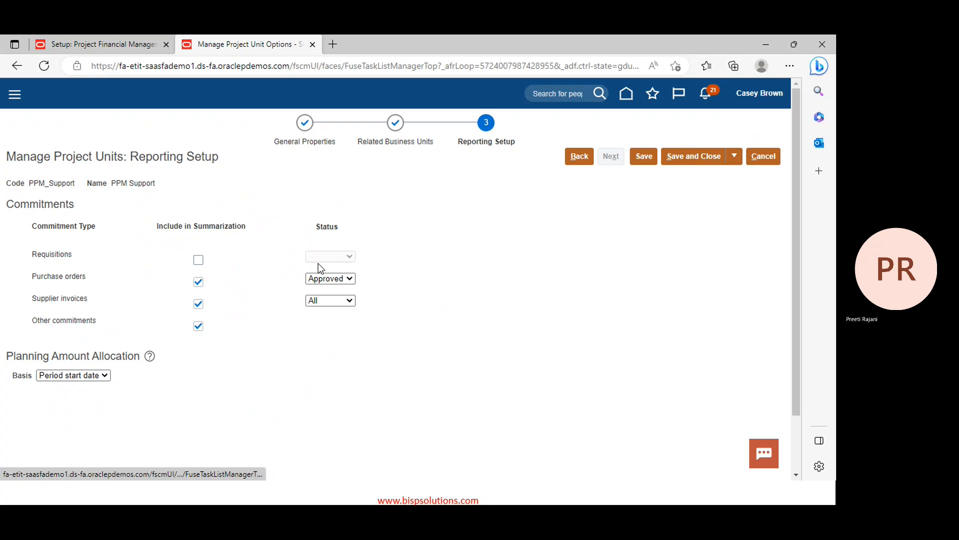
pyautogui.click(199, 259)
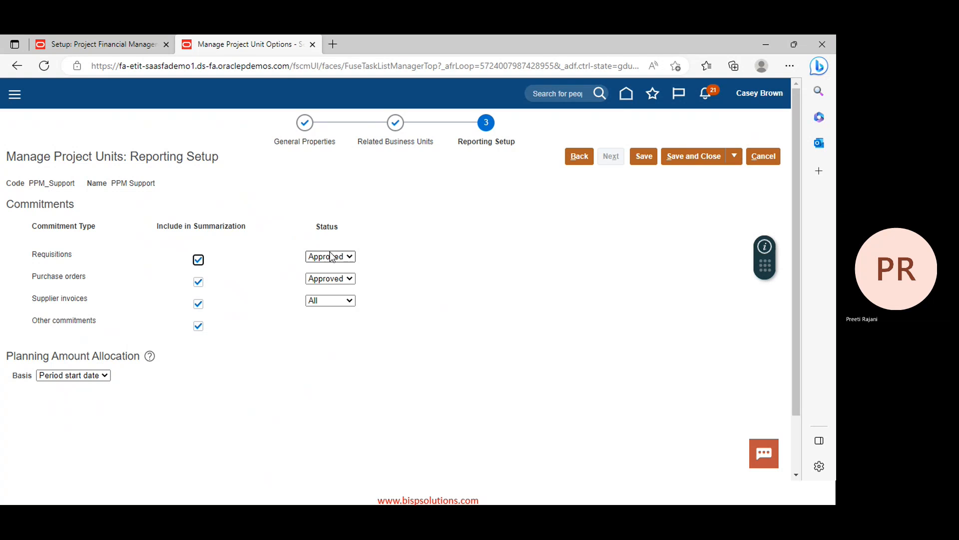
pyautogui.click(332, 257)
pyautogui.click(616, 173)
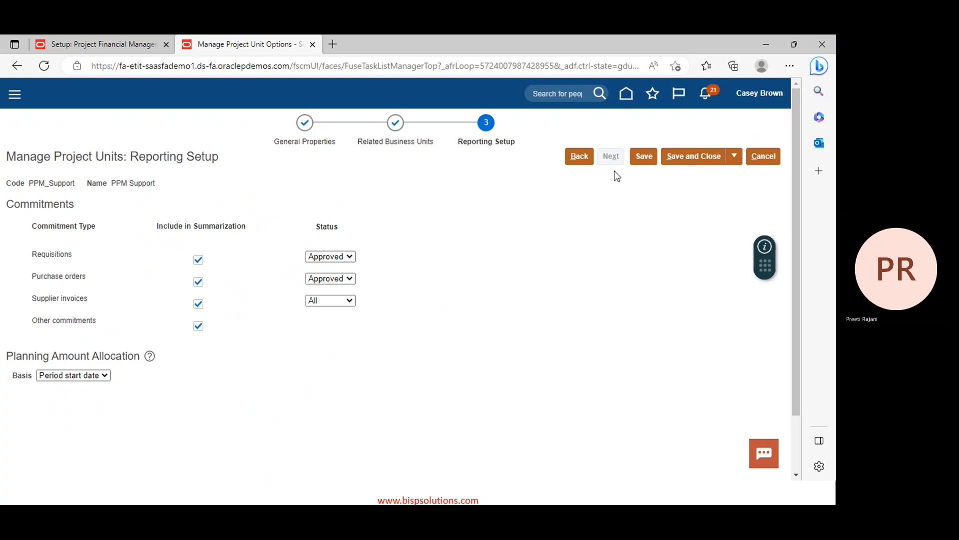
pyautogui.click(695, 153)
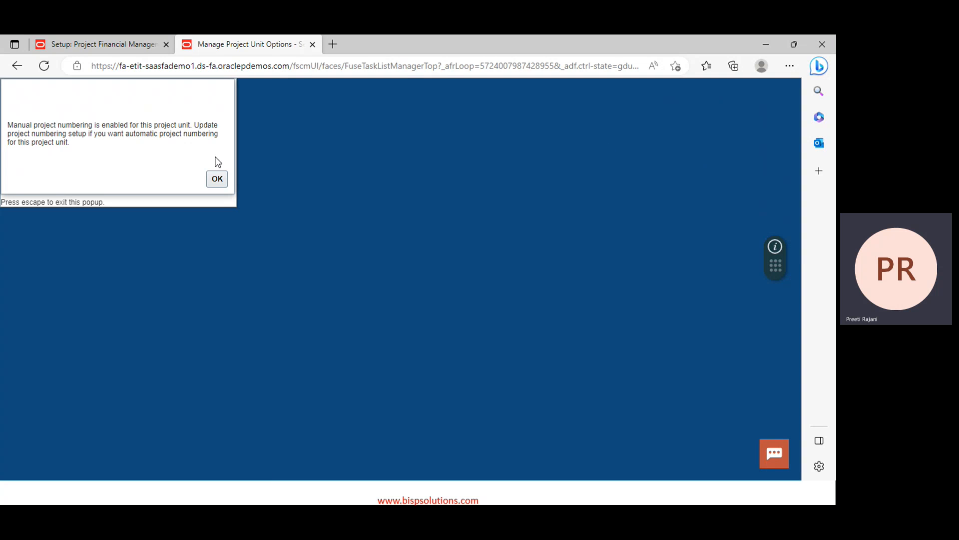
pyautogui.click(218, 179)
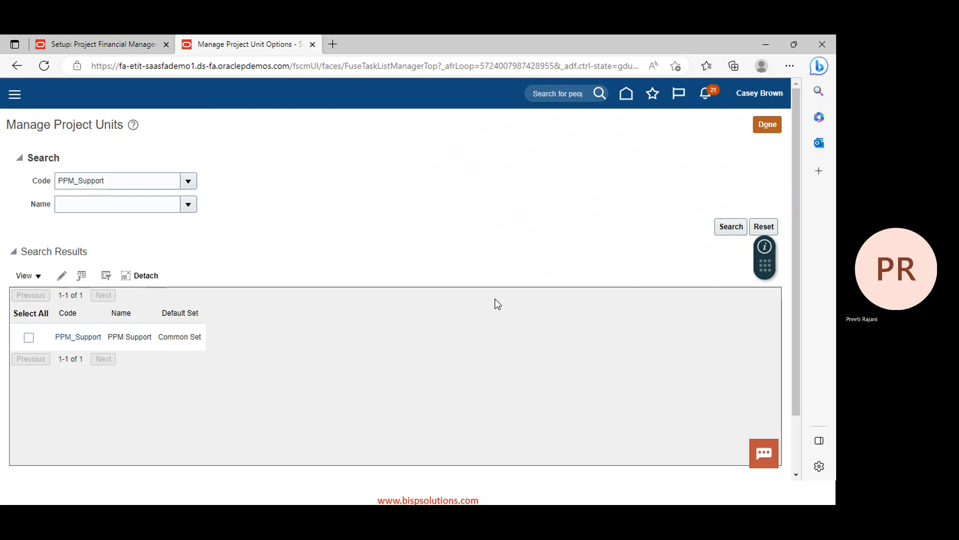
# Open Manage Project Unit Set Assignments and look up project unit codes matching 'ppm'
pyautogui.click(773, 125)
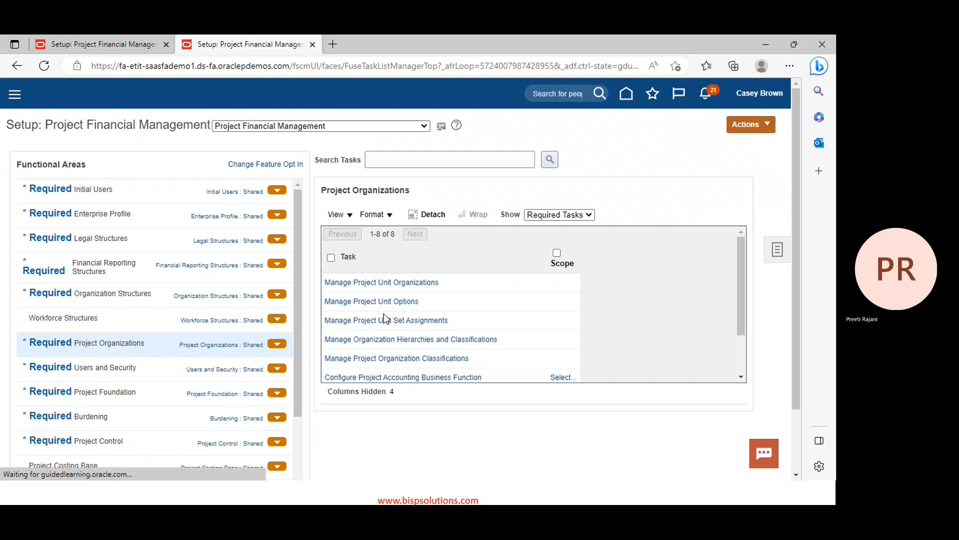
pyautogui.click(375, 322)
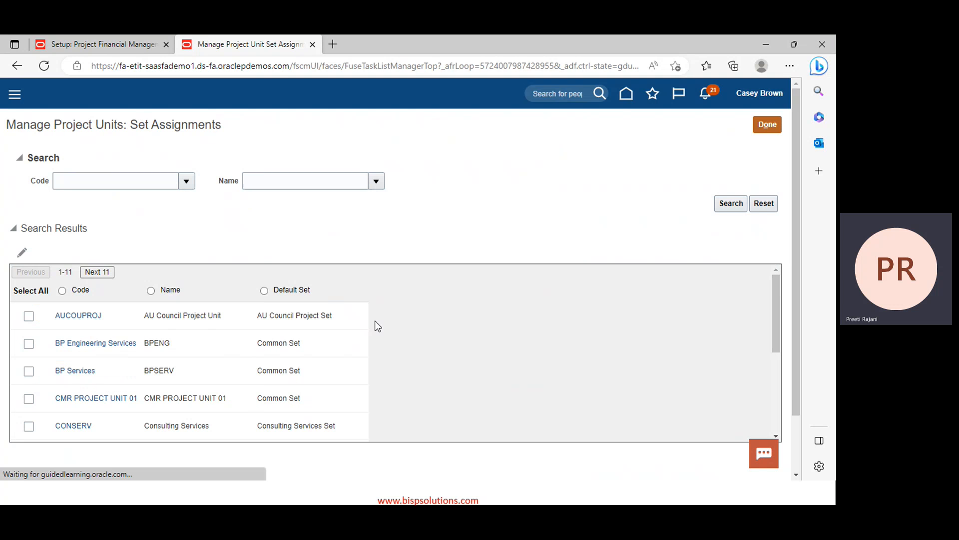
pyautogui.click(103, 179)
pyautogui.write('ppm')
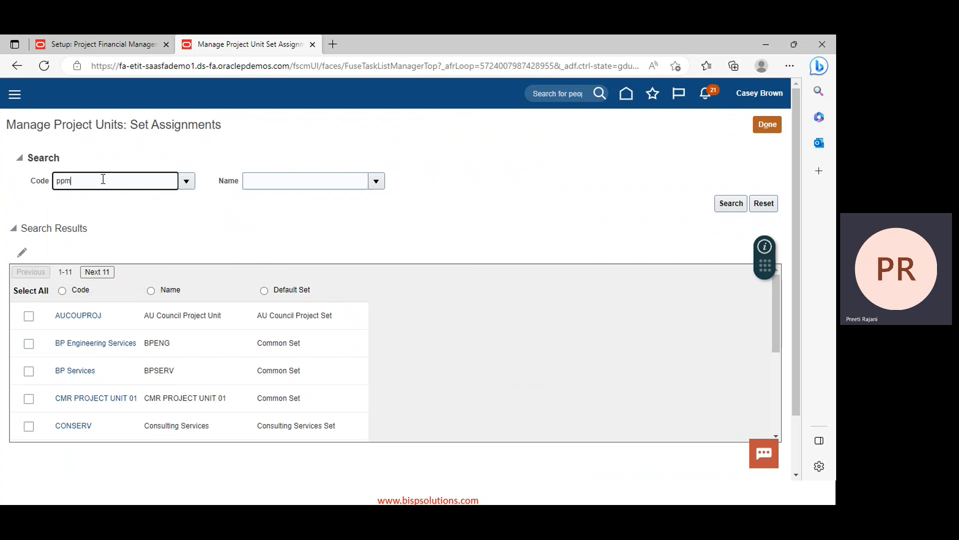
pyautogui.press('Return')
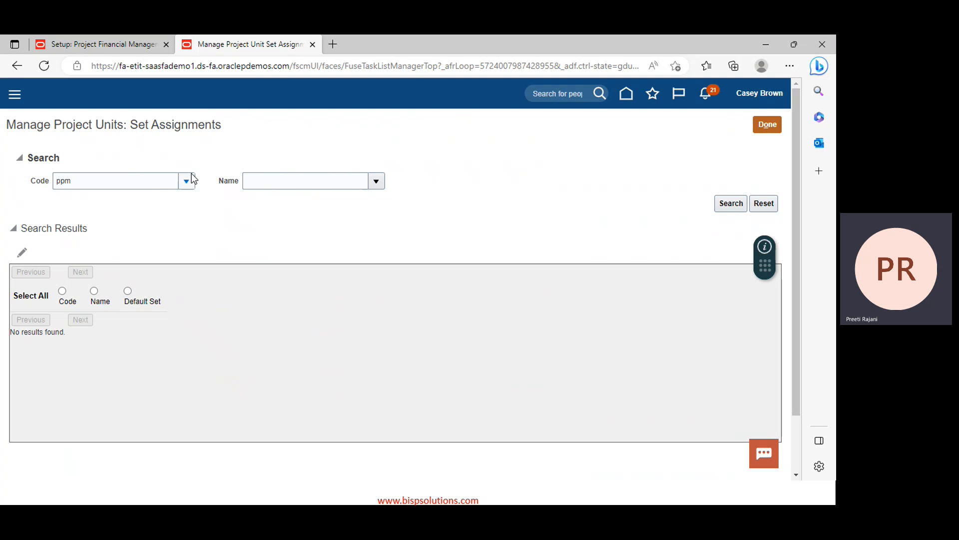
# Search code 'PPM', dismiss the invalid value error, clear the field and return to setup
pyautogui.doubleClick(156, 184)
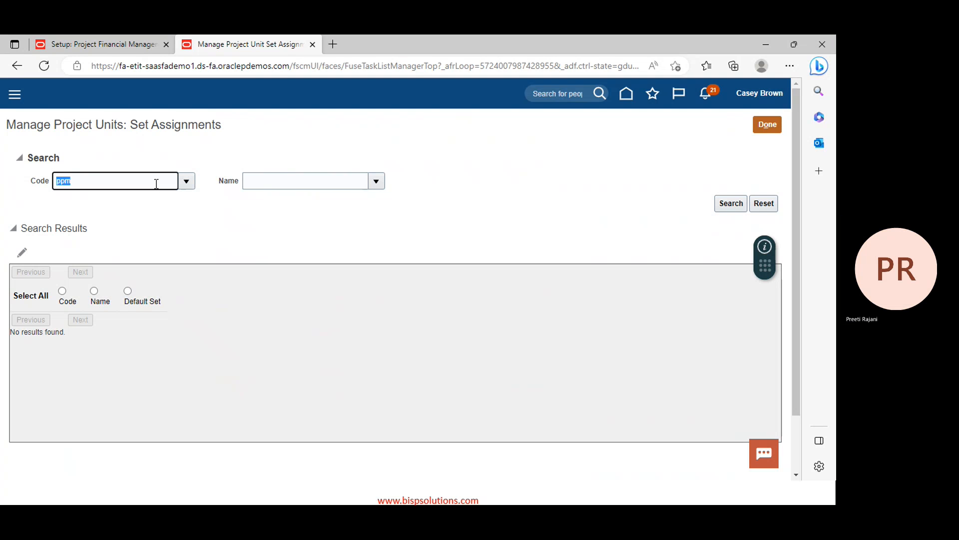
pyautogui.write('PPM')
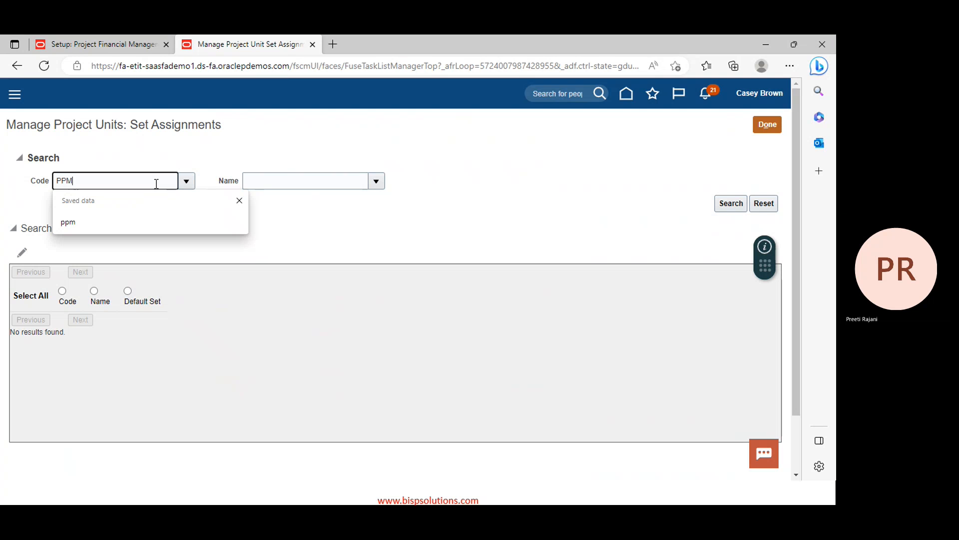
pyautogui.click(738, 204)
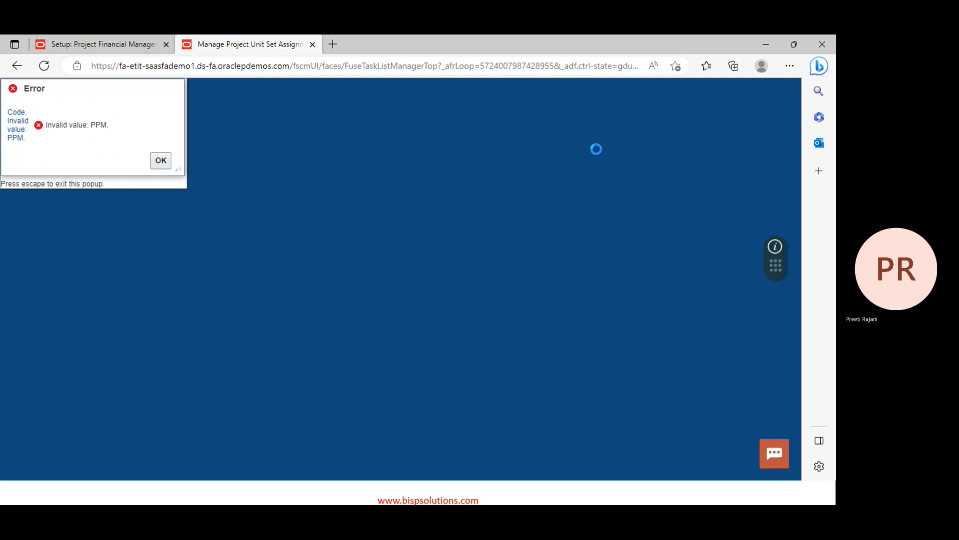
pyautogui.click(160, 163)
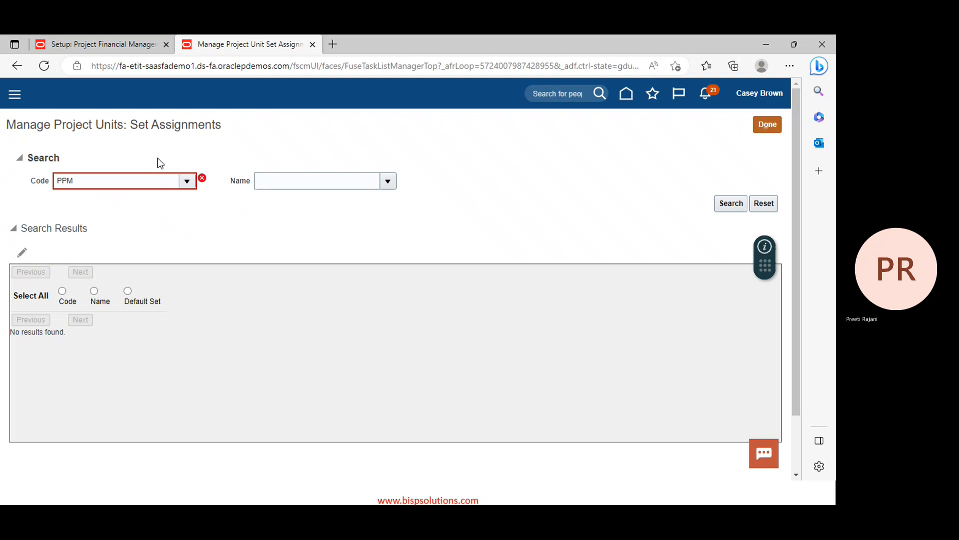
pyautogui.click(159, 181)
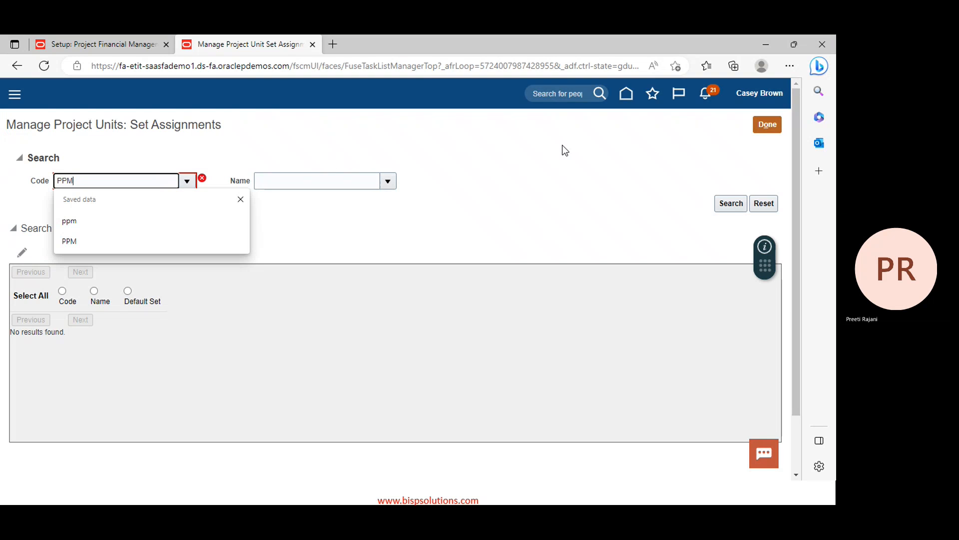
pyautogui.press('BackSpace')
pyautogui.press('BackSpace')
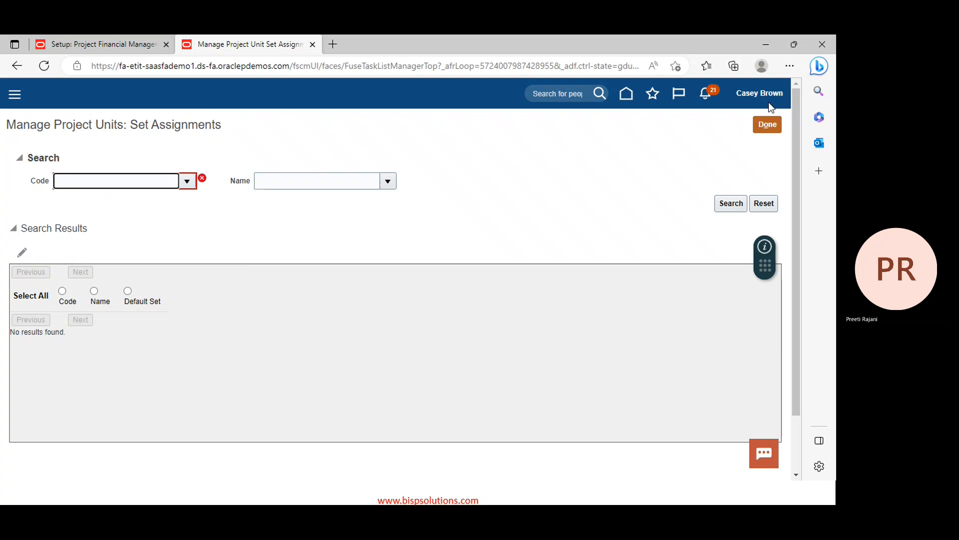
pyautogui.click(775, 132)
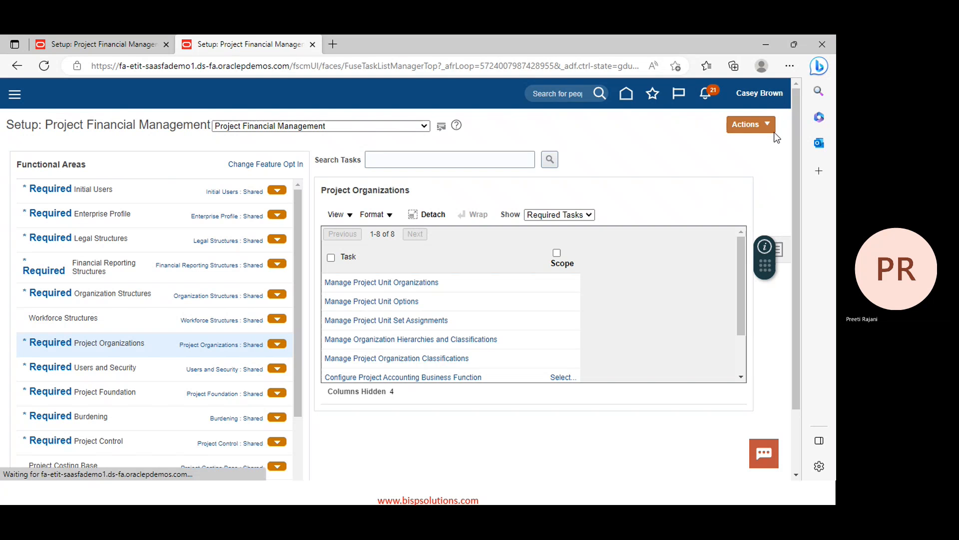
# Reopen project unit set assignments, show rows 12–21, and select PPM_Consulting
pyautogui.click(373, 321)
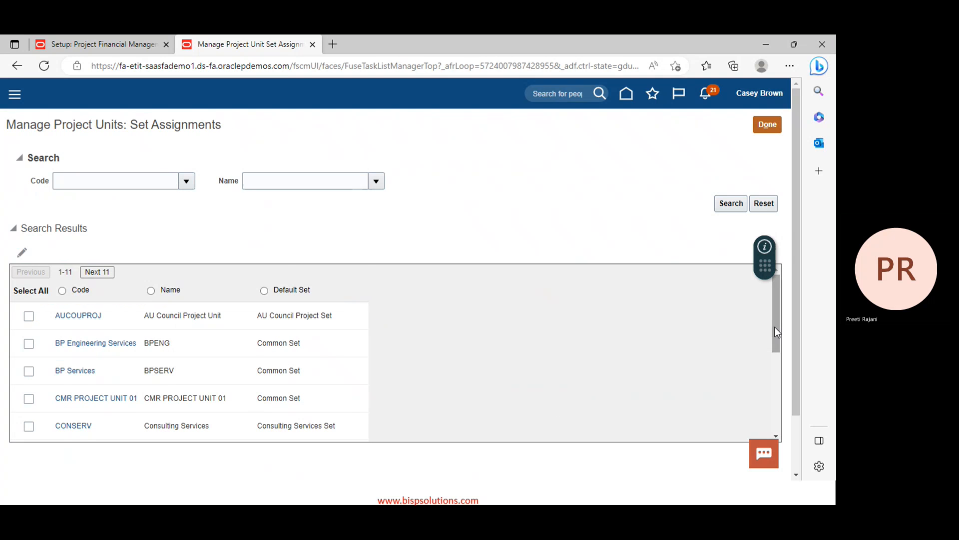
pyautogui.moveTo(775, 327); pyautogui.dragTo(793, 427)
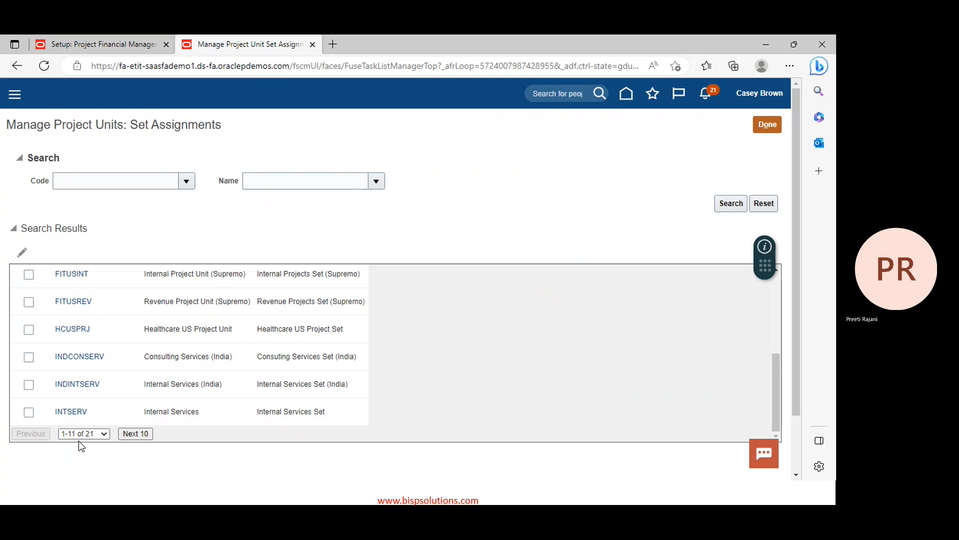
pyautogui.click(102, 435)
pyautogui.click(100, 455)
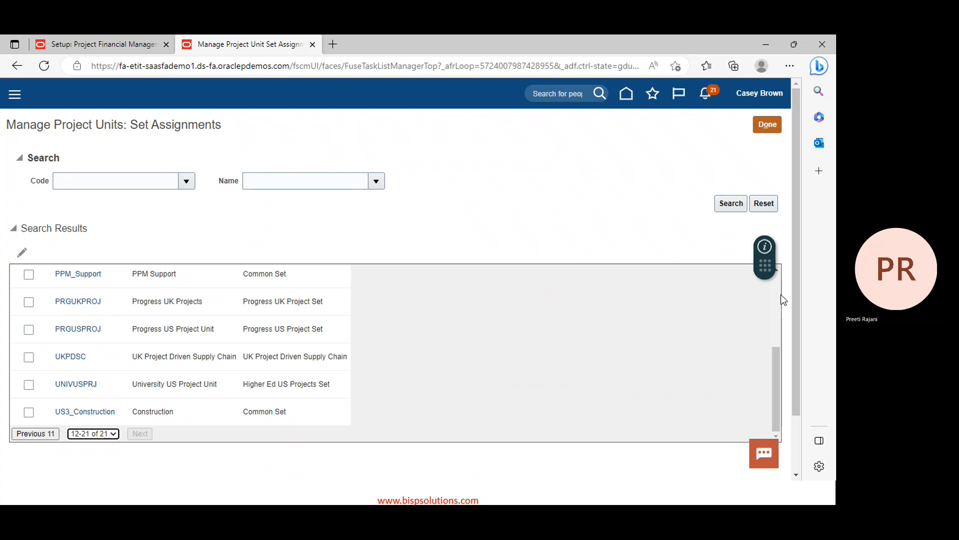
pyautogui.scroll(3, 778, 271)
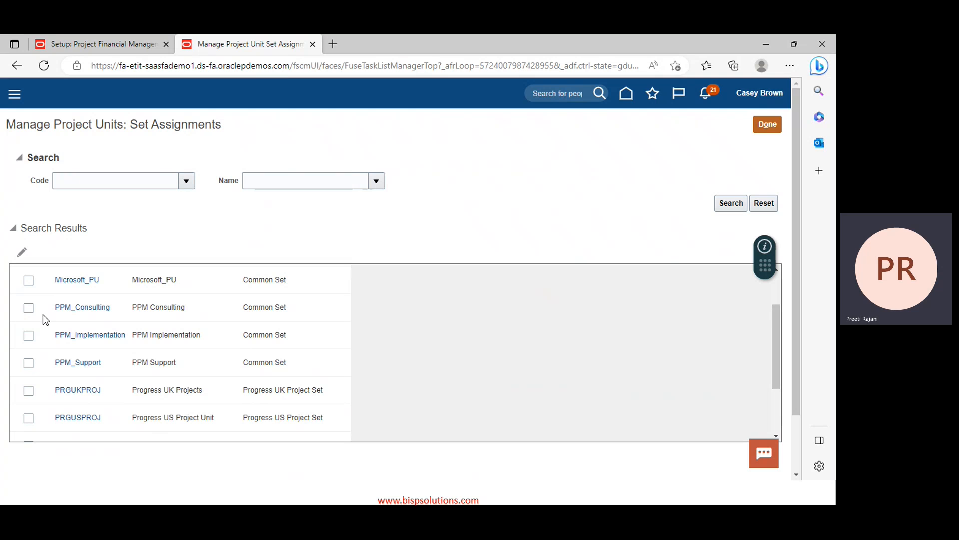
pyautogui.click(30, 310)
# Review the Project Transaction Types assignments for PPM_Consulting and PPM_Implementation, saving each
pyautogui.click(21, 253)
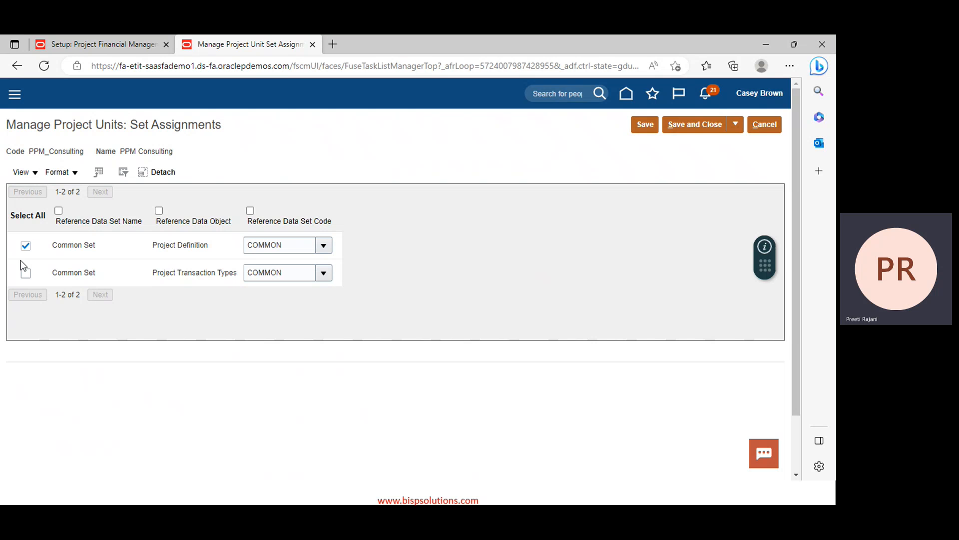
pyautogui.click(26, 275)
pyautogui.click(683, 124)
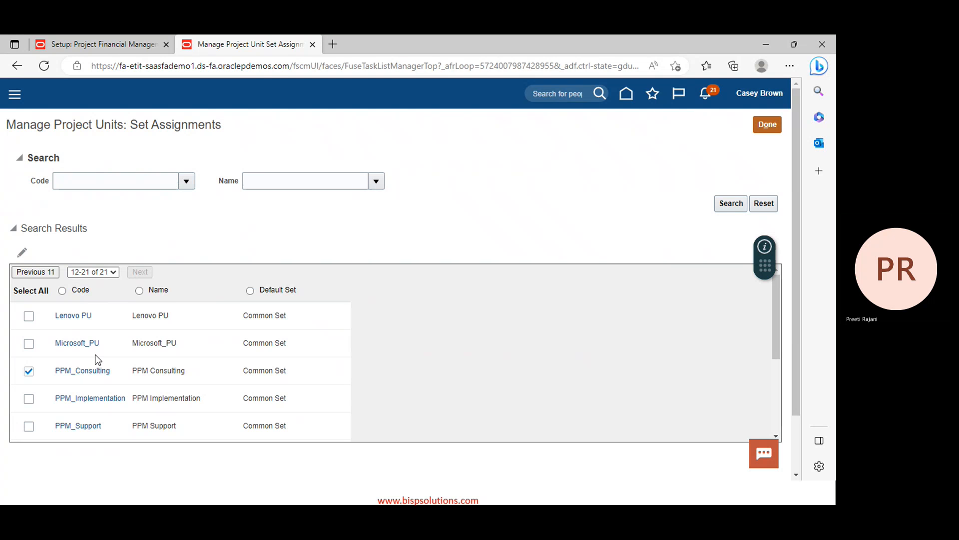
pyautogui.click(29, 398)
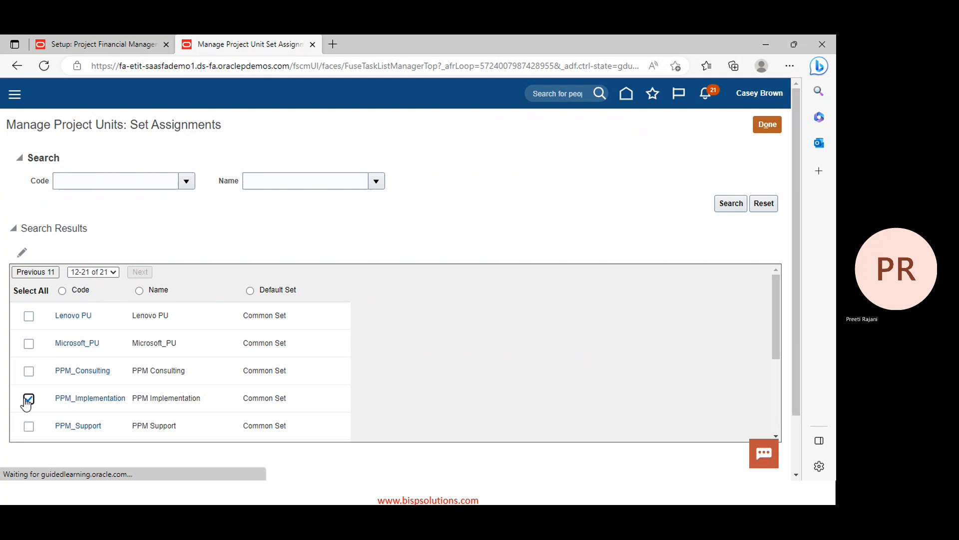
pyautogui.click(99, 398)
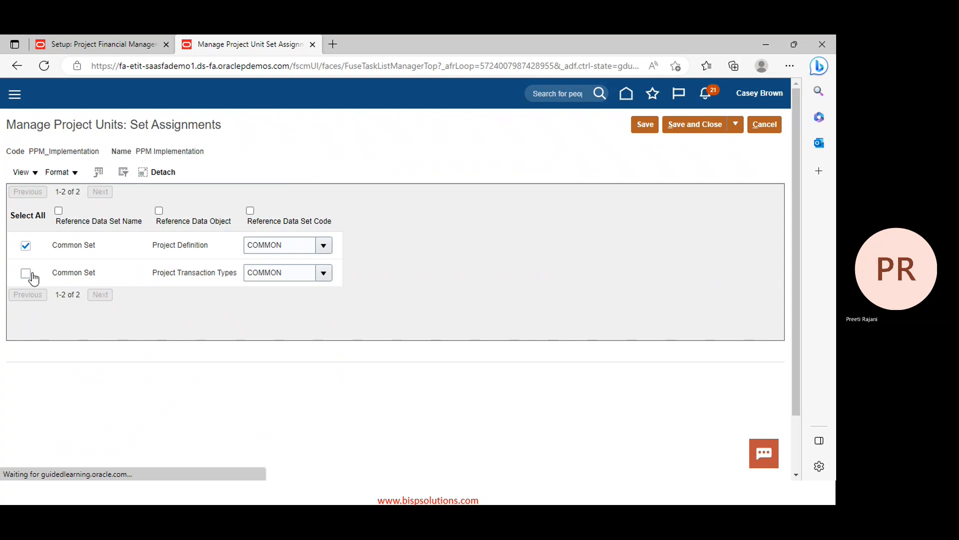
pyautogui.click(26, 273)
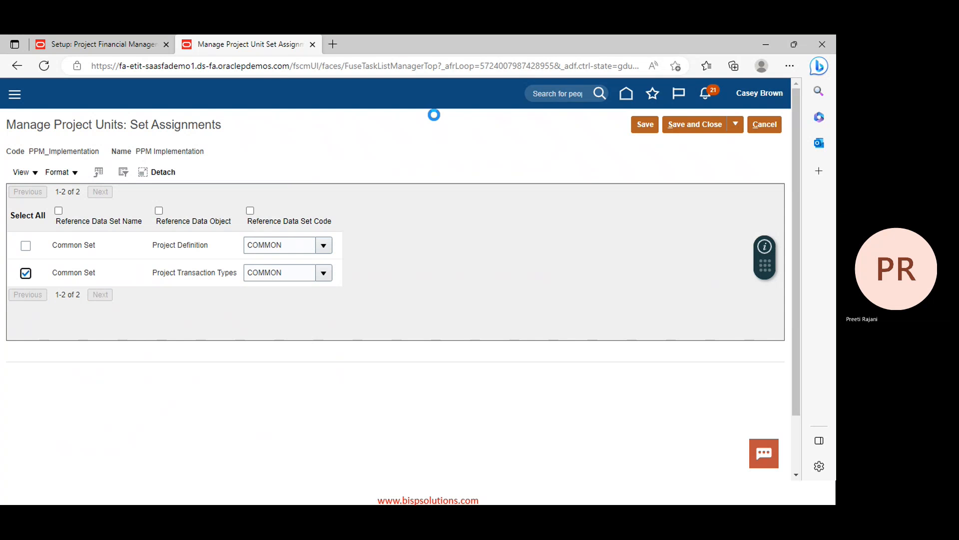
pyautogui.click(717, 124)
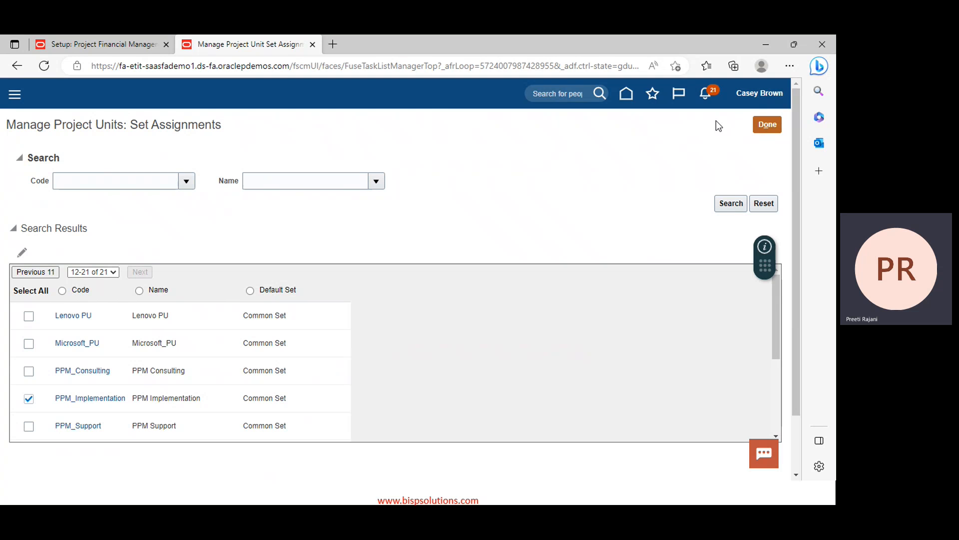
# Save PPM_Support's set assignments, finish, and launch Manage Organization Hierarchies and Classifications
pyautogui.click(28, 429)
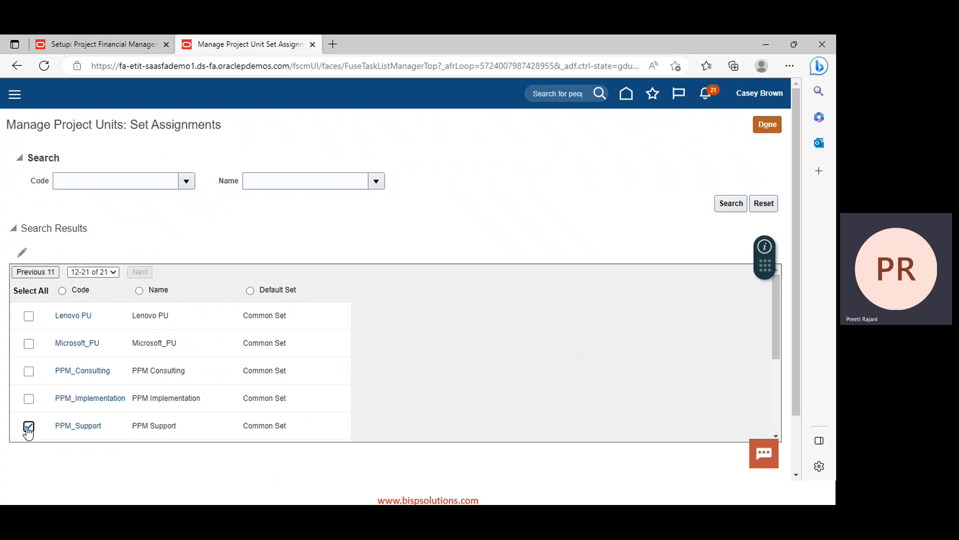
pyautogui.click(73, 426)
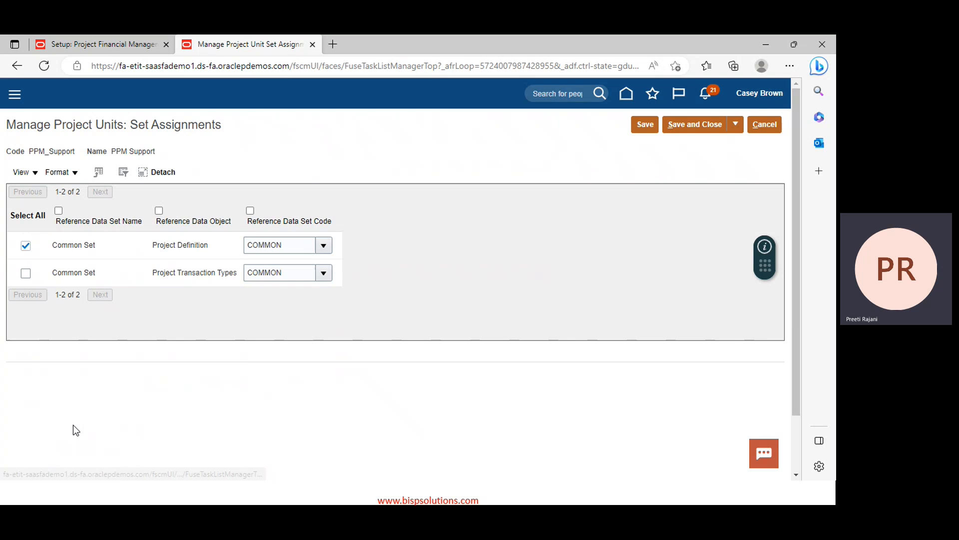
pyautogui.click(26, 272)
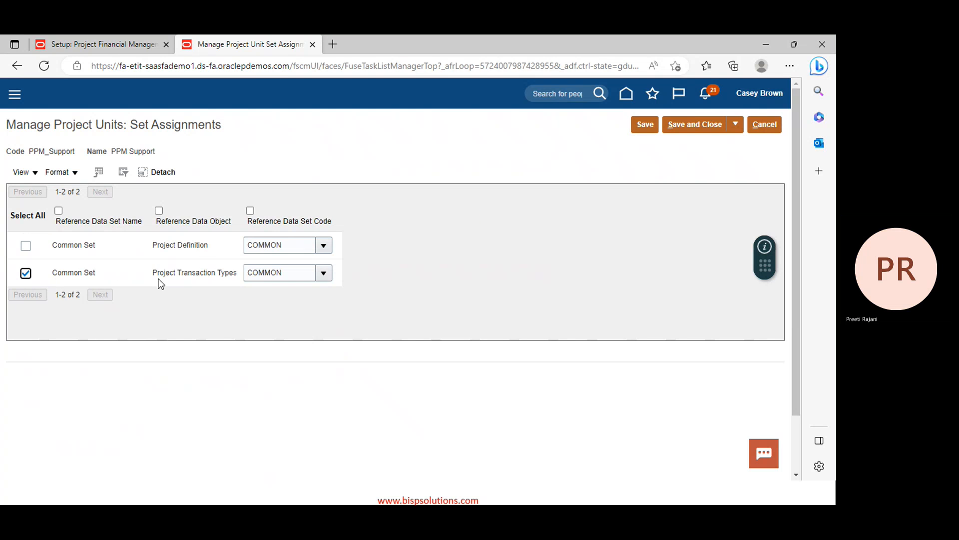
pyautogui.click(683, 125)
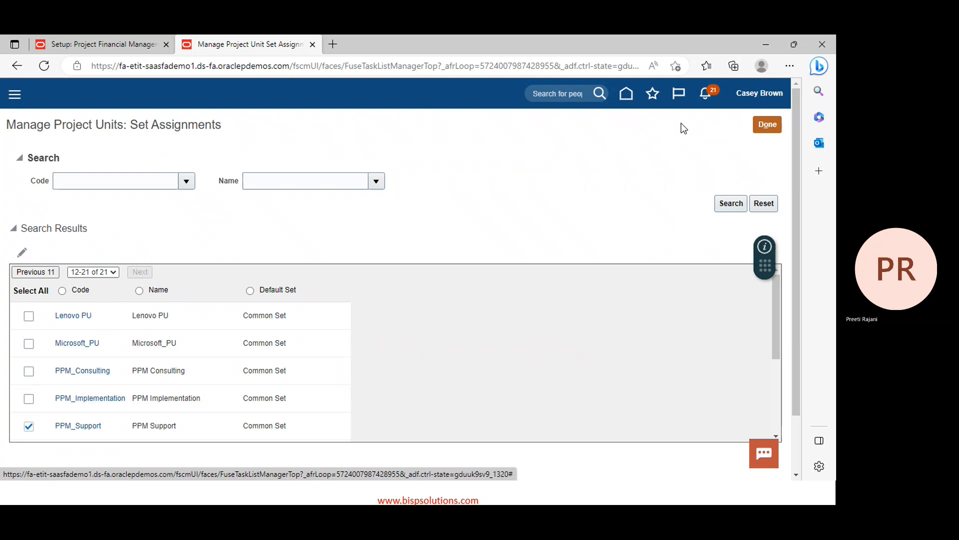
pyautogui.click(762, 126)
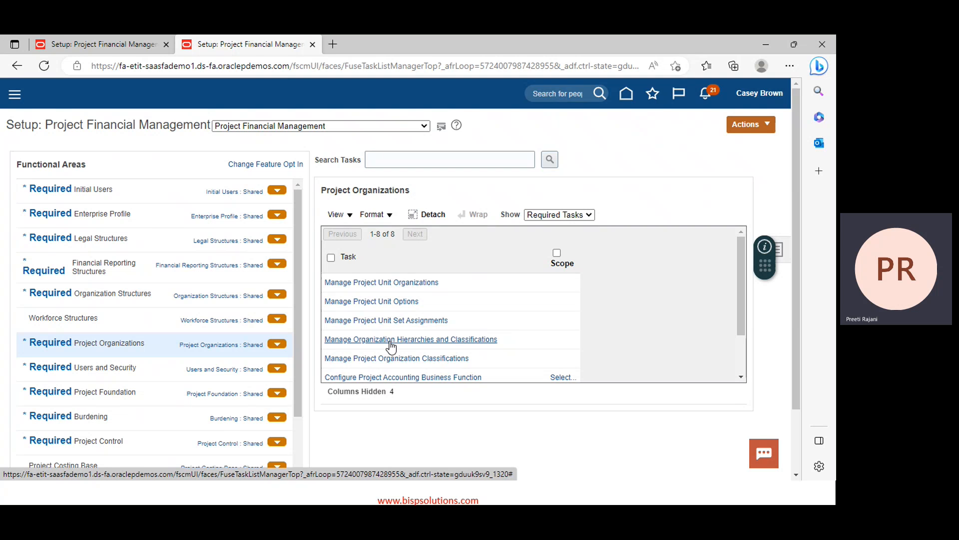
pyautogui.click(391, 340)
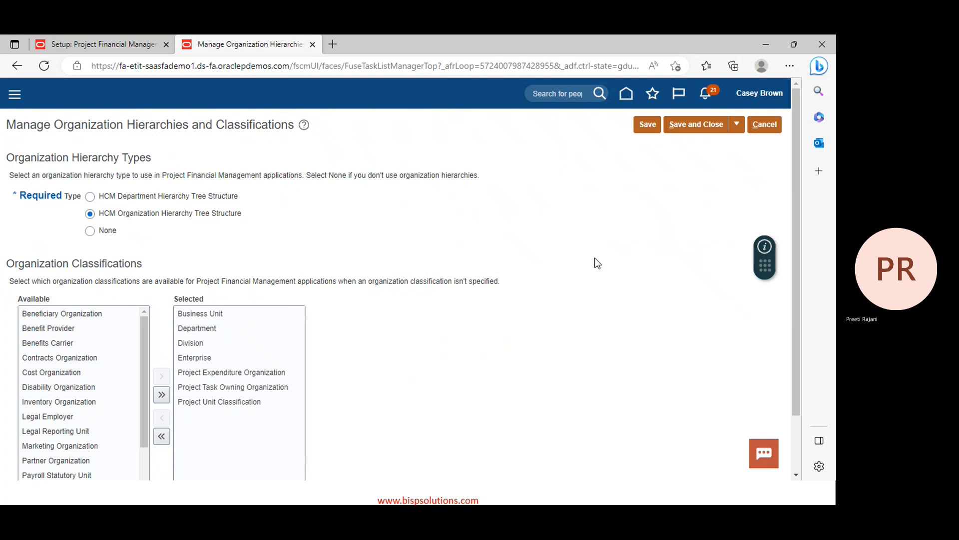
# Move Division and Enterprise back to available classifications, confirming each, then save and close
pyautogui.scroll(-2, 595, 259)
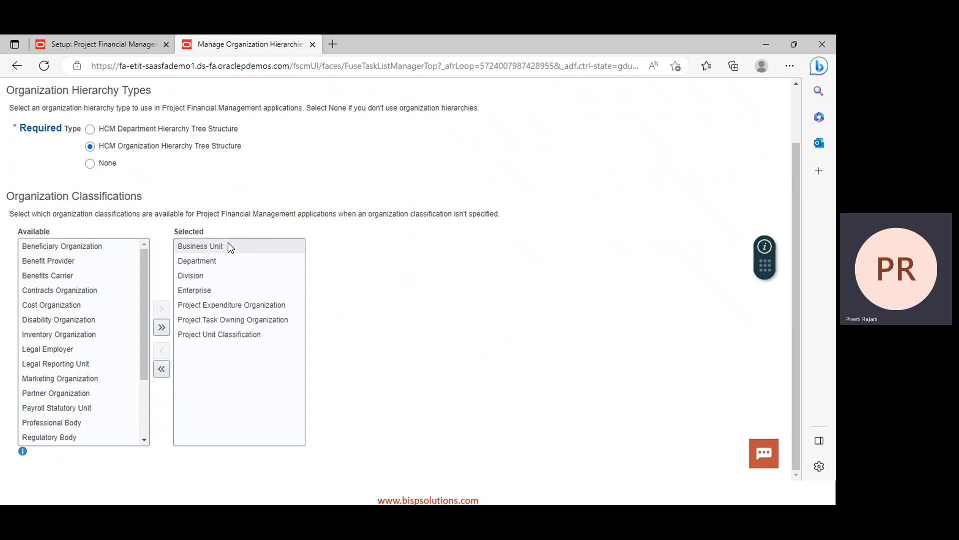
pyautogui.click(208, 280)
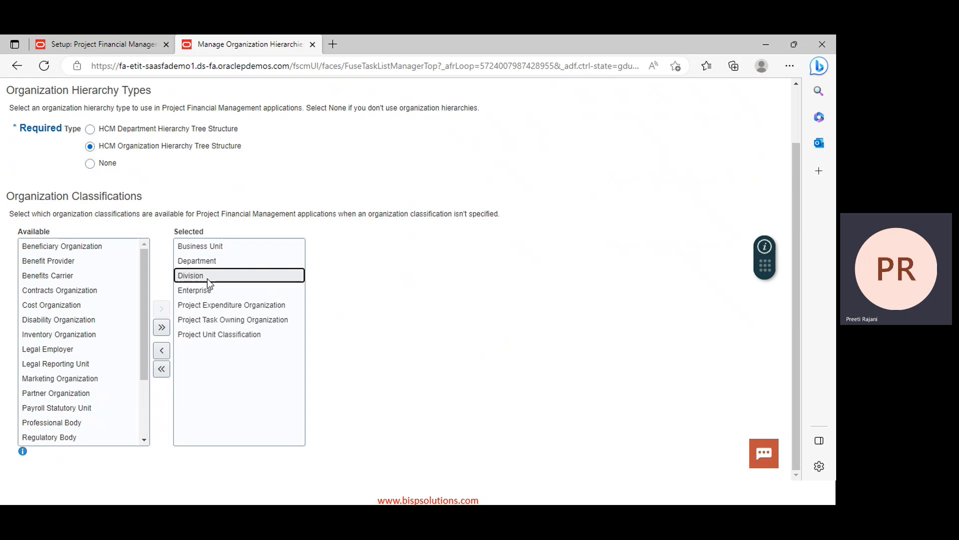
pyautogui.click(162, 350)
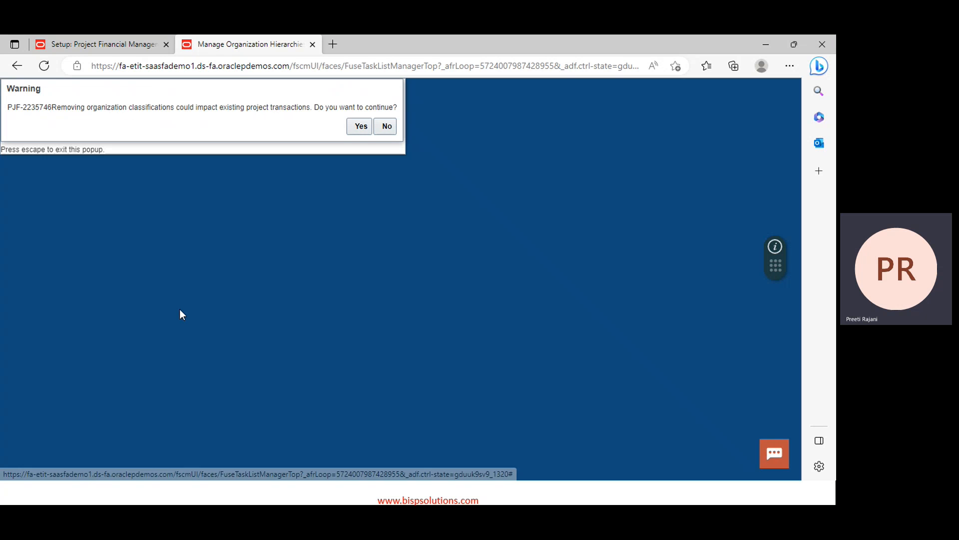
pyautogui.click(356, 127)
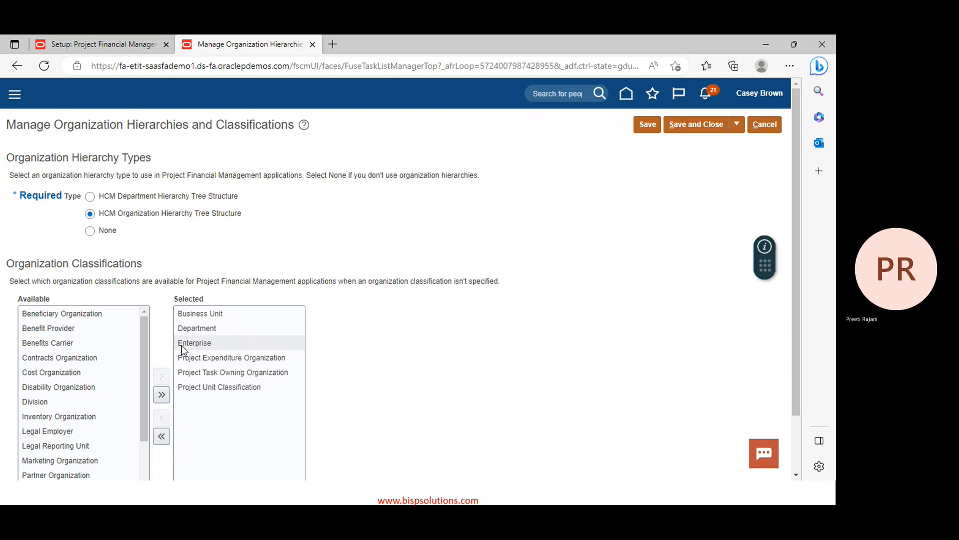
pyautogui.click(187, 344)
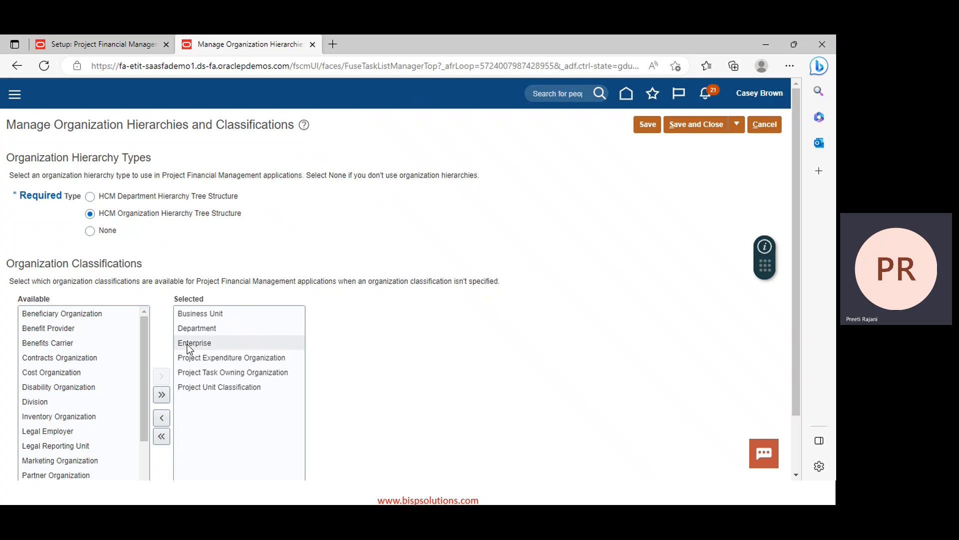
pyautogui.click(162, 419)
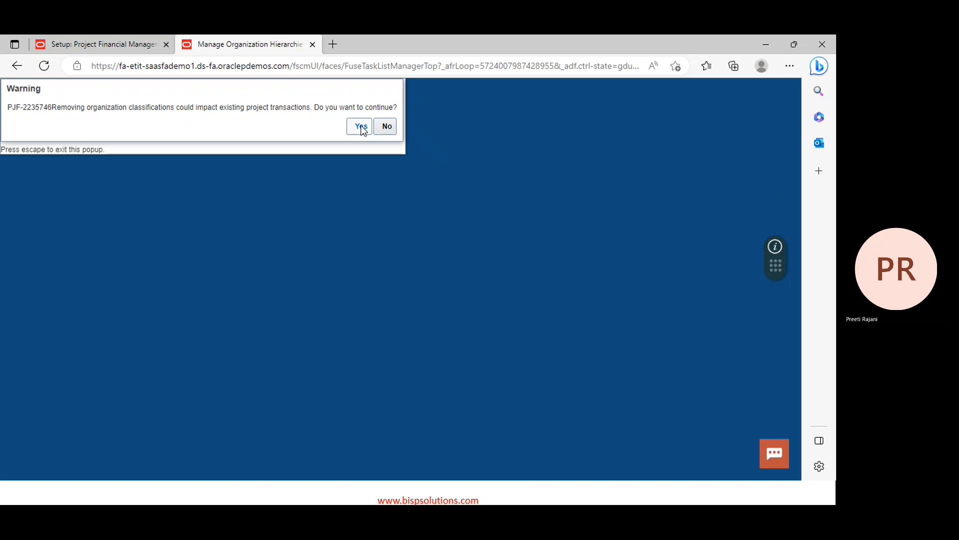
pyautogui.click(360, 126)
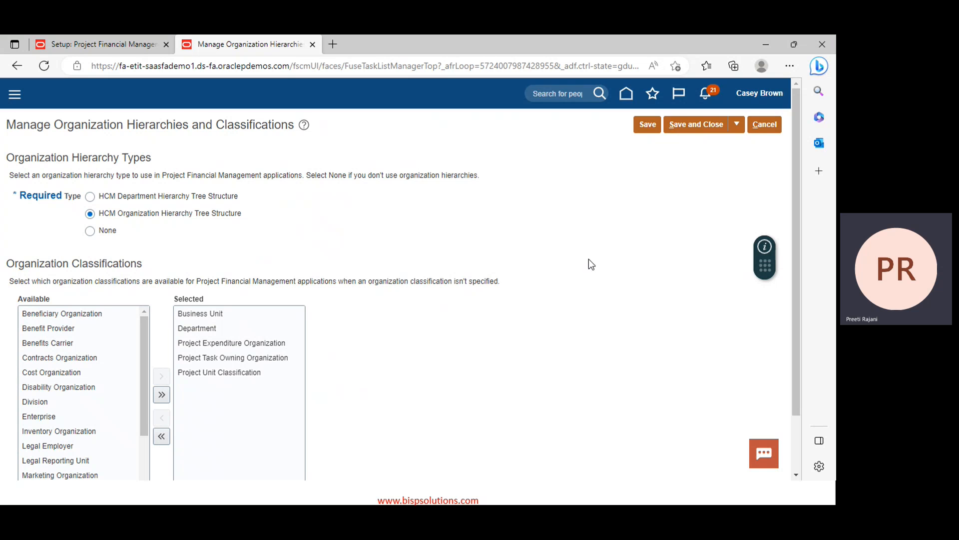
pyautogui.click(700, 125)
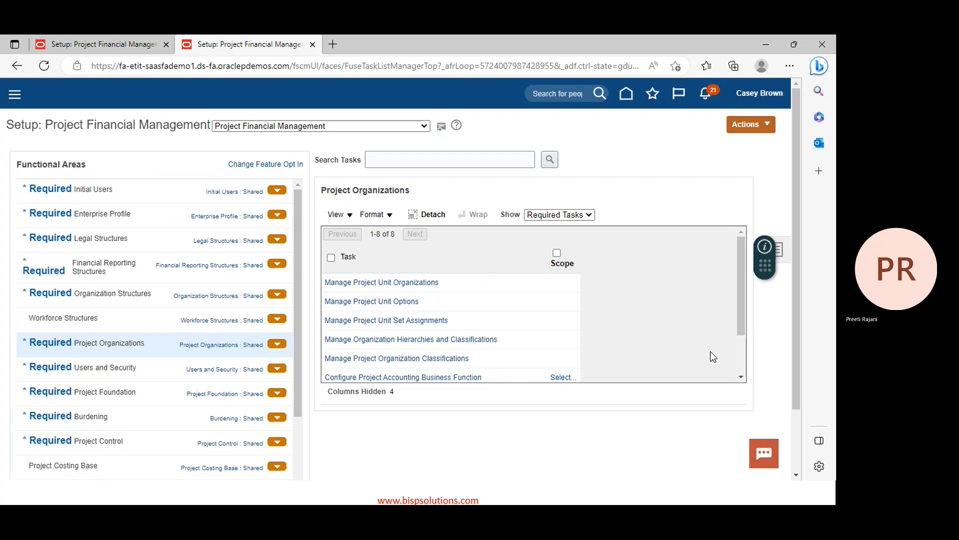
# Open Manage Project Organization Classifications from the Project Organizations tasks
pyautogui.click(741, 376)
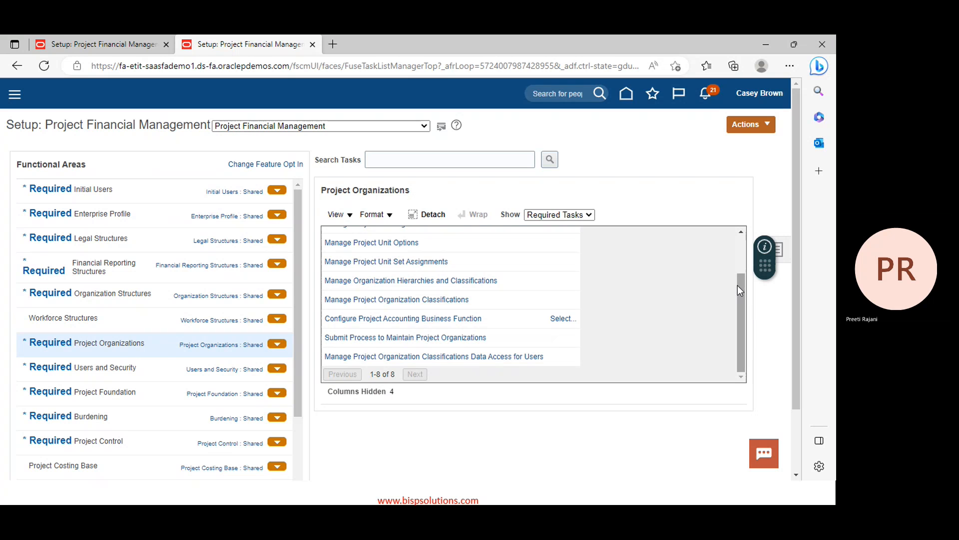
pyautogui.click(404, 300)
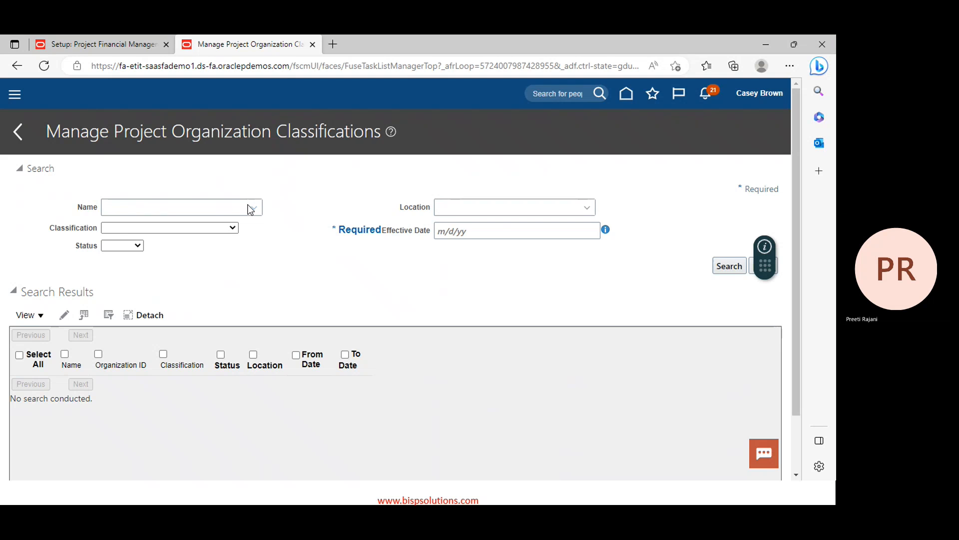
# Search organizations for 'PPM' and choose PPM Admin as the organization name
pyautogui.click(251, 208)
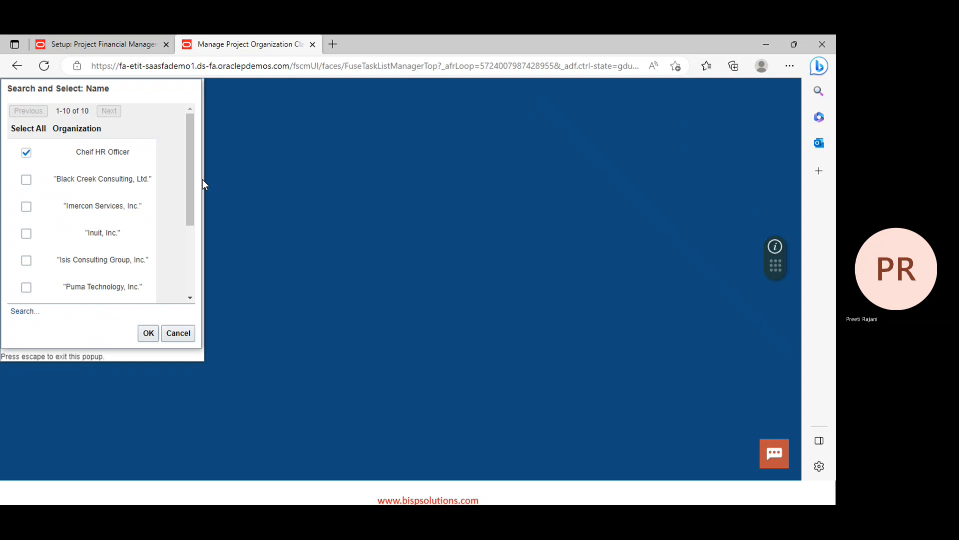
pyautogui.click(18, 312)
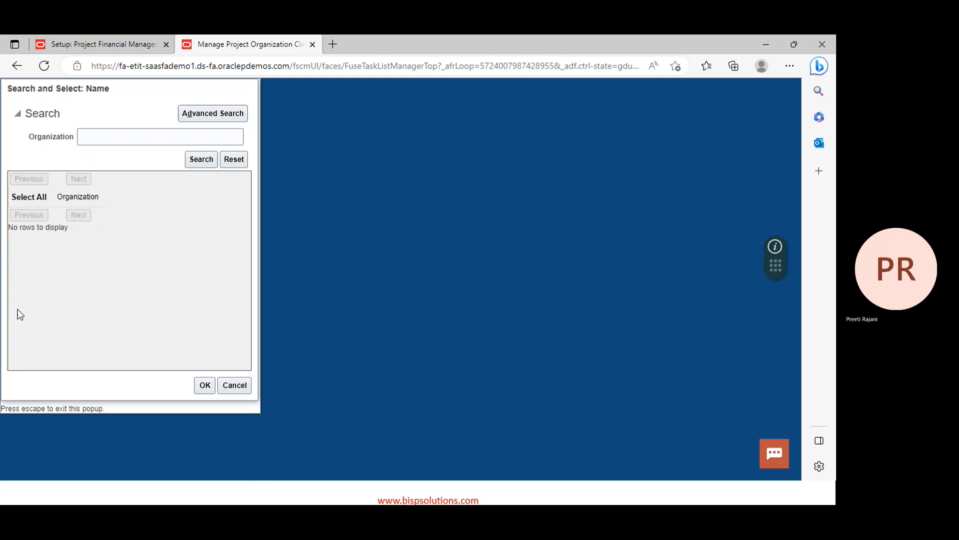
pyautogui.click(121, 139)
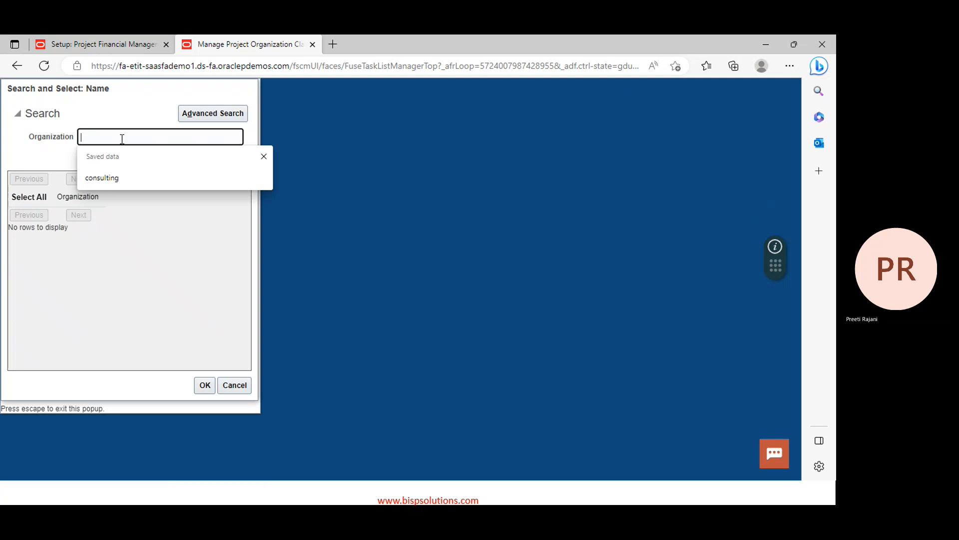
pyautogui.write('PPM')
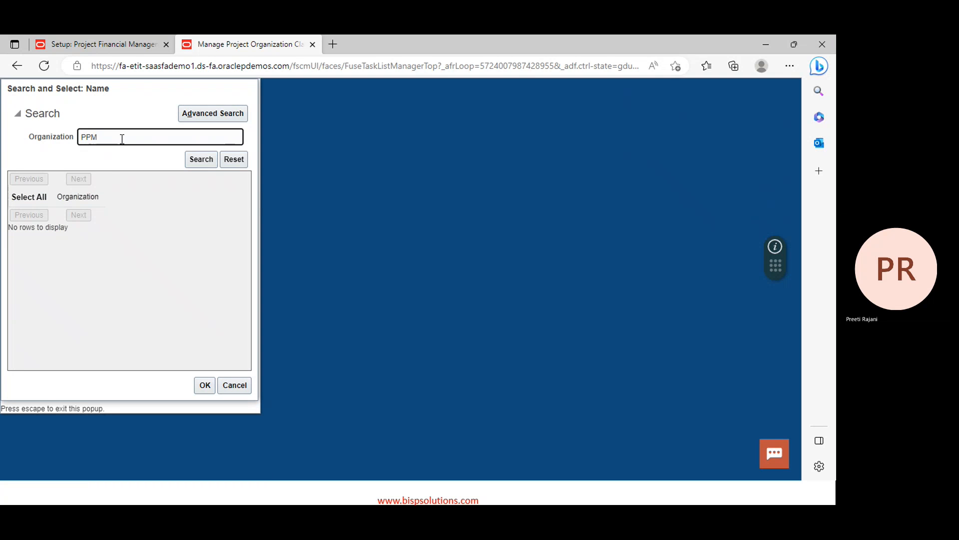
pyautogui.press('Return')
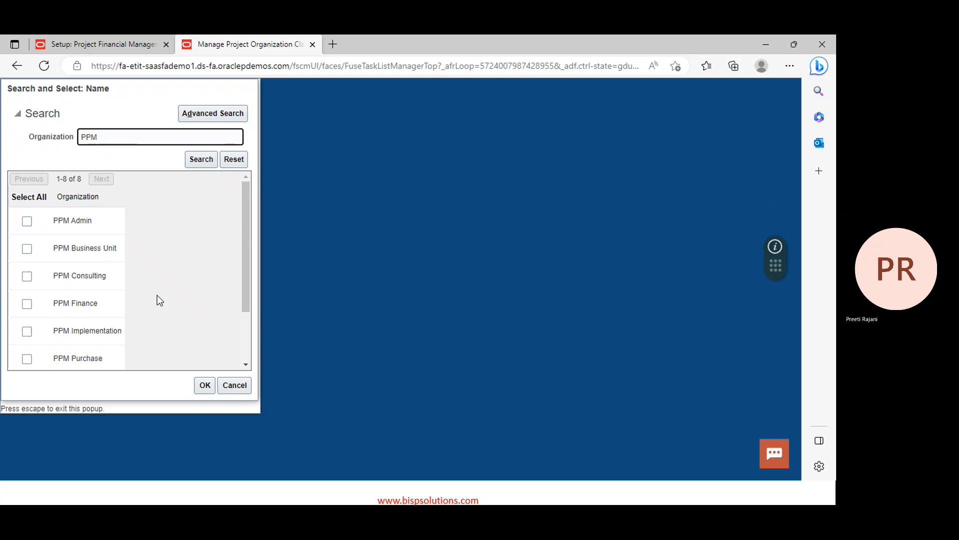
pyautogui.moveTo(241, 221); pyautogui.dragTo(253, 255)
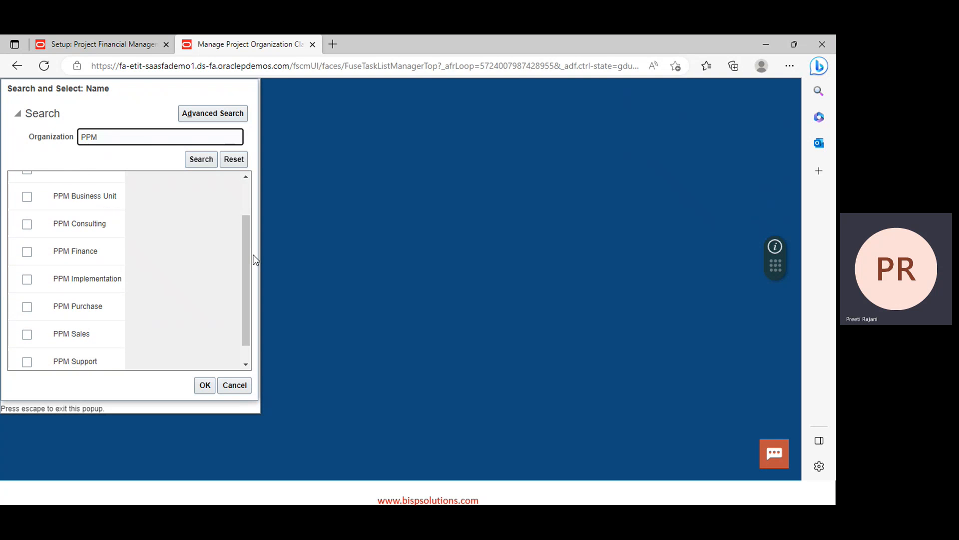
pyautogui.click(253, 256)
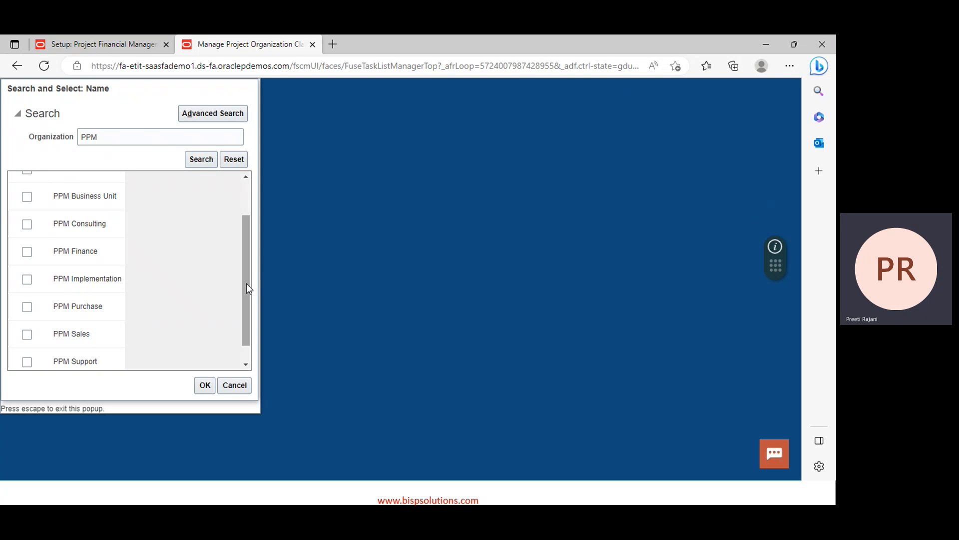
pyautogui.moveTo(241, 282); pyautogui.dragTo(243, 222)
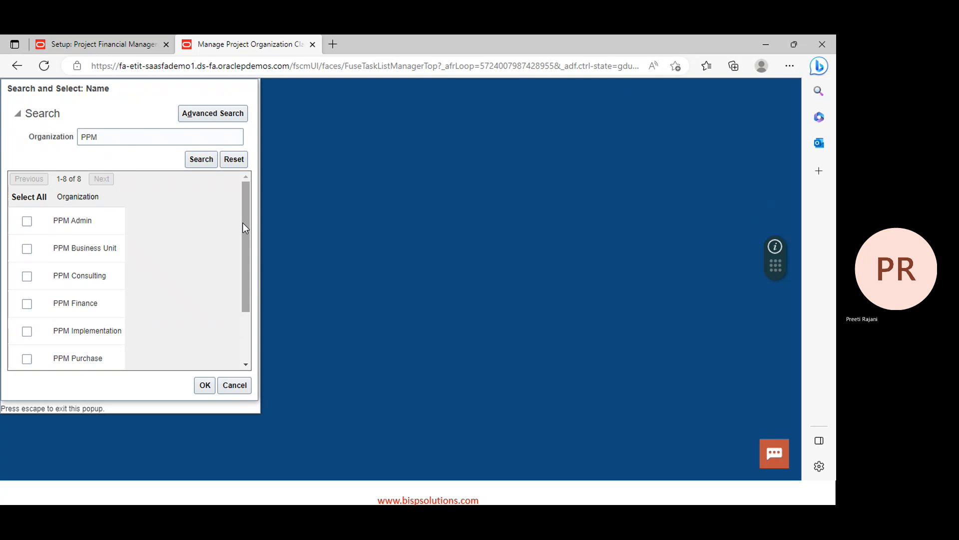
pyautogui.click(27, 222)
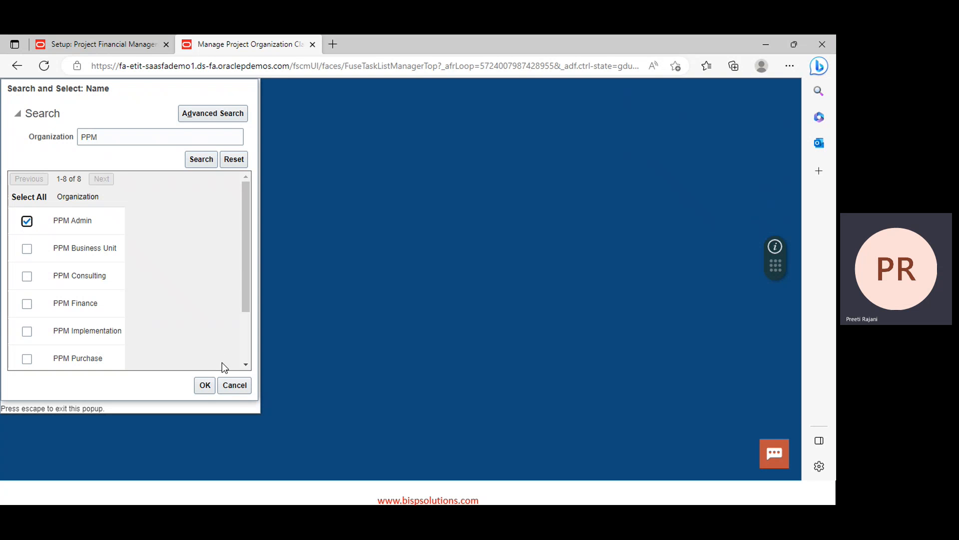
pyautogui.click(204, 385)
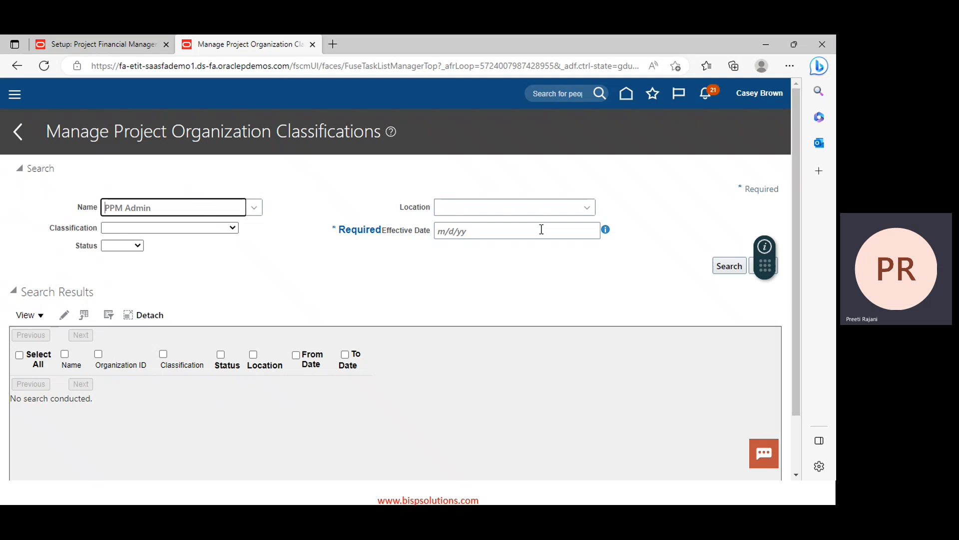
# Enter effective date 3/27/23 and search the classifications
pyautogui.click(598, 229)
pyautogui.click(605, 230)
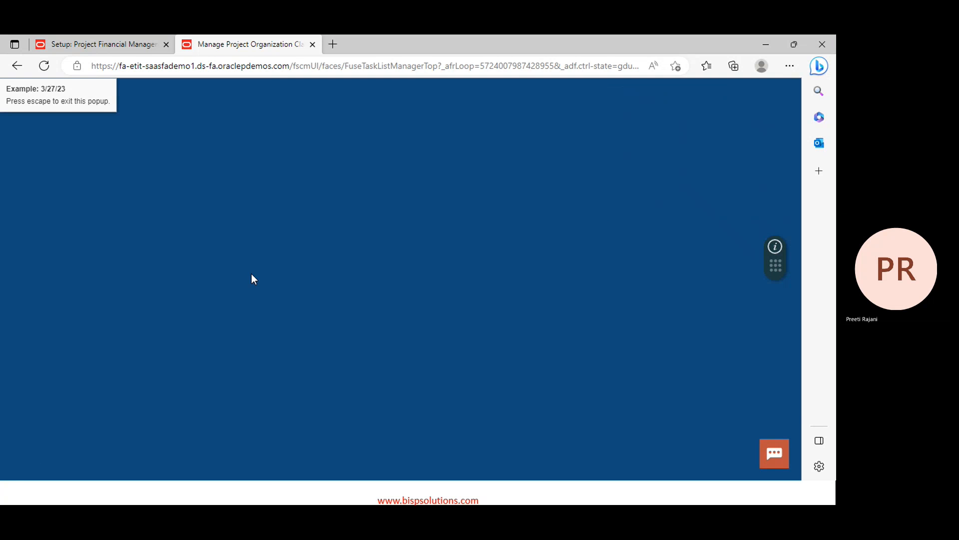
pyautogui.press('Escape')
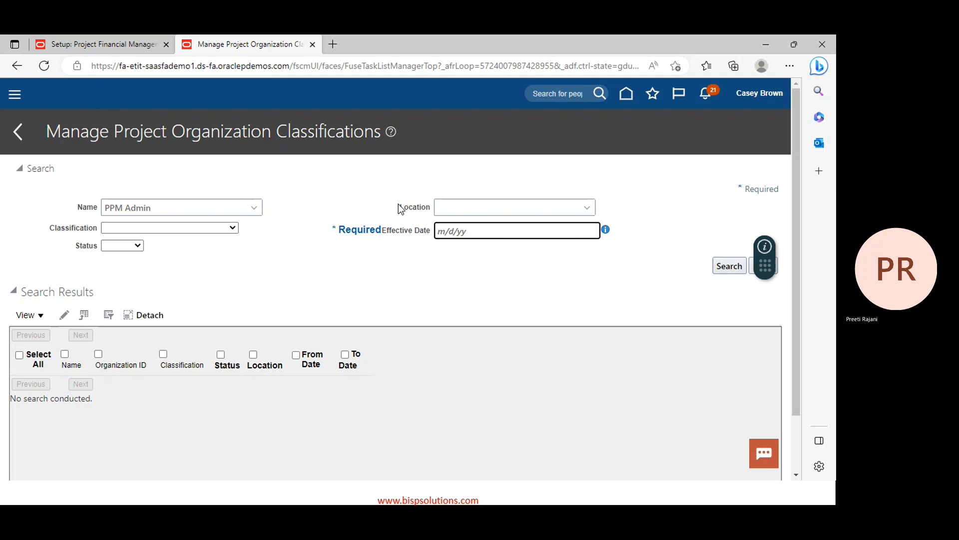
pyautogui.click(606, 230)
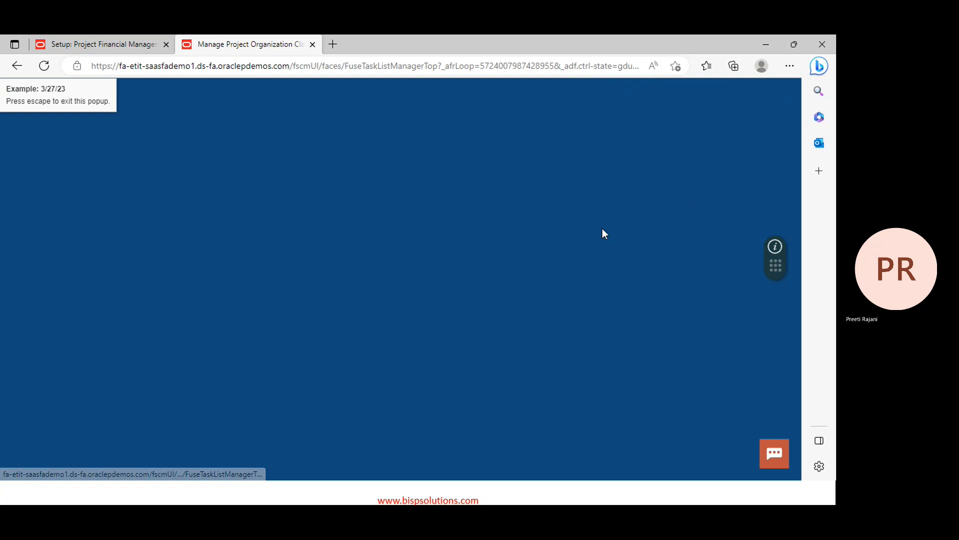
pyautogui.press('Escape')
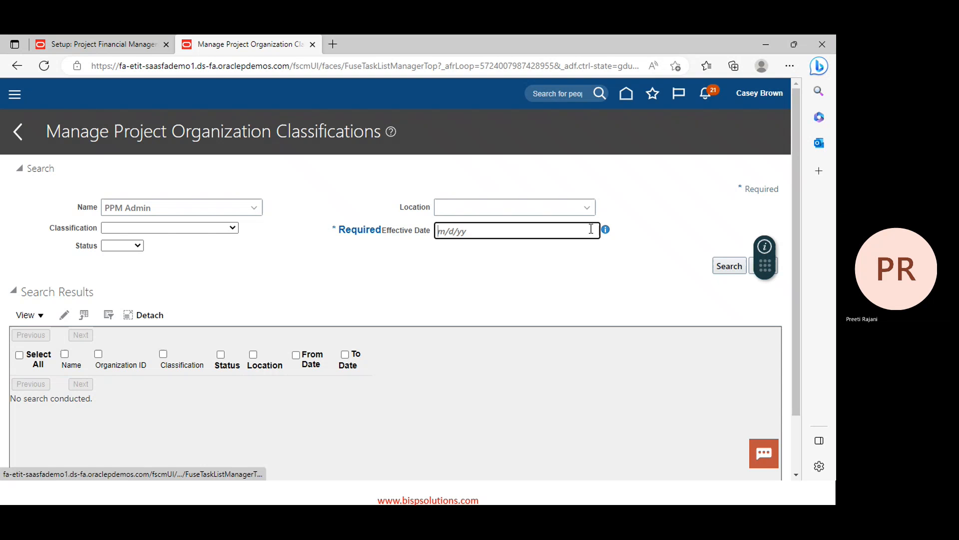
pyautogui.write('3/27/23')
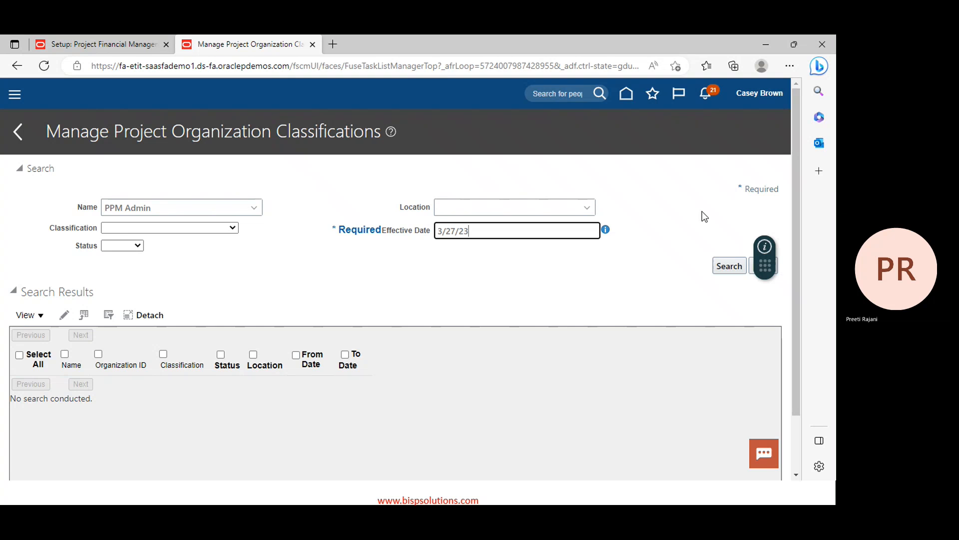
pyautogui.click(732, 270)
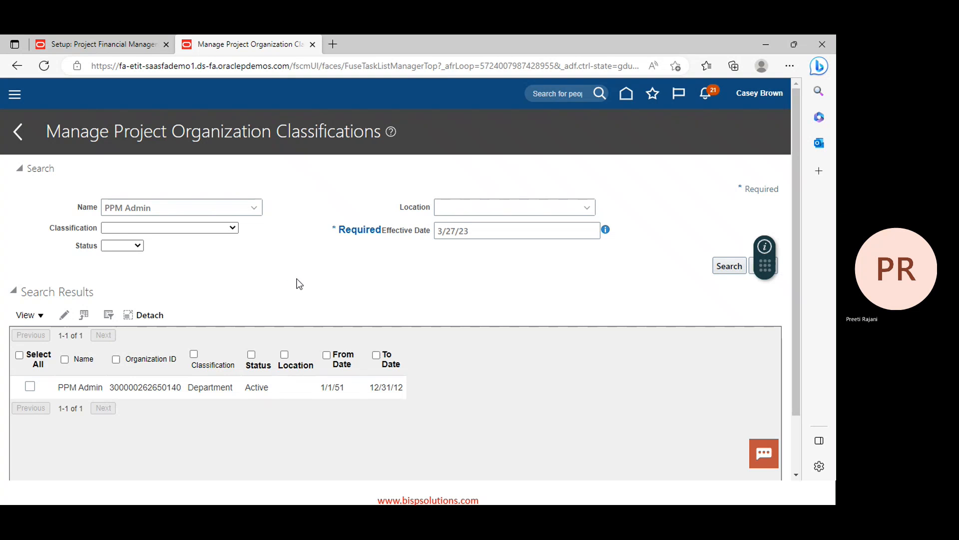
# Open PPM Admin's classification, tick it in Review Selected Organizations, and continue
pyautogui.click(30, 390)
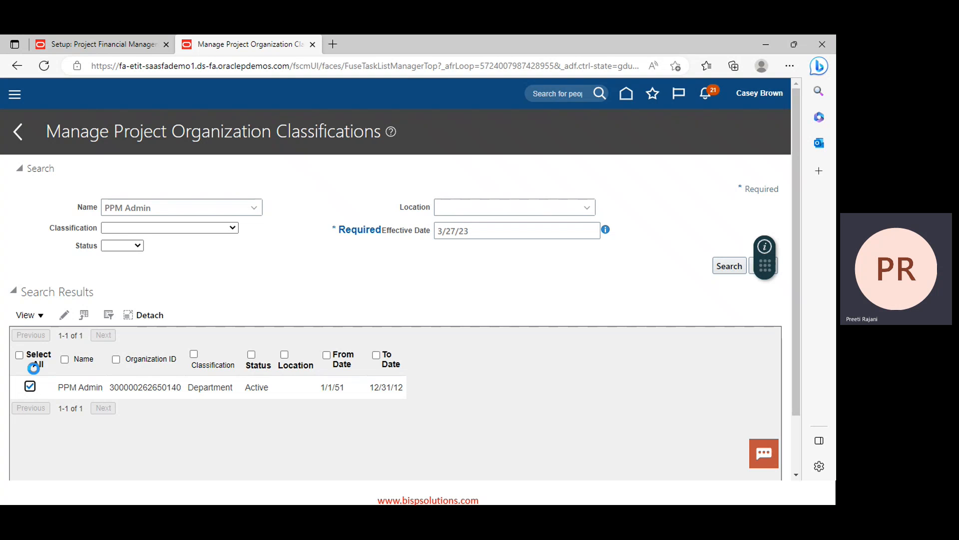
pyautogui.click(64, 315)
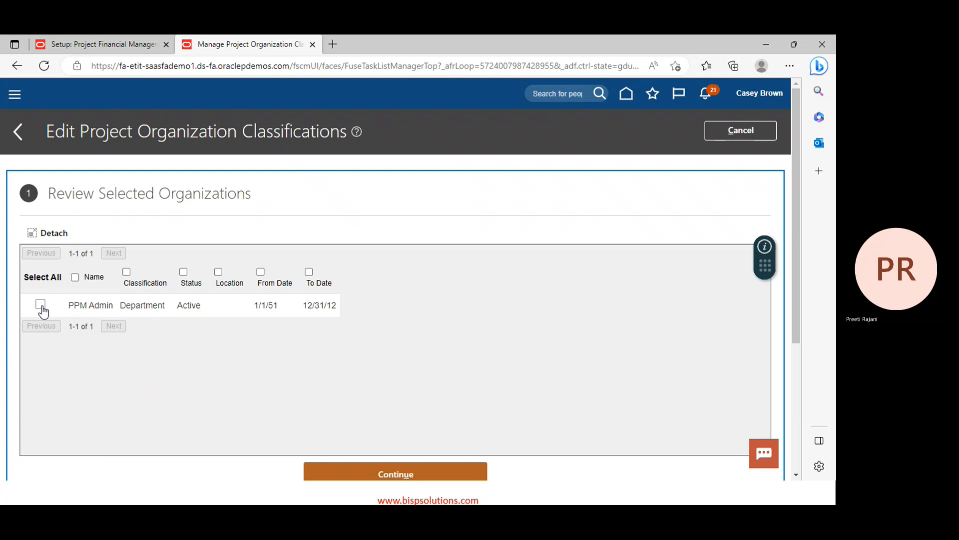
pyautogui.click(41, 305)
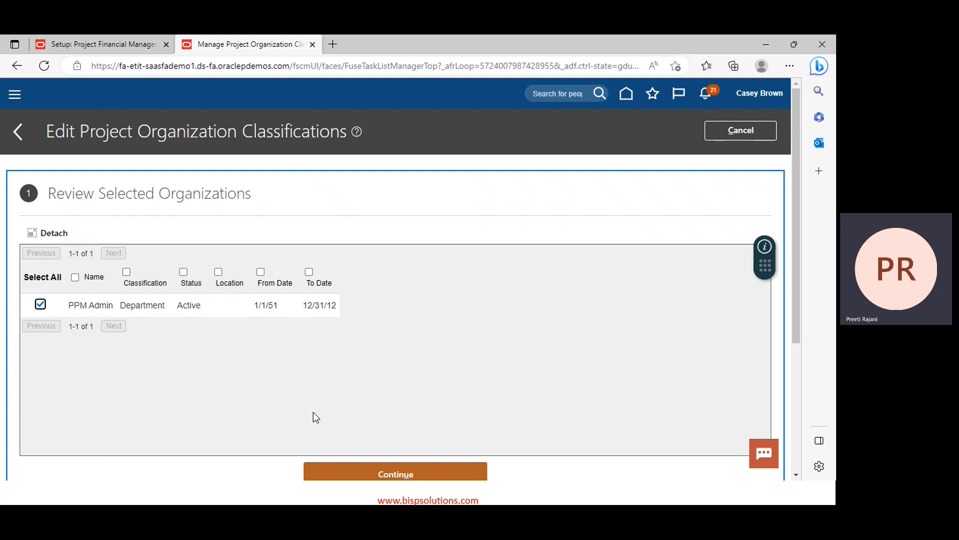
pyautogui.click(338, 467)
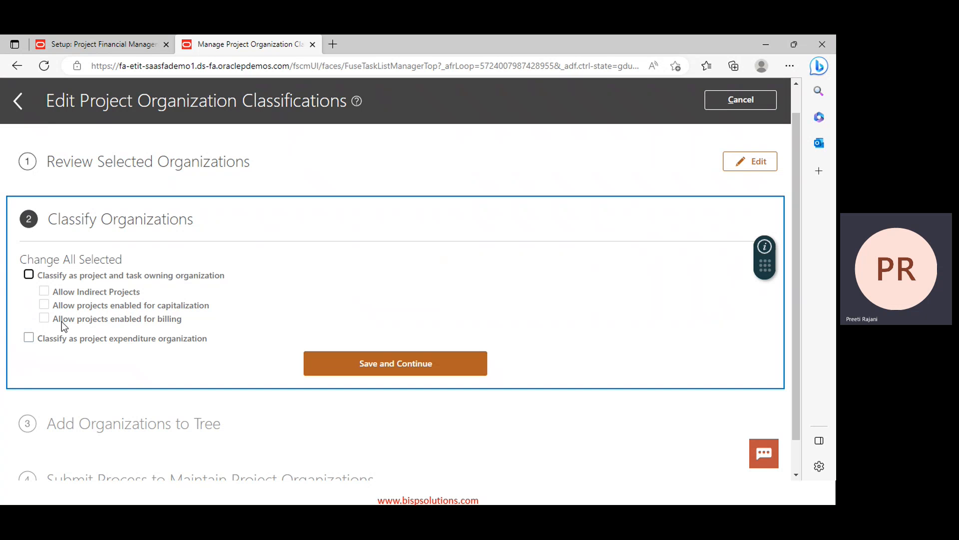
# Tick project/task owning with indirect, capitalization and billing allowed, plus expenditure organization, then save
pyautogui.click(29, 275)
pyautogui.click(45, 294)
pyautogui.click(45, 304)
pyautogui.click(44, 320)
pyautogui.click(29, 340)
pyautogui.click(335, 358)
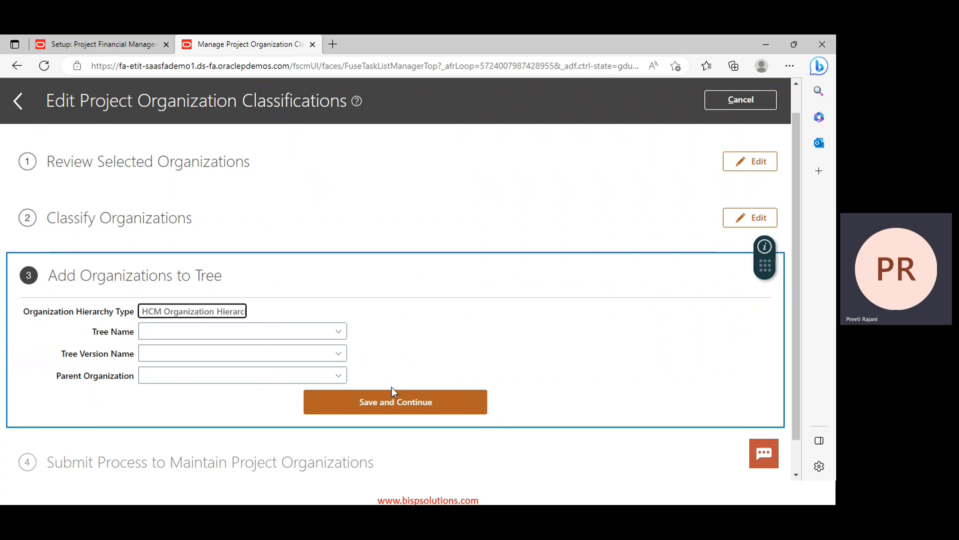
# Submit the maintain project organizations process for PPM Admin, confirm it, and return to search results
pyautogui.click(391, 406)
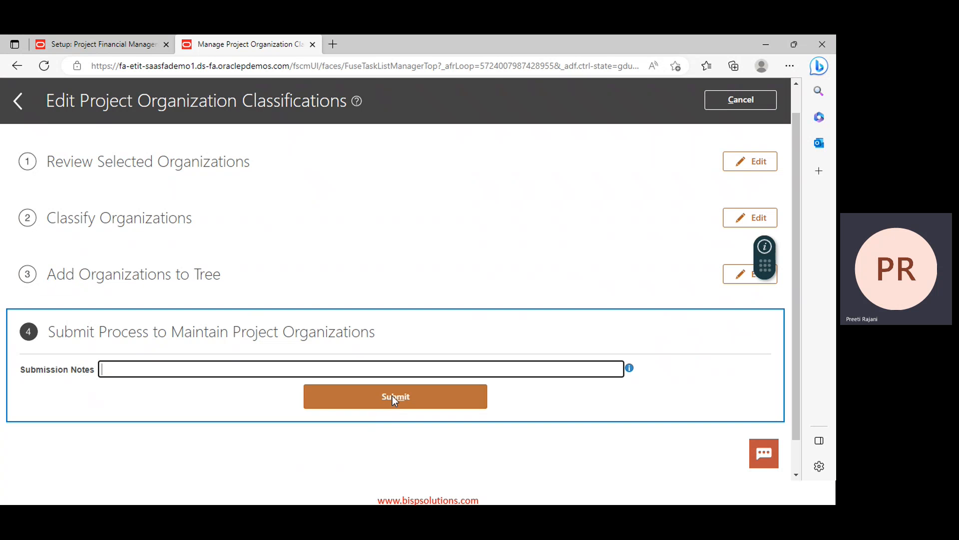
pyautogui.click(393, 396)
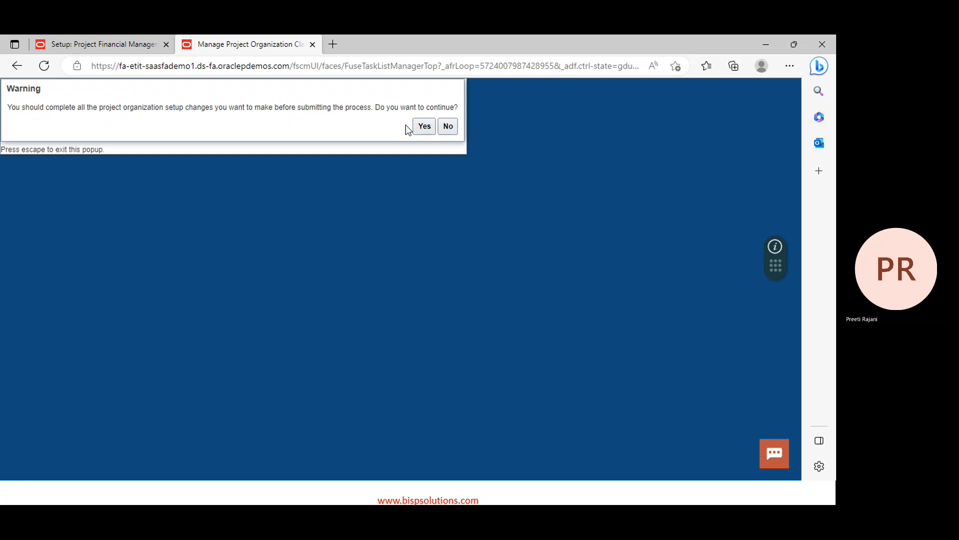
pyautogui.click(421, 126)
pyautogui.click(115, 127)
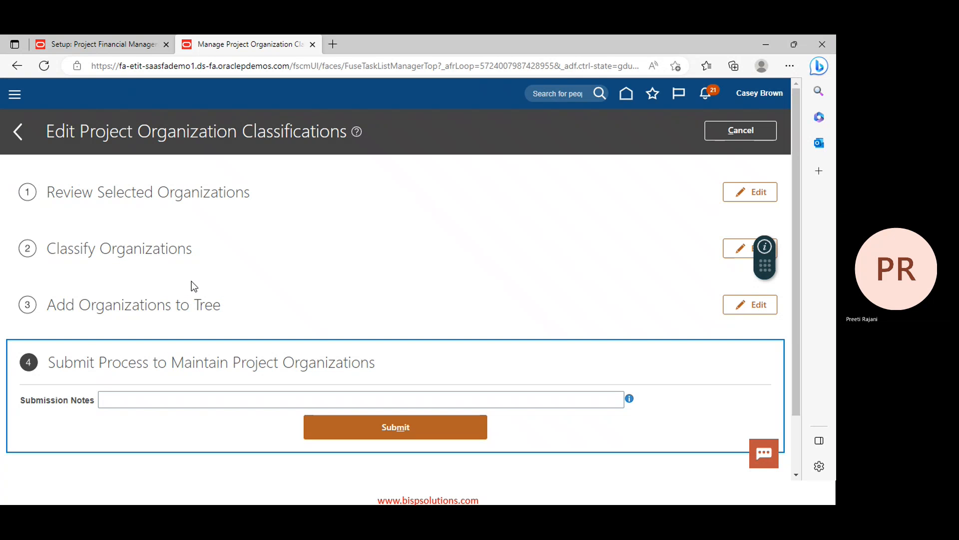
pyautogui.click(738, 131)
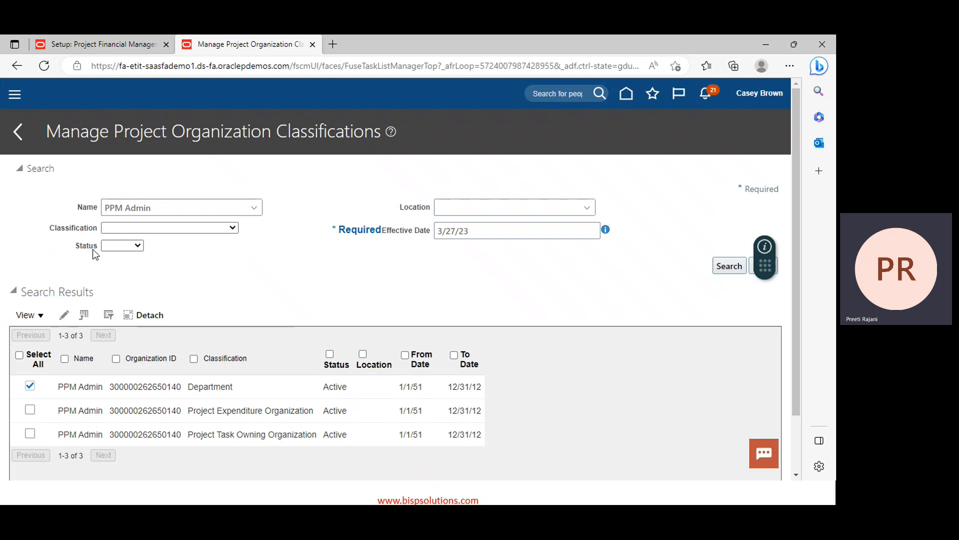
# Search organizations by the name PPM Finance and open the result for classification editing
pyautogui.click(186, 203)
pyautogui.press('BackSpace')
pyautogui.press('BackSpace')
pyautogui.press('BackSpace')
pyautogui.press('BackSpace')
pyautogui.press('BackSpace')
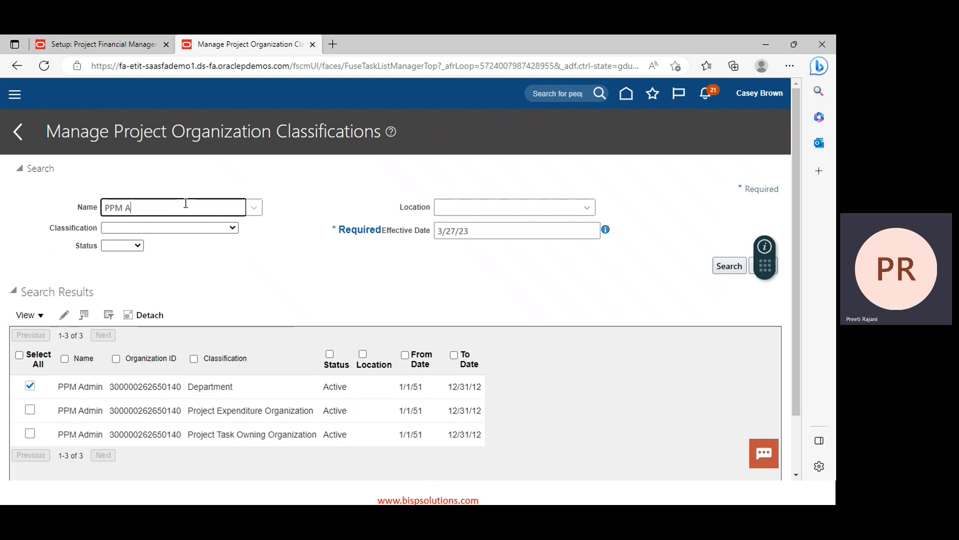
pyautogui.write('finance')
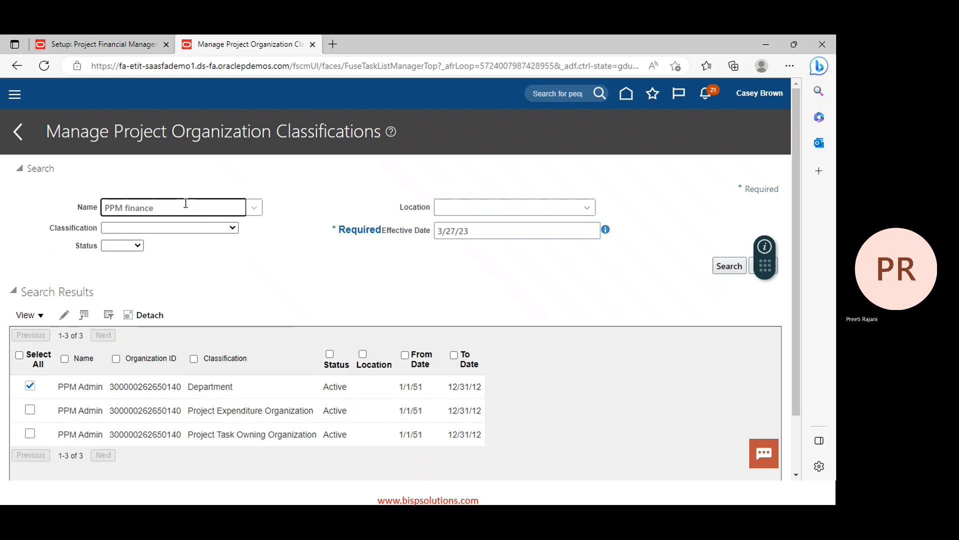
pyautogui.press('Return')
pyautogui.click(728, 267)
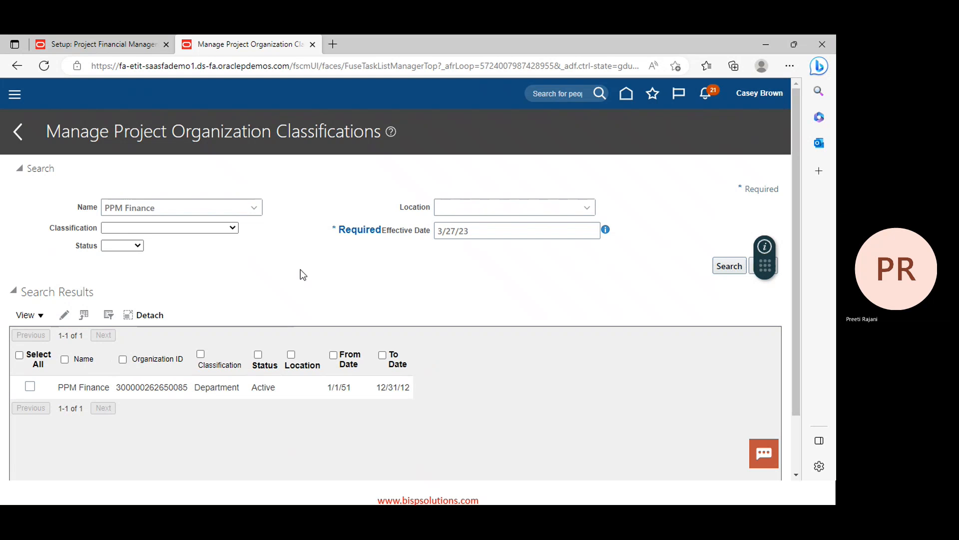
pyautogui.click(31, 388)
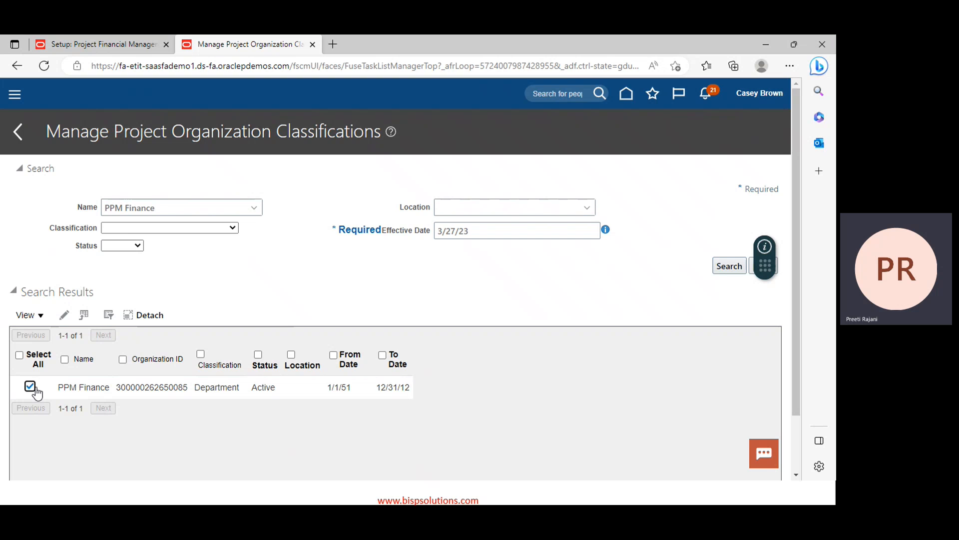
pyautogui.click(64, 315)
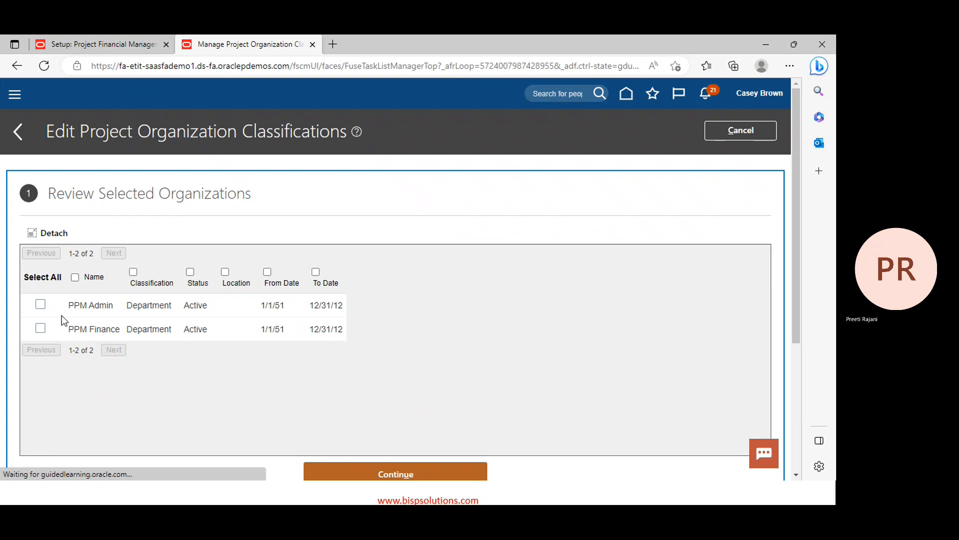
# Classify PPM Finance as task-owning and expenditure organization allowing indirect, capitalizable and billable projects
pyautogui.click(40, 328)
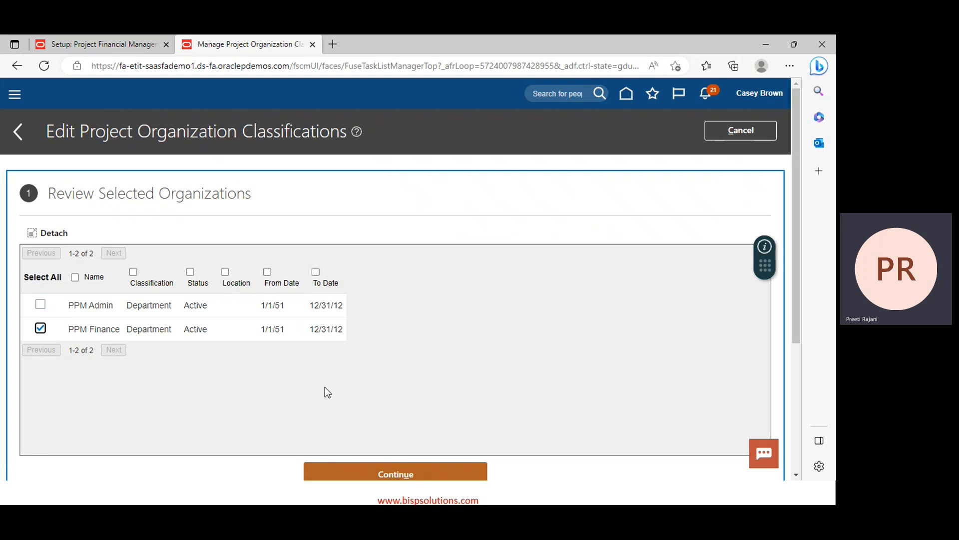
pyautogui.click(390, 475)
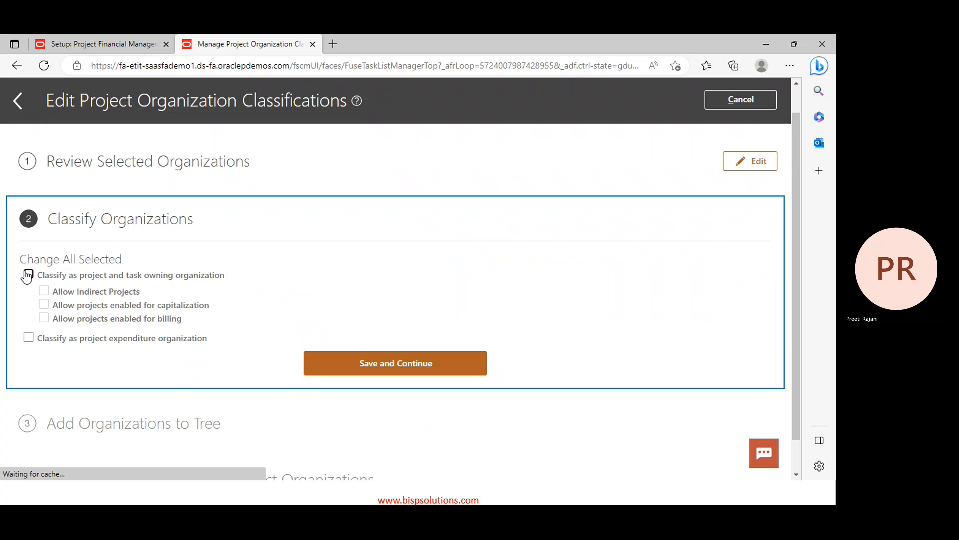
pyautogui.click(27, 275)
pyautogui.click(45, 291)
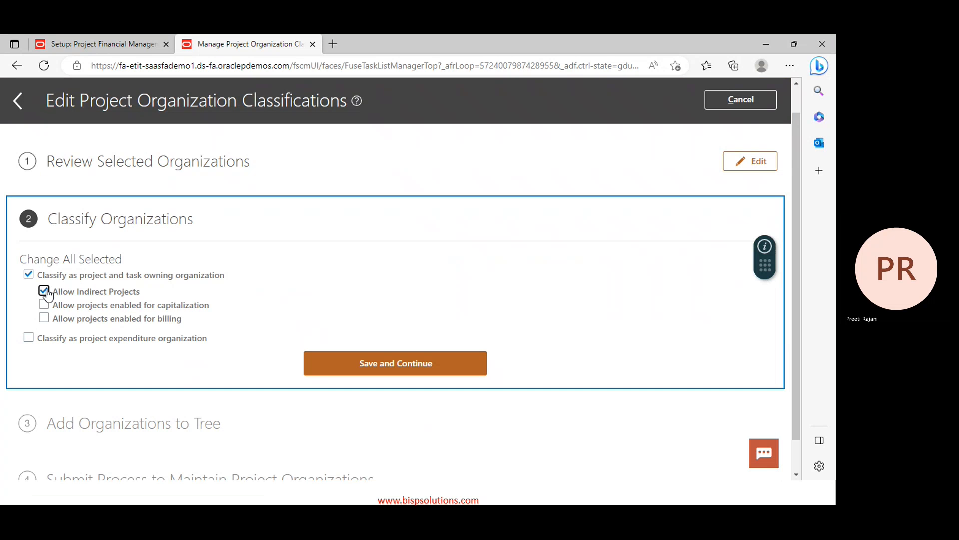
pyautogui.click(44, 305)
pyautogui.click(44, 318)
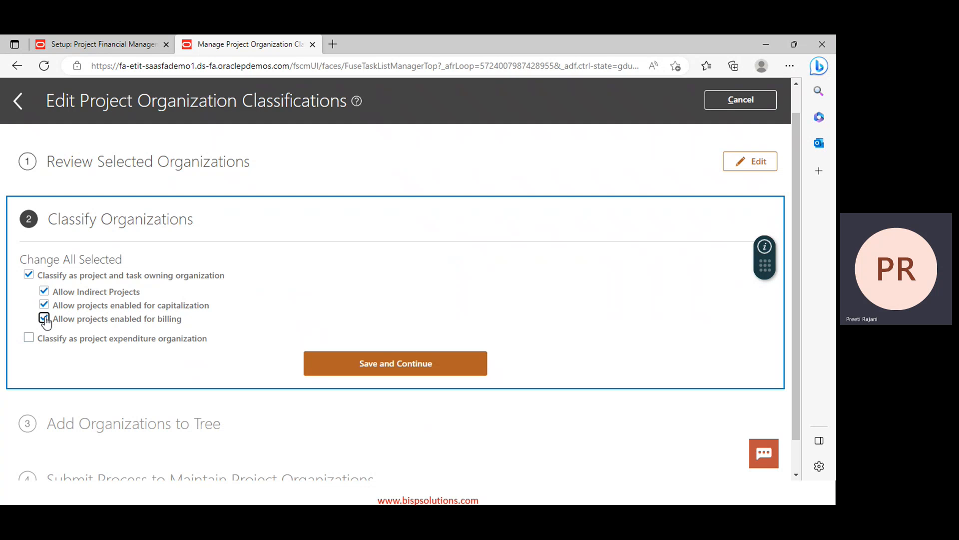
pyautogui.click(29, 338)
# Save through the tree step, submit the process, acknowledge the confirmation, and return to search
pyautogui.click(389, 364)
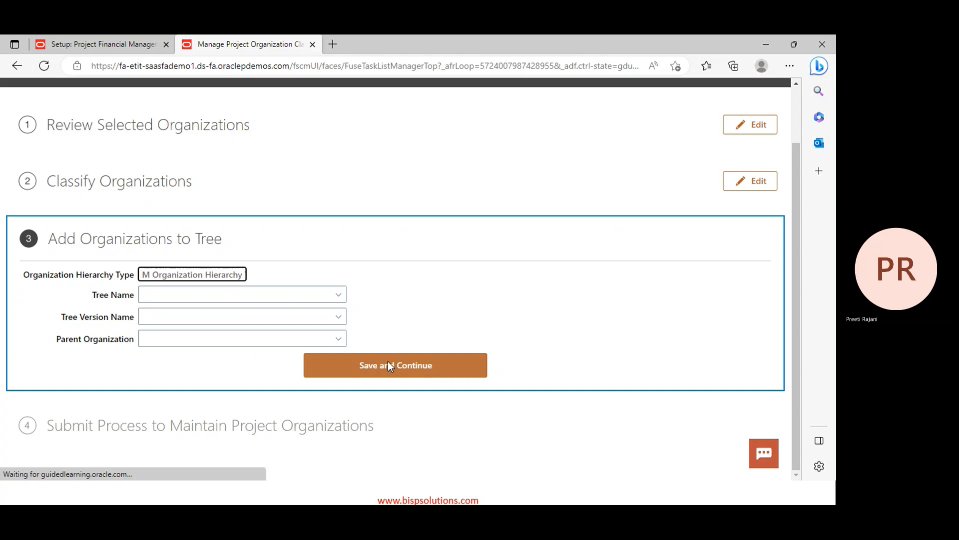
pyautogui.click(389, 363)
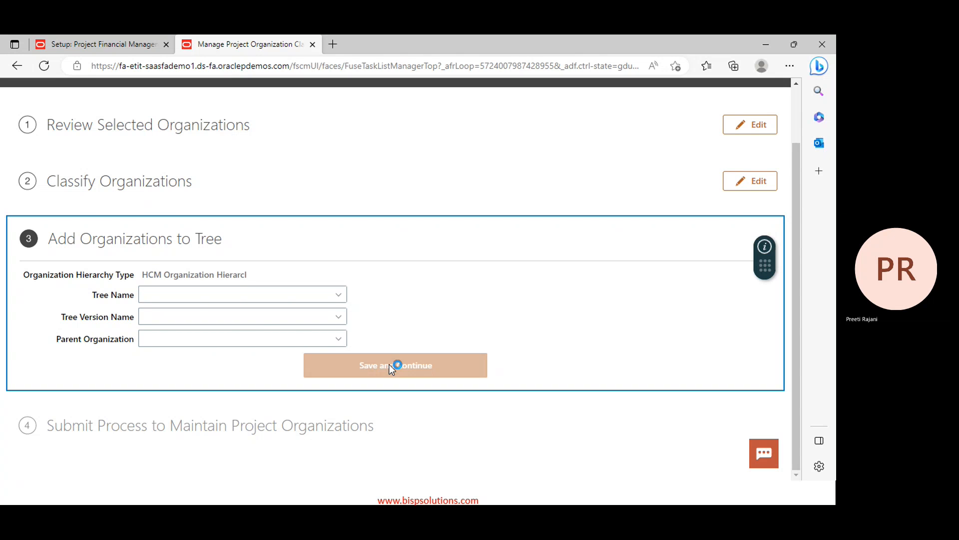
pyautogui.click(397, 405)
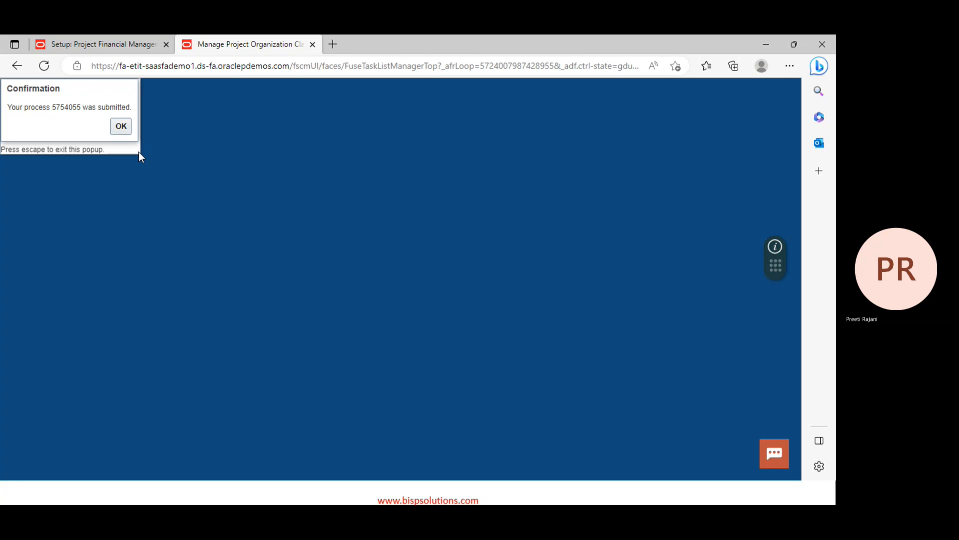
pyautogui.click(122, 126)
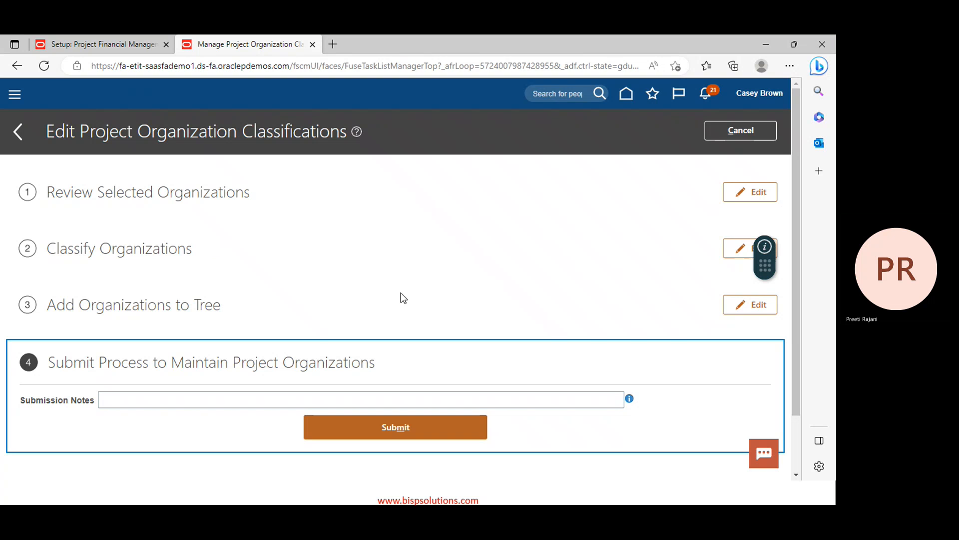
pyautogui.click(723, 128)
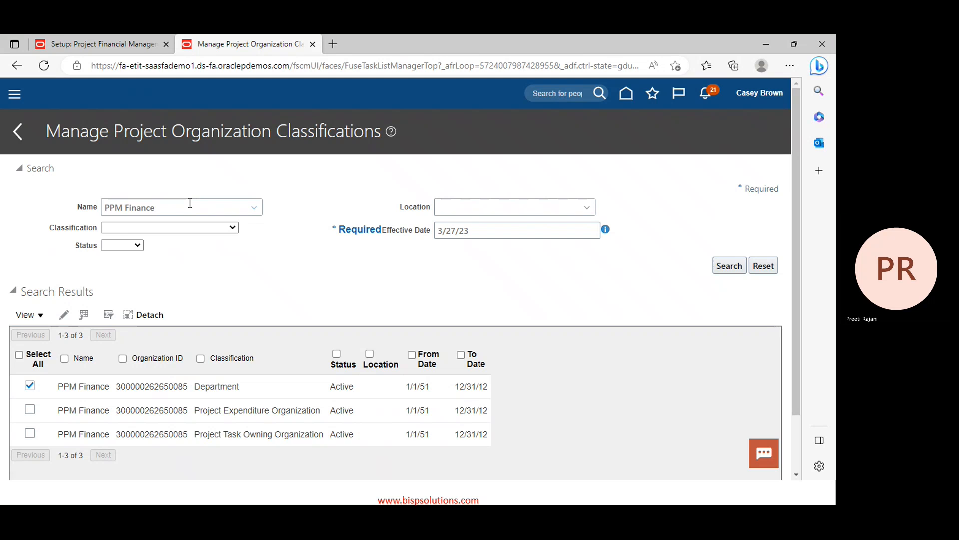
# Search organizations by the name PPM Sales and open the result for classification editing
pyautogui.click(190, 203)
pyautogui.press('BackSpace')
pyautogui.press('BackSpace')
pyautogui.press('BackSpace')
pyautogui.press('BackSpace')
pyautogui.press('BackSpace')
pyautogui.press('BackSpace')
pyautogui.press('BackSpace')
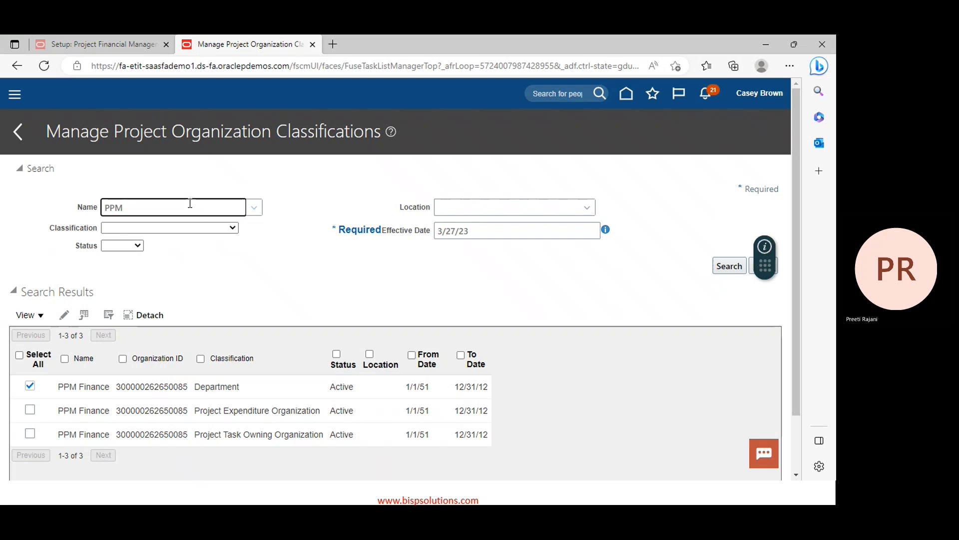
pyautogui.write('sales')
pyautogui.press('Tab')
pyautogui.click(731, 266)
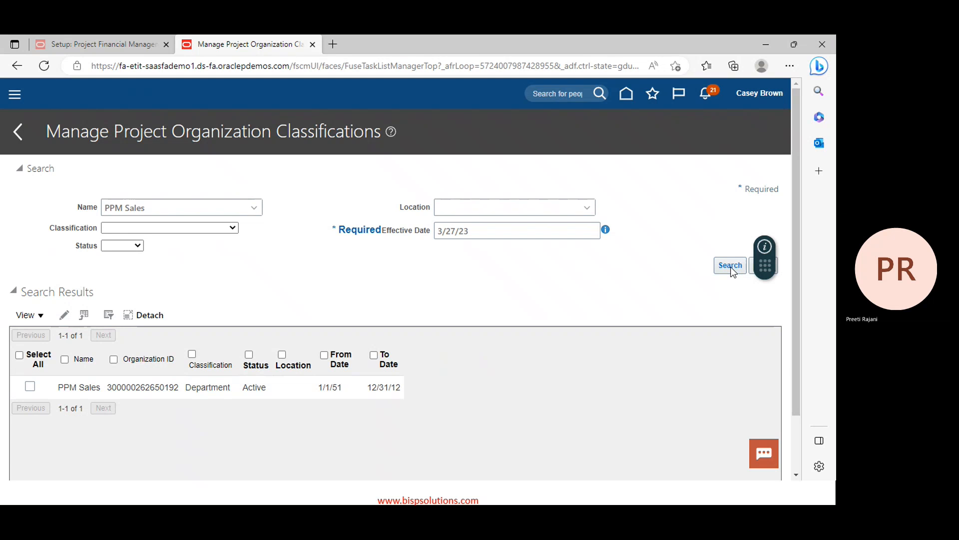
pyautogui.click(31, 387)
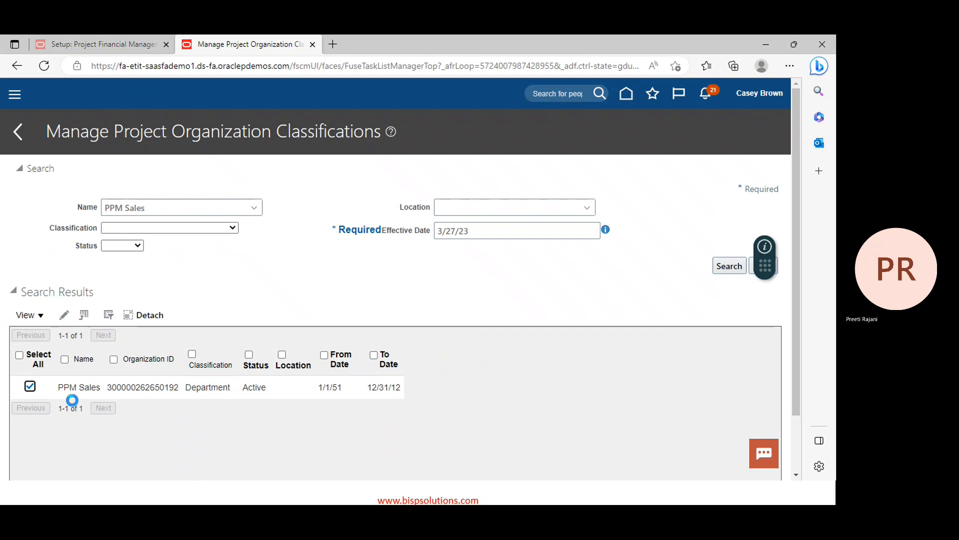
pyautogui.click(65, 316)
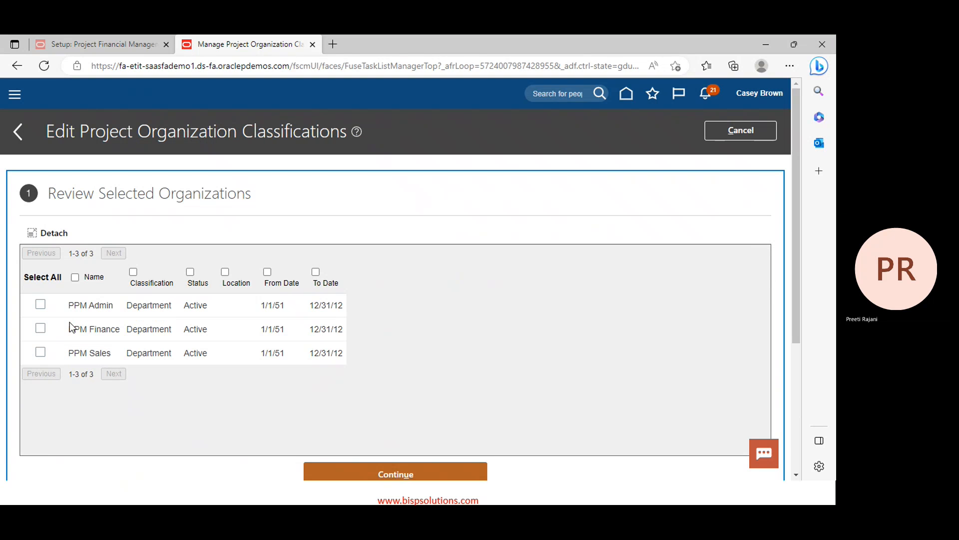
# Classify PPM Sales as task-owning and expenditure organization allowing indirect, capitalizable and billable projects
pyautogui.click(41, 352)
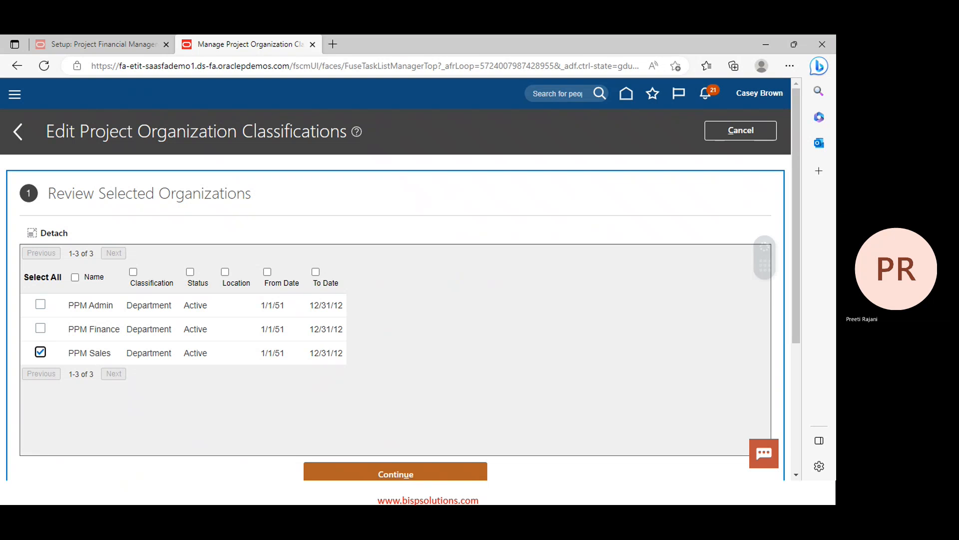
pyautogui.click(453, 474)
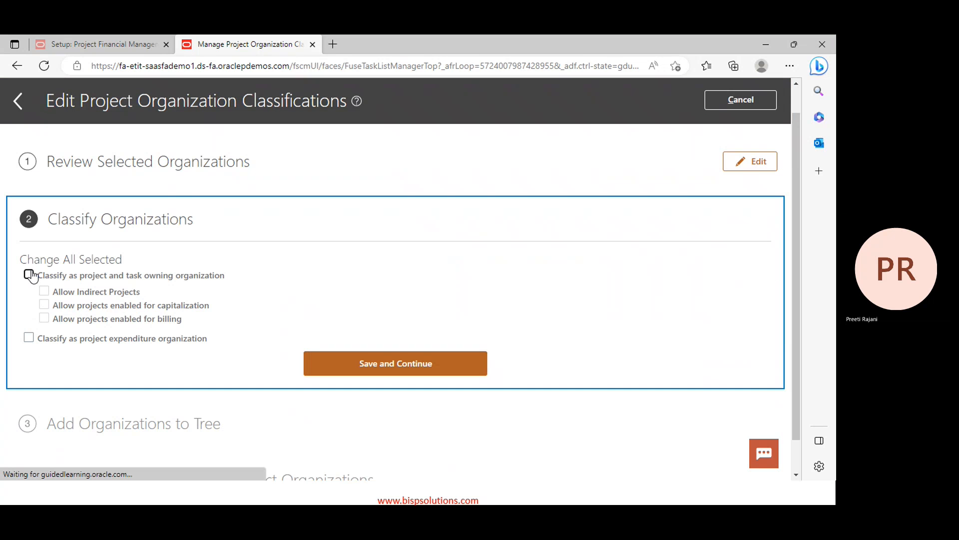
pyautogui.click(29, 274)
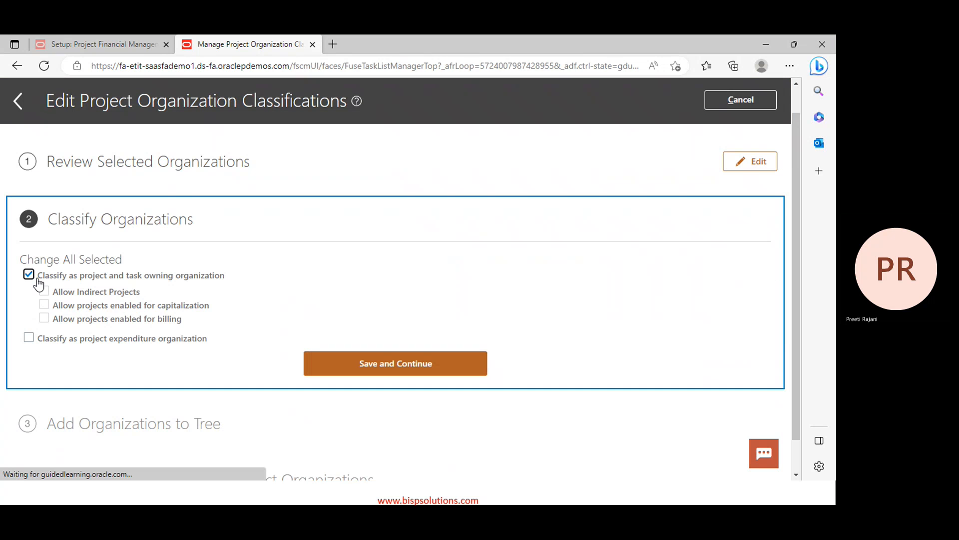
pyautogui.click(44, 305)
pyautogui.click(44, 291)
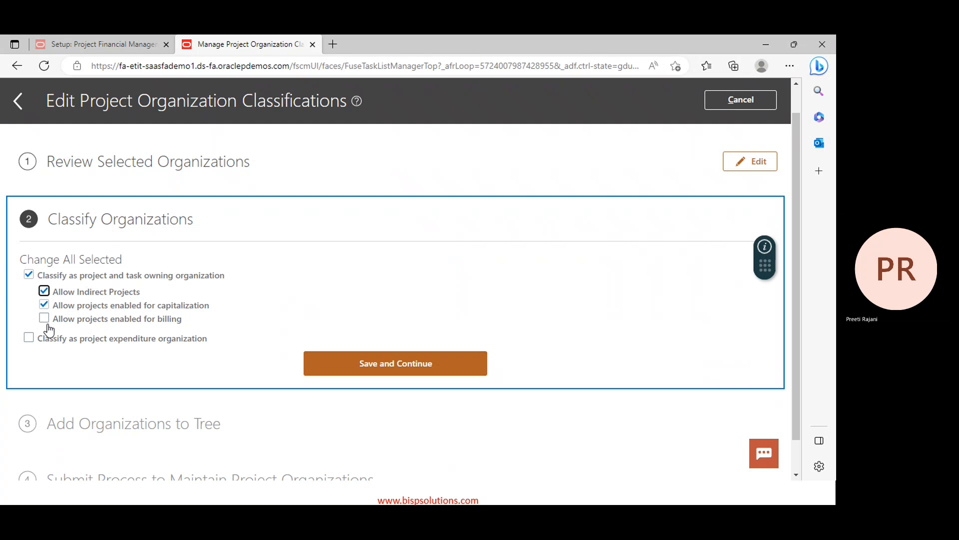
pyautogui.click(44, 318)
pyautogui.click(29, 338)
# Save through the tree step, submit the process, dismiss the confirmation, and return to the list
pyautogui.click(375, 371)
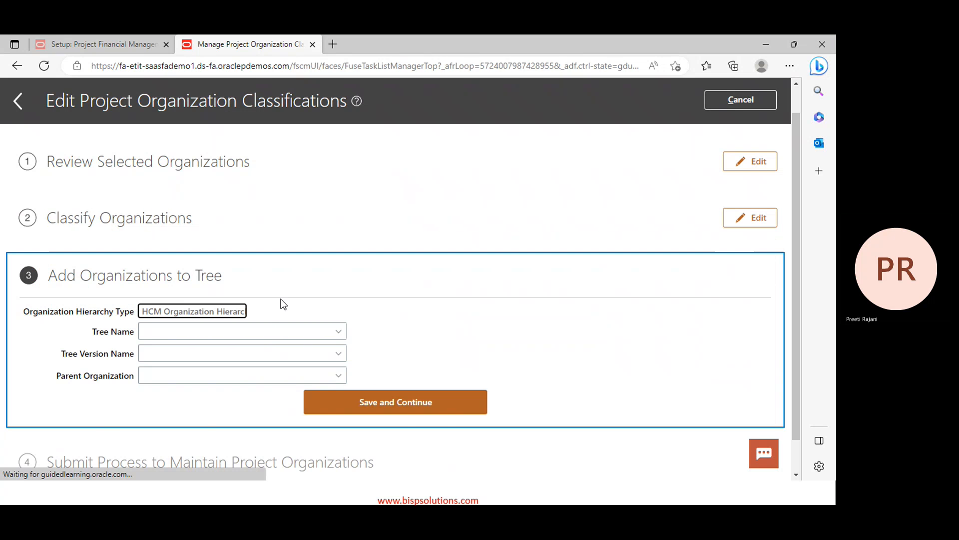
pyautogui.click(398, 405)
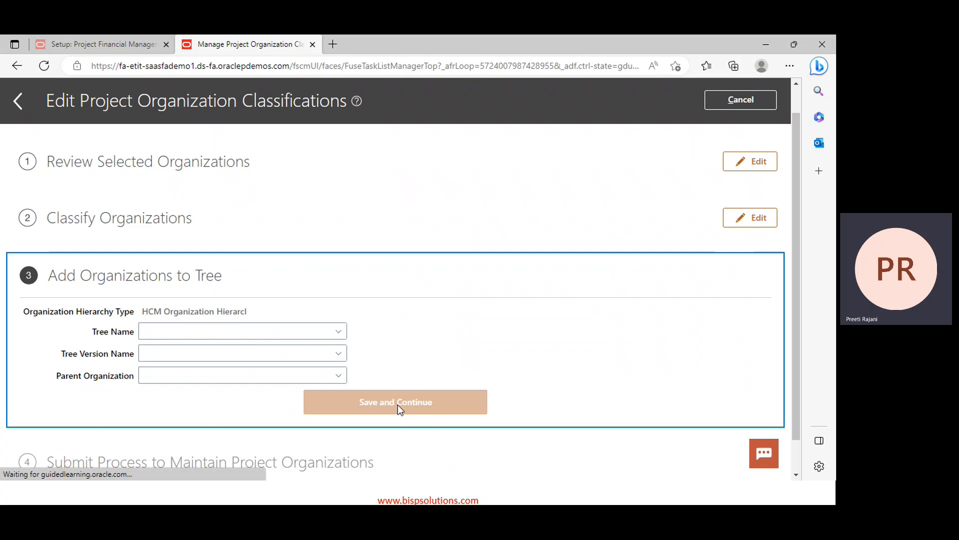
pyautogui.click(398, 401)
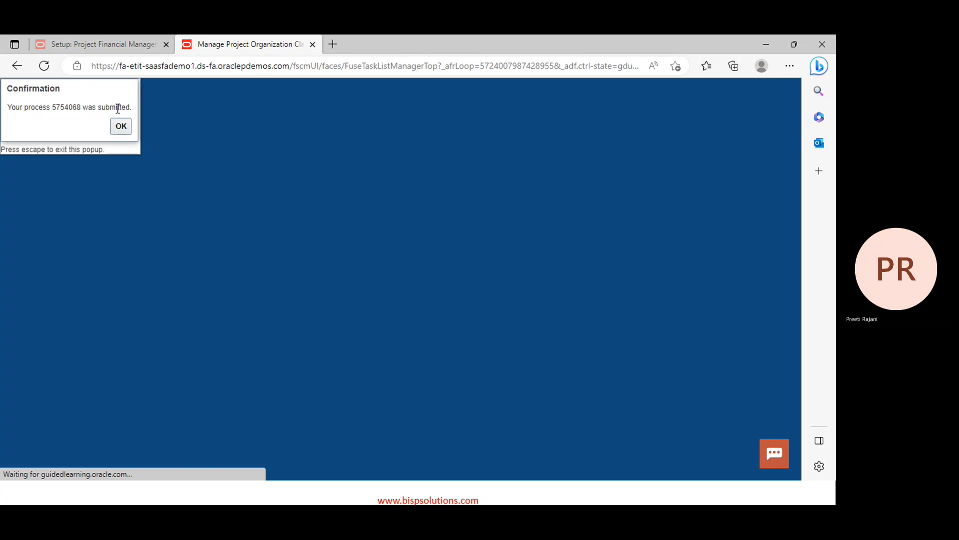
pyautogui.click(120, 126)
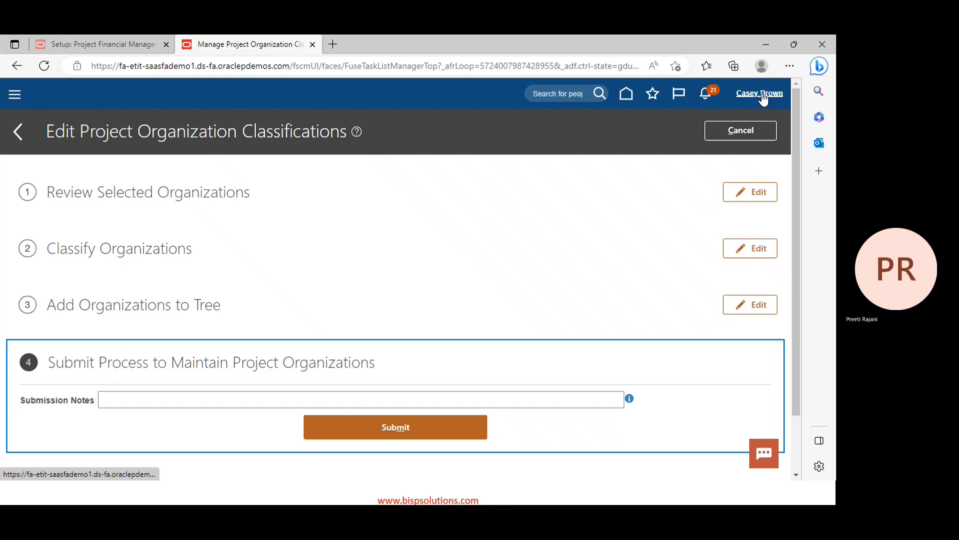
pyautogui.click(726, 138)
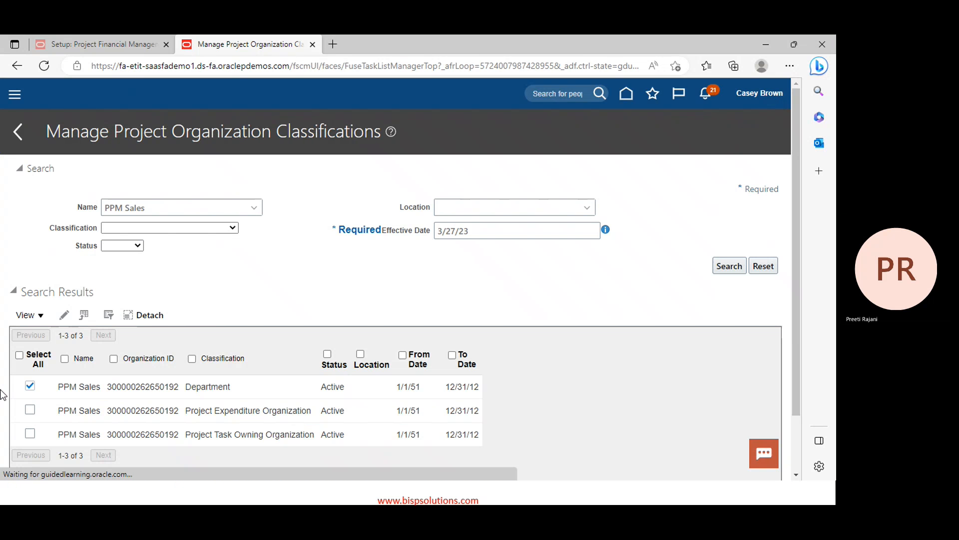
# Enter 'purchasing' as the organization name criterion and close the lookup without choosing
pyautogui.click(224, 207)
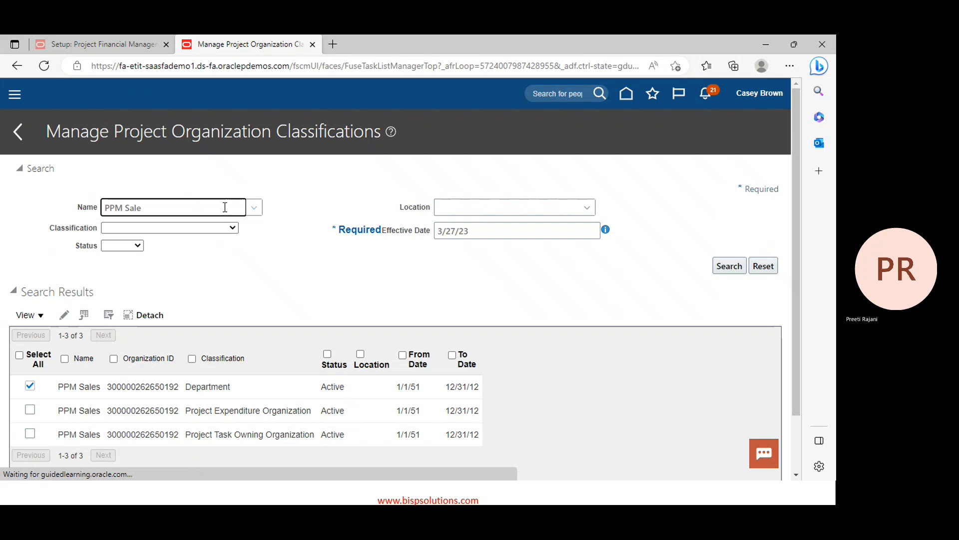
pyautogui.press('BackSpace')
pyautogui.press('BackSpace')
pyautogui.press('BackSpace')
pyautogui.press('BackSpace')
pyautogui.write('pi')
pyautogui.press('BackSpace')
pyautogui.write('purch')
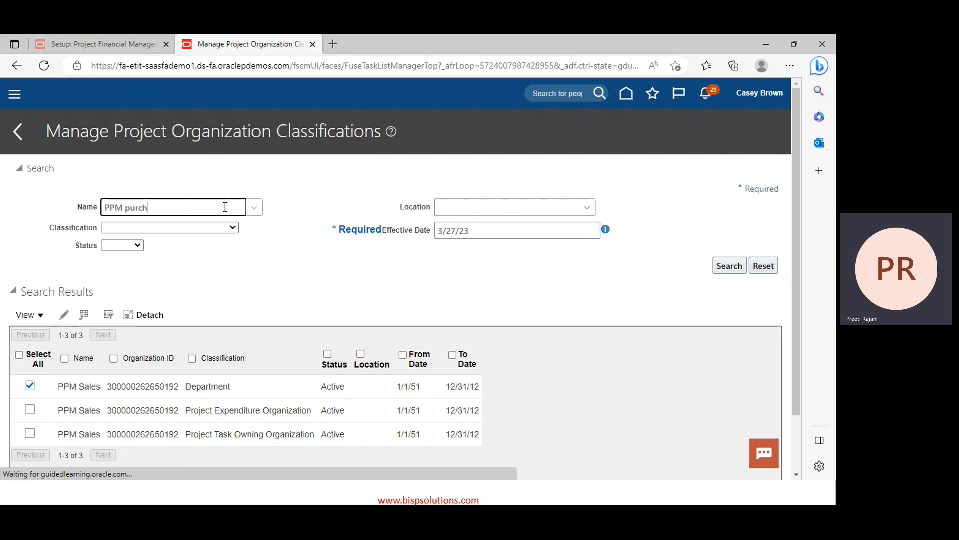
pyautogui.write('aseing')
pyautogui.press('BackSpace')
pyautogui.press('BackSpace')
pyautogui.write('ing')
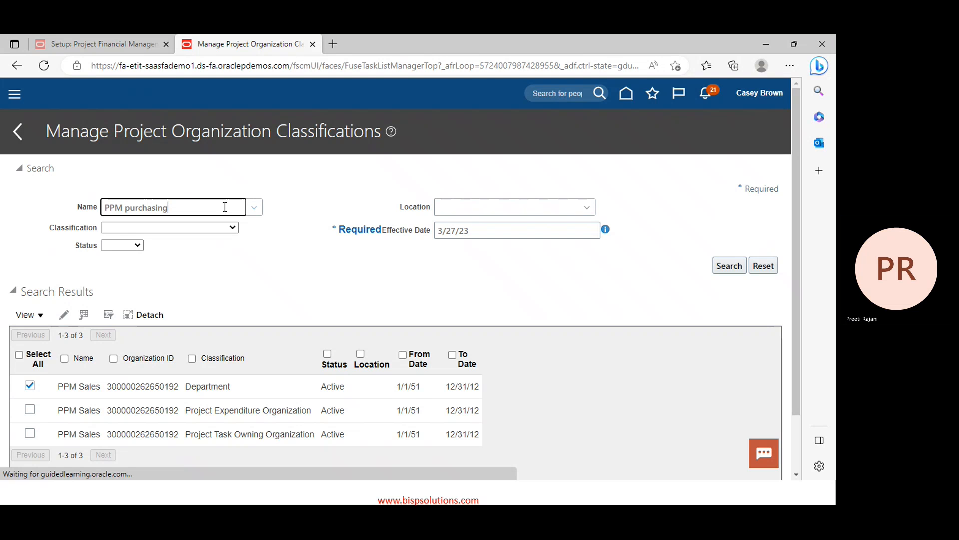
pyautogui.press('Return')
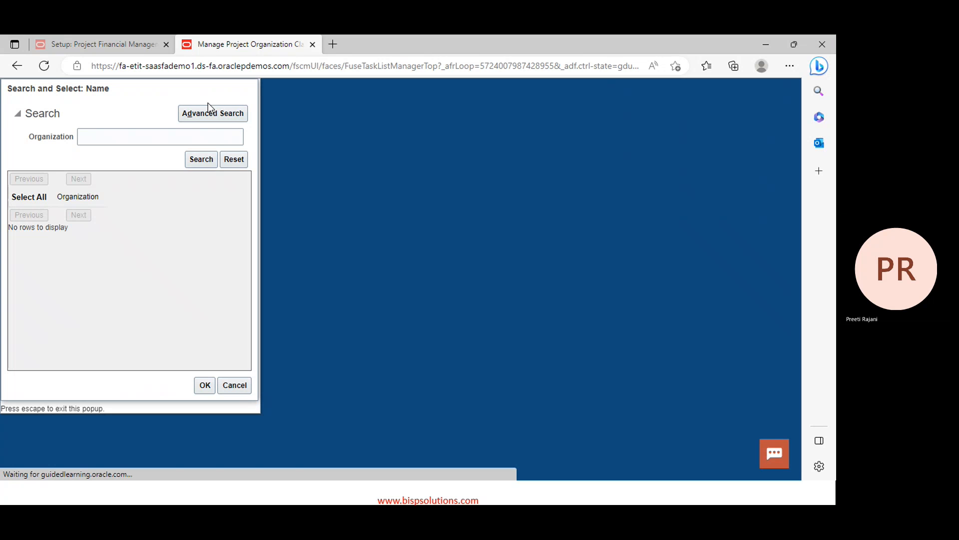
pyautogui.click(230, 385)
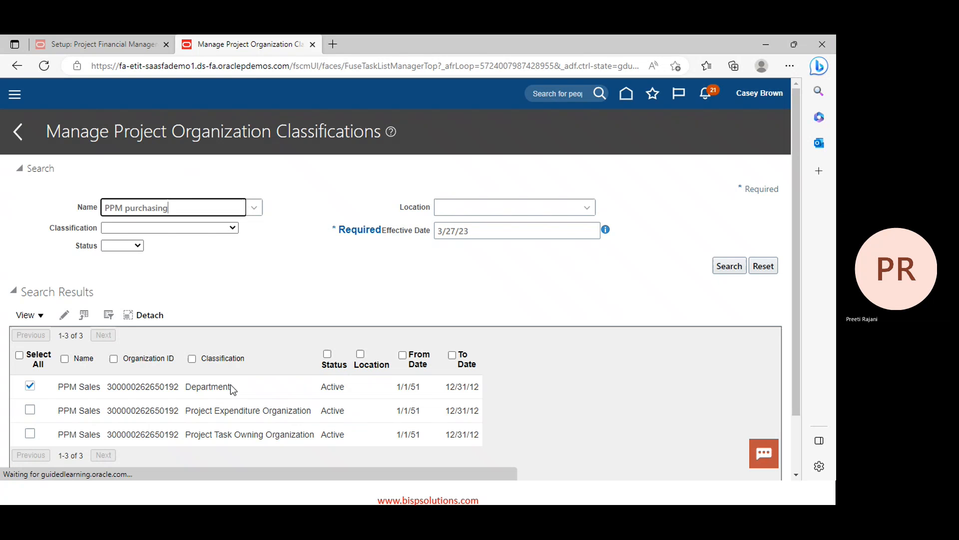
# Correct the name to PPM Purchase, search, and open the result for classification editing
pyautogui.click(181, 206)
pyautogui.press('BackSpace')
pyautogui.press('BackSpace')
pyautogui.press('BackSpace')
pyautogui.write('e')
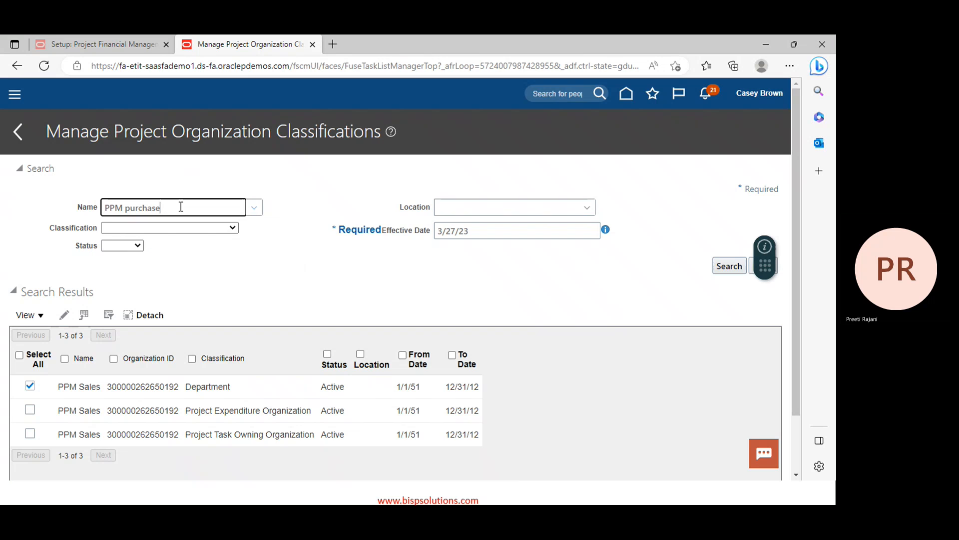
pyautogui.press('Return')
pyautogui.click(730, 266)
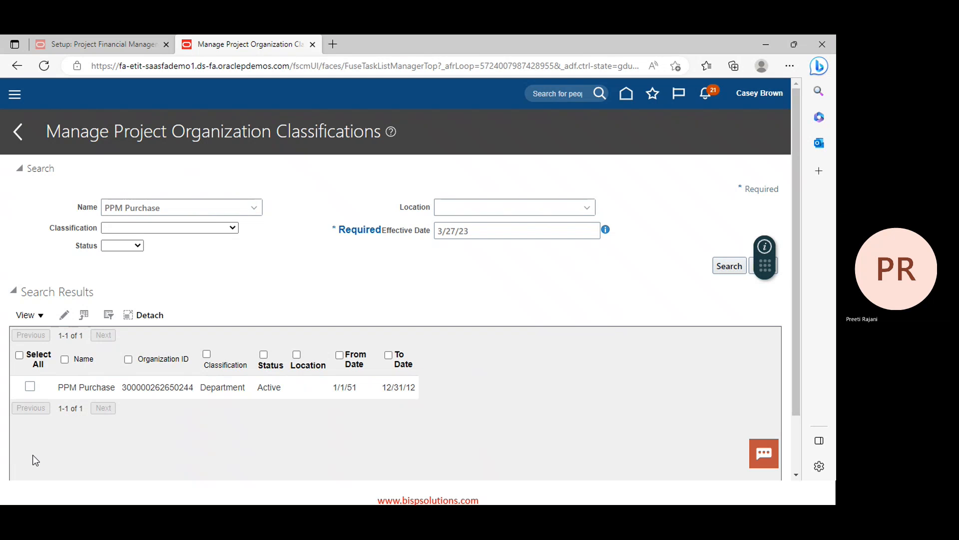
pyautogui.click(30, 387)
pyautogui.click(64, 316)
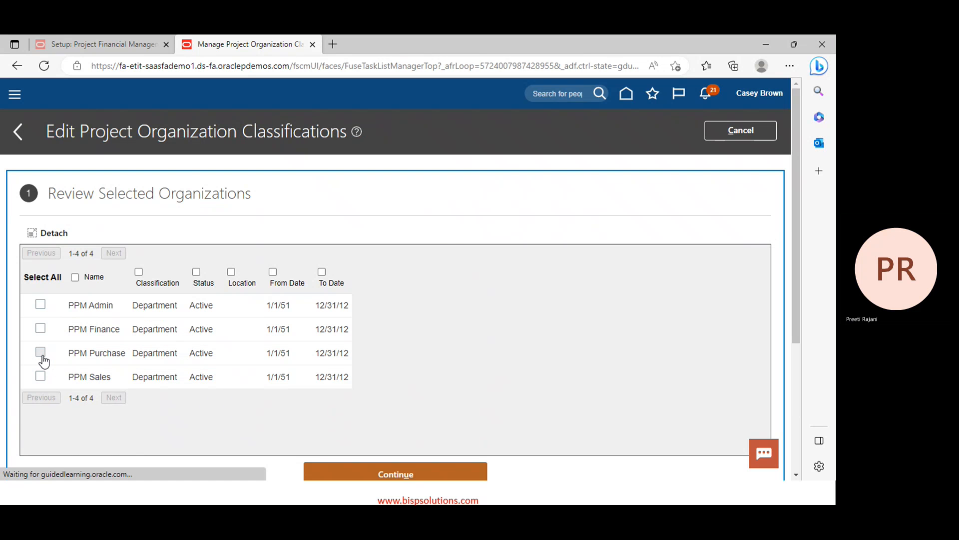
# Classify PPM Purchase as task-owning and expenditure organization allowing indirect, capitalizable and billable projects
pyautogui.click(40, 353)
pyautogui.click(384, 475)
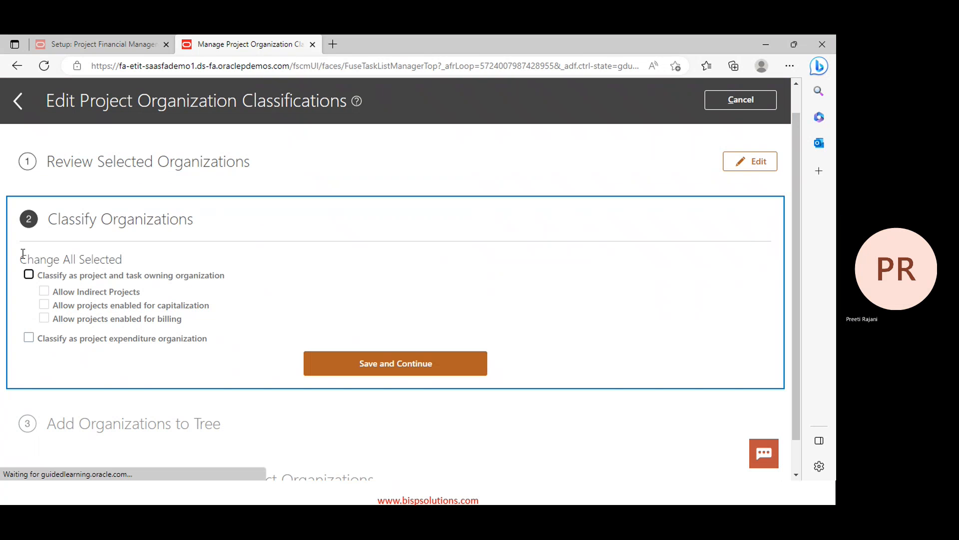
pyautogui.click(29, 274)
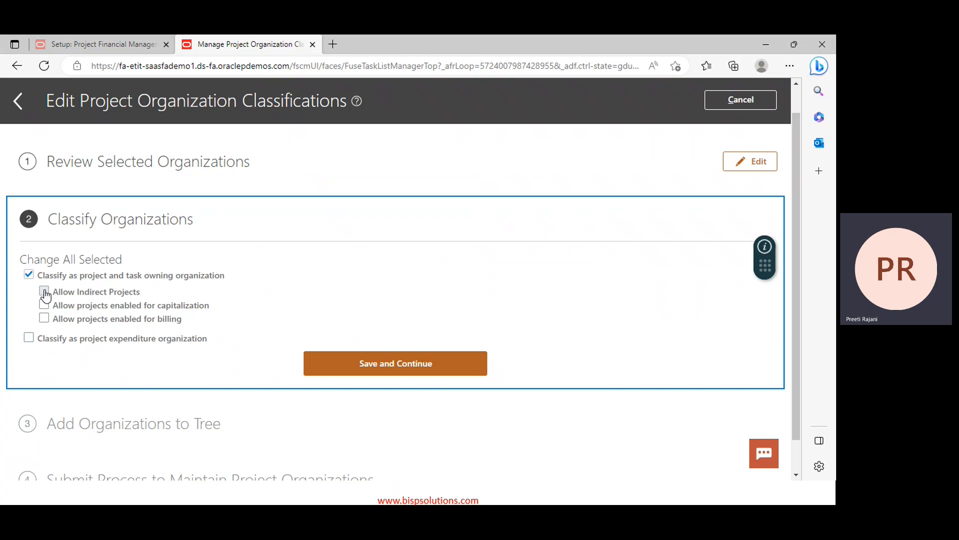
pyautogui.click(44, 292)
pyautogui.click(44, 305)
pyautogui.moveTo(46, 322); pyautogui.dragTo(32, 338)
pyautogui.click(30, 338)
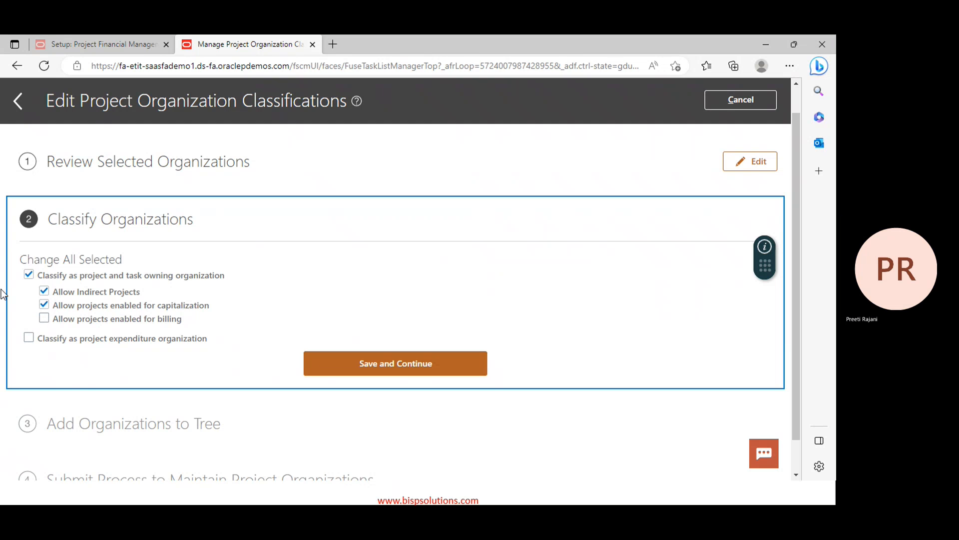
pyautogui.moveTo(44, 318); pyautogui.dragTo(30, 336)
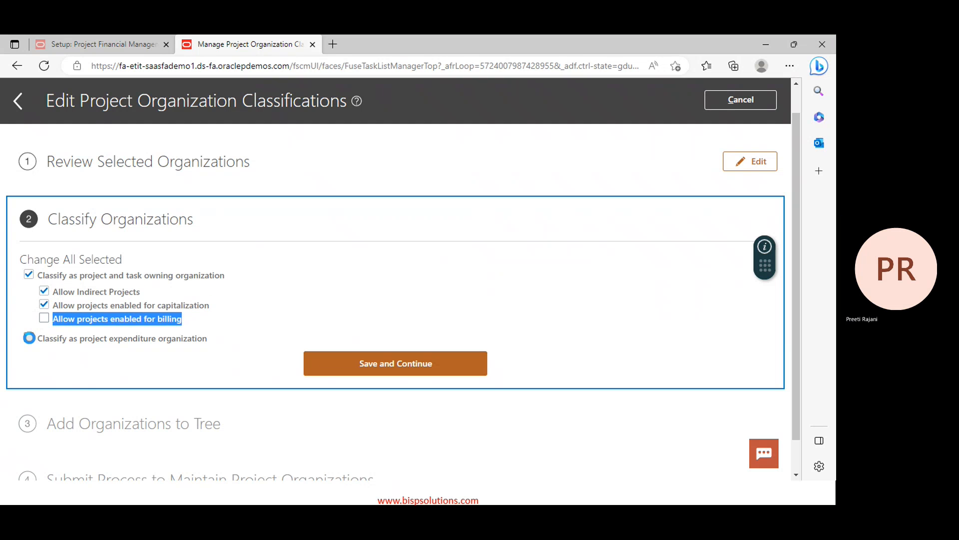
pyautogui.click(29, 338)
pyautogui.click(44, 319)
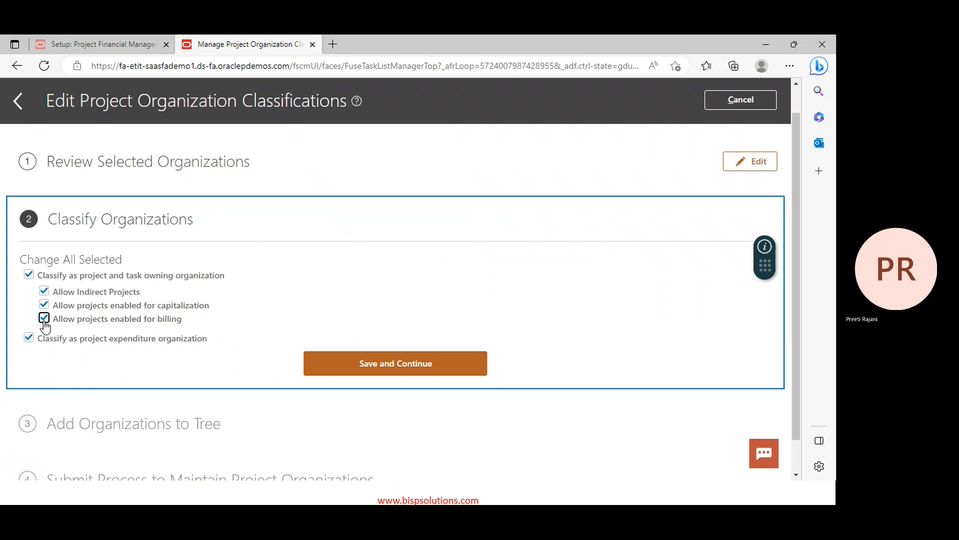
# Save through the tree step, submit the process, dismiss the confirmation, and return to the list
pyautogui.click(385, 371)
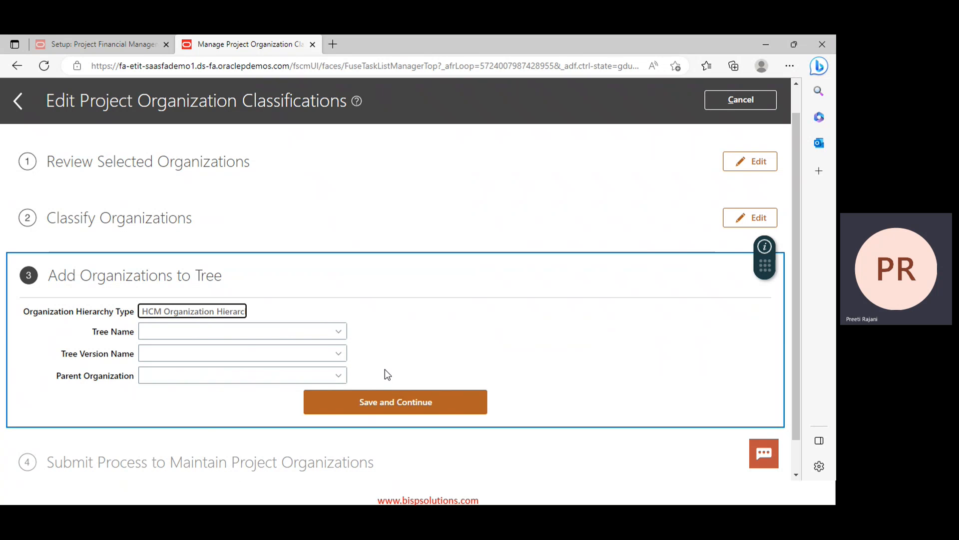
pyautogui.click(438, 405)
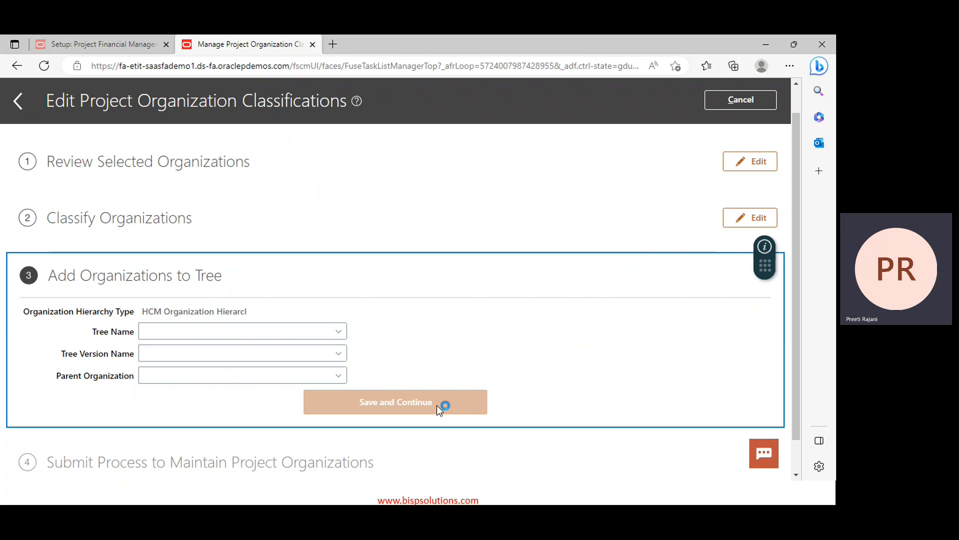
pyautogui.click(436, 405)
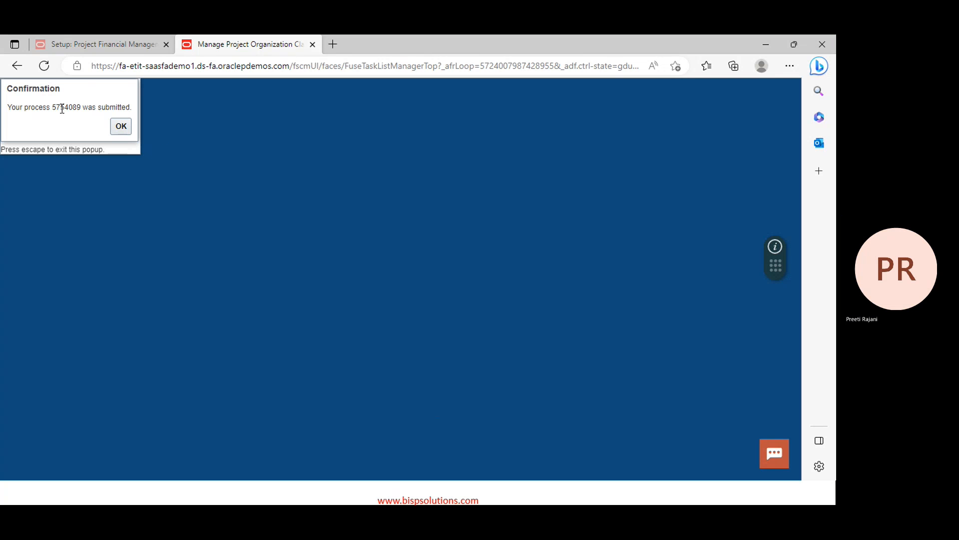
pyautogui.click(119, 125)
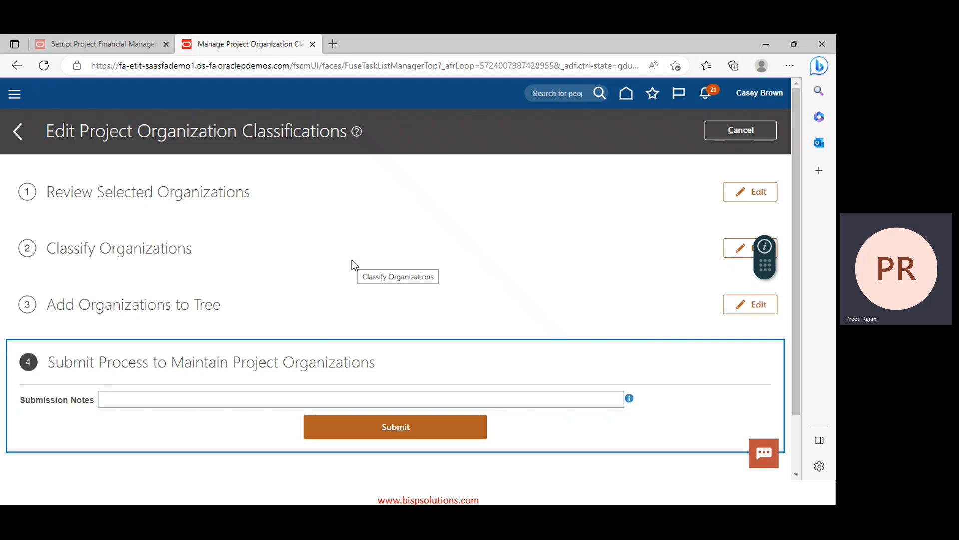
pyautogui.click(751, 130)
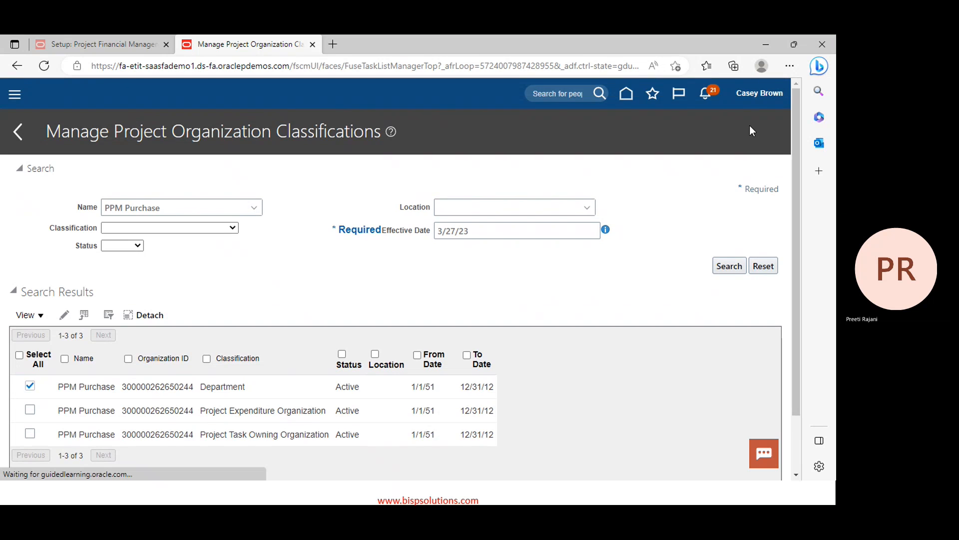
# Return to the Fusion home page, then show the Project Financial Management slide in PowerPoint
pyautogui.click(626, 96)
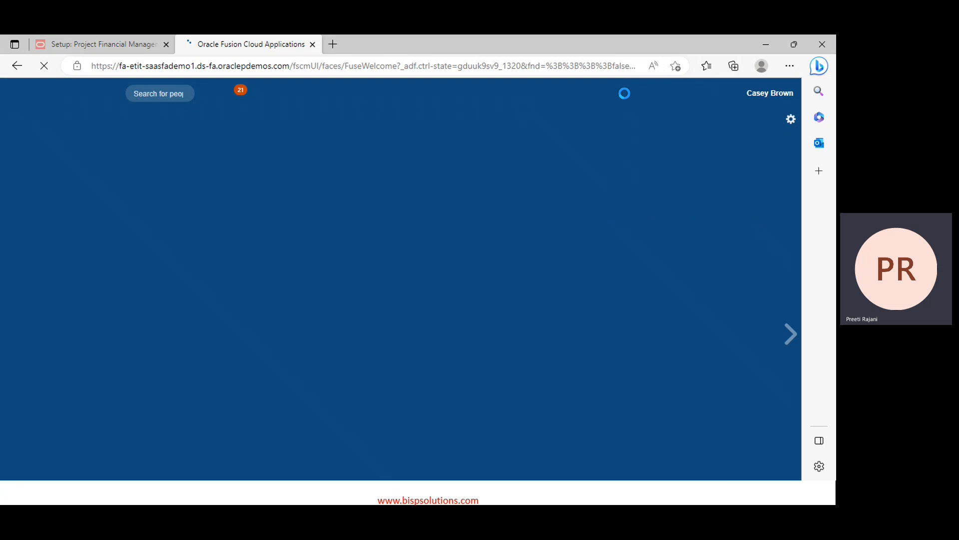
pyautogui.hotkey('alt', 'Tab')
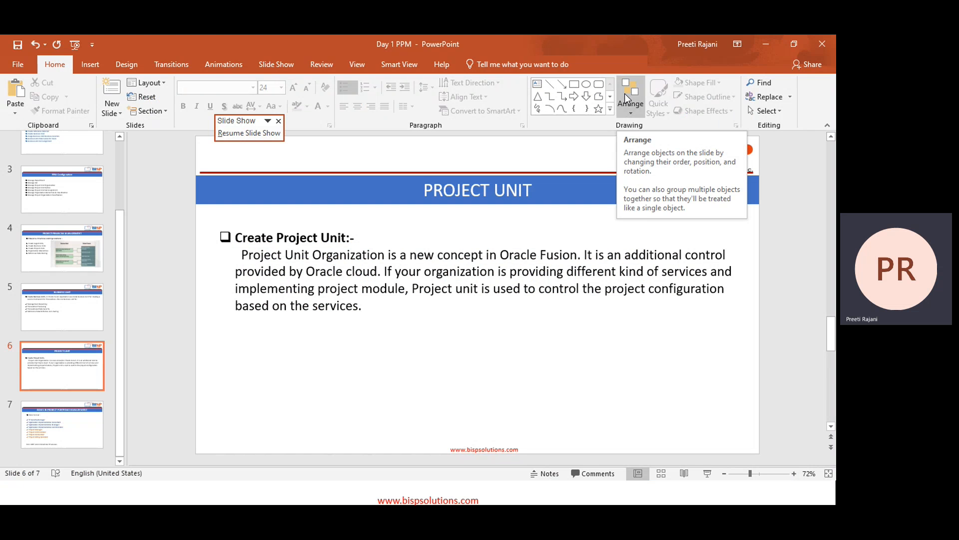
pyautogui.press('Down')
pyautogui.press('Up')
pyautogui.press('Up')
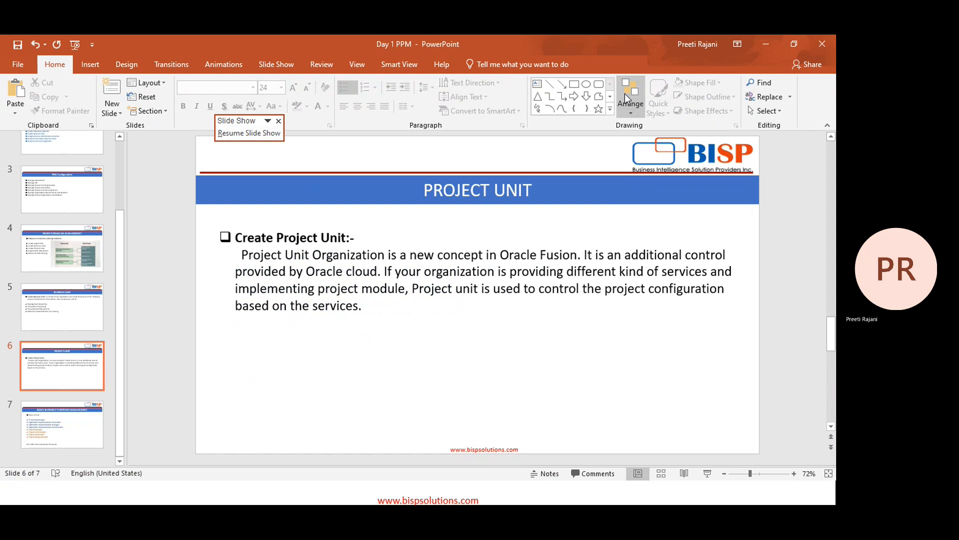
pyautogui.press('Up')
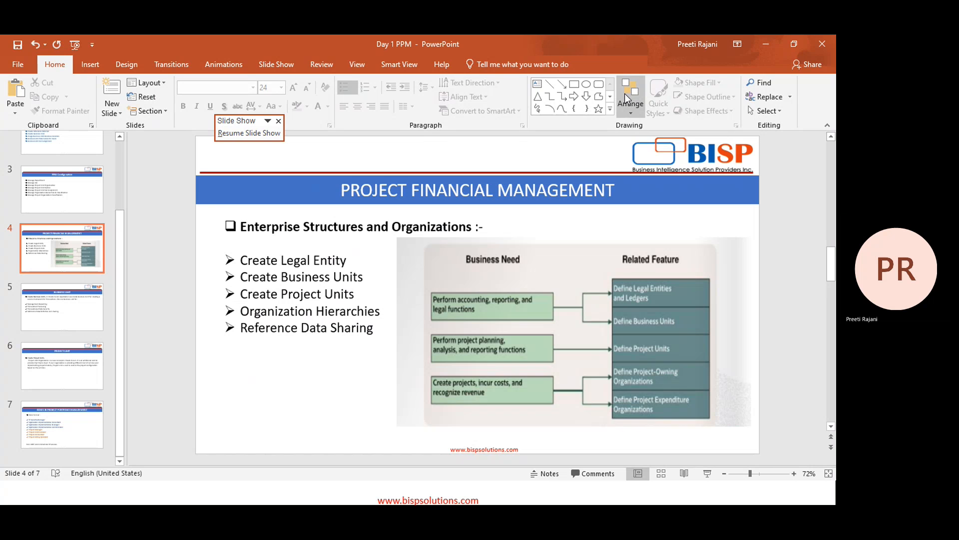